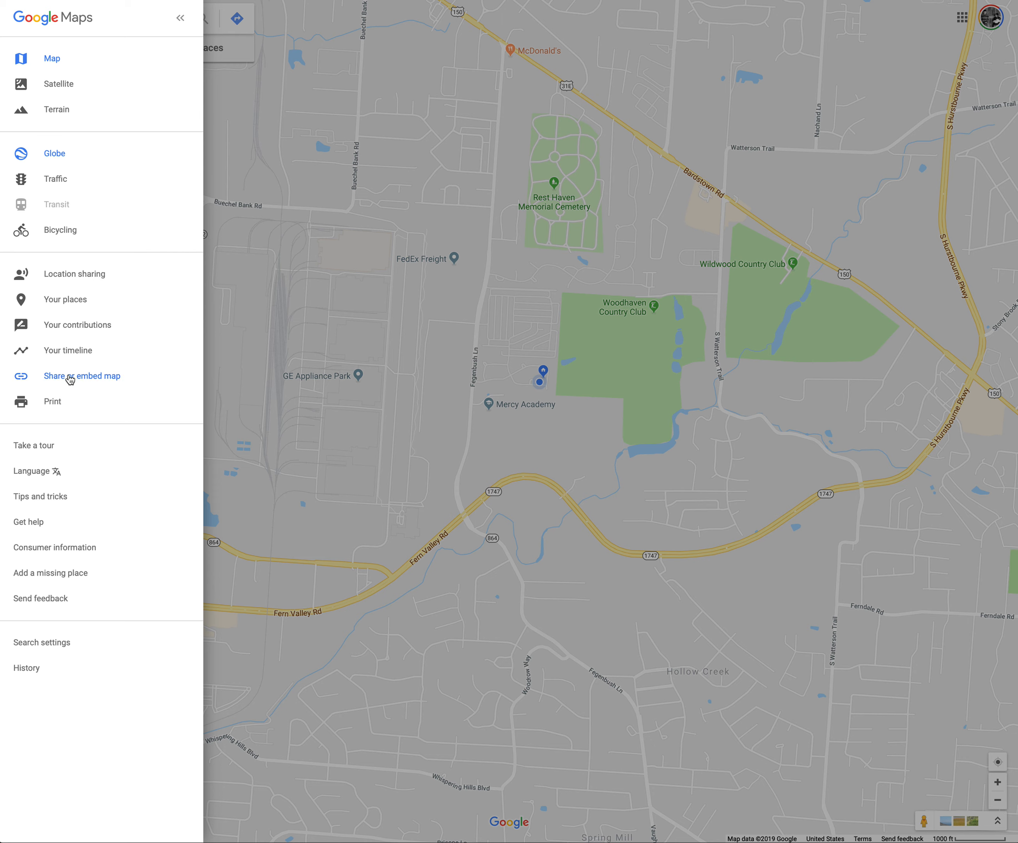
Step: Create a new custom map from the maps in your saved places
{"action": "left_click", "coordinate": [81, 304]}
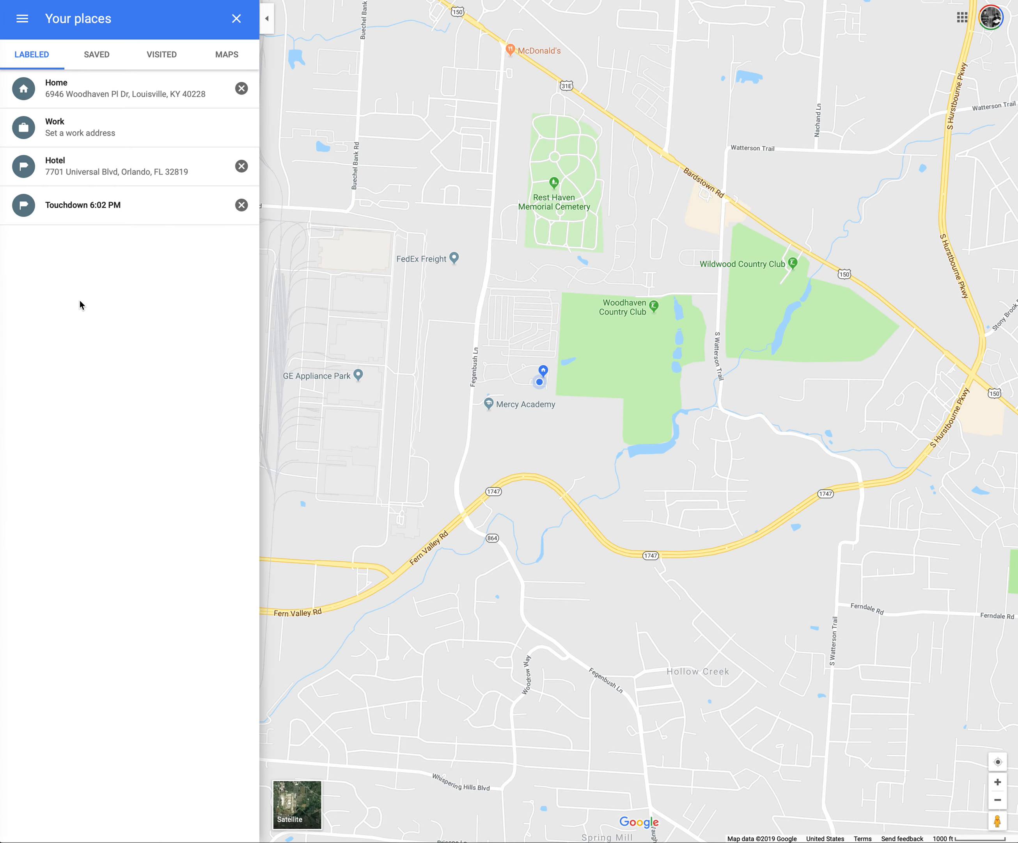
{"action": "left_click", "coordinate": [229, 59]}
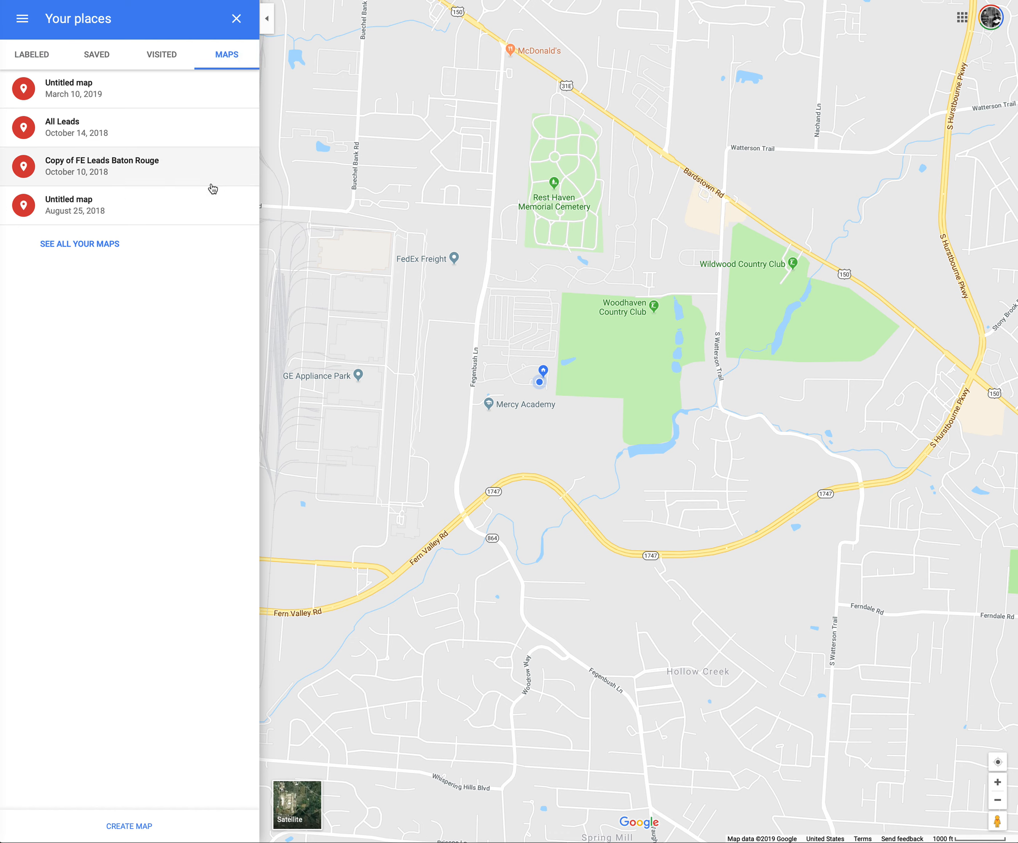
{"action": "left_click", "coordinate": [137, 827]}
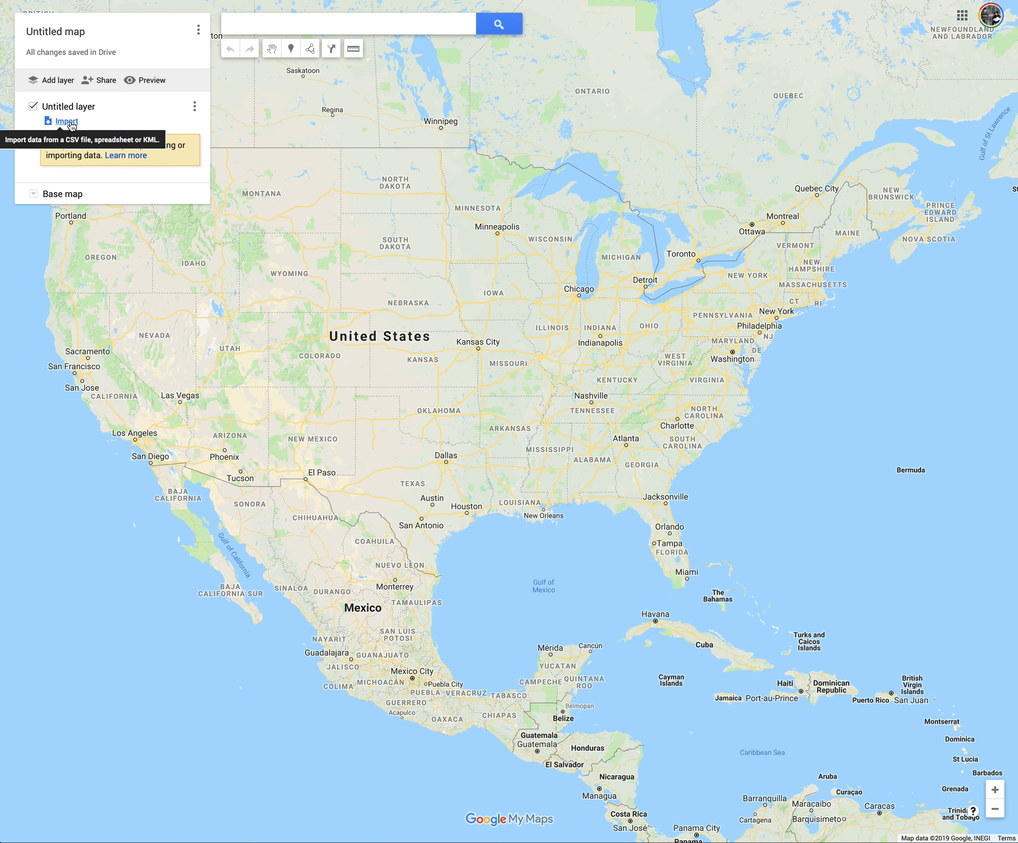
Step: Import AgentLeads_Export_2019_03_10 18.40.09.xlsx from the Downloads folder into the untitled layer
{"action": "left_click", "coordinate": [67, 121]}
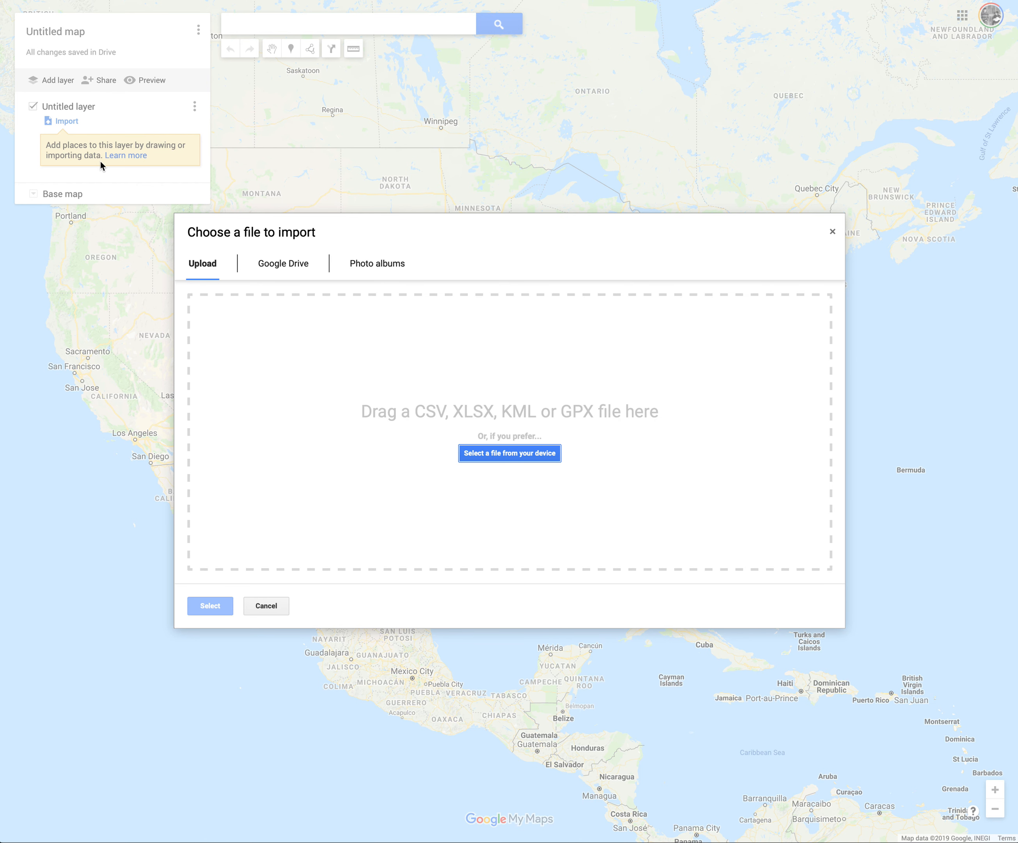
{"action": "left_click", "coordinate": [514, 456]}
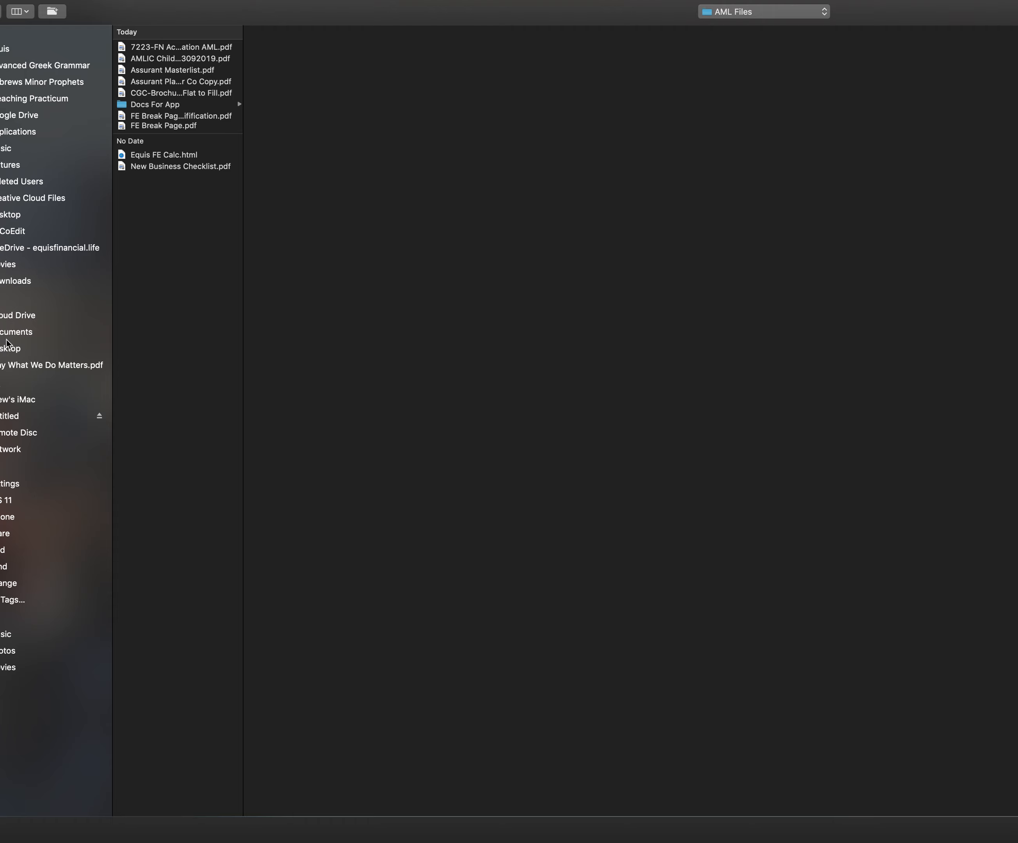
{"action": "left_click", "coordinate": [20, 281]}
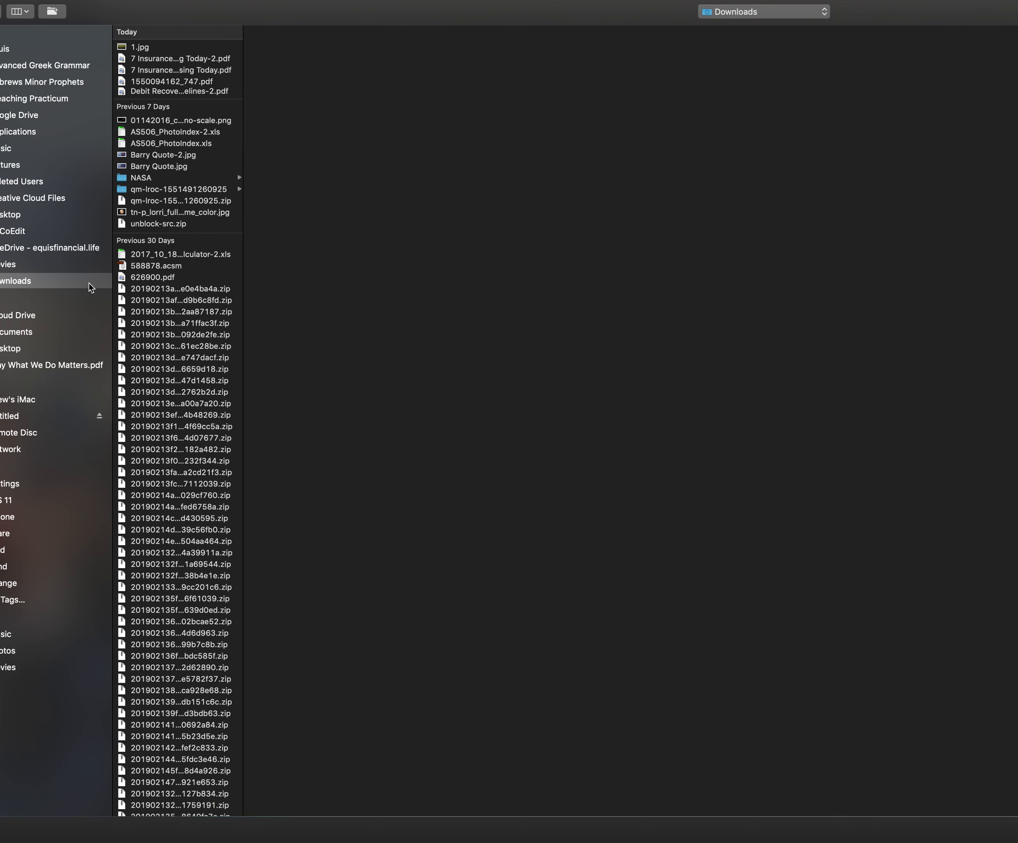
{"action": "scroll", "coordinate": [165, 331], "scroll_direction": "down", "scroll_amount": 10}
{"action": "scroll", "coordinate": [165, 332], "scroll_direction": "down", "scroll_amount": 20}
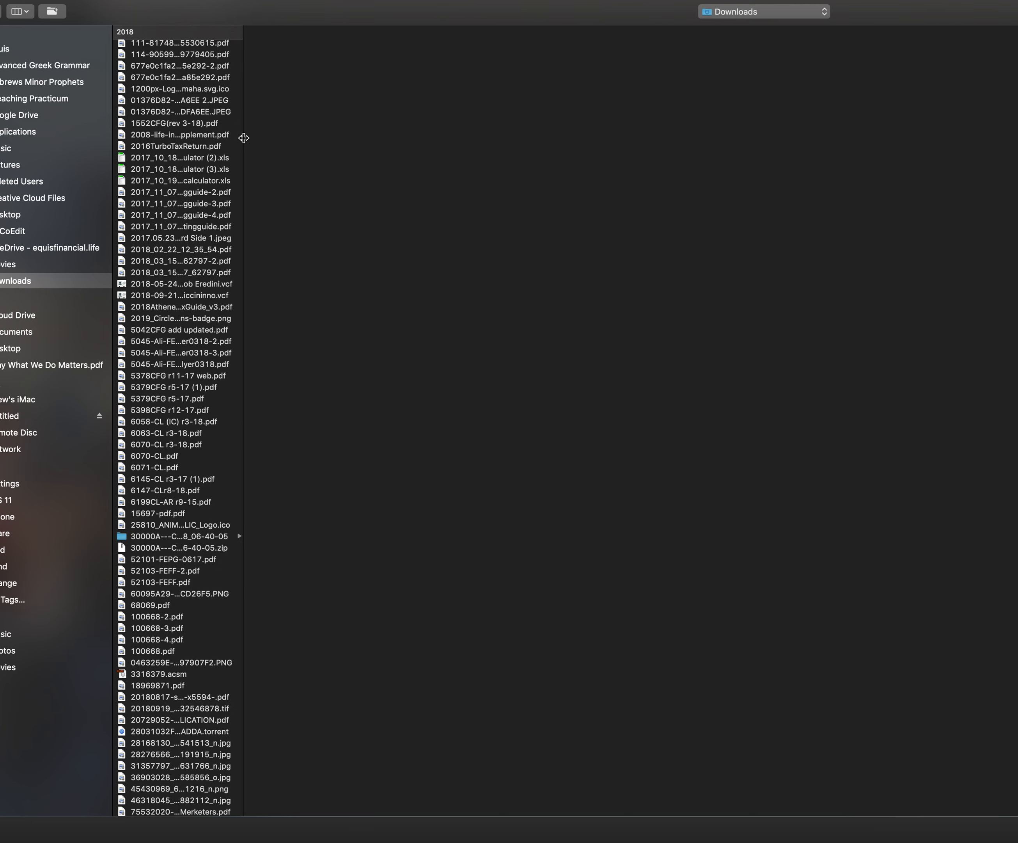
{"action": "scroll", "coordinate": [244, 138], "scroll_direction": "down", "scroll_amount": 8}
{"action": "left_click_drag", "start_coordinate": [238, 139], "coordinate": [238, 803]}
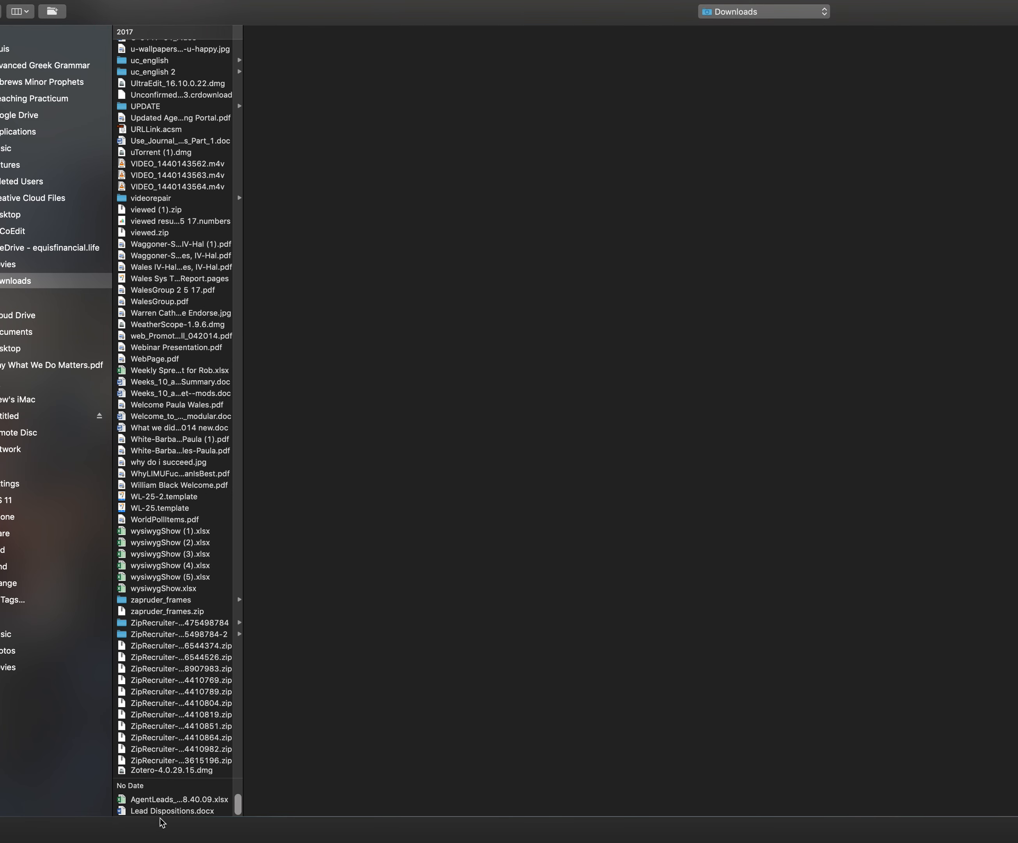
{"action": "left_click", "coordinate": [169, 800]}
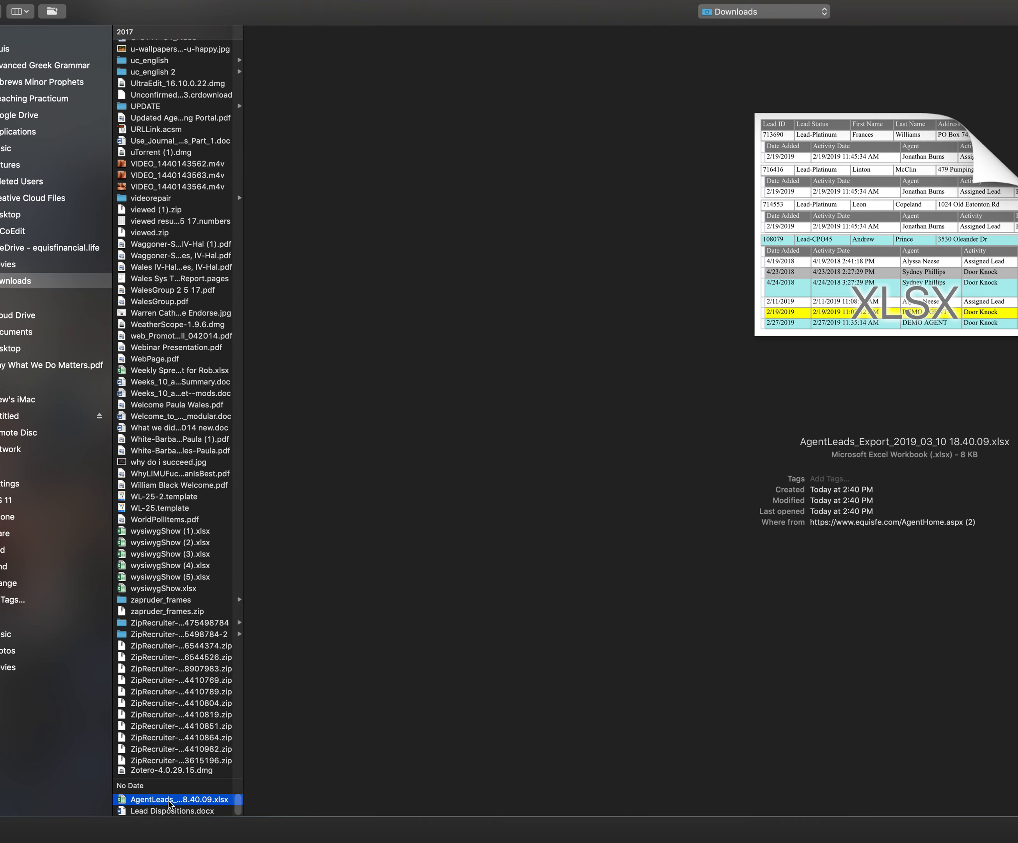
{"action": "double_click", "coordinate": [168, 801]}
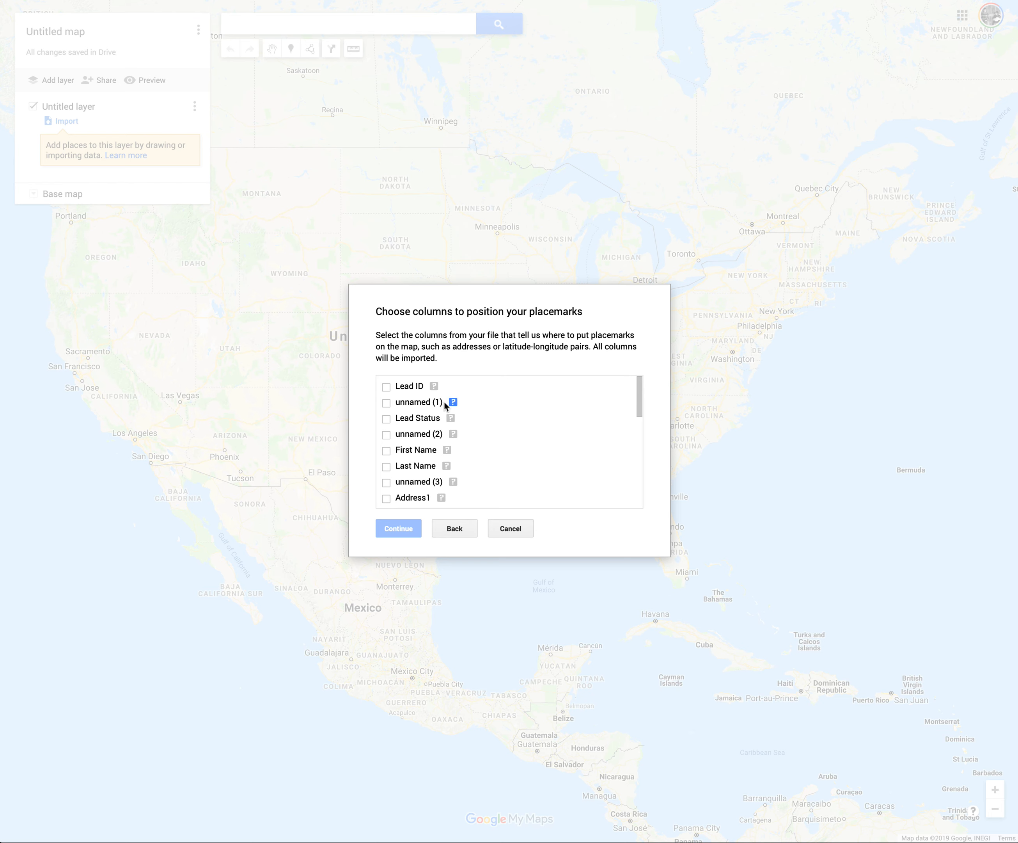
{"action": "left_click", "coordinate": [386, 451]}
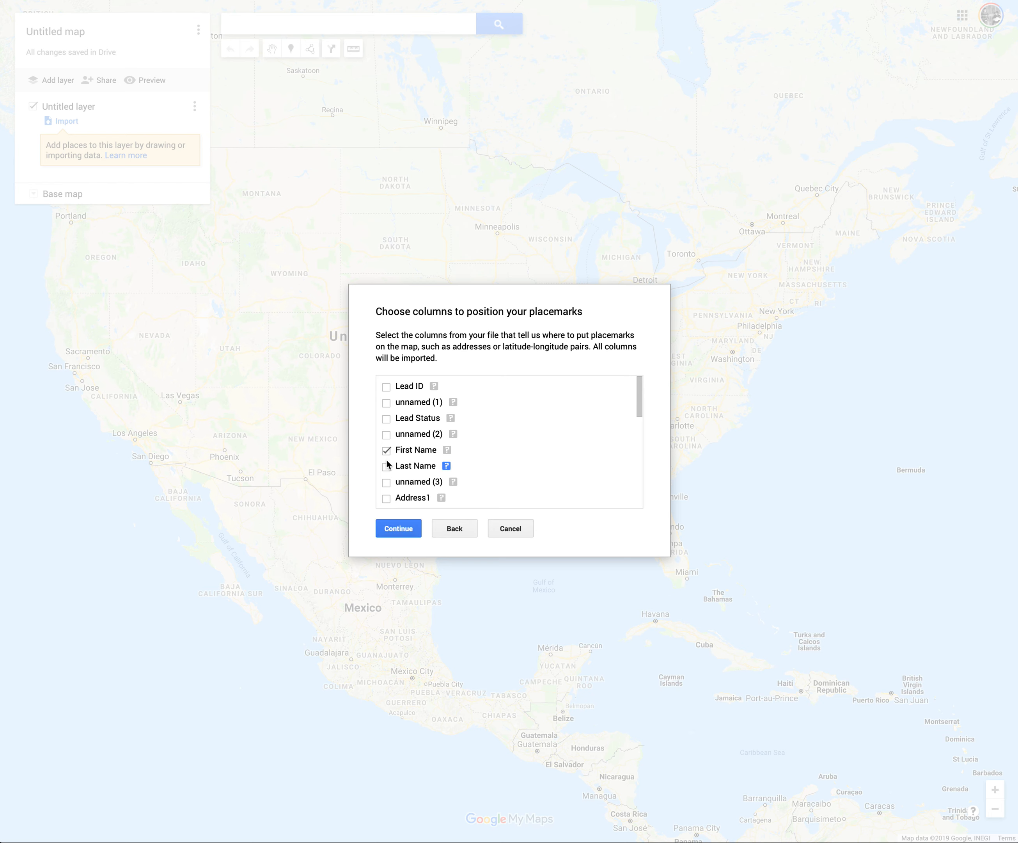
{"action": "left_click", "coordinate": [386, 451]}
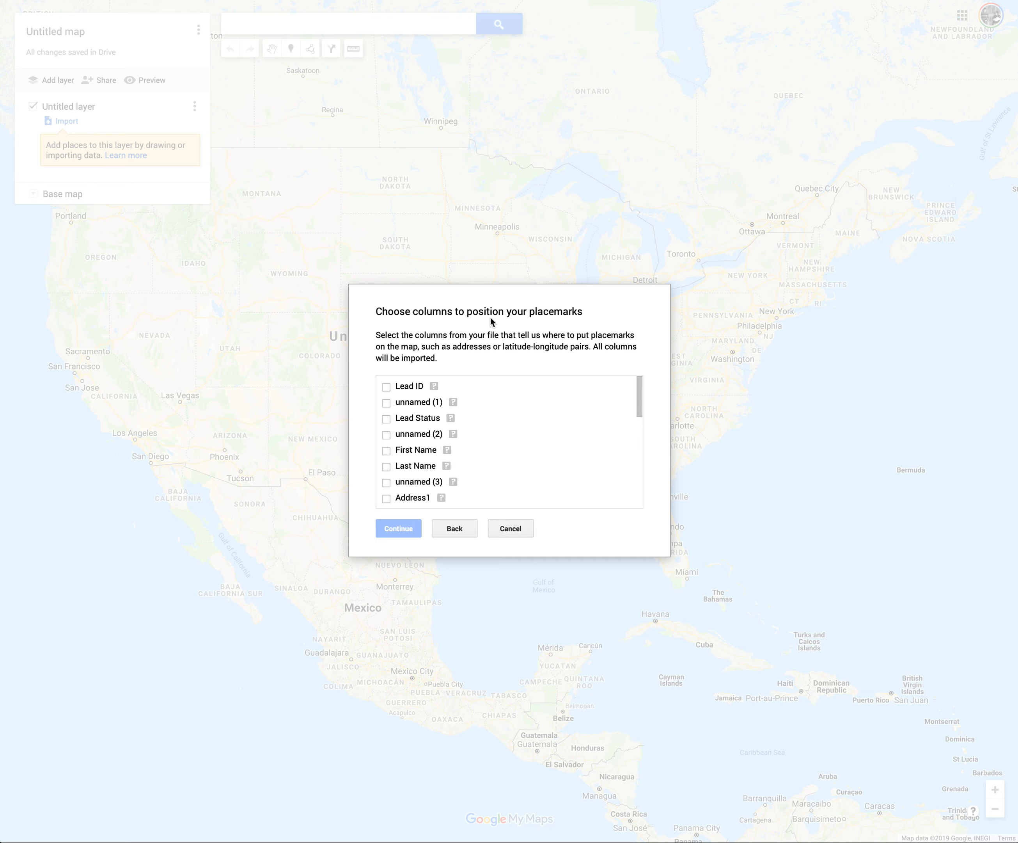
{"action": "left_click_drag", "start_coordinate": [378, 312], "coordinate": [404, 310]}
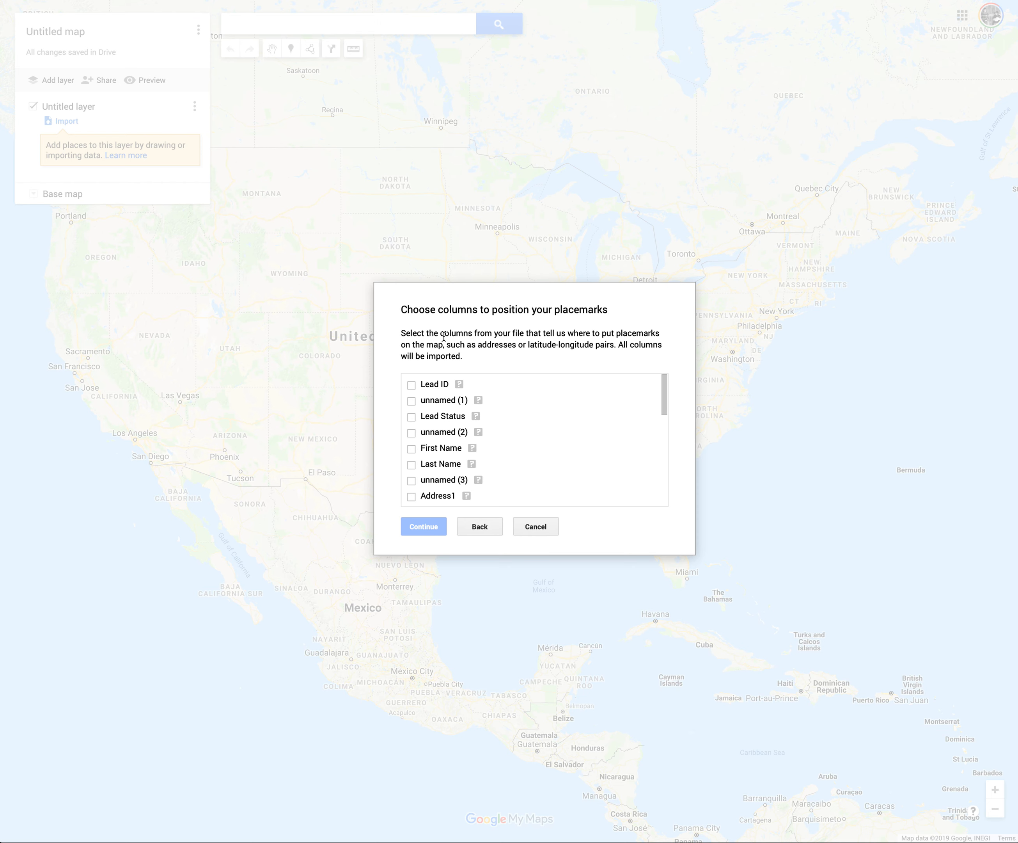
{"action": "left_click_drag", "start_coordinate": [420, 334], "coordinate": [593, 346]}
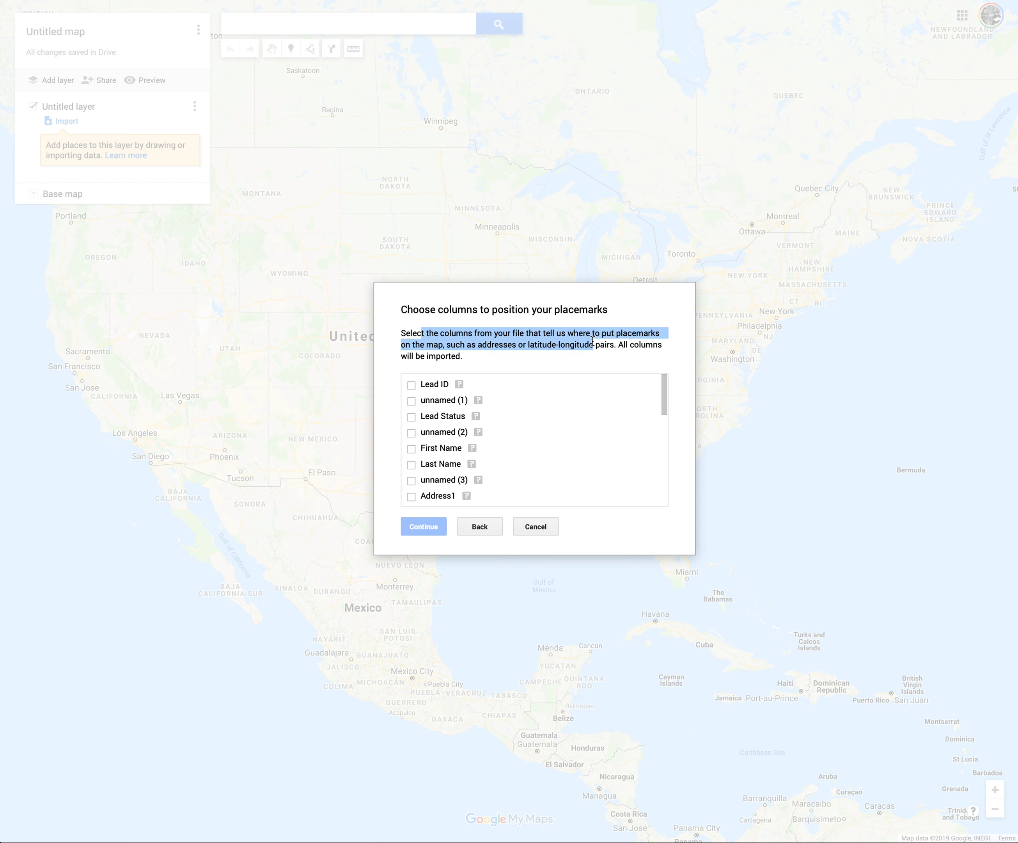
Step: Choose Address1, Address2, City, State and Zip as the columns that position the placemarks
{"action": "scroll", "coordinate": [429, 451], "scroll_direction": "down", "scroll_amount": 3}
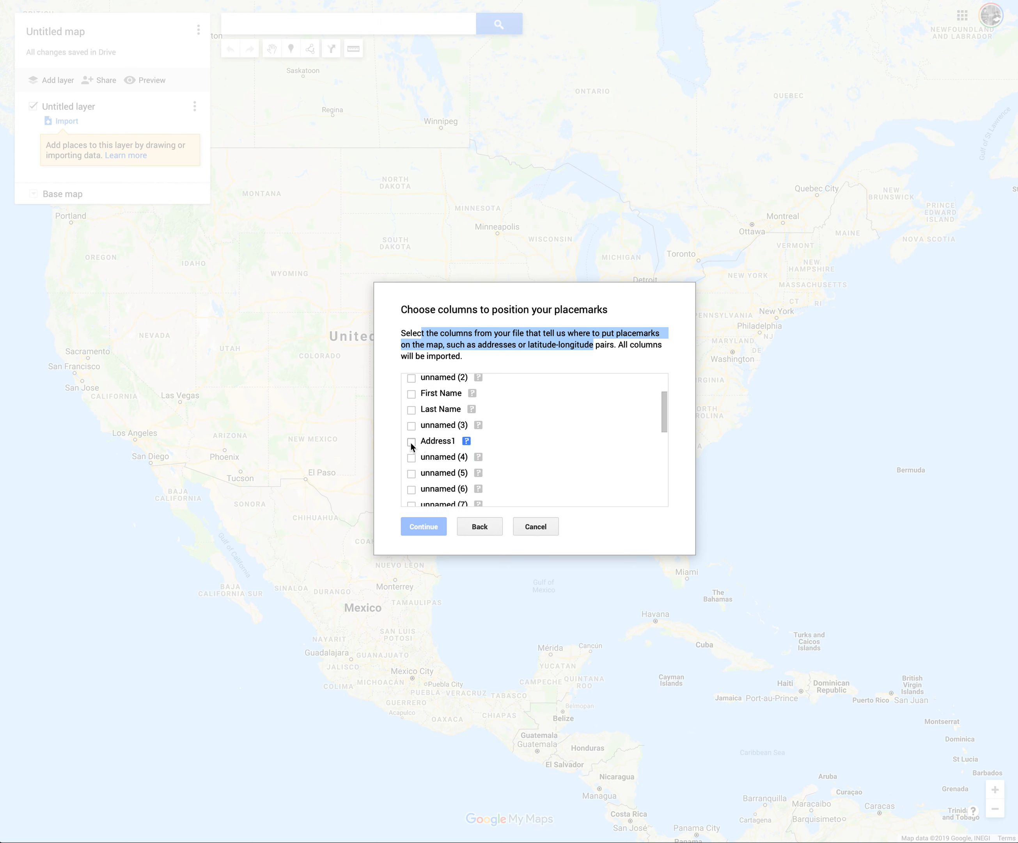
{"action": "left_click", "coordinate": [412, 441]}
{"action": "scroll", "coordinate": [412, 445], "scroll_direction": "down", "scroll_amount": 3}
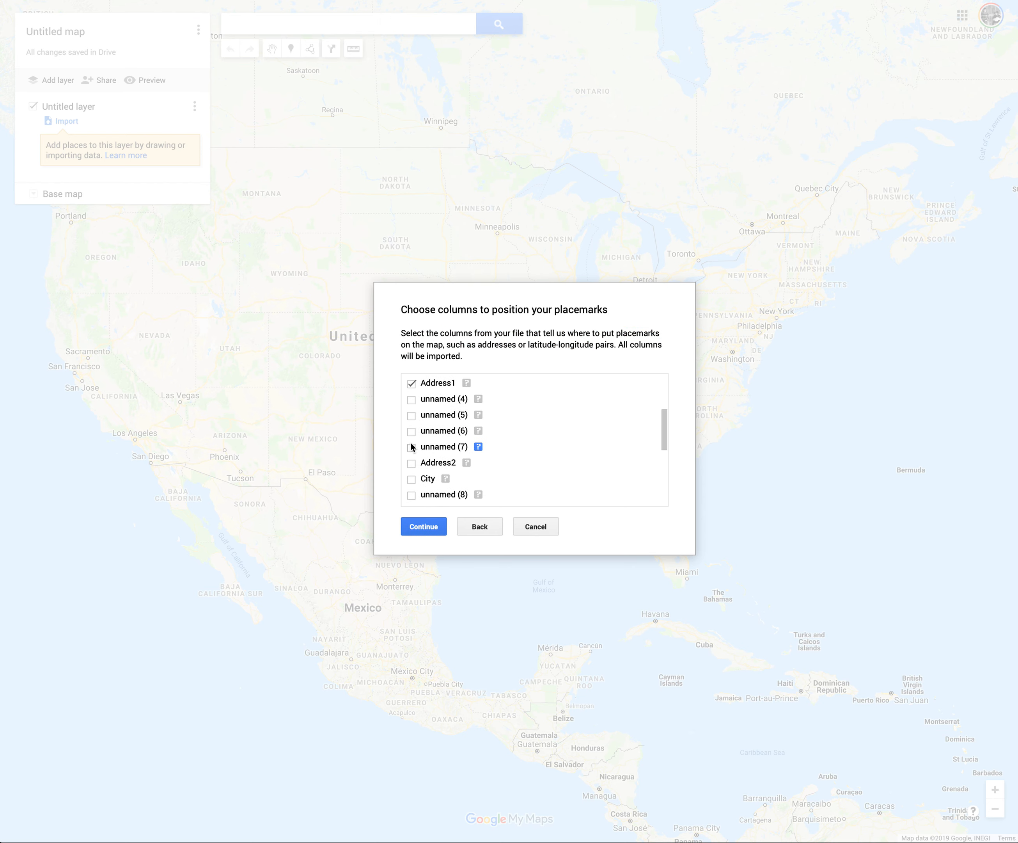
{"action": "left_click", "coordinate": [412, 463]}
{"action": "scroll", "coordinate": [411, 480], "scroll_direction": "down", "scroll_amount": 4}
{"action": "left_click", "coordinate": [411, 452]}
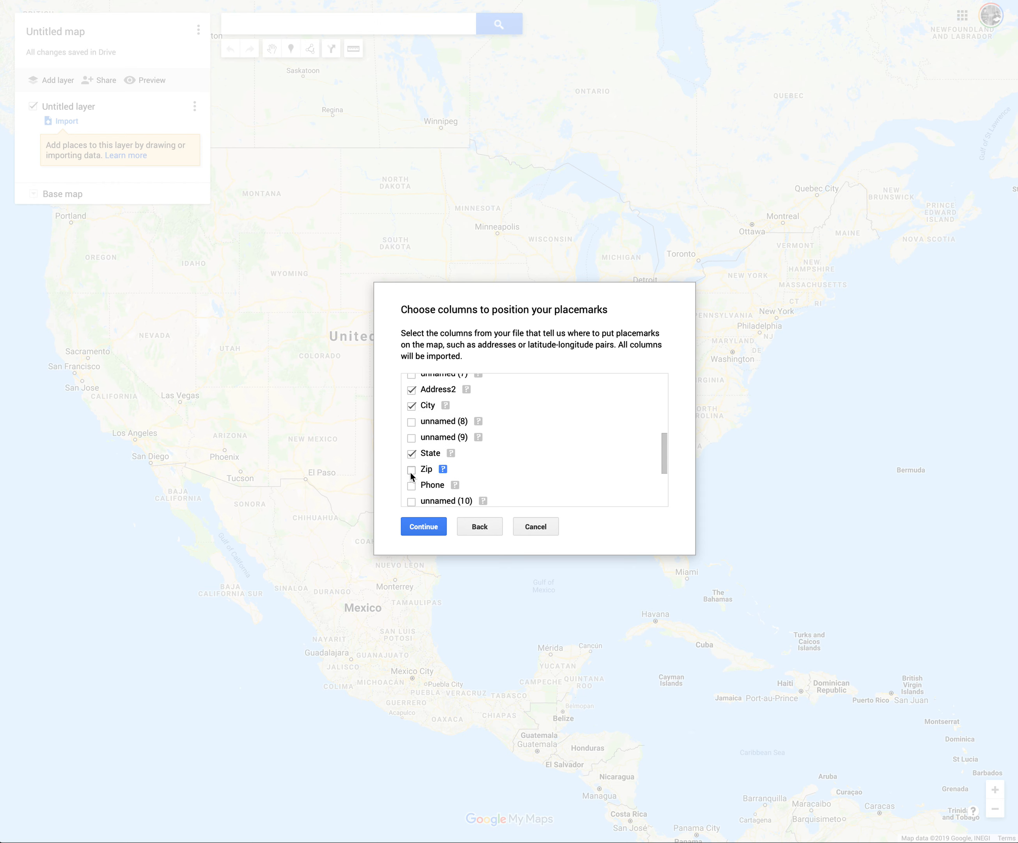
{"action": "left_click", "coordinate": [424, 526]}
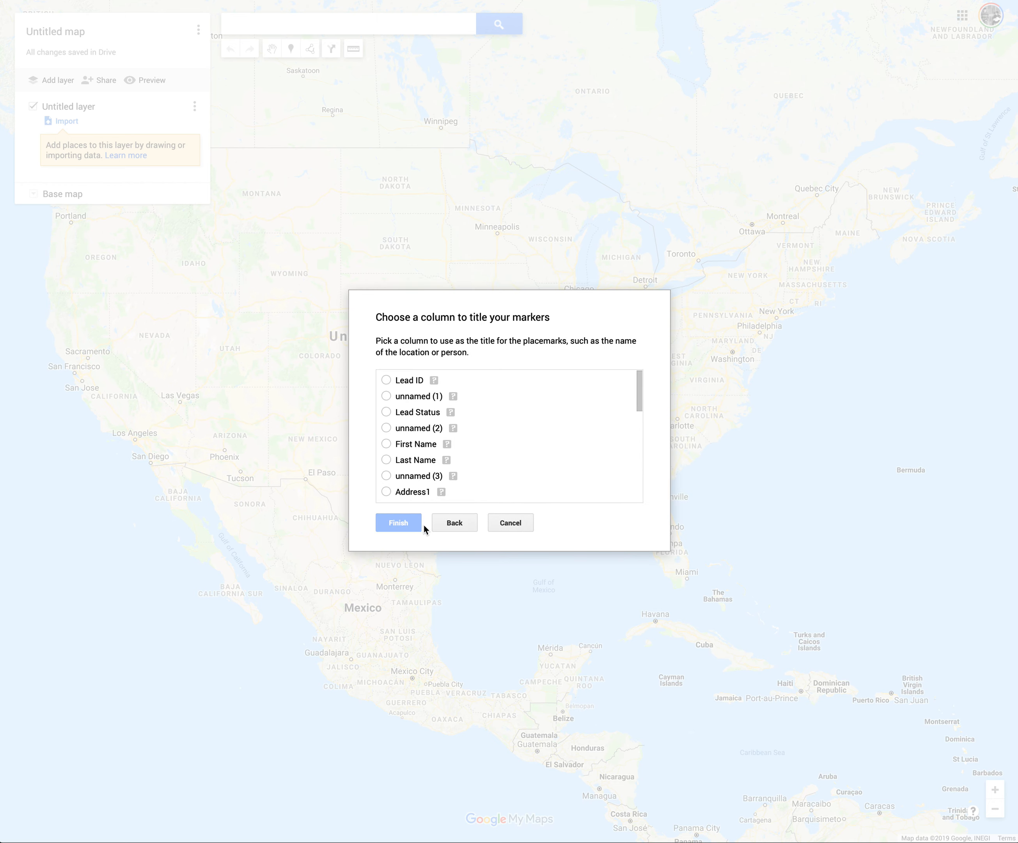
Step: Use the Last Name column as the marker title and try to finish the import
{"action": "left_click", "coordinate": [386, 460]}
{"action": "left_click", "coordinate": [398, 523]}
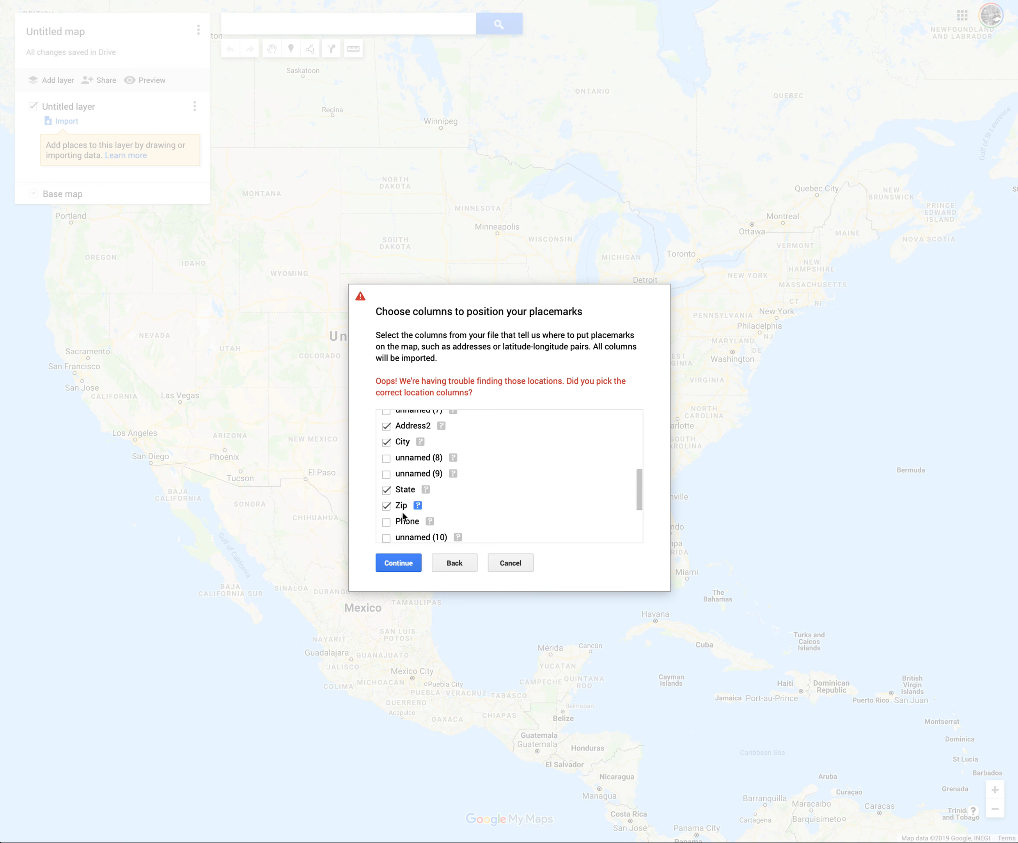
Step: Remove Address2 from the position columns and retry the import with Last Name as the marker title
{"action": "scroll", "coordinate": [403, 514], "scroll_direction": "down", "scroll_amount": 3}
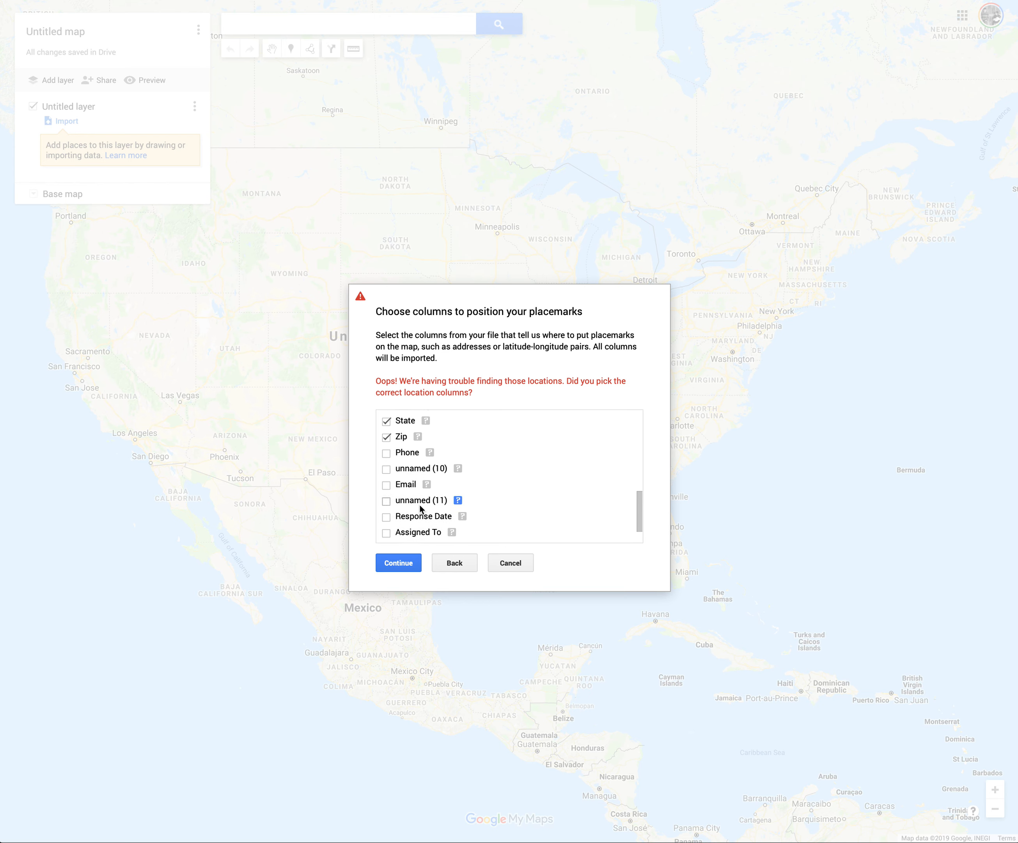
{"action": "scroll", "coordinate": [421, 524], "scroll_direction": "down", "scroll_amount": 1}
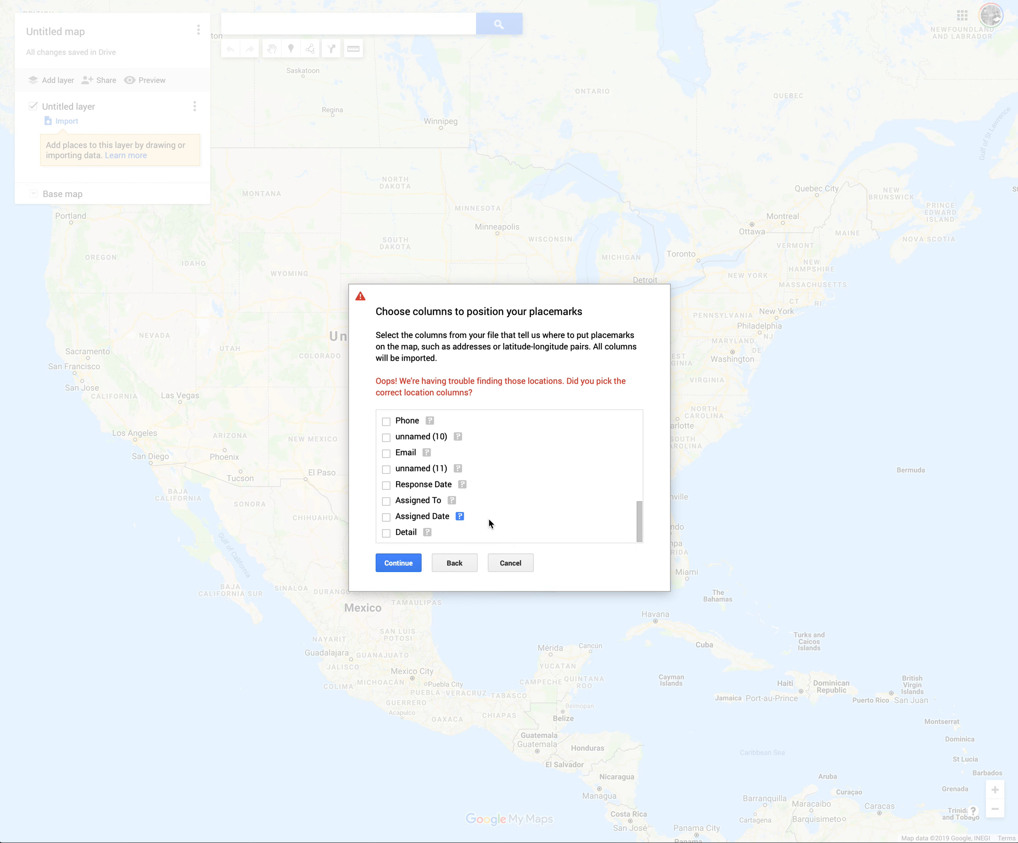
{"action": "scroll", "coordinate": [469, 509], "scroll_direction": "up", "scroll_amount": 3}
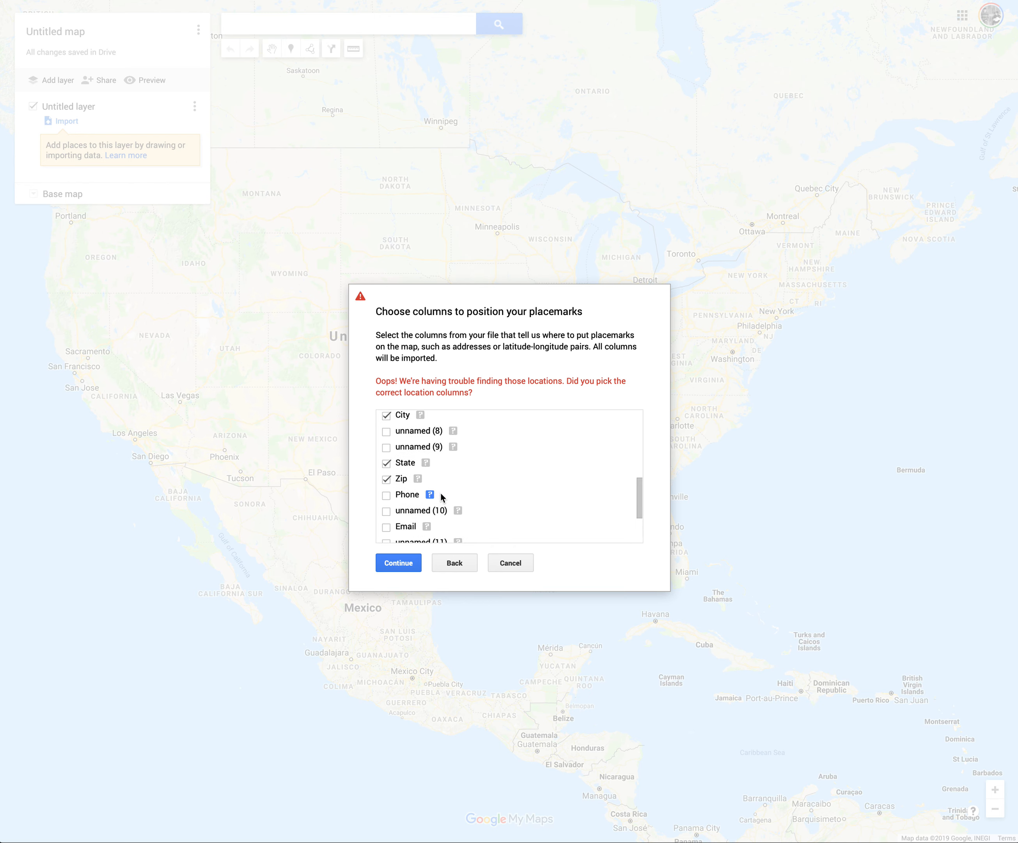
{"action": "scroll", "coordinate": [443, 495], "scroll_direction": "up", "scroll_amount": 3}
{"action": "left_click", "coordinate": [388, 457]}
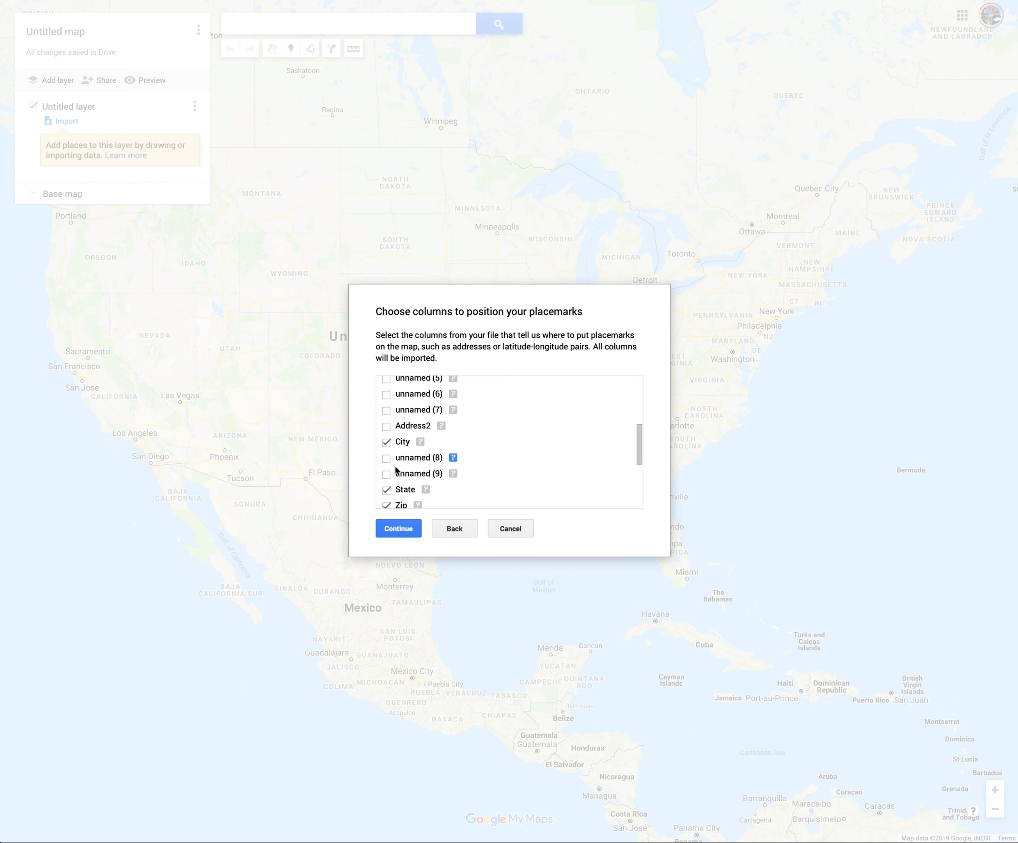
{"action": "left_click", "coordinate": [409, 531]}
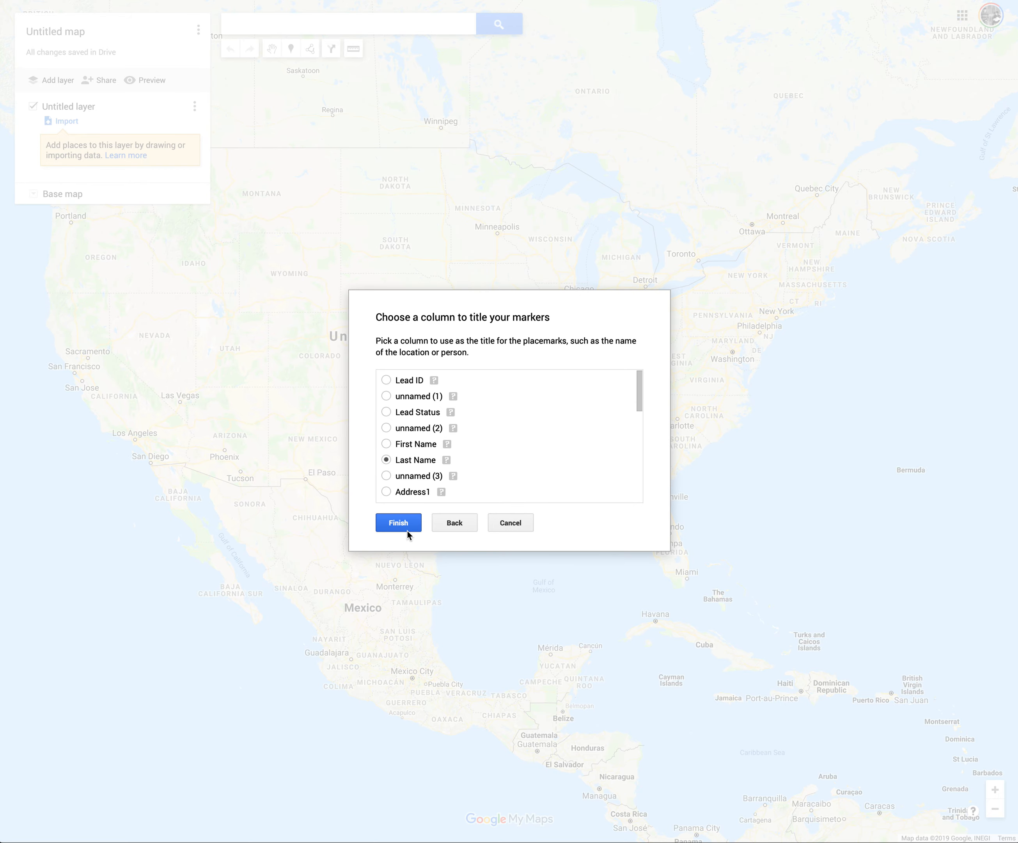
{"action": "left_click", "coordinate": [408, 532]}
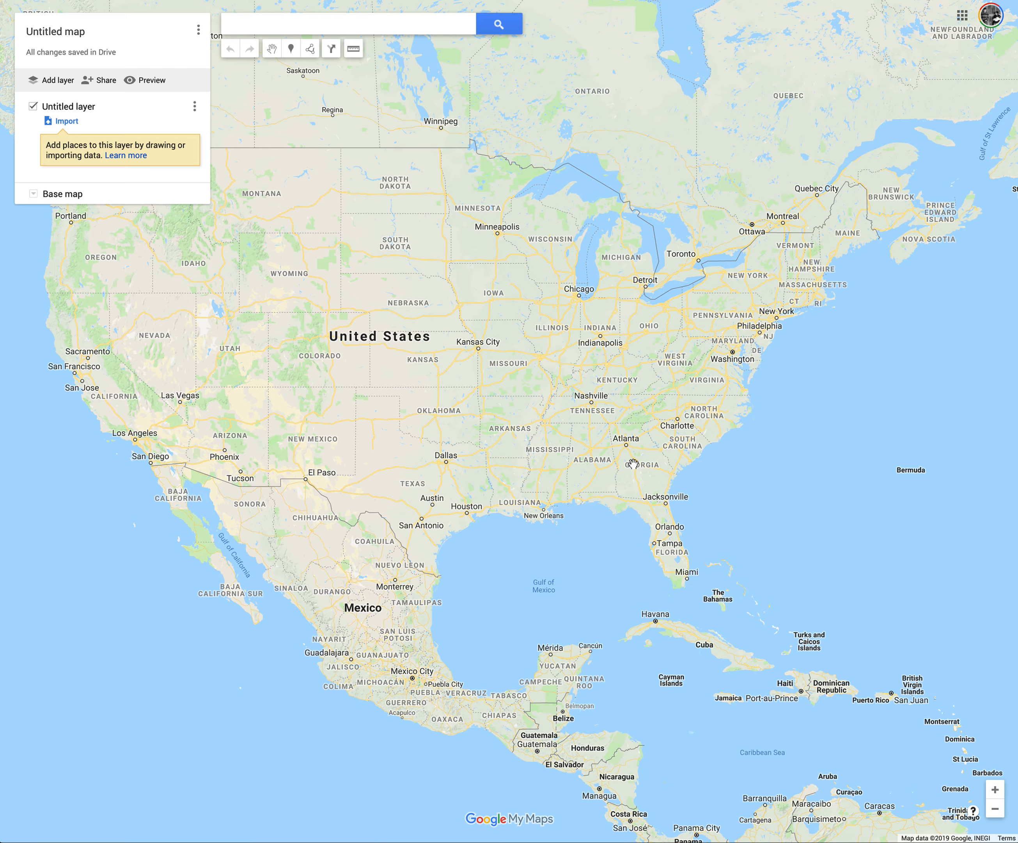
Step: Check the Georgia area of the map and the untitled layer's data table for the imported leads
{"action": "scroll", "coordinate": [633, 464], "scroll_direction": "up", "scroll_amount": 3}
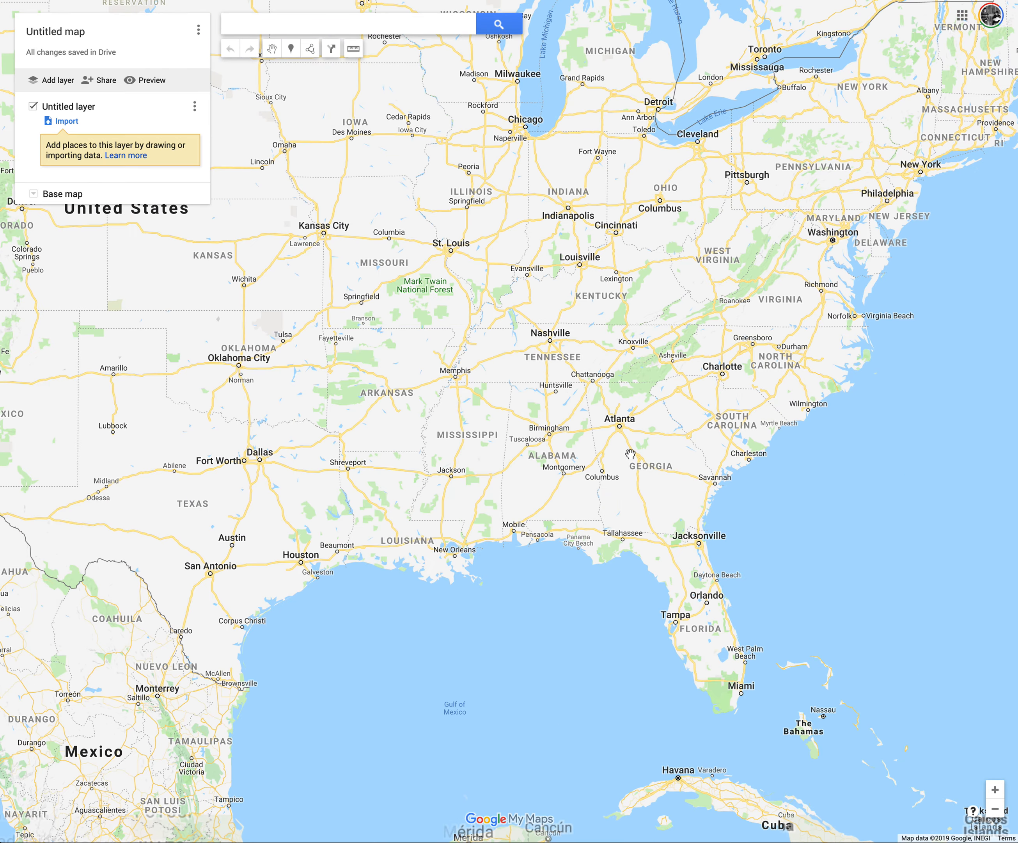
{"action": "scroll", "coordinate": [630, 455], "scroll_direction": "up", "scroll_amount": 2}
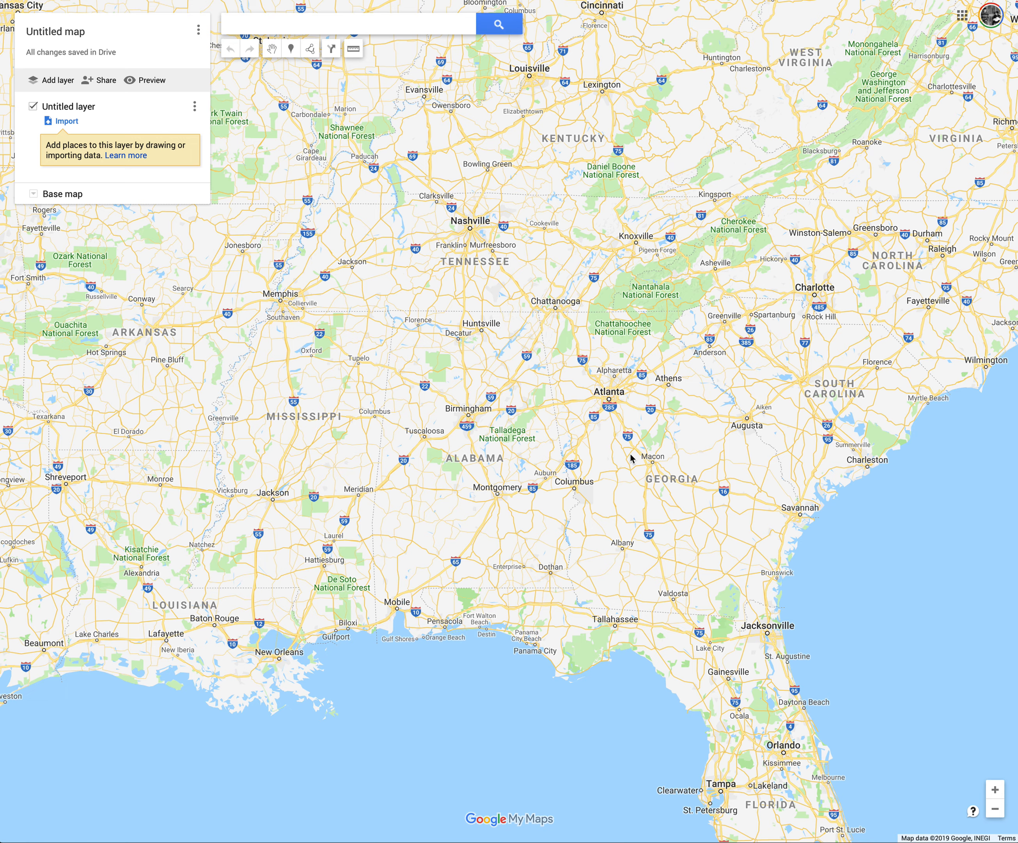
{"action": "left_click_drag", "start_coordinate": [647, 395], "coordinate": [669, 421]}
{"action": "double_click", "coordinate": [667, 419]}
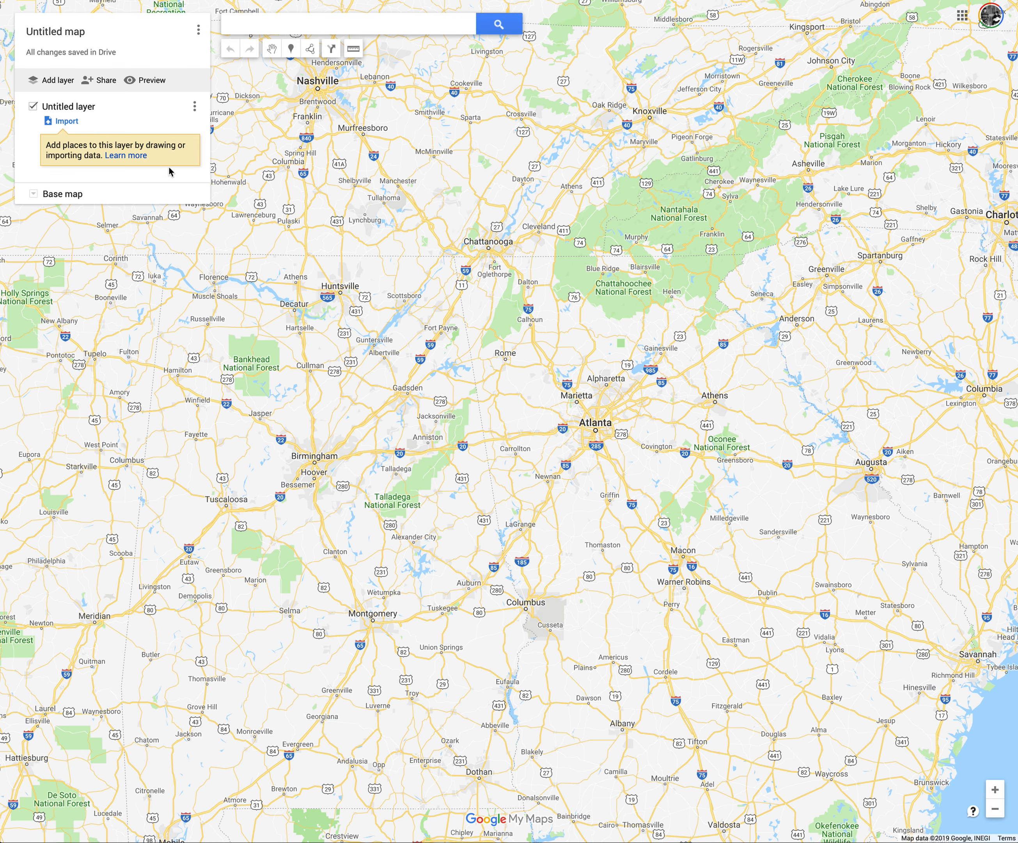
{"action": "left_click", "coordinate": [194, 107]}
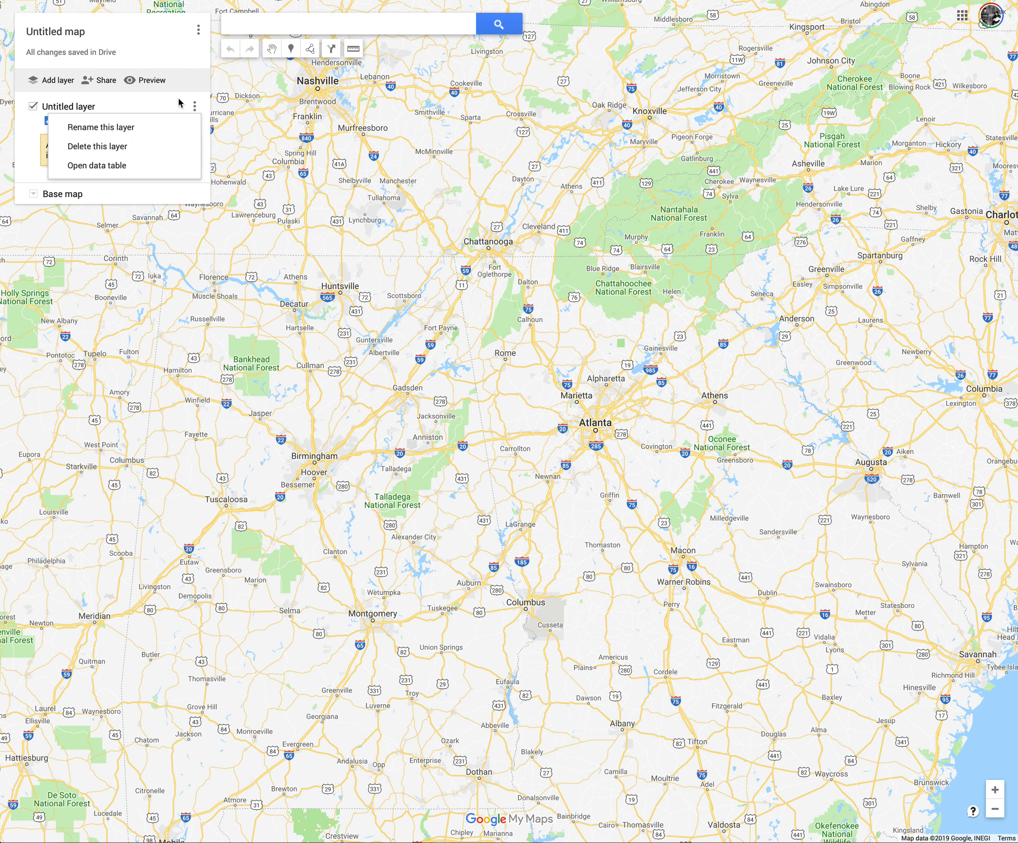
{"action": "left_click", "coordinate": [118, 168]}
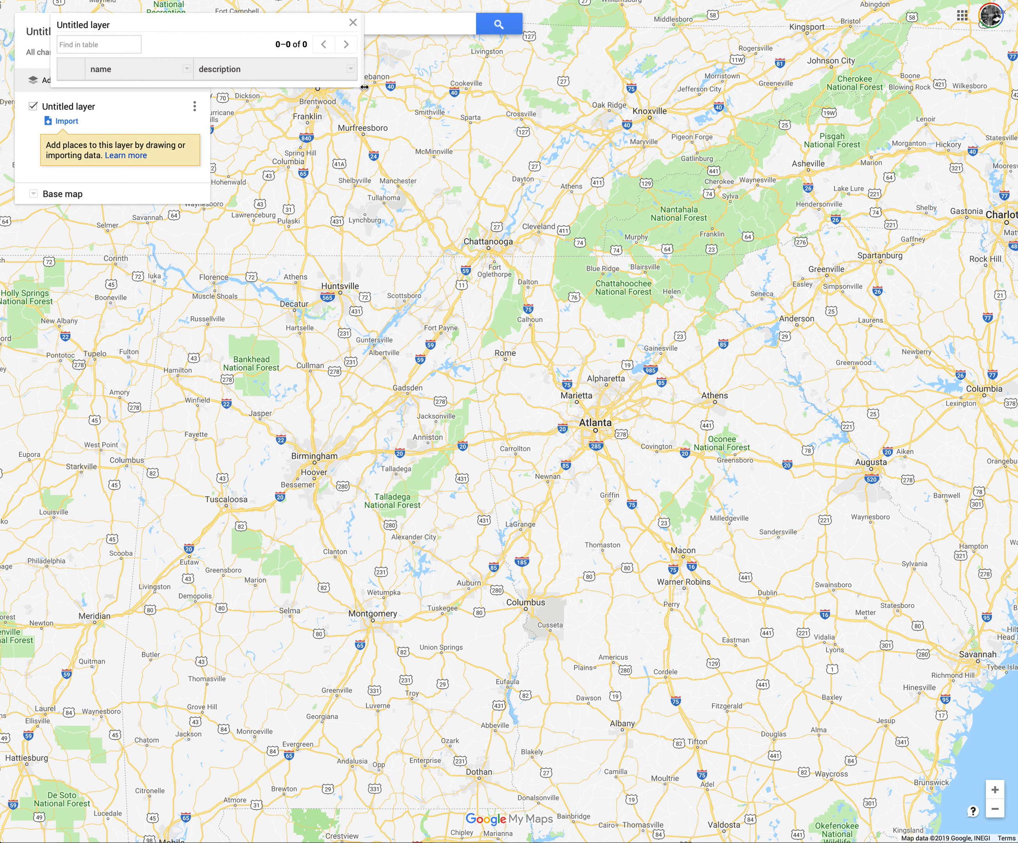
{"action": "left_click", "coordinate": [353, 23]}
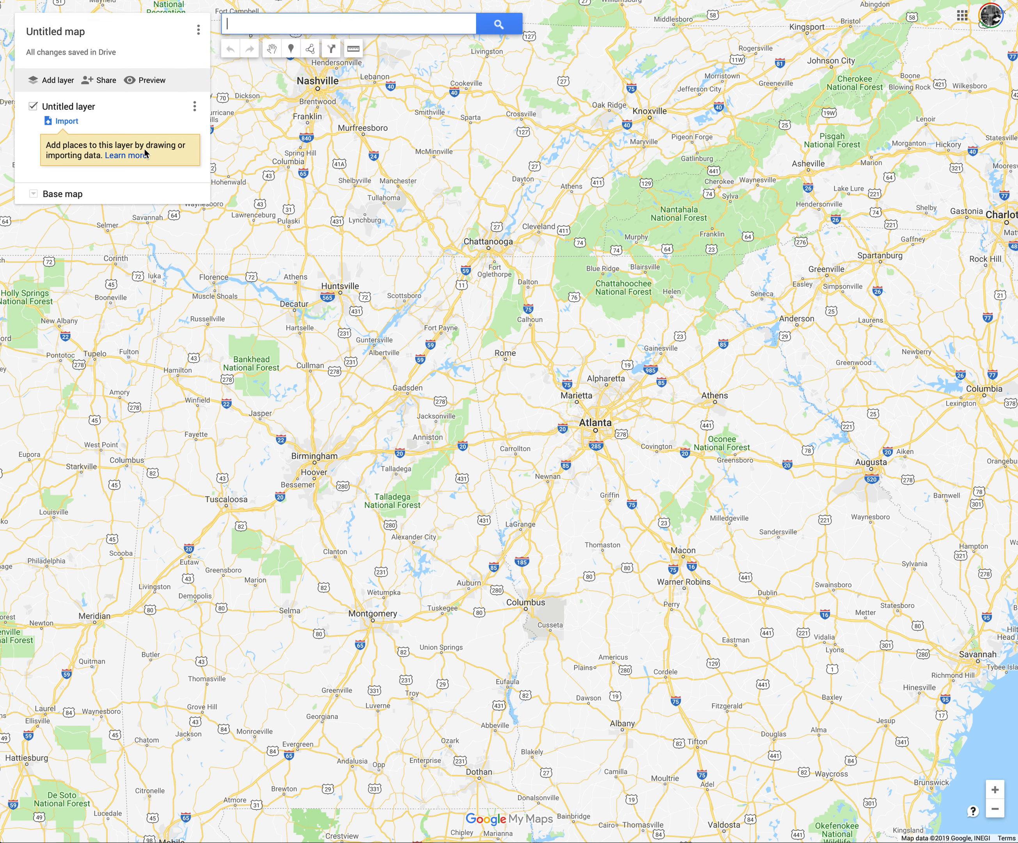
{"action": "left_click", "coordinate": [195, 108]}
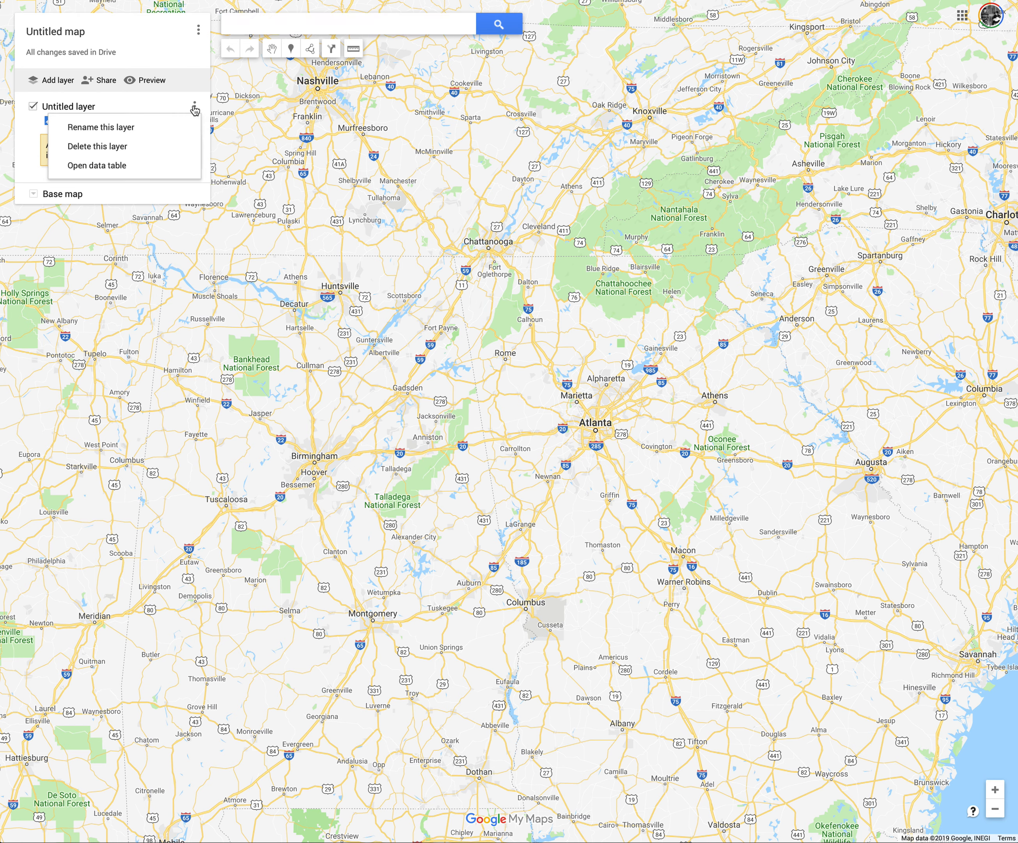
{"action": "left_click", "coordinate": [101, 168]}
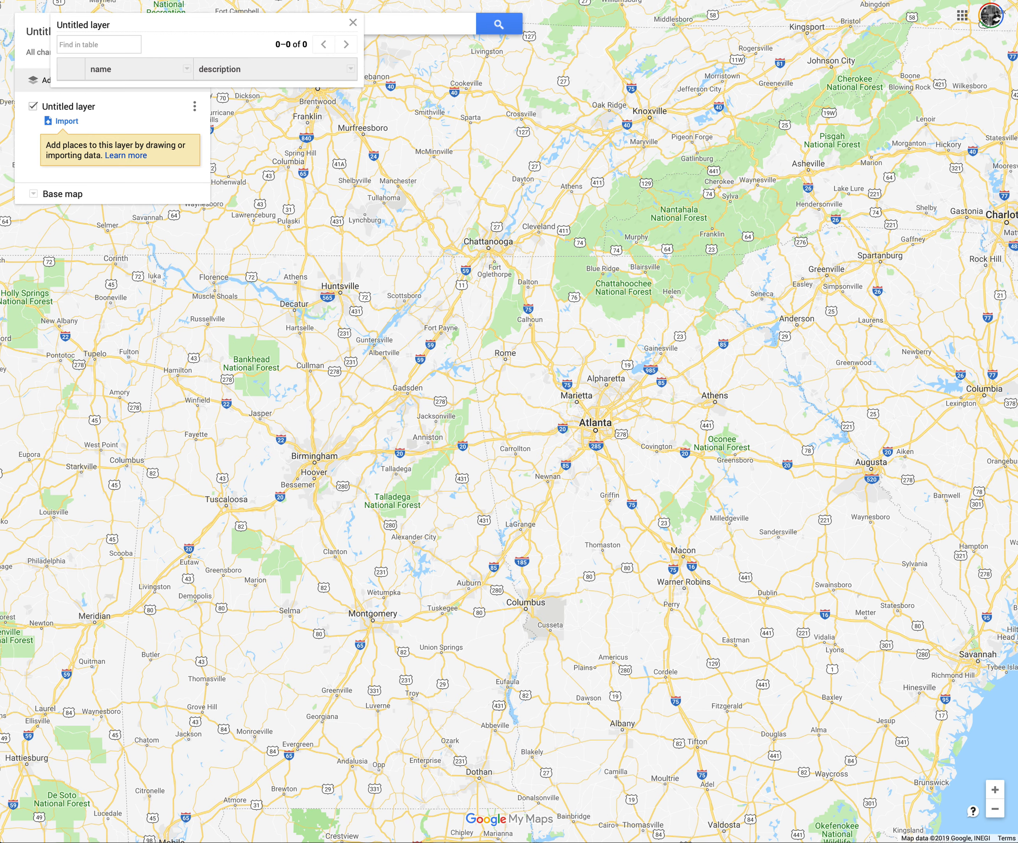
Step: Open the AgentLeads_Export_2019_03_10 18.40.09 spreadsheet in Numbers and examine how its lead rows and activity rows are laid out
{"action": "left_click_drag", "start_coordinate": [437, 840], "coordinate": [276, 50]}
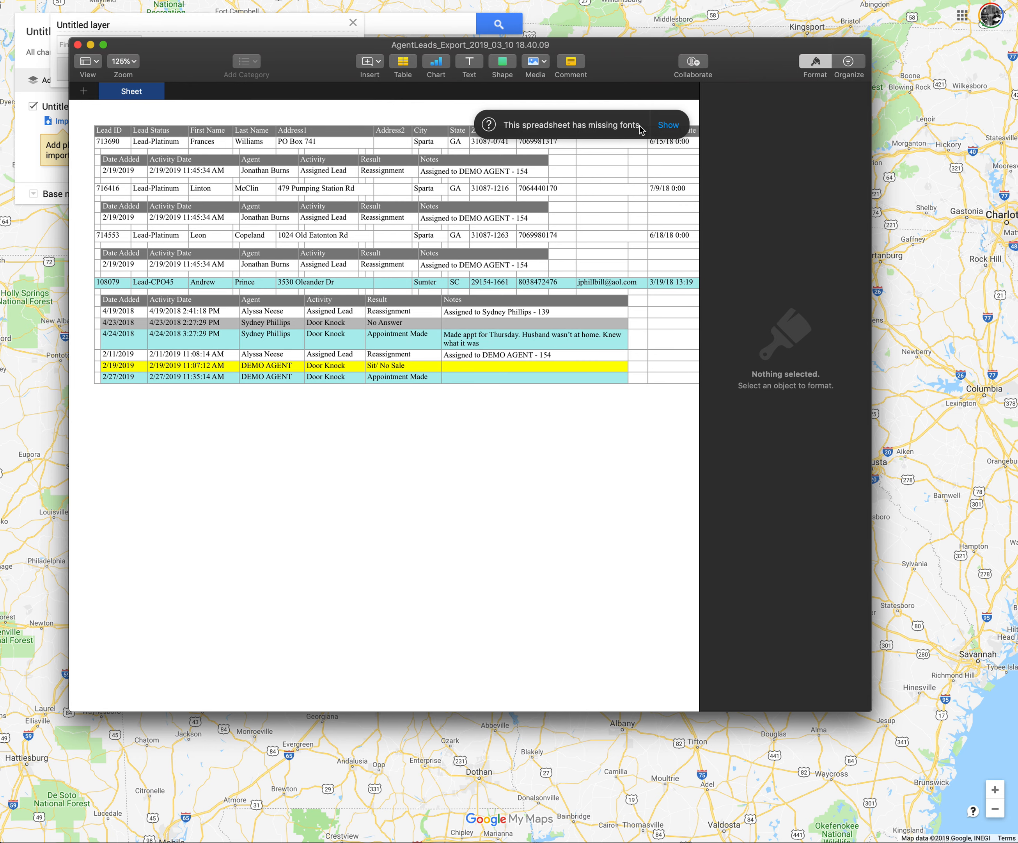
{"action": "left_click", "coordinate": [371, 173]}
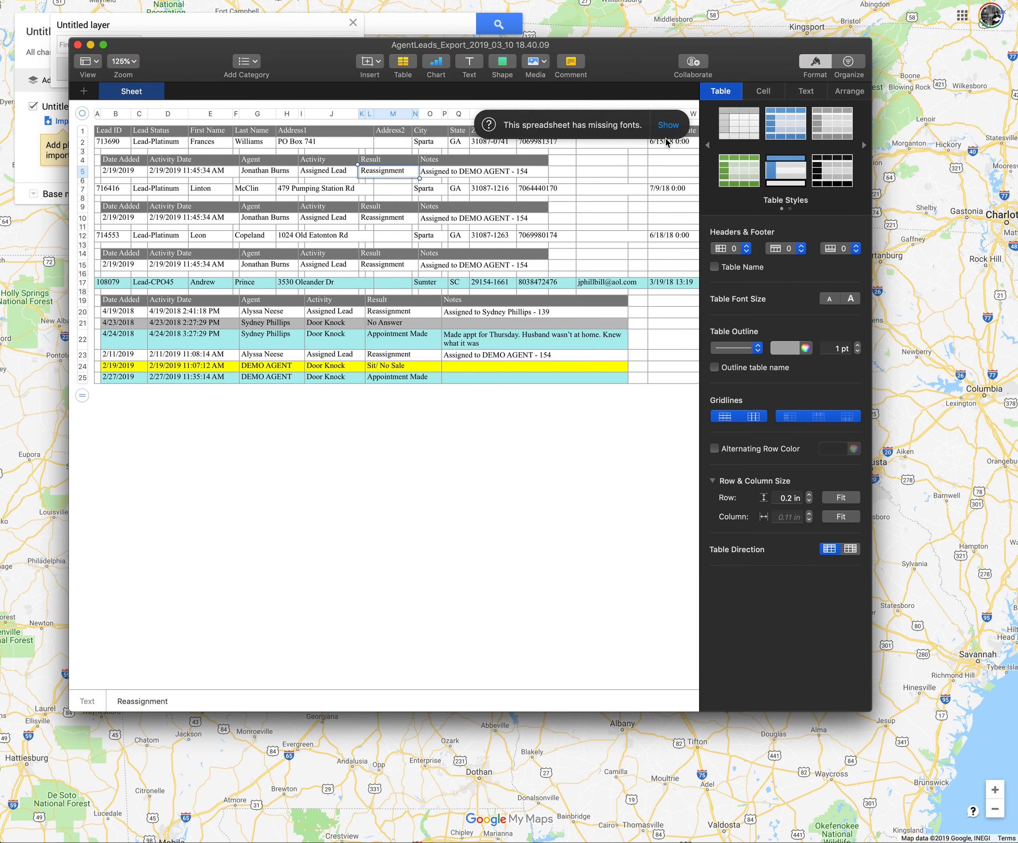
{"action": "left_click_drag", "start_coordinate": [635, 71], "coordinate": [638, 66]}
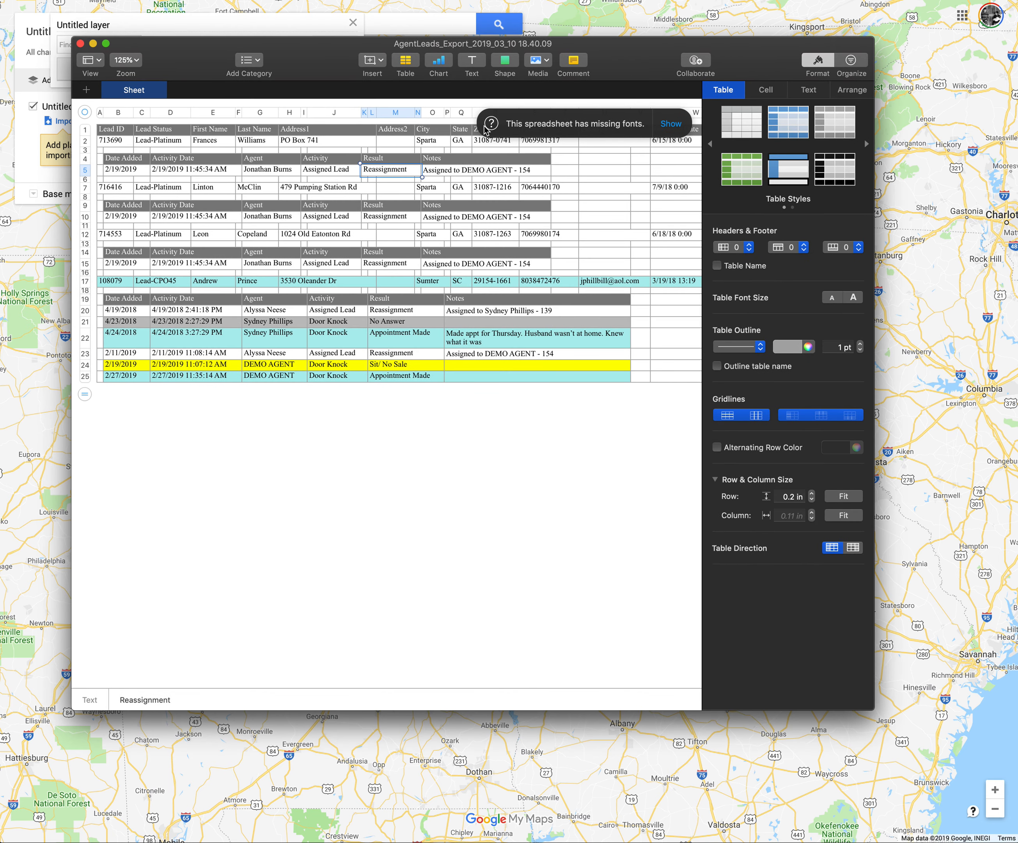
{"action": "left_click", "coordinate": [656, 171]}
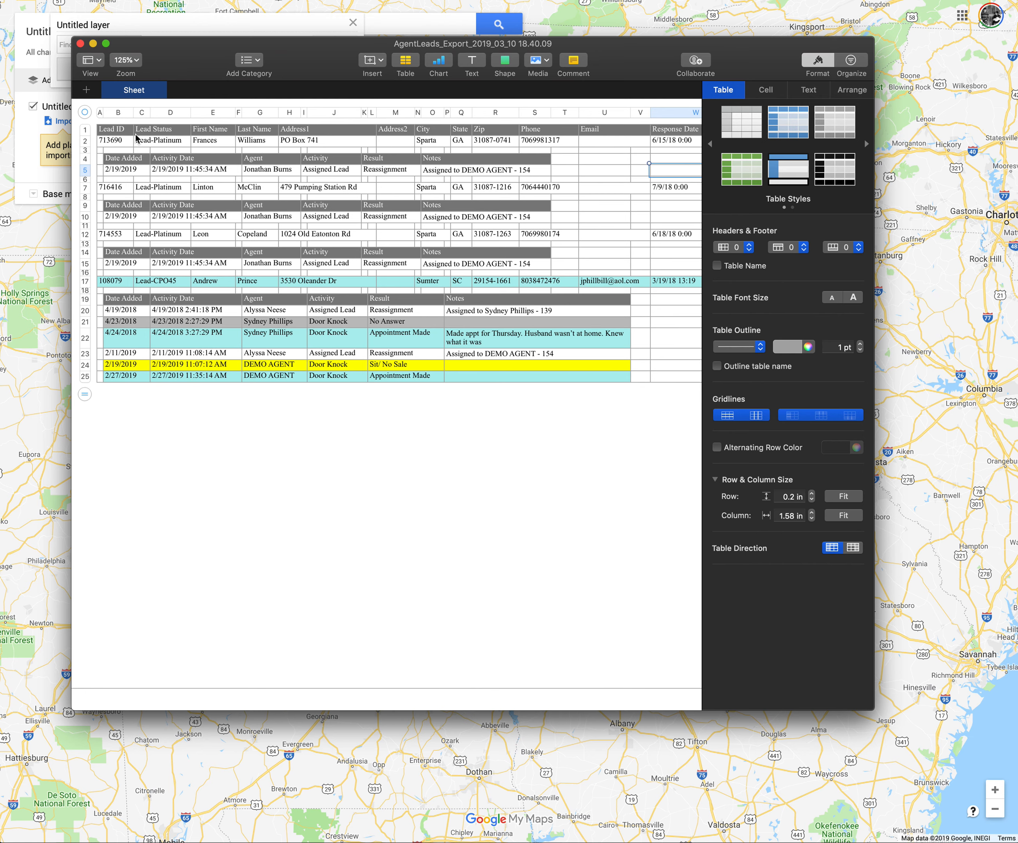
{"action": "left_click", "coordinate": [141, 157]}
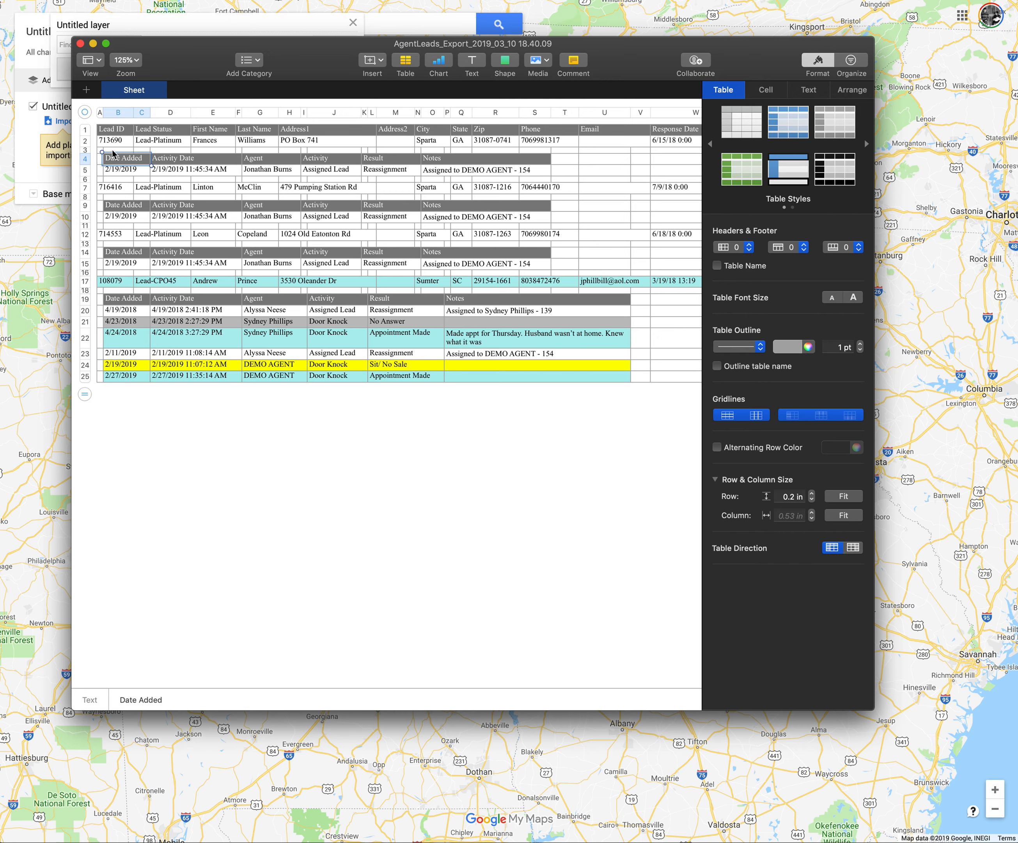
Step: Extend the leads table to 43 rows and paste a copy of the whole sheet into the same workbook
{"action": "mouse_move", "coordinate": [92, 140]}
{"action": "left_mouse_down"}
{"action": "mouse_move", "coordinate": [93, 182]}
{"action": "mouse_move", "coordinate": [94, 120]}
{"action": "mouse_move", "coordinate": [103, 135]}
{"action": "left_mouse_up"}
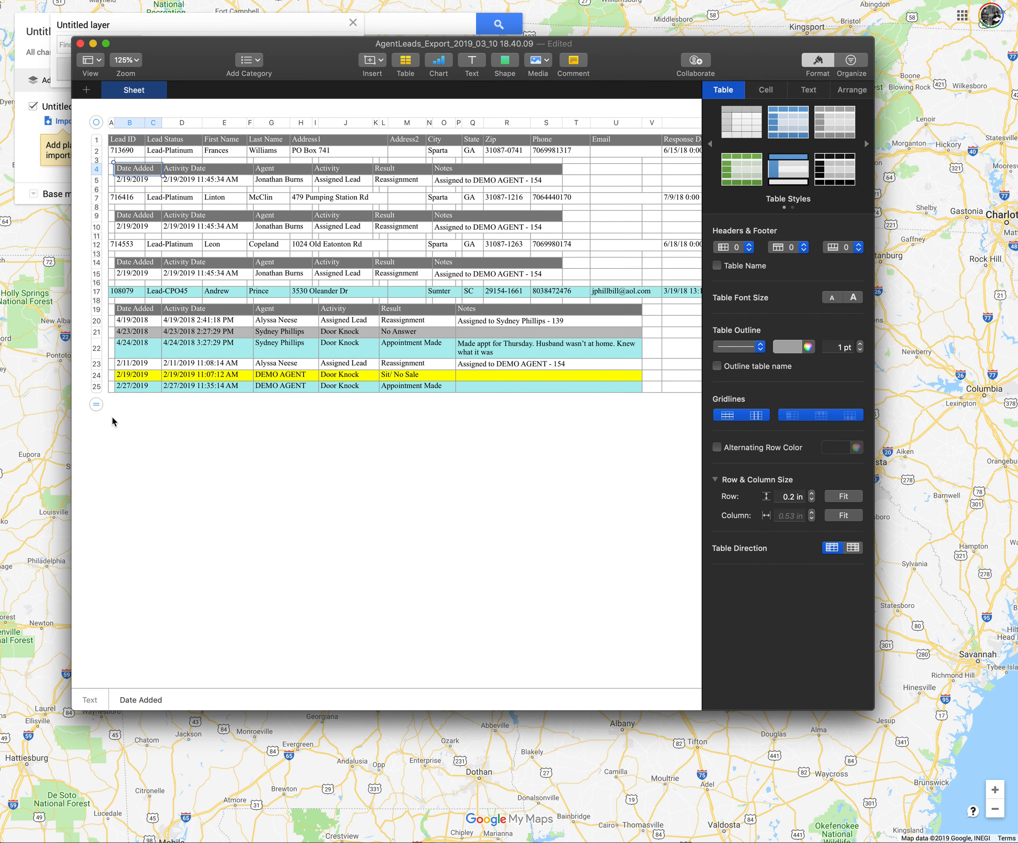
{"action": "left_click_drag", "start_coordinate": [96, 403], "coordinate": [100, 610]}
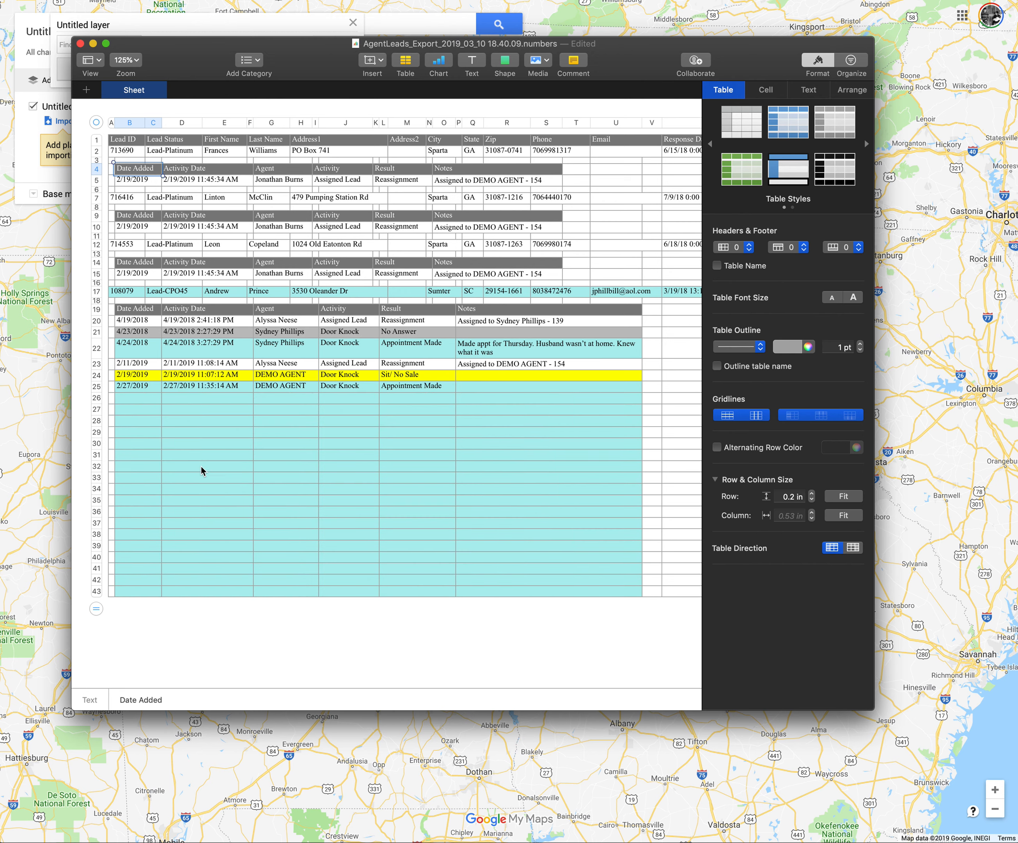
{"action": "right_click", "coordinate": [128, 88]}
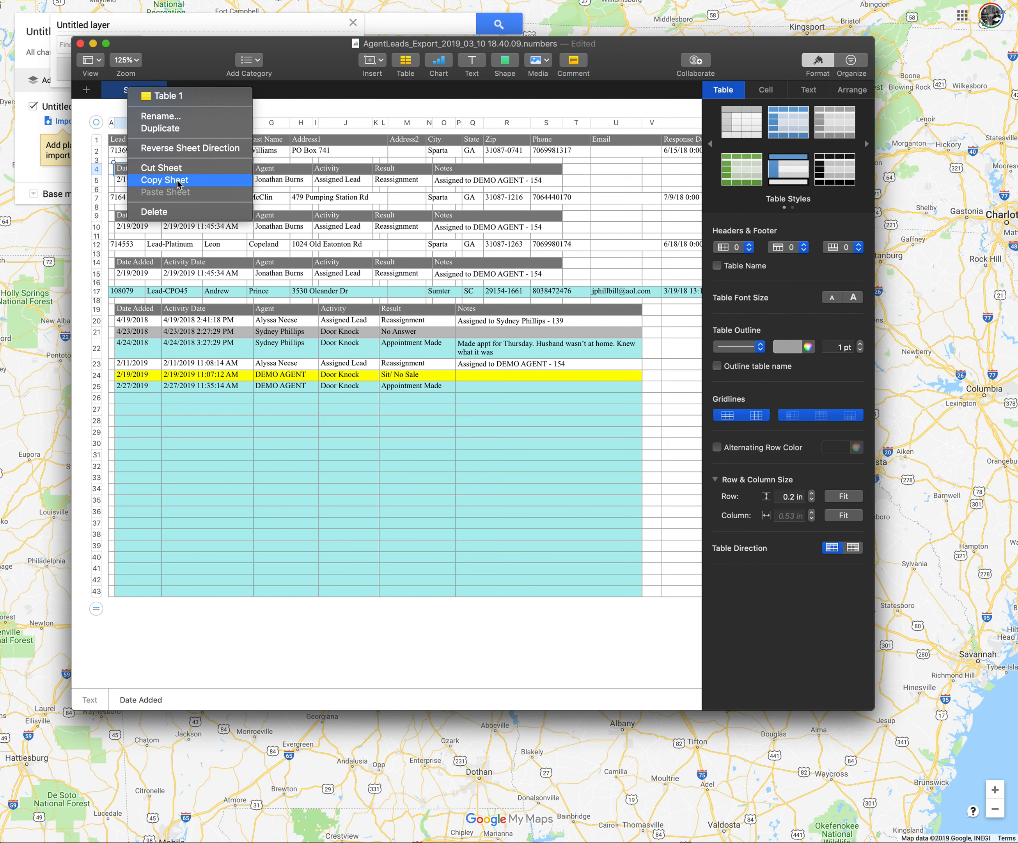
{"action": "left_click", "coordinate": [178, 180]}
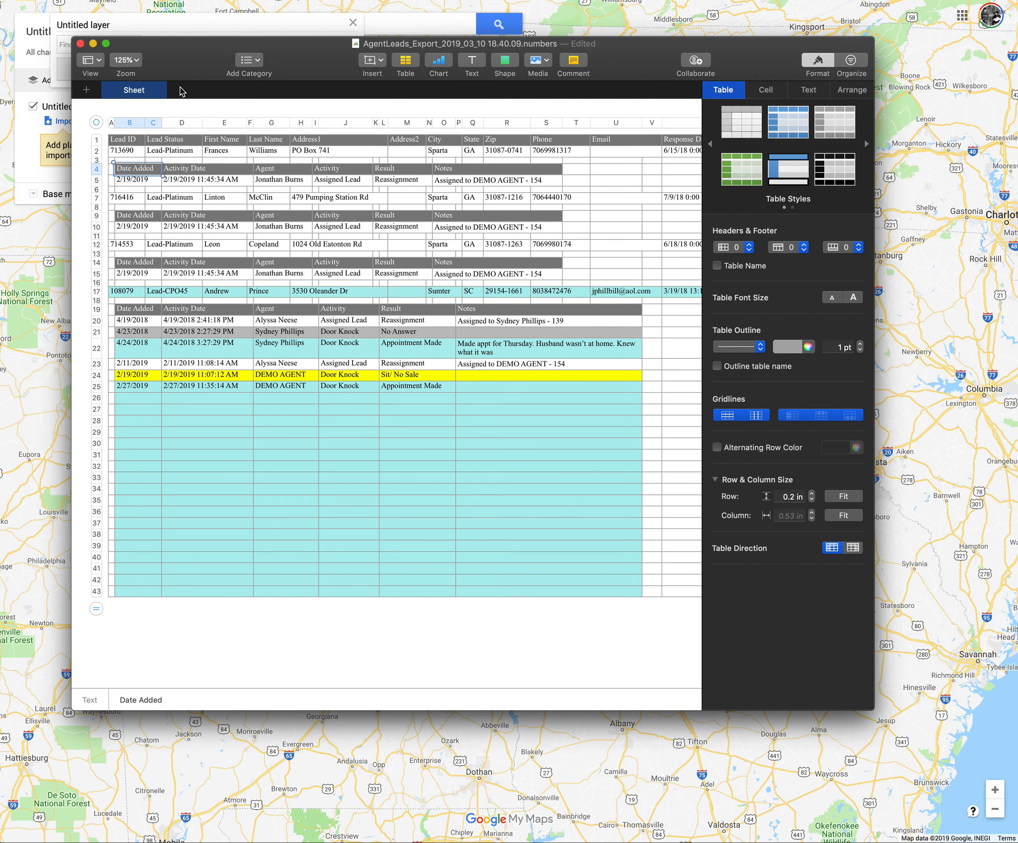
{"action": "right_click", "coordinate": [136, 90]}
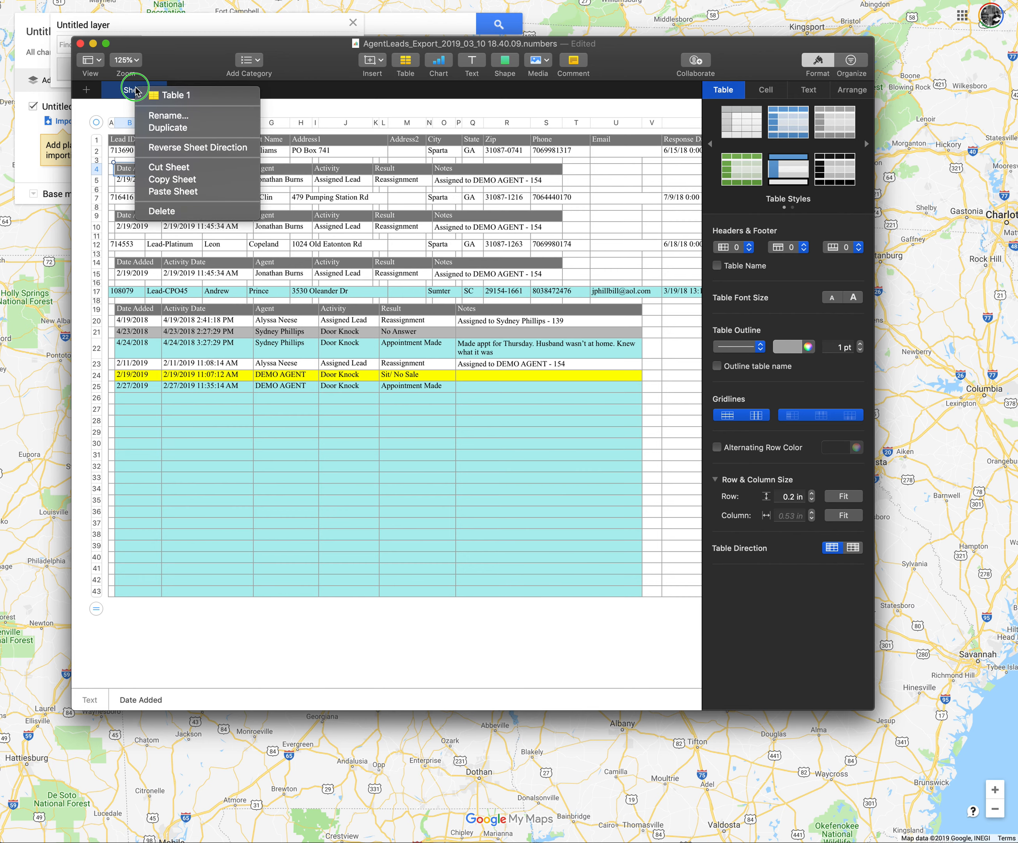
{"action": "left_click", "coordinate": [175, 191]}
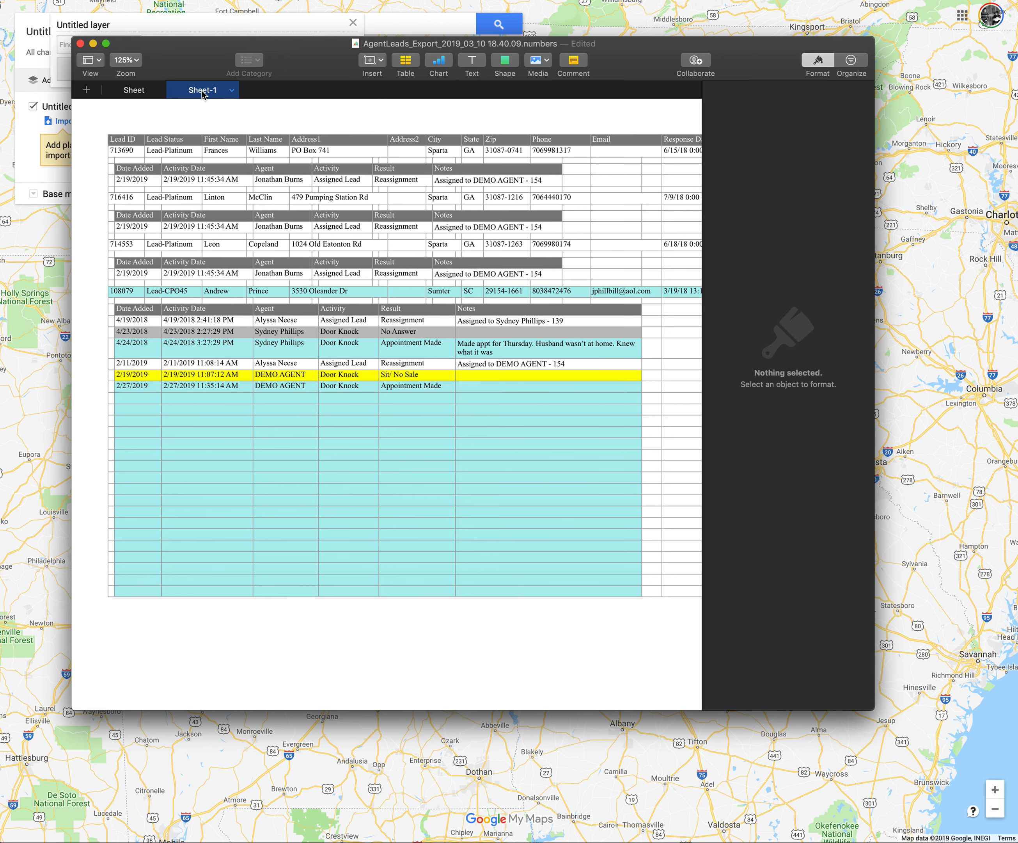
Step: Clear and delete the copied table on Sheet-1, and insert a blank table with a header row and header column
{"action": "left_click", "coordinate": [151, 160]}
{"action": "left_click_drag", "start_coordinate": [113, 139], "coordinate": [669, 604]}
{"action": "key", "text": "Delete"}
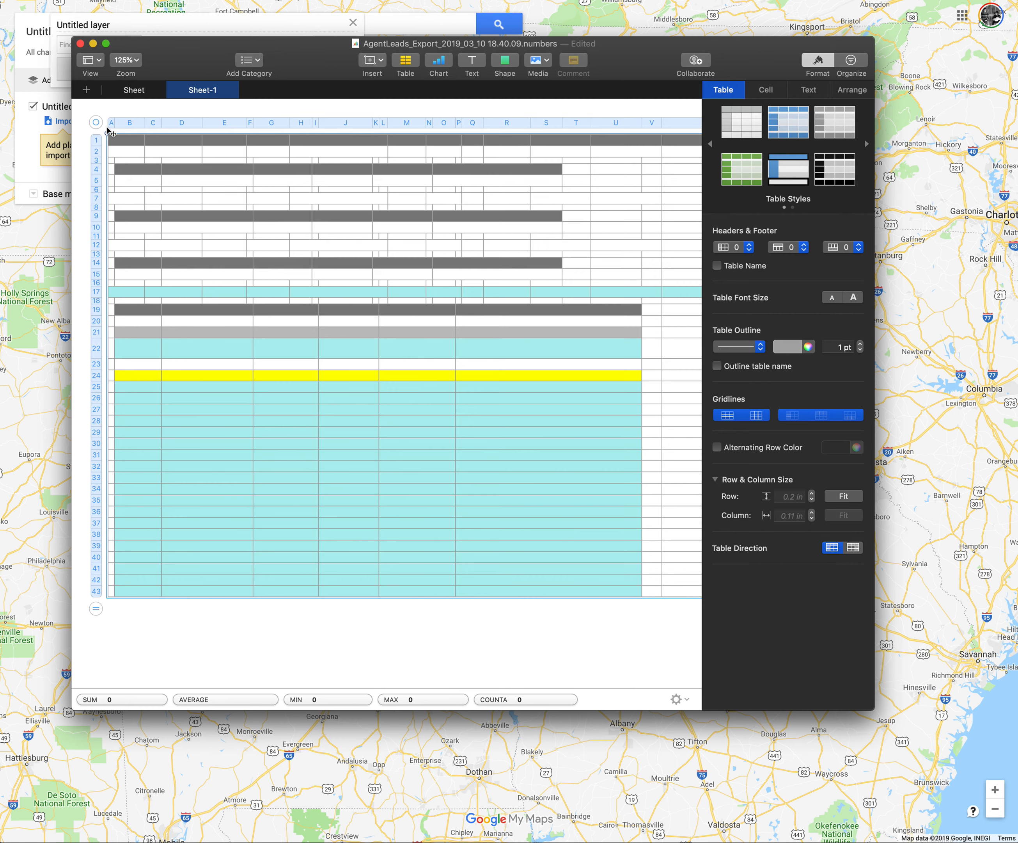
{"action": "left_click", "coordinate": [96, 122]}
{"action": "right_click", "coordinate": [95, 122]}
{"action": "left_click", "coordinate": [139, 348]}
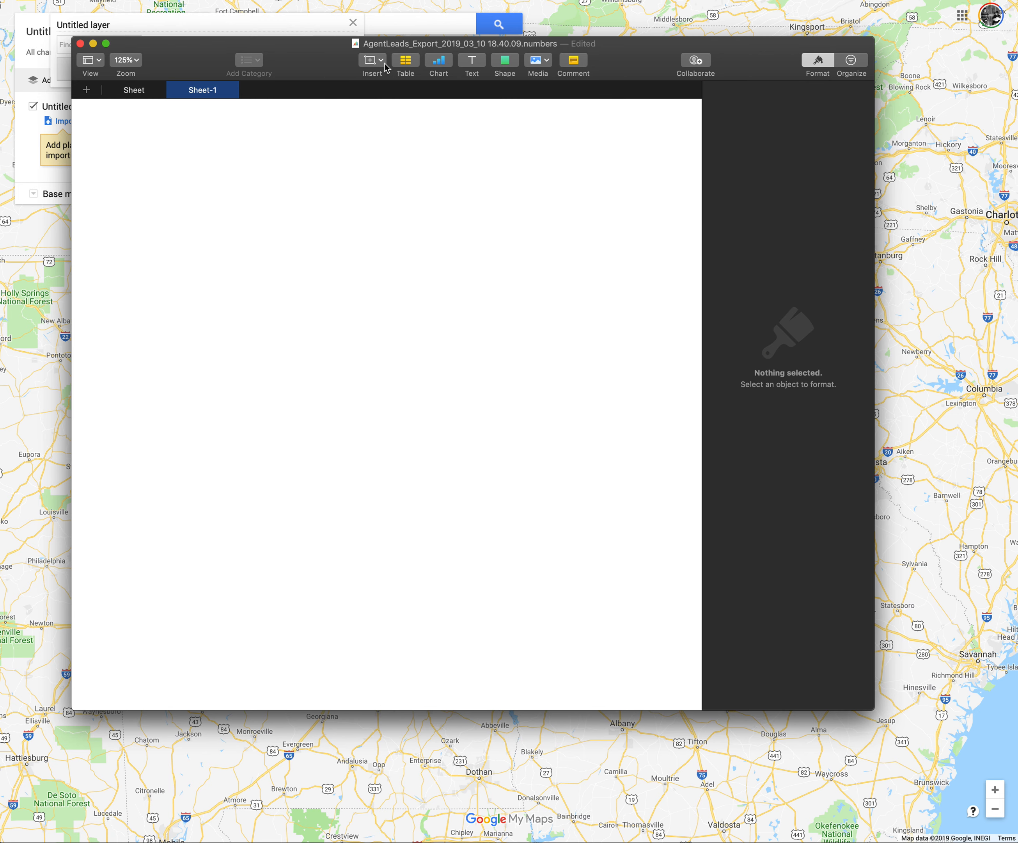
{"action": "left_click", "coordinate": [403, 62]}
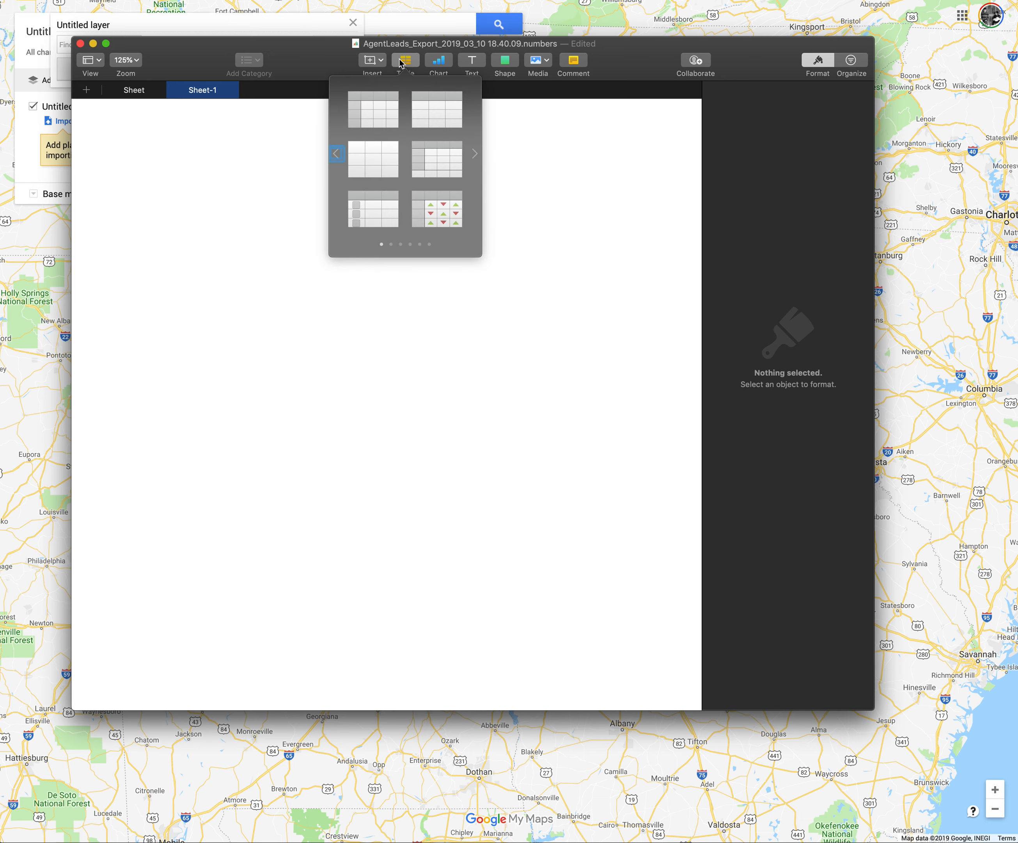
{"action": "left_click", "coordinate": [384, 118]}
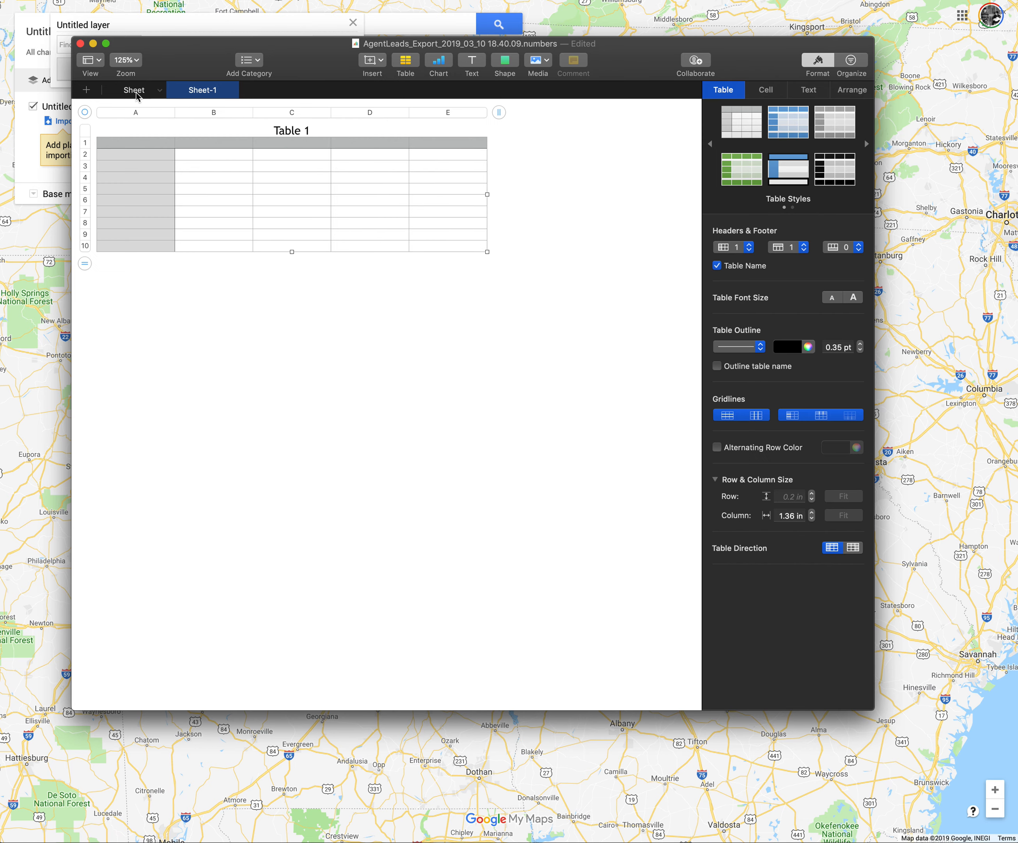
Step: Copy the First Name through Zip headings with the first lead's data from the original sheet into Sheet-1 starting at cell A1
{"action": "left_click", "coordinate": [138, 96]}
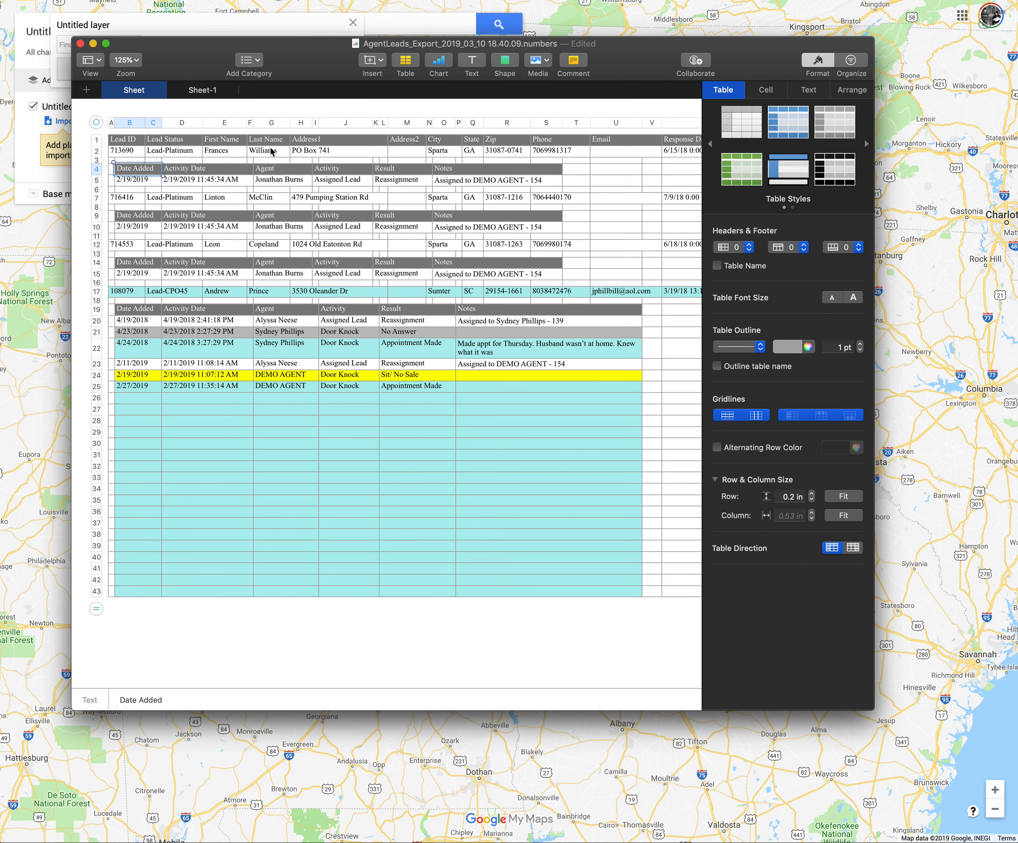
{"action": "left_click_drag", "start_coordinate": [224, 149], "coordinate": [268, 153]}
{"action": "left_click", "coordinate": [232, 136]}
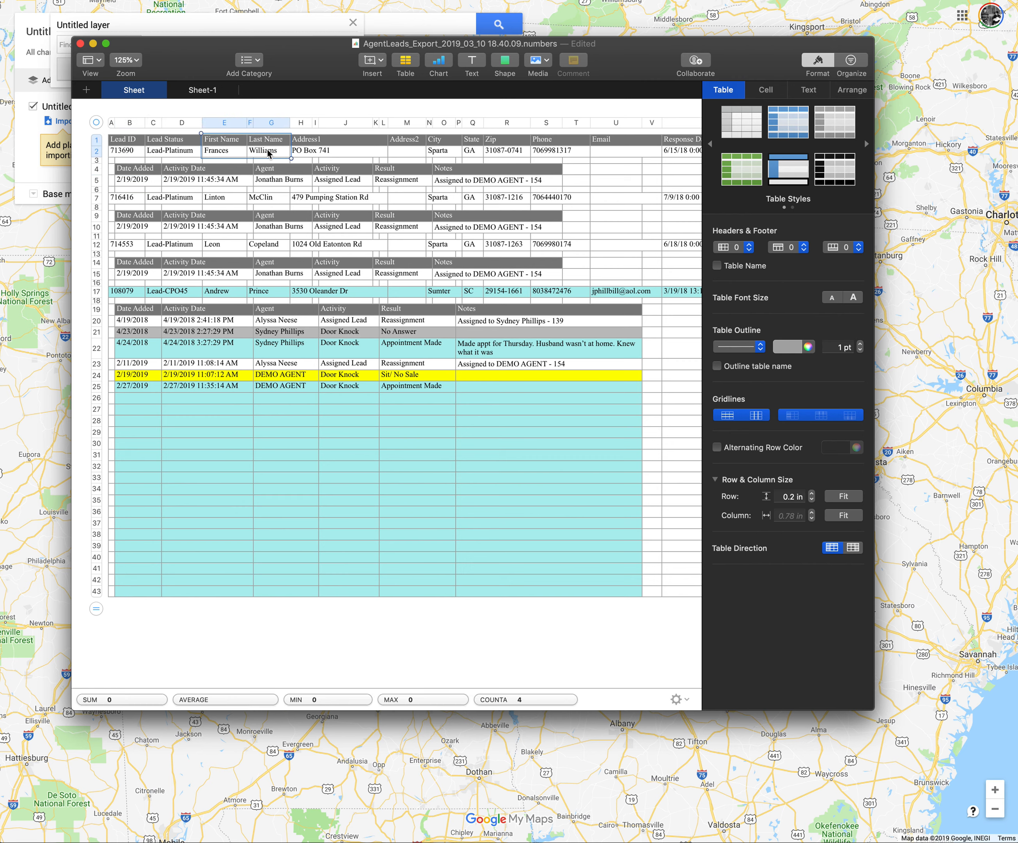
{"action": "left_click", "coordinate": [271, 152]}
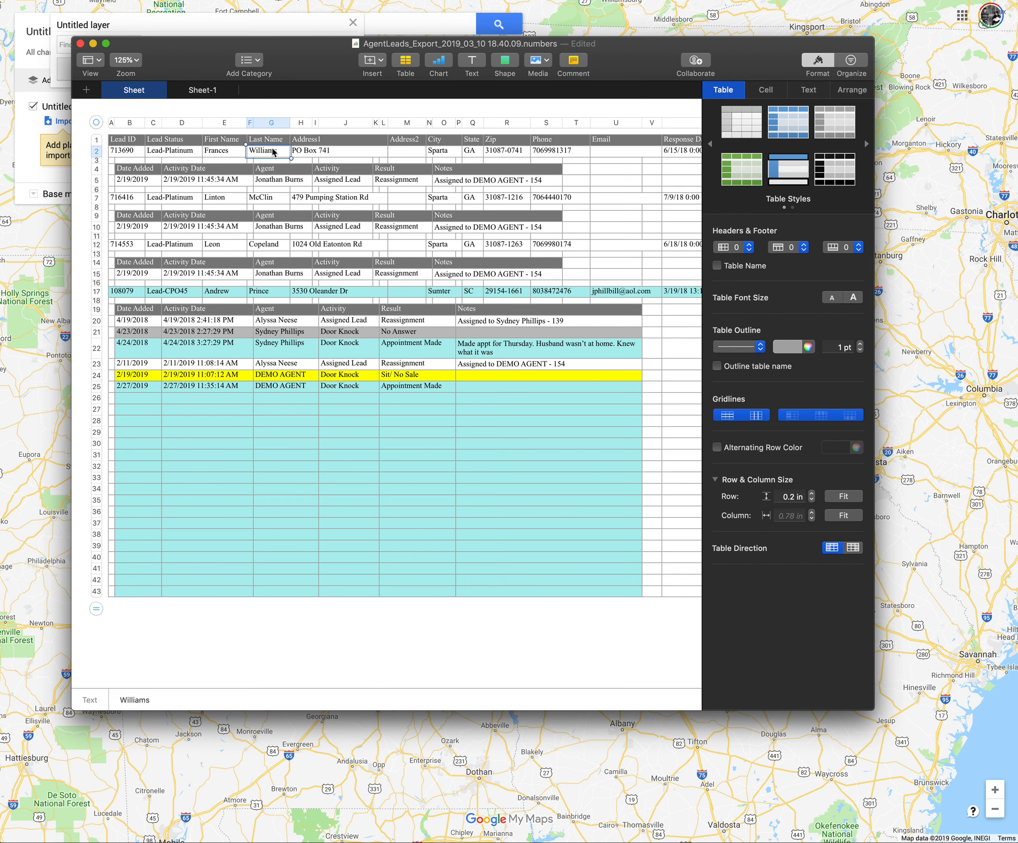
{"action": "left_click_drag", "start_coordinate": [221, 145], "coordinate": [508, 155]}
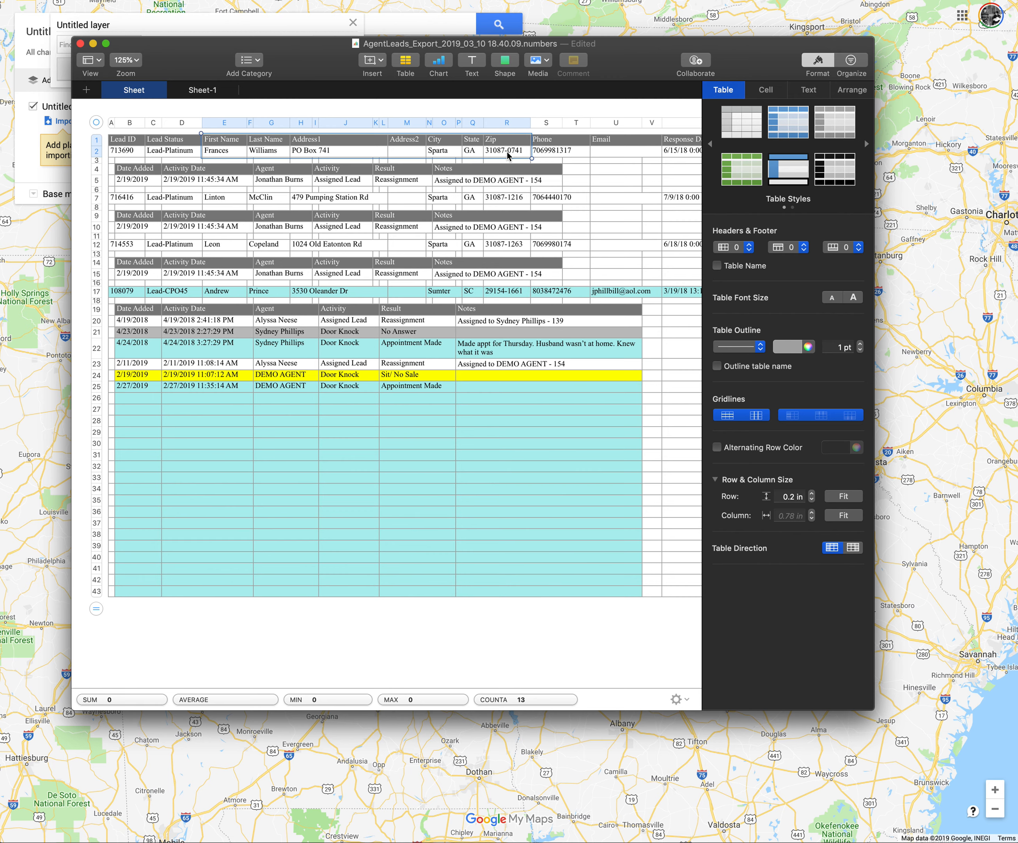
{"action": "left_click", "coordinate": [193, 92]}
{"action": "left_click", "coordinate": [123, 144]}
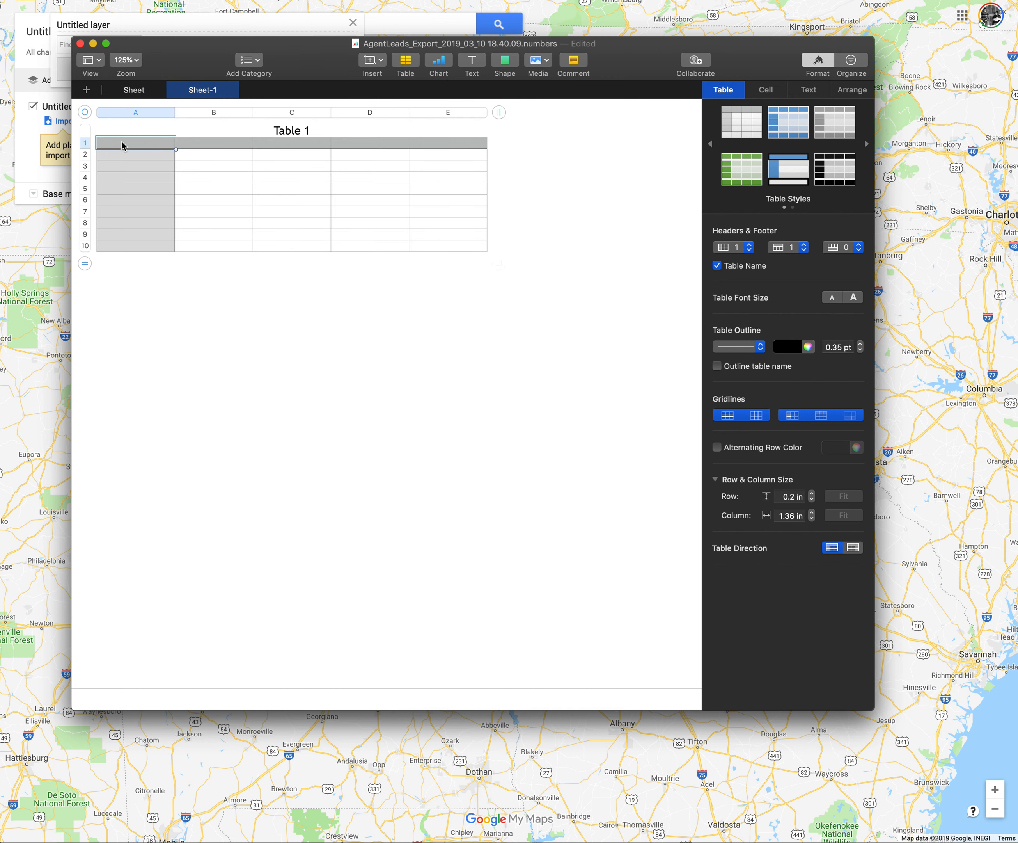
{"action": "key", "text": "super+v"}
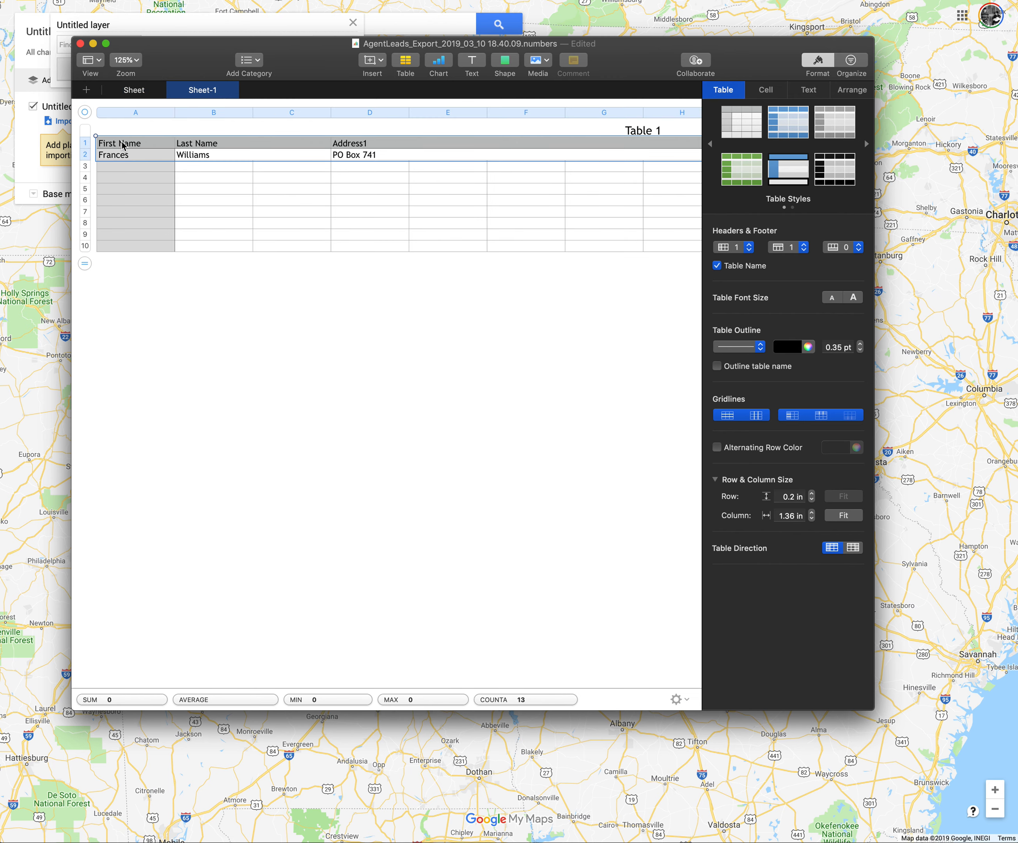
Step: Copy the second lead's First Name through State cells from row 7 of the original sheet into row 3 of Sheet-1
{"action": "left_click", "coordinate": [132, 91]}
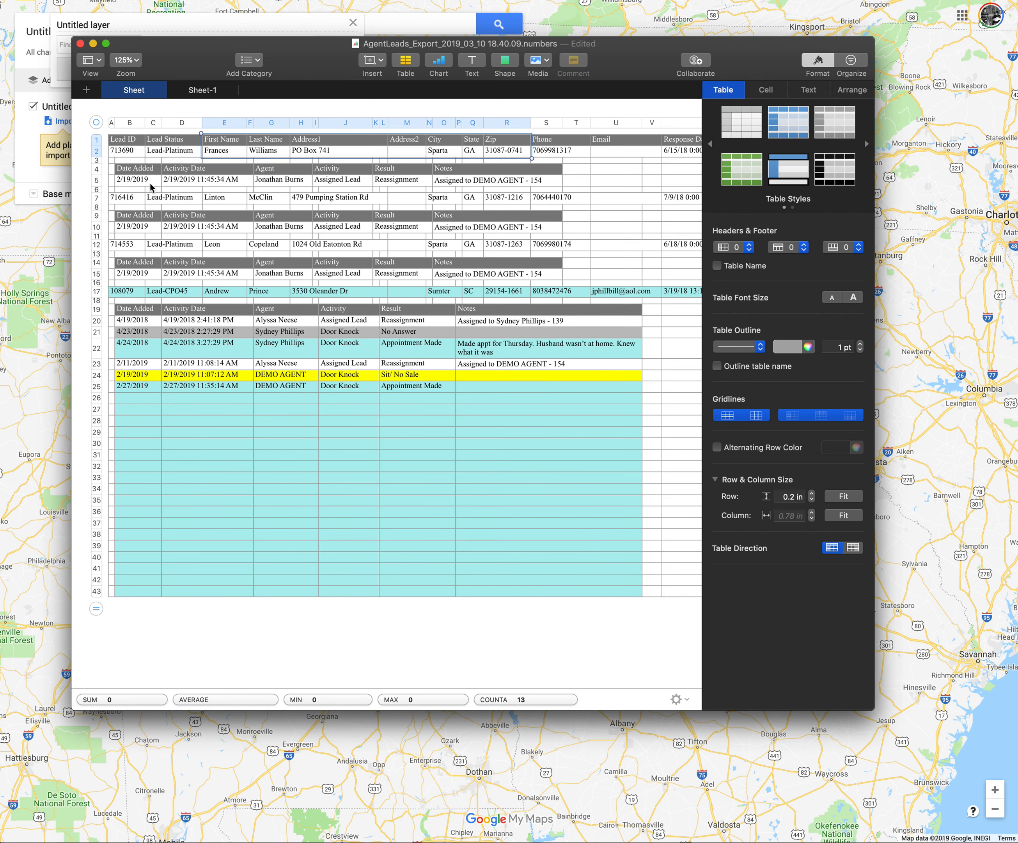
{"action": "left_click_drag", "start_coordinate": [130, 181], "coordinate": [318, 183]}
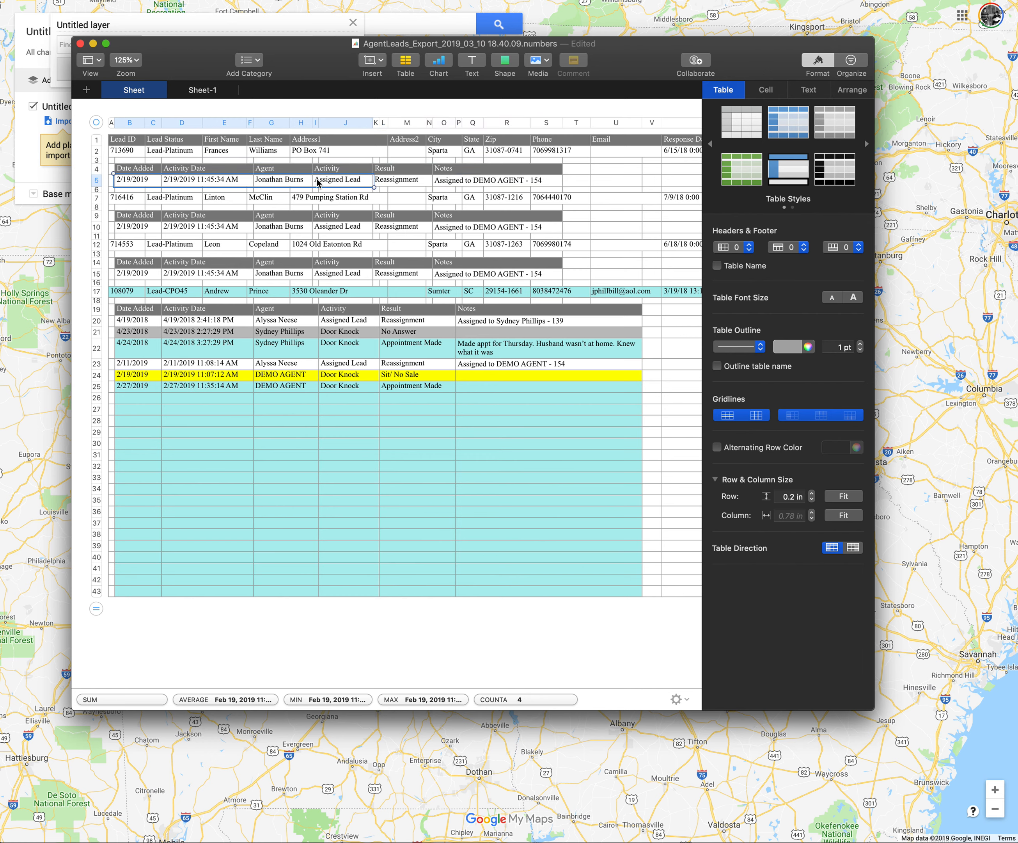
{"action": "left_click", "coordinate": [130, 199]}
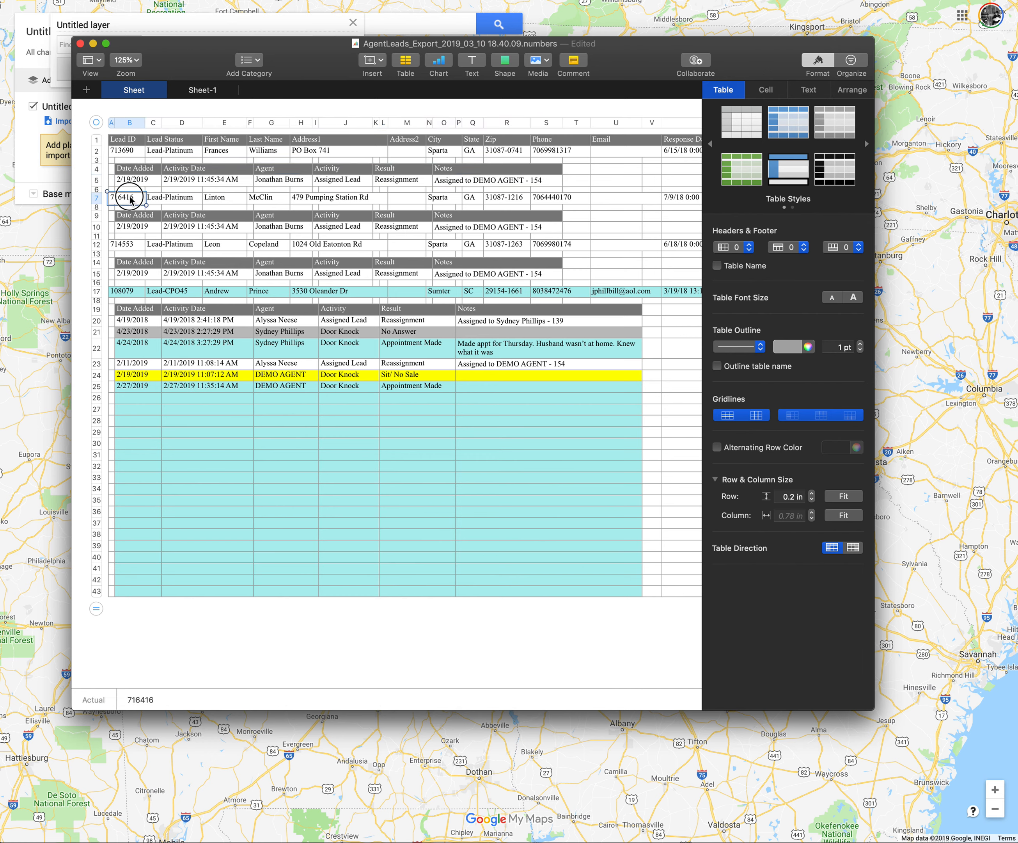
{"action": "left_click", "coordinate": [185, 203]}
{"action": "scroll", "coordinate": [204, 199], "scroll_direction": "down", "scroll_amount": 1}
{"action": "left_click", "coordinate": [230, 193]}
{"action": "left_click_drag", "start_coordinate": [230, 193], "coordinate": [470, 195]}
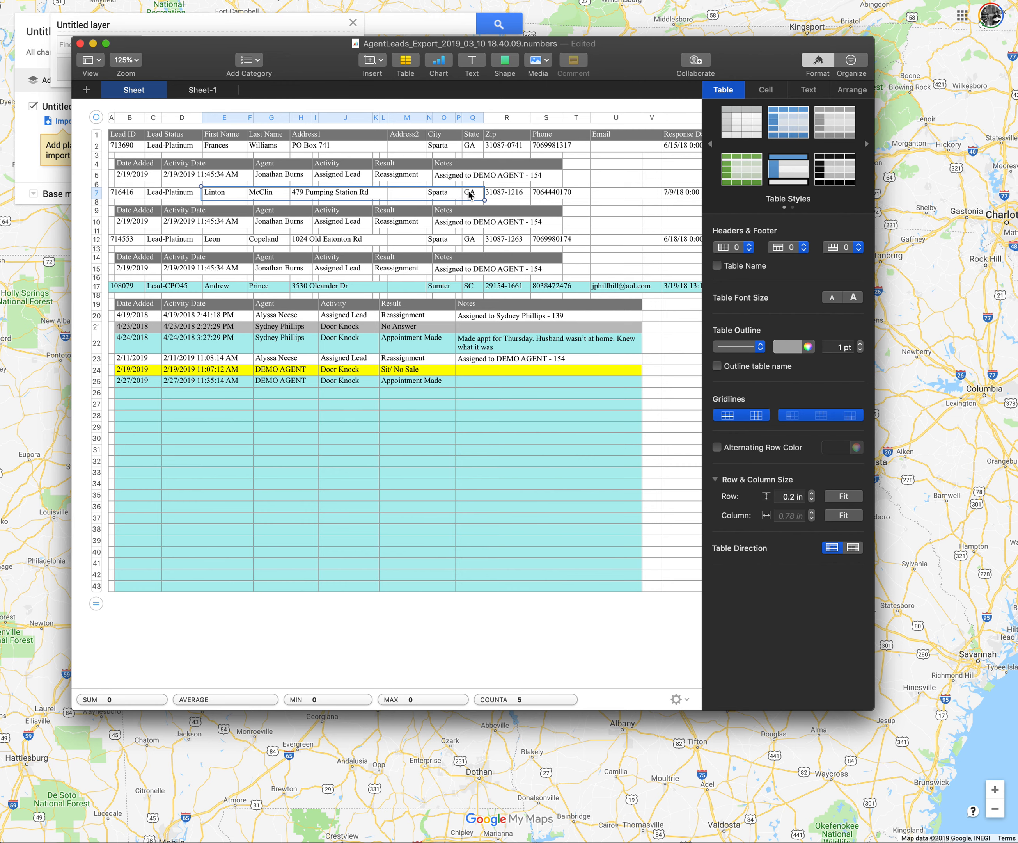
{"action": "left_click", "coordinate": [183, 92]}
{"action": "left_click", "coordinate": [121, 167]}
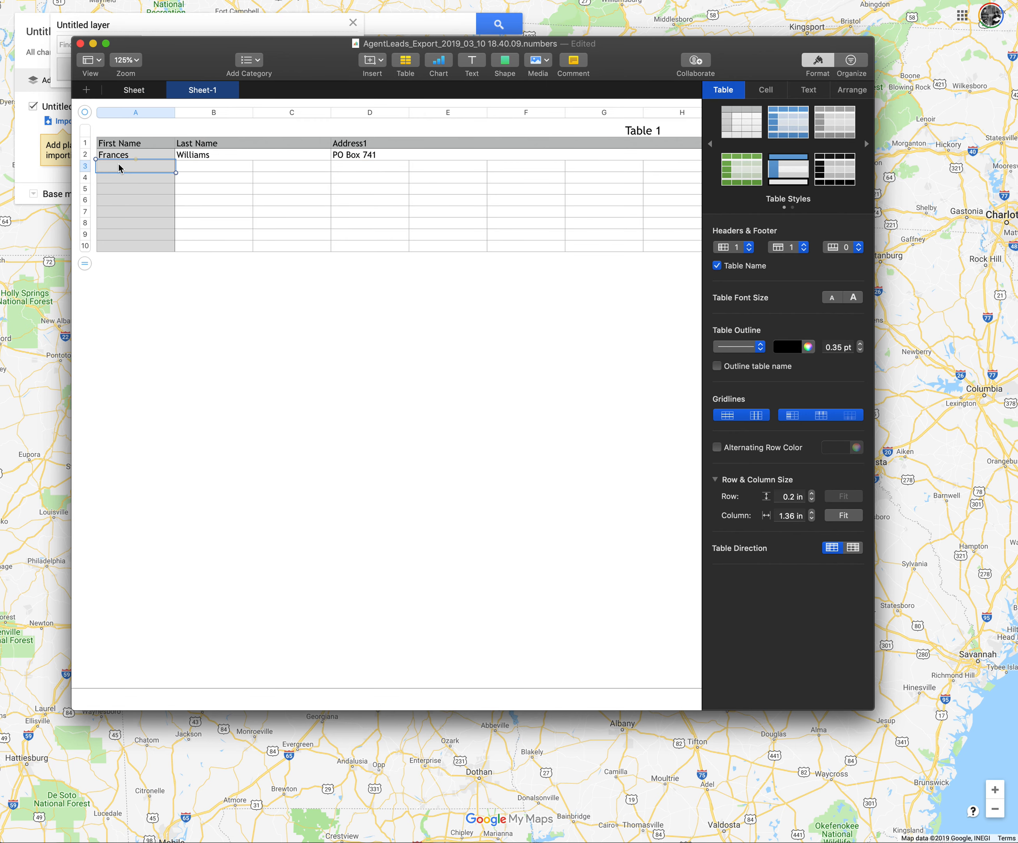
{"action": "key", "text": "super+v"}
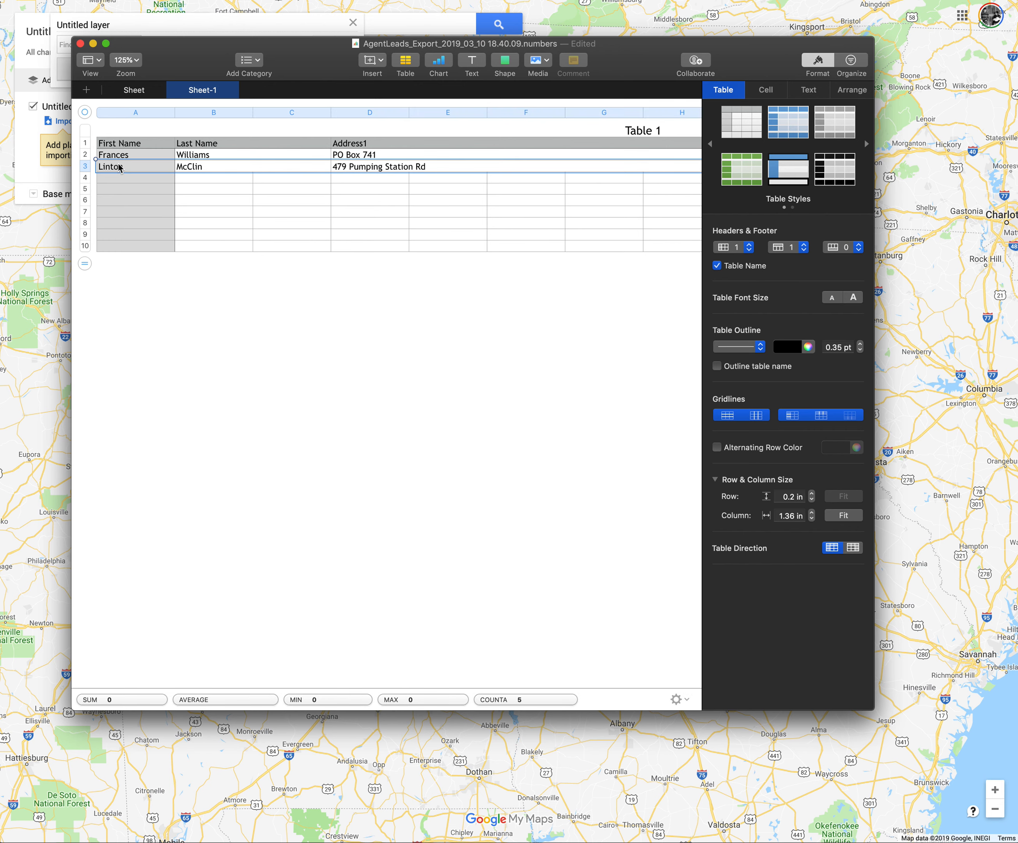
{"action": "scroll", "coordinate": [121, 166], "scroll_direction": "right", "scroll_amount": 5}
{"action": "scroll", "coordinate": [121, 167], "scroll_direction": "left", "scroll_amount": 5}
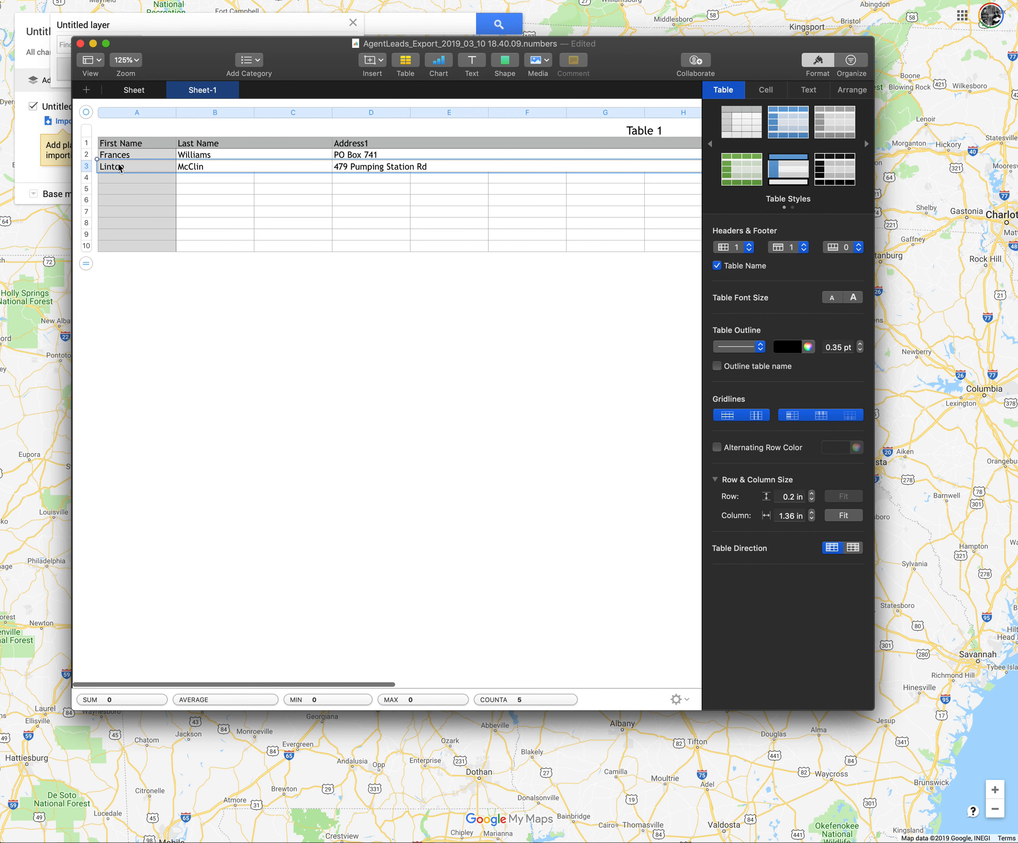
Step: Copy the third lead's First Name through State cells from row 12 of the original sheet into row 4 of Sheet-1
{"action": "left_click", "coordinate": [124, 93]}
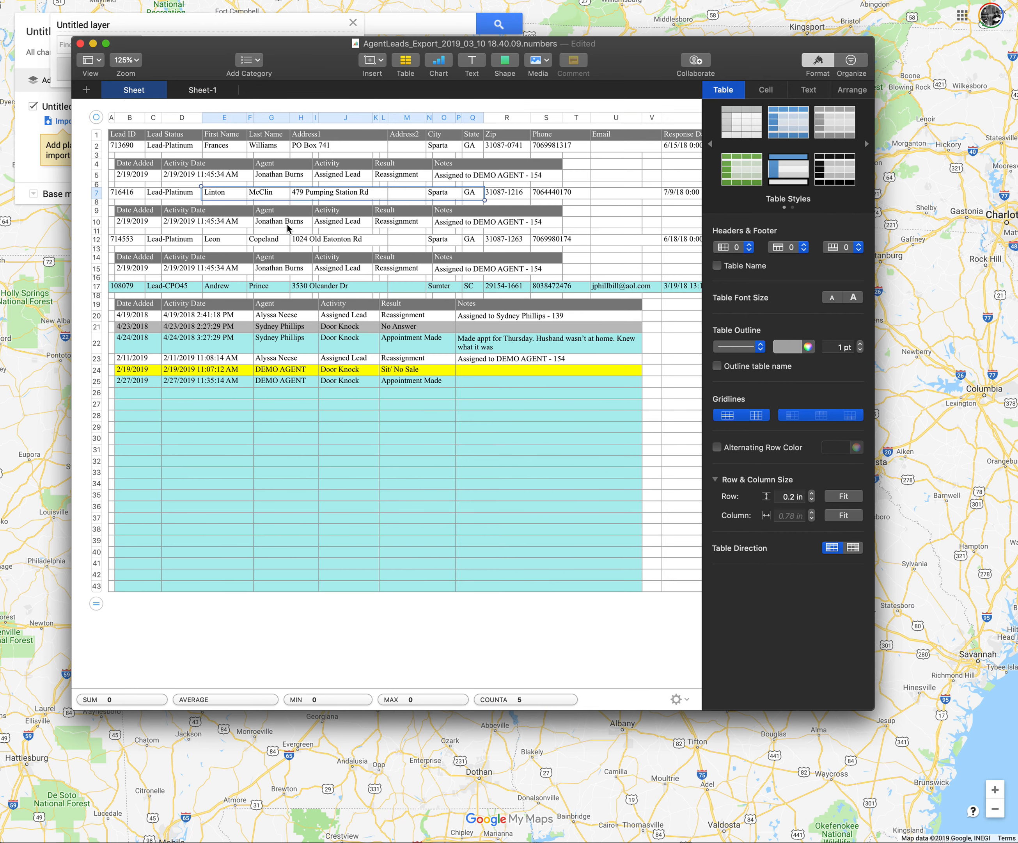
{"action": "left_click_drag", "start_coordinate": [213, 243], "coordinate": [470, 245]}
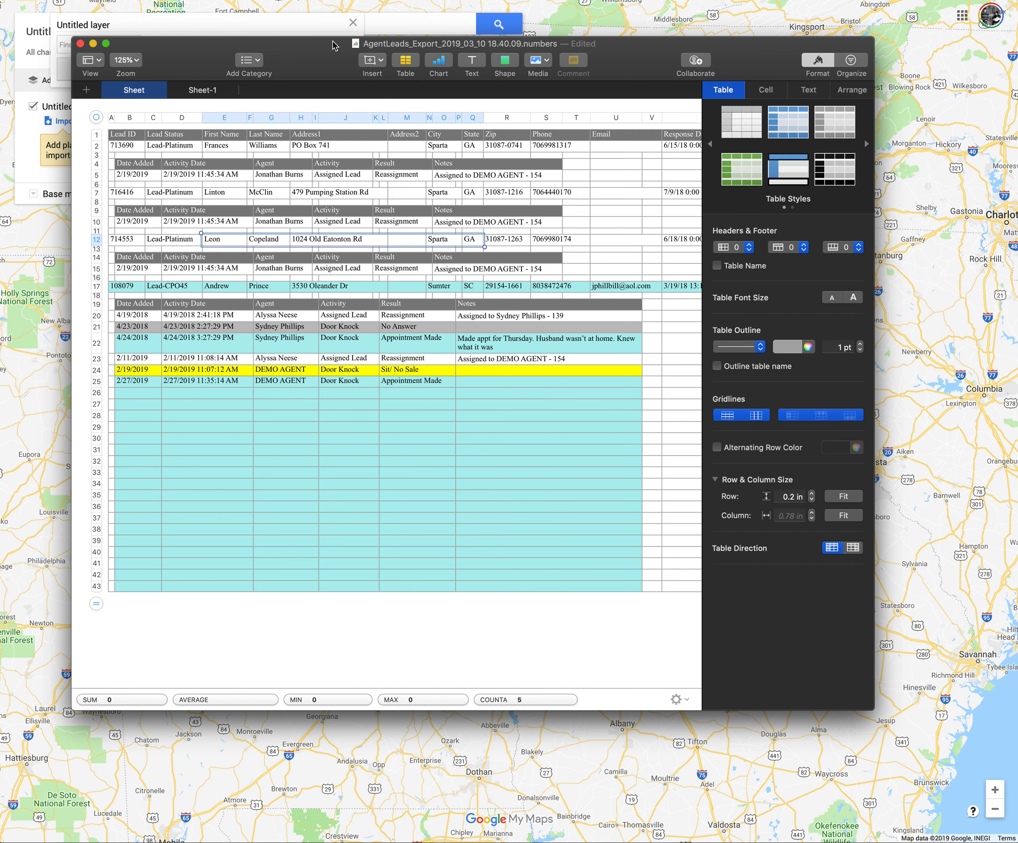
{"action": "left_click", "coordinate": [197, 90]}
{"action": "left_click", "coordinate": [125, 184]}
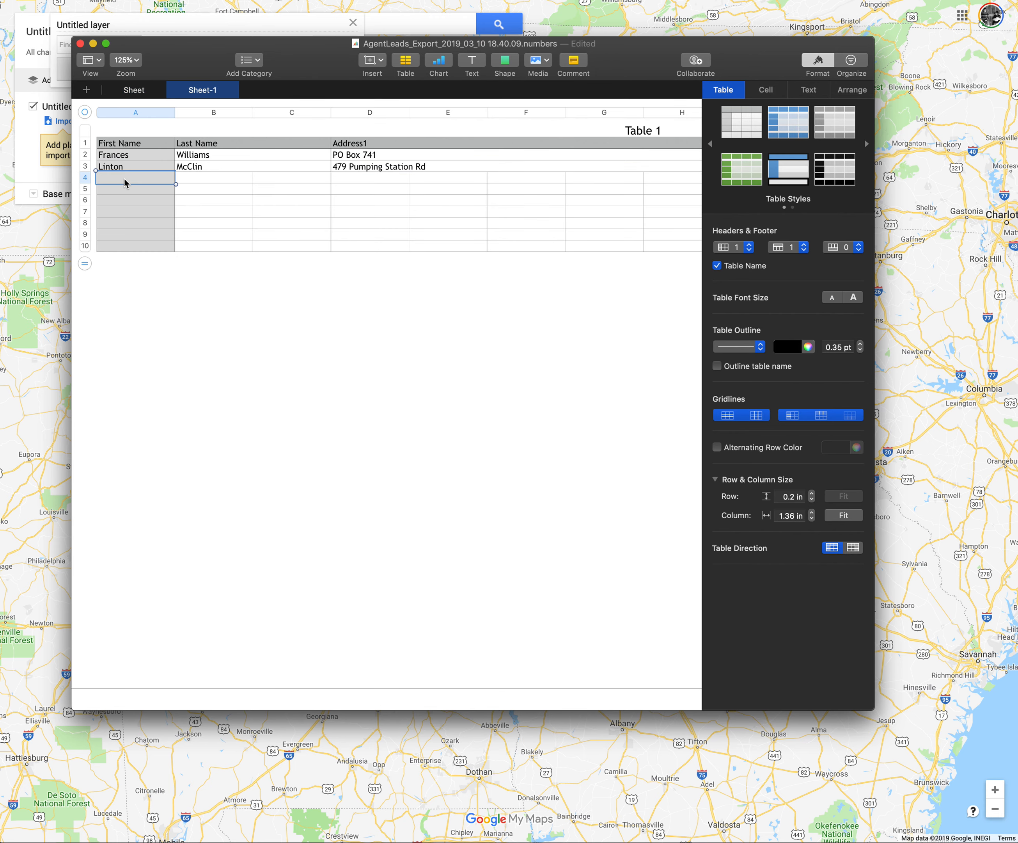
{"action": "key", "text": "super+v"}
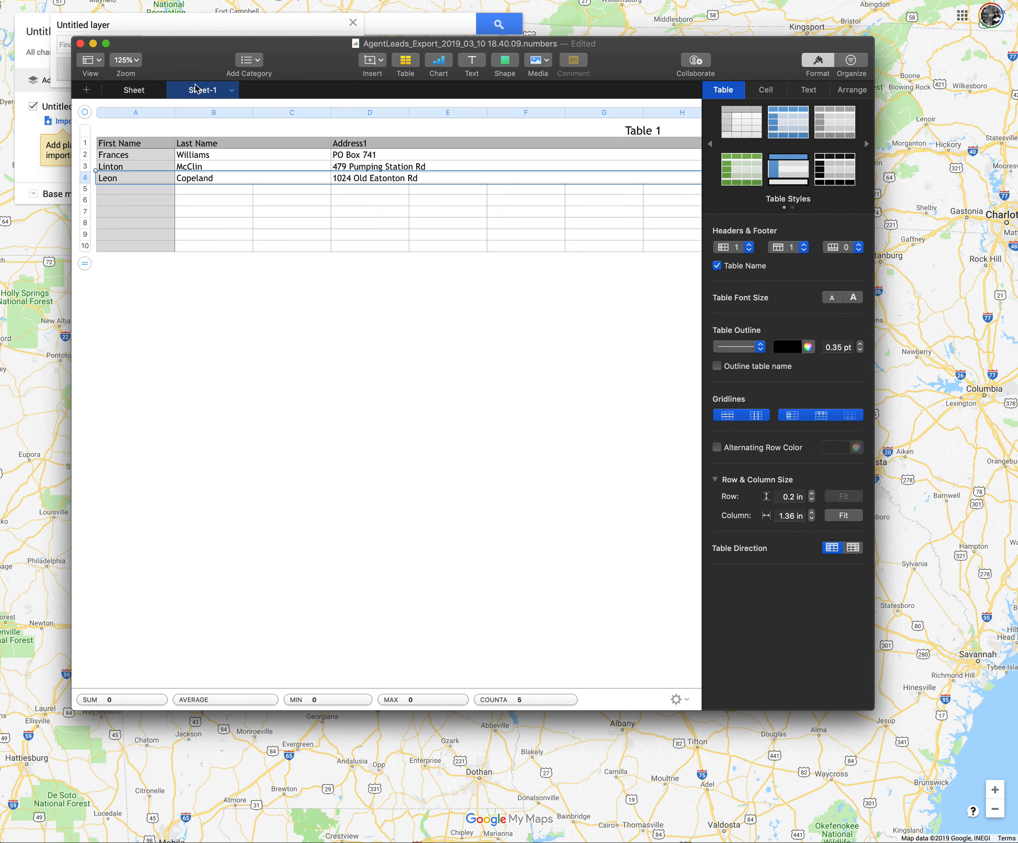
Step: Cut Sheet-1 out of the agent leads file and create a new spreadsheet from the Blank template
{"action": "right_click", "coordinate": [196, 90]}
{"action": "left_click", "coordinate": [229, 168]}
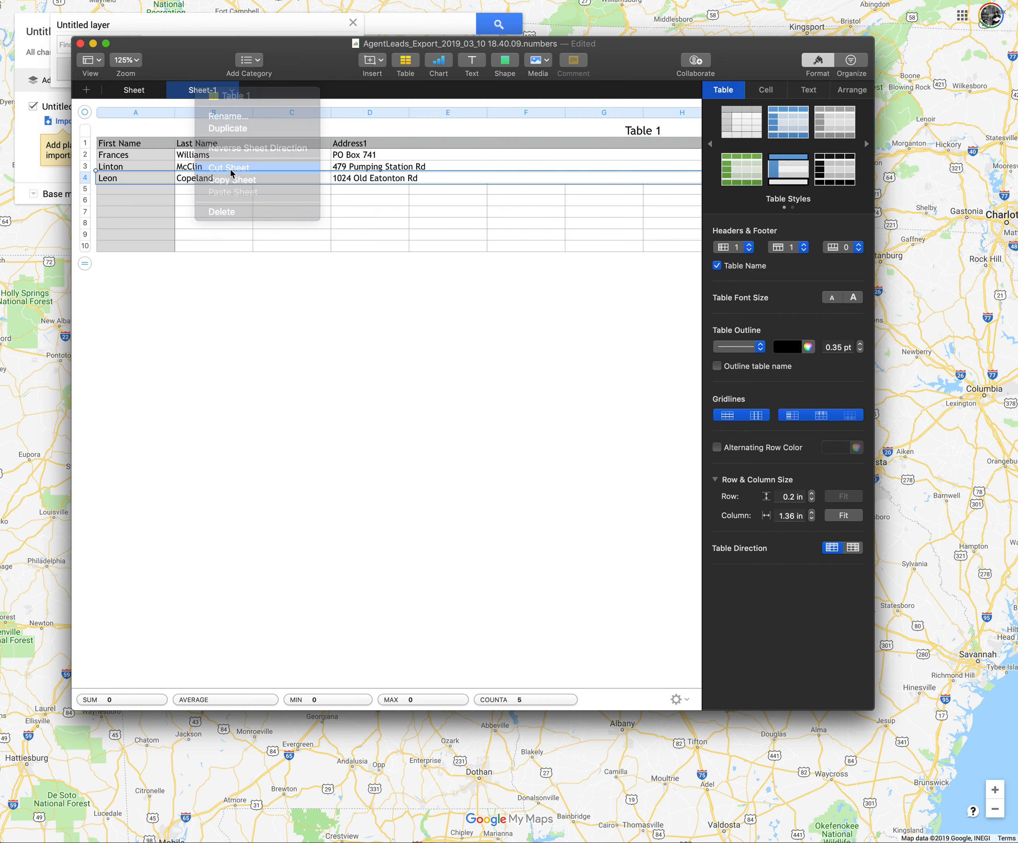
{"action": "left_click", "coordinate": [51, 0]}
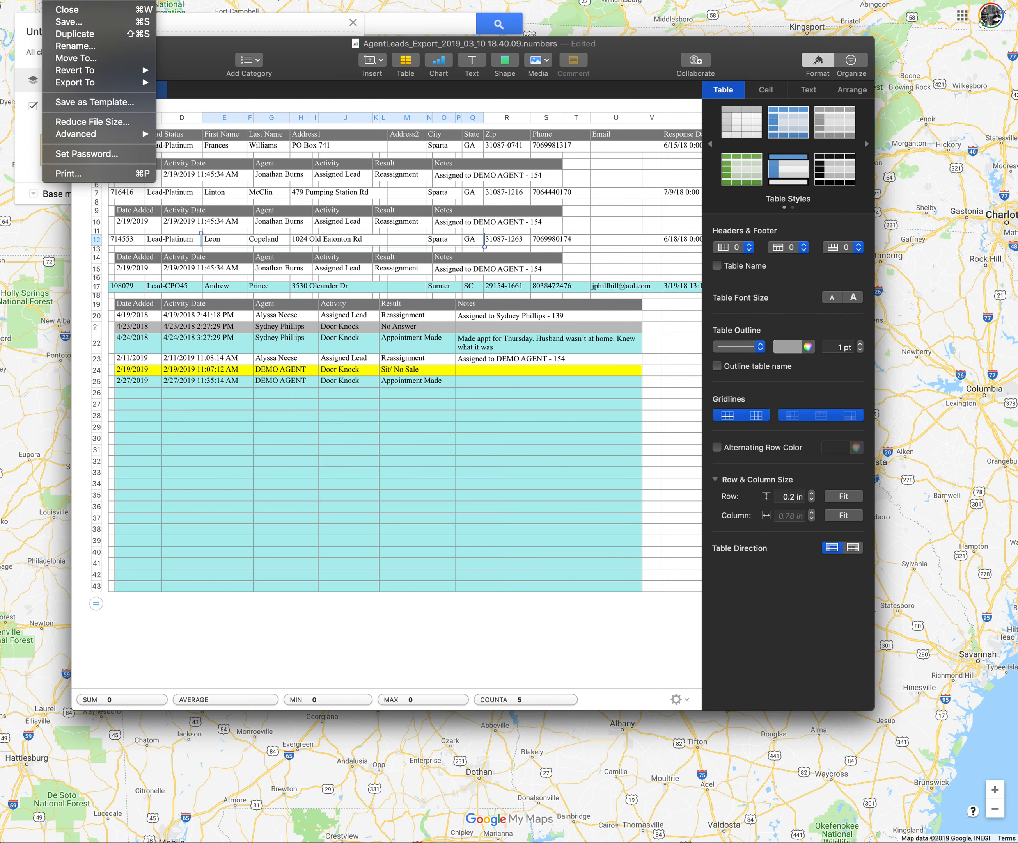
{"action": "left_click", "coordinate": [73, 0]}
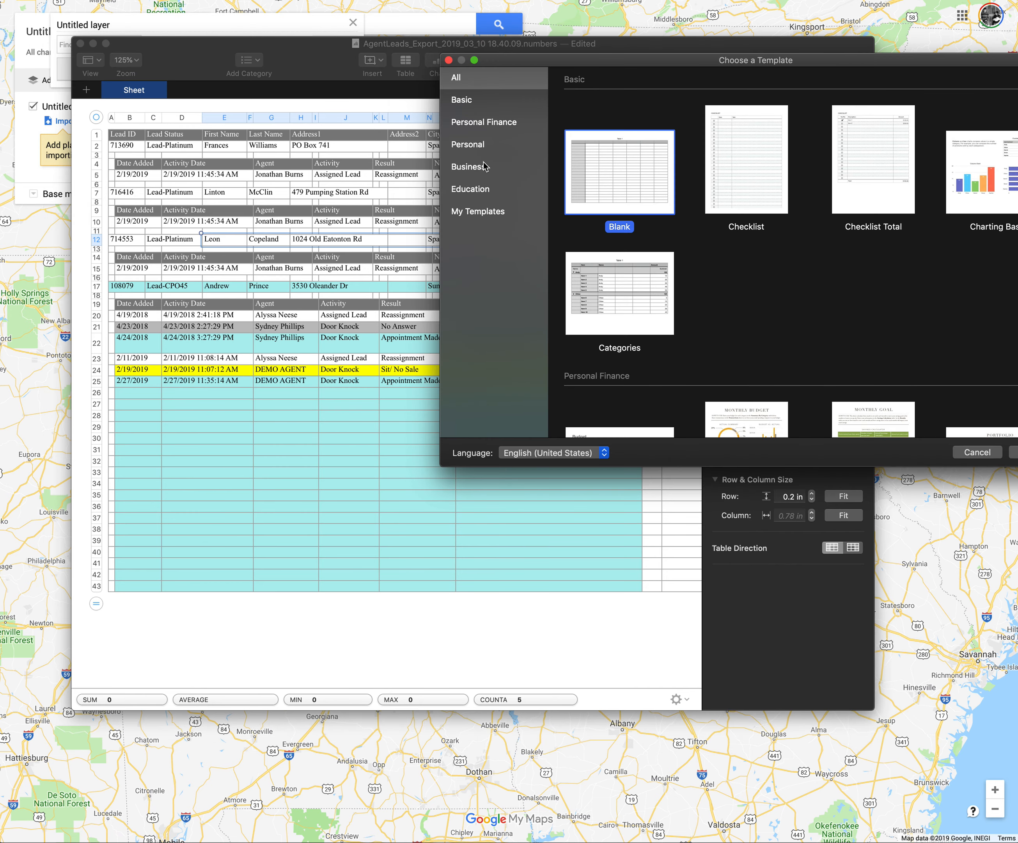
{"action": "key", "text": "Return"}
{"action": "left_click", "coordinate": [437, 150]}
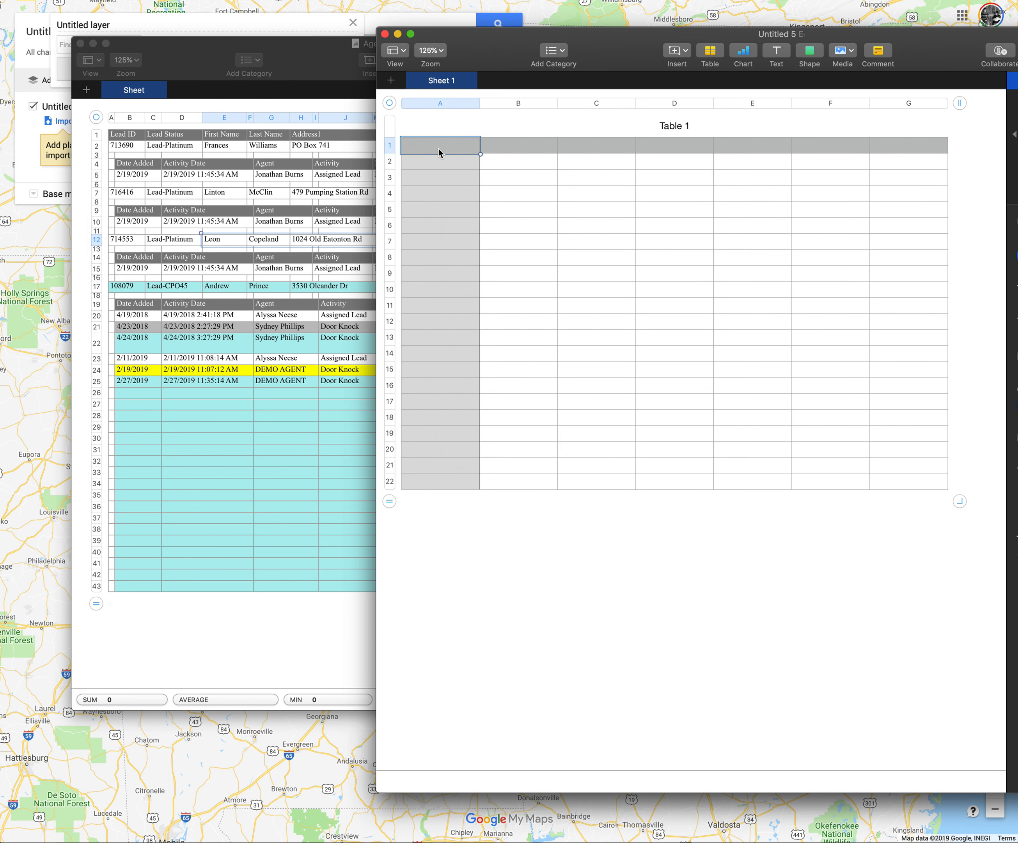
Step: Paste the cut sheet into the new spreadsheet and delete its empty Sheet 1
{"action": "right_click", "coordinate": [435, 151]}
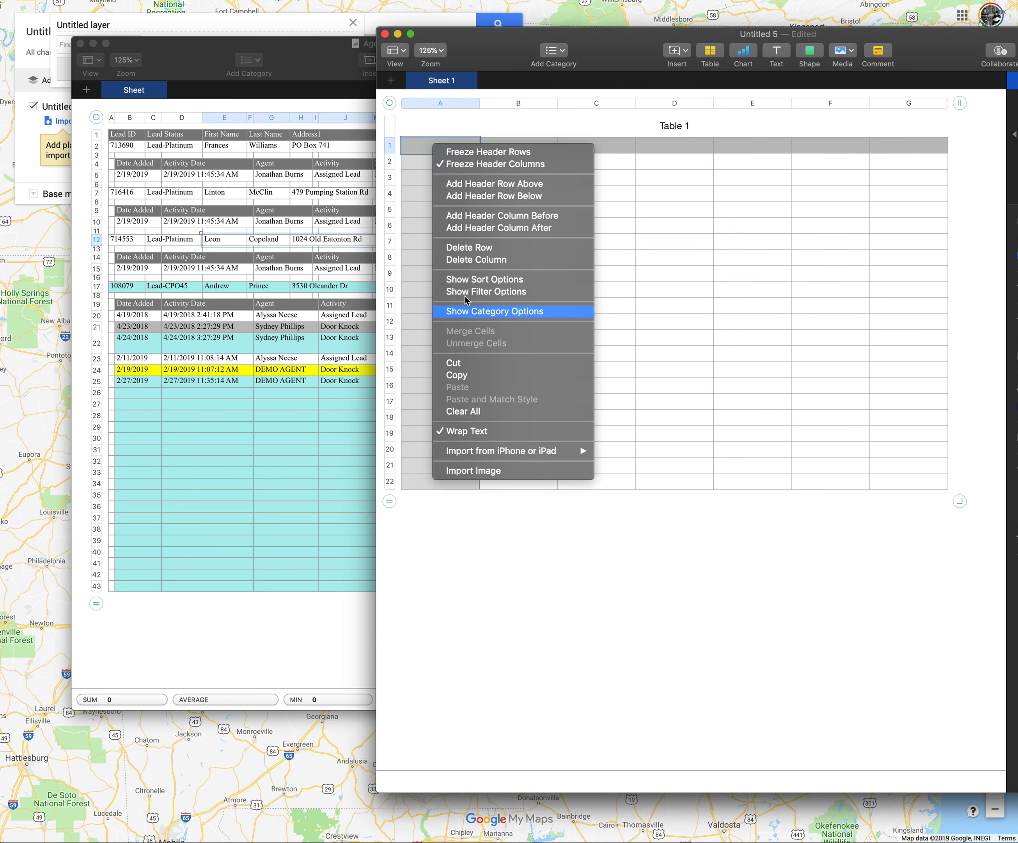
{"action": "right_click", "coordinate": [438, 83]}
{"action": "left_click", "coordinate": [477, 188]}
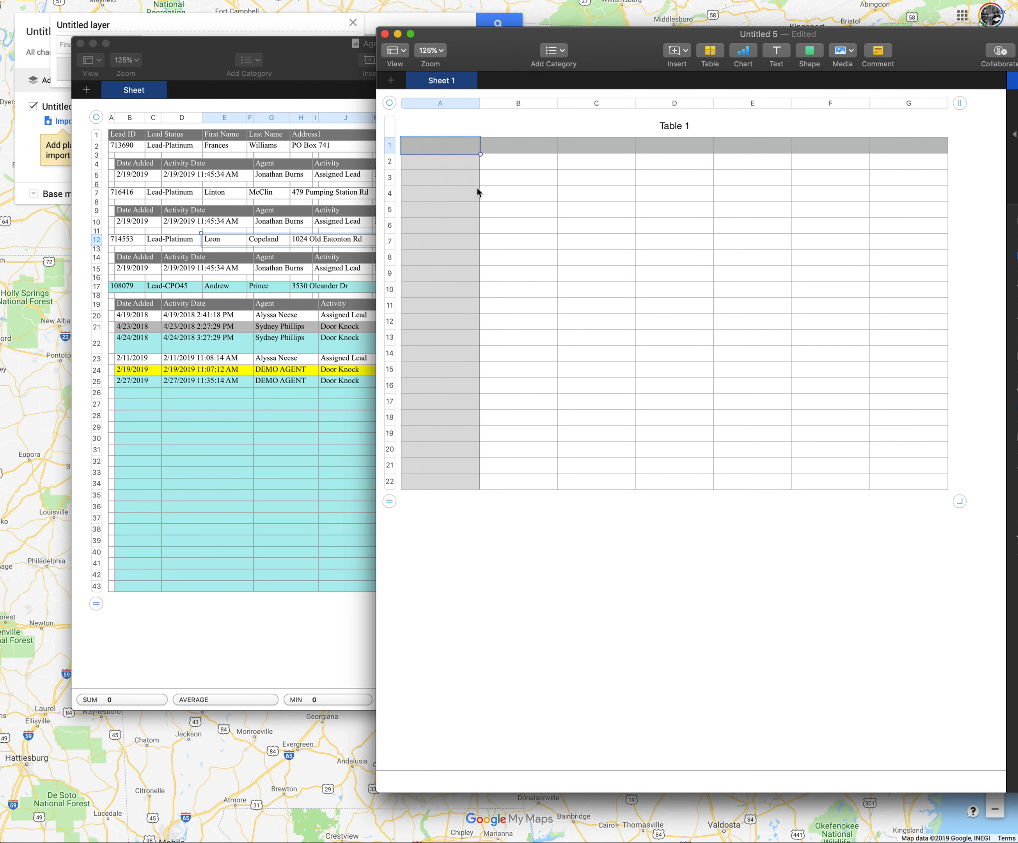
{"action": "right_click", "coordinate": [440, 81]}
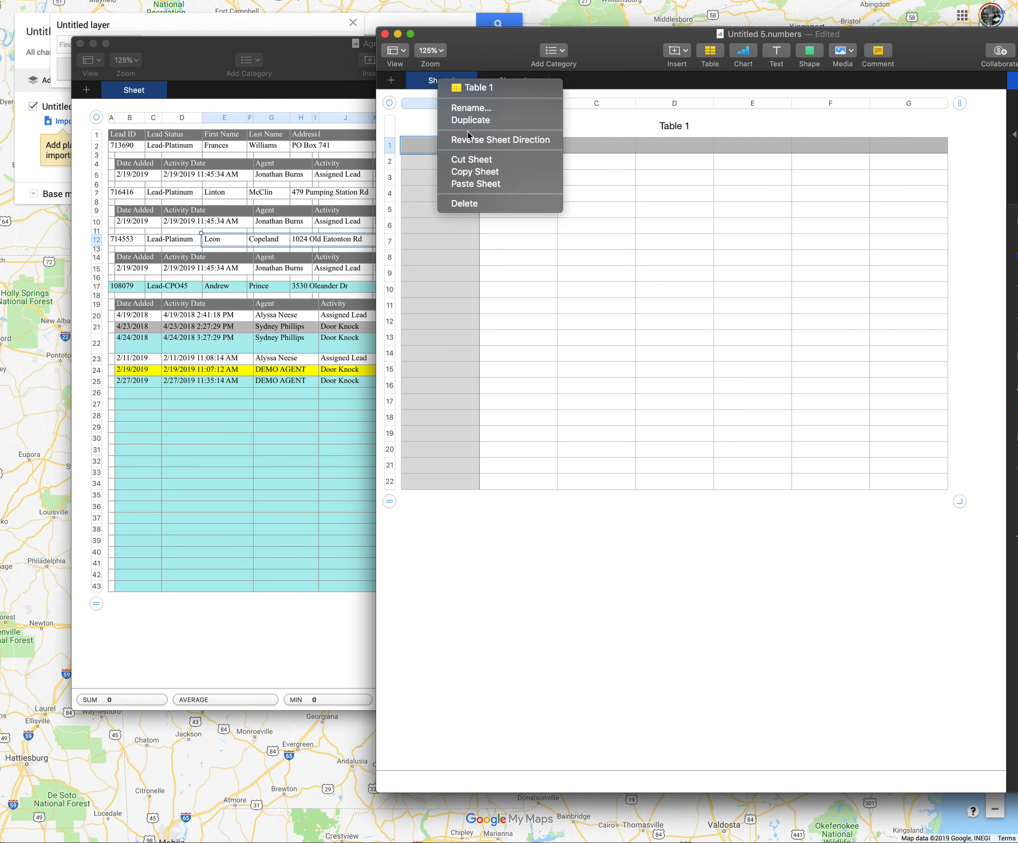
{"action": "left_click", "coordinate": [488, 209]}
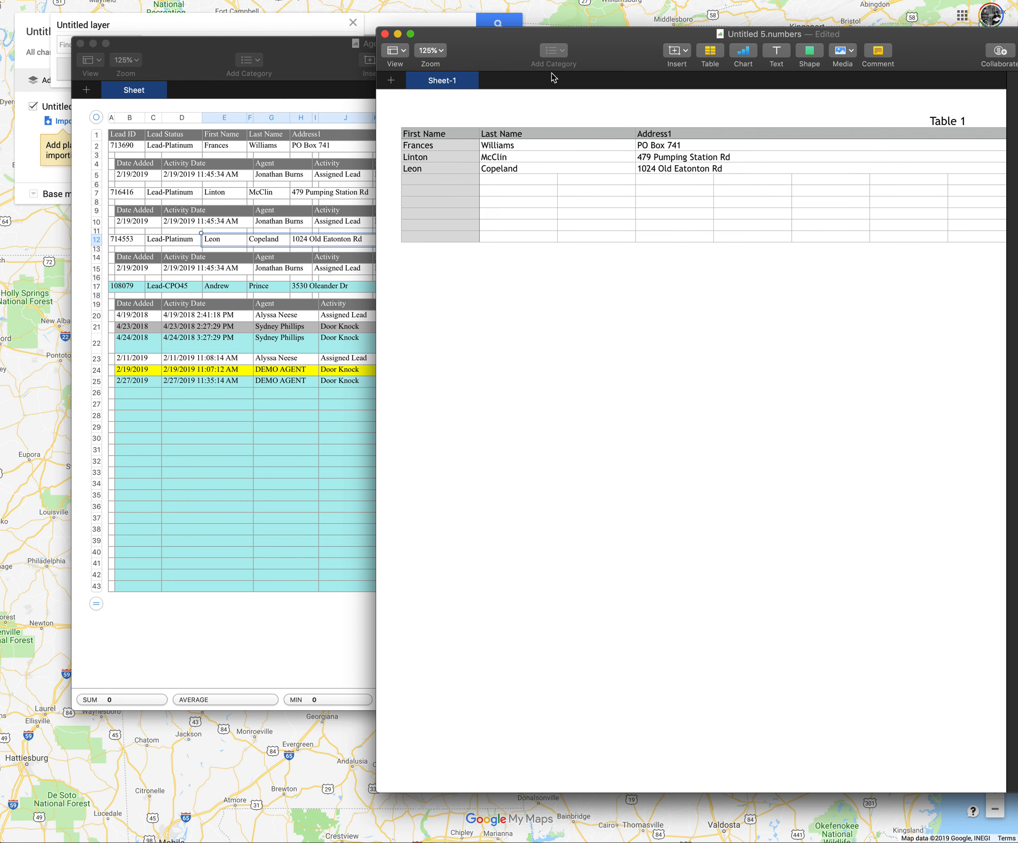
Step: Reposition the new and original spreadsheet windows, keeping the new spreadsheet in front
{"action": "left_click_drag", "start_coordinate": [616, 39], "coordinate": [385, 16]}
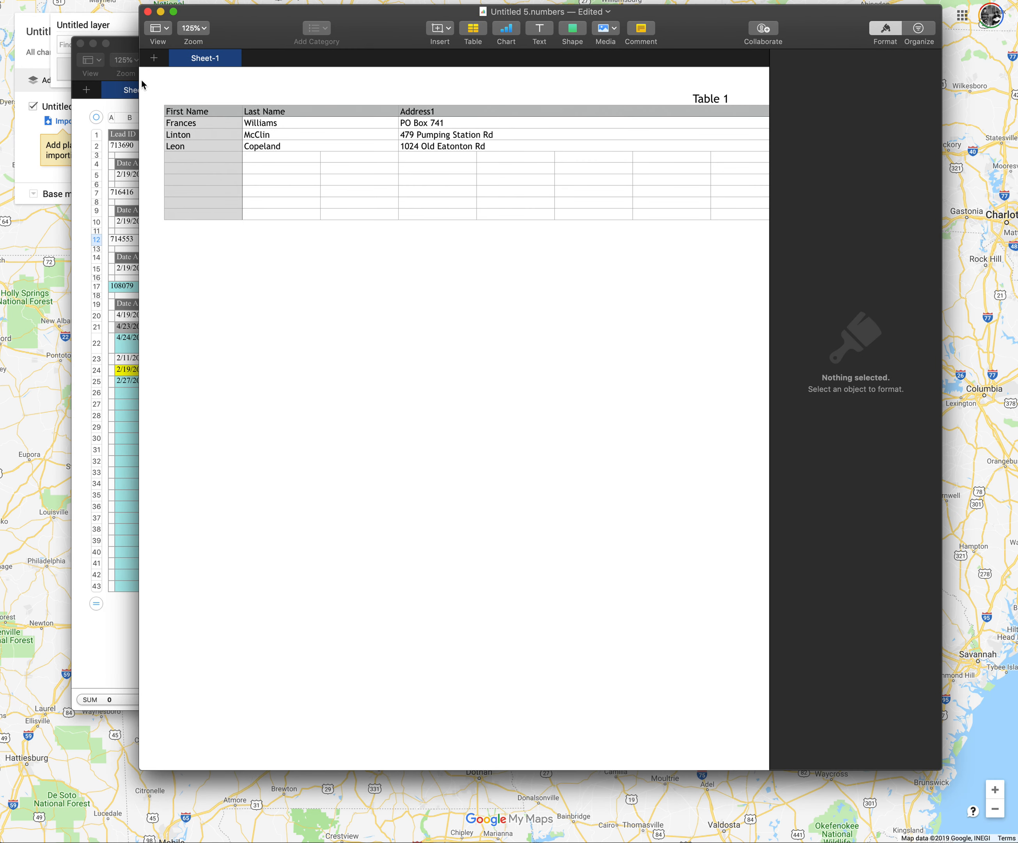
{"action": "left_click", "coordinate": [130, 104]}
{"action": "left_click_drag", "start_coordinate": [306, 55], "coordinate": [257, 175]}
{"action": "left_click", "coordinate": [364, 79]}
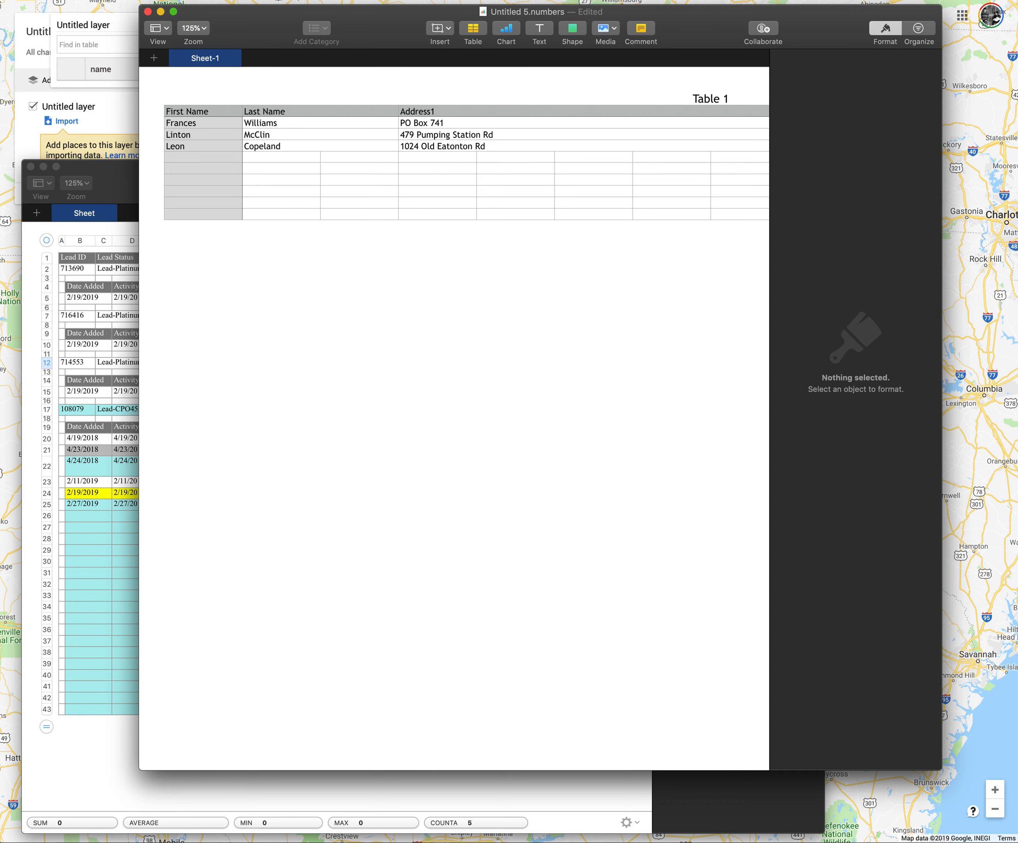
Step: Export the new spreadsheet as a CSV file named Untitled 5.csv to the Desktop
{"action": "left_click", "coordinate": [53, 0]}
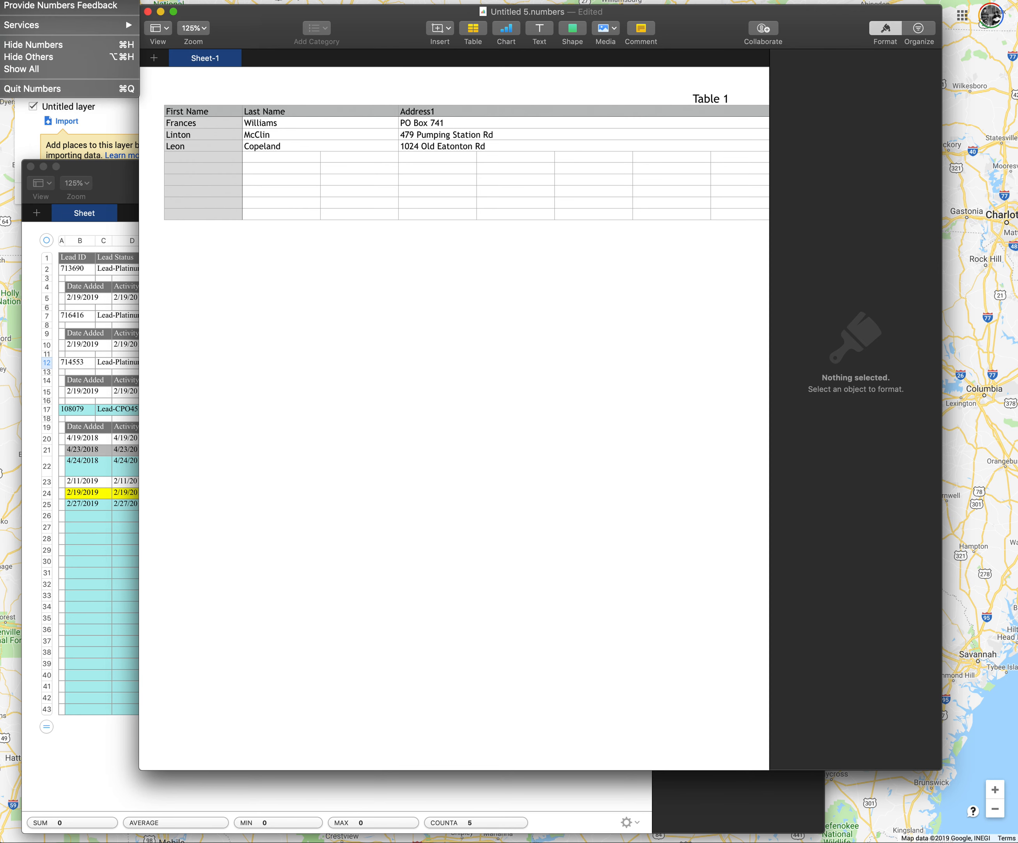
{"action": "mouse_move", "coordinate": [83, 84]}
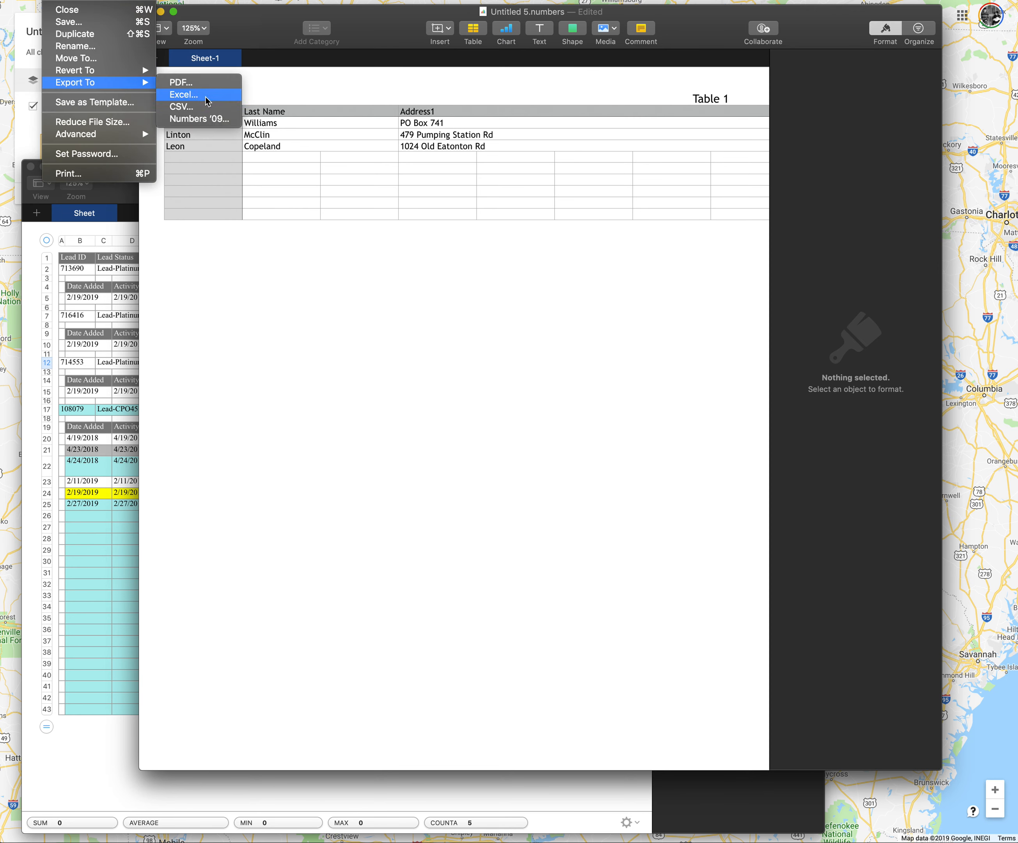
{"action": "left_click", "coordinate": [193, 108]}
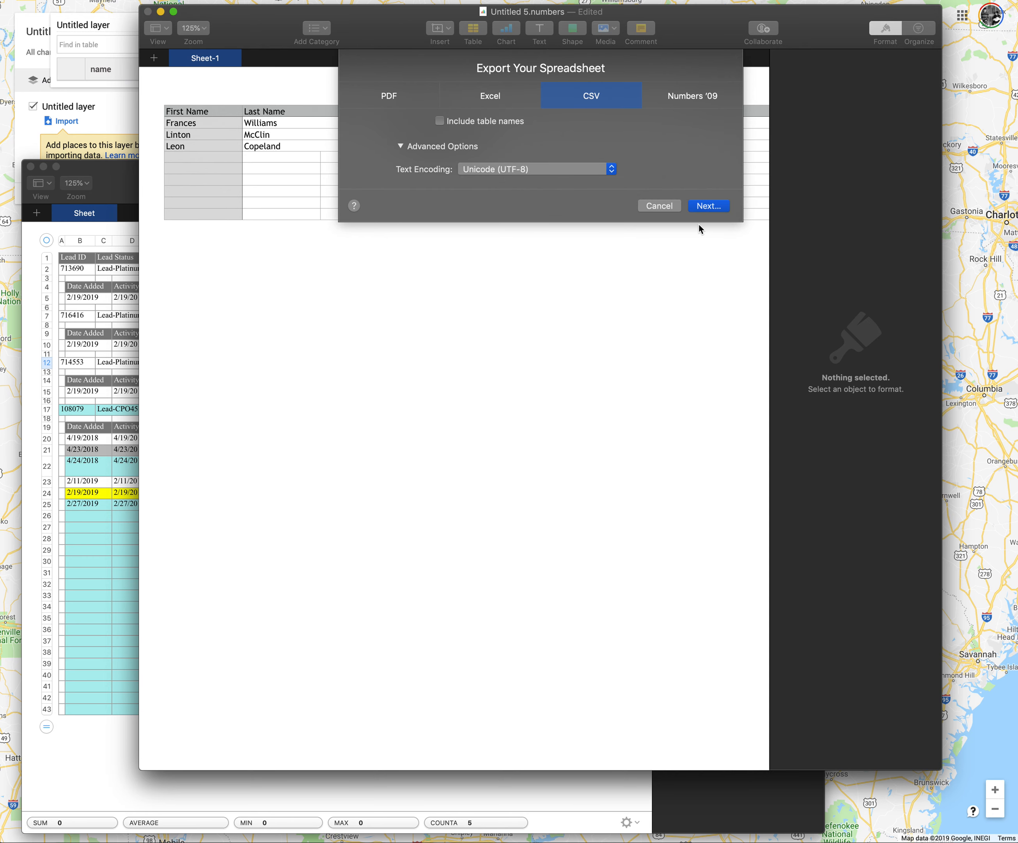
{"action": "left_click", "coordinate": [707, 206]}
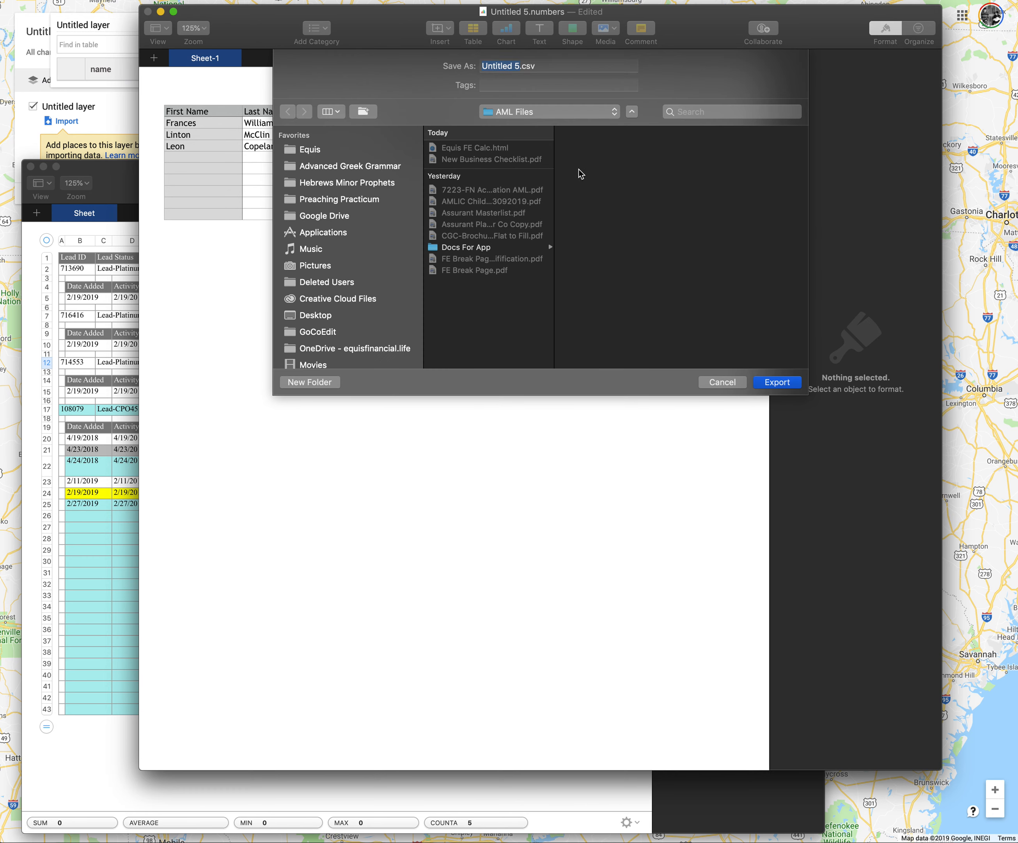
{"action": "scroll", "coordinate": [330, 303], "scroll_direction": "down", "scroll_amount": 3}
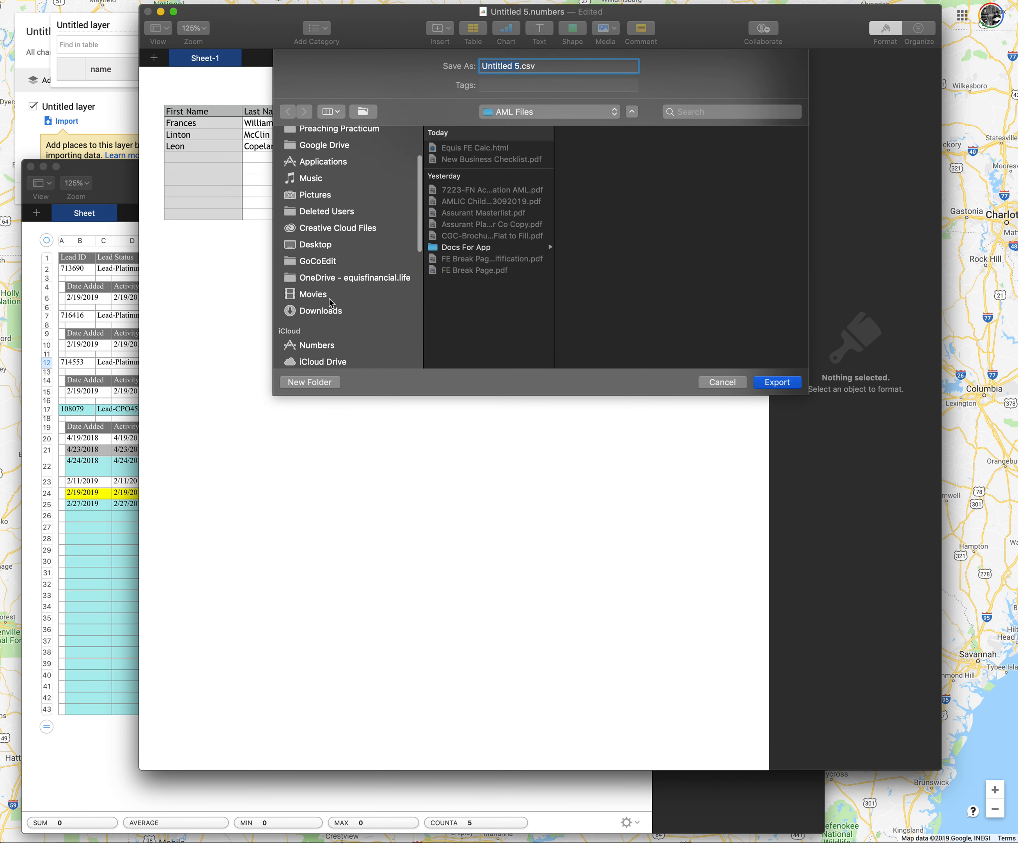
{"action": "left_click", "coordinate": [320, 248]}
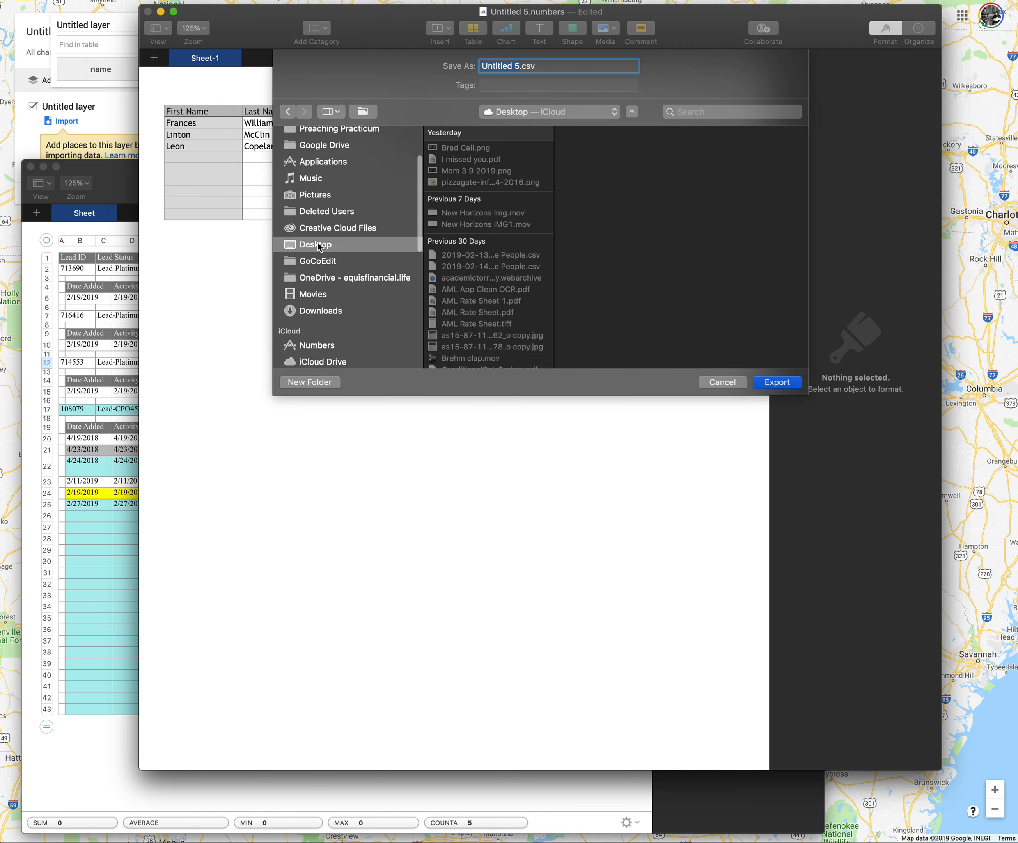
{"action": "left_click", "coordinate": [768, 384]}
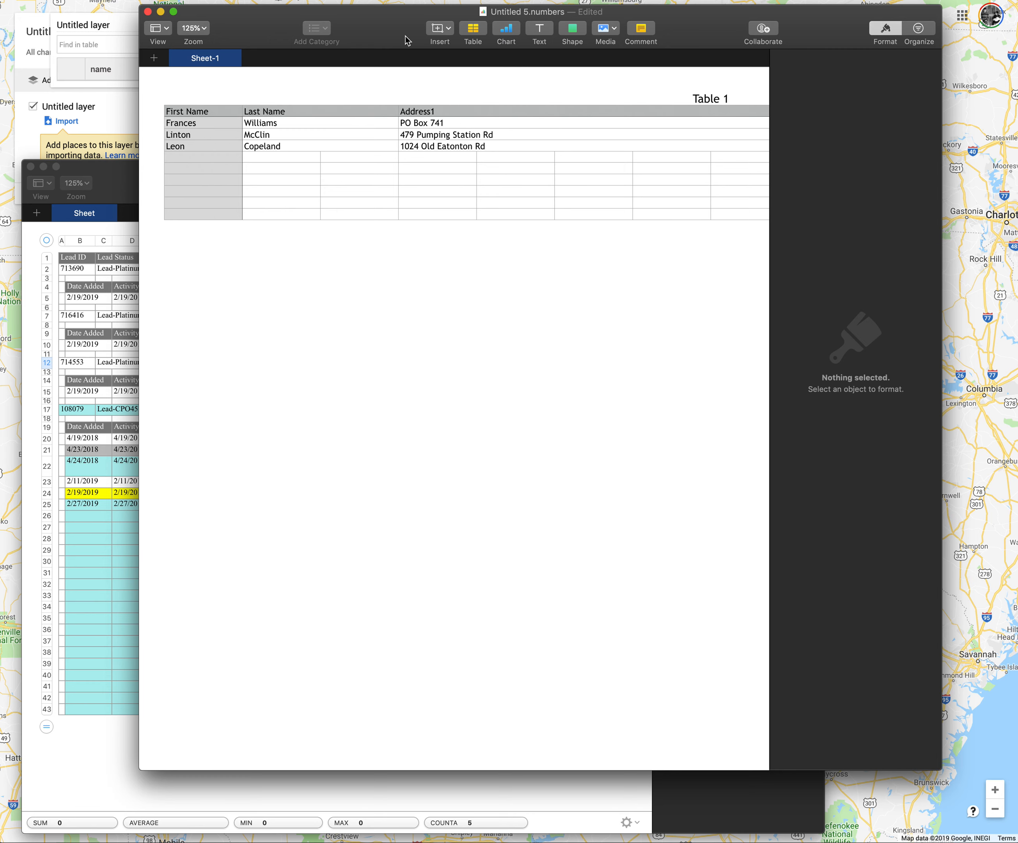
Step: Switch to Google My Maps, dismiss the open data table and delete the untitled layer
{"action": "left_click", "coordinate": [125, 173]}
{"action": "left_click", "coordinate": [120, 129]}
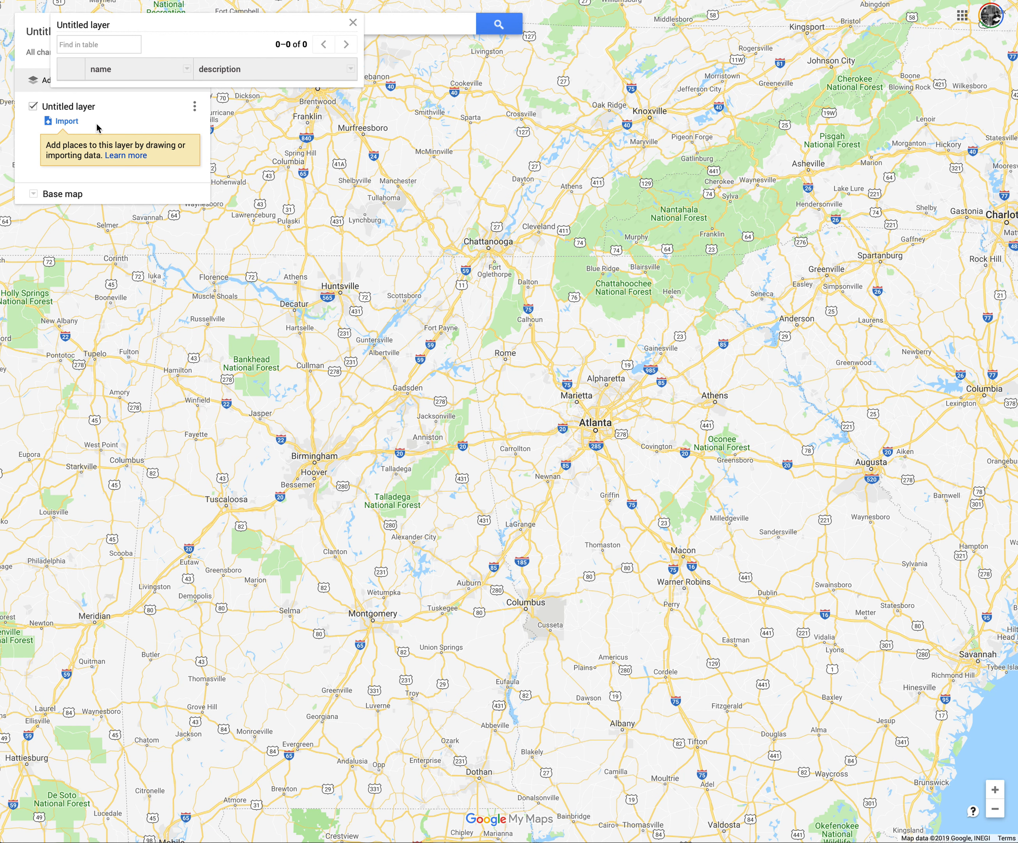
{"action": "left_click", "coordinate": [193, 107]}
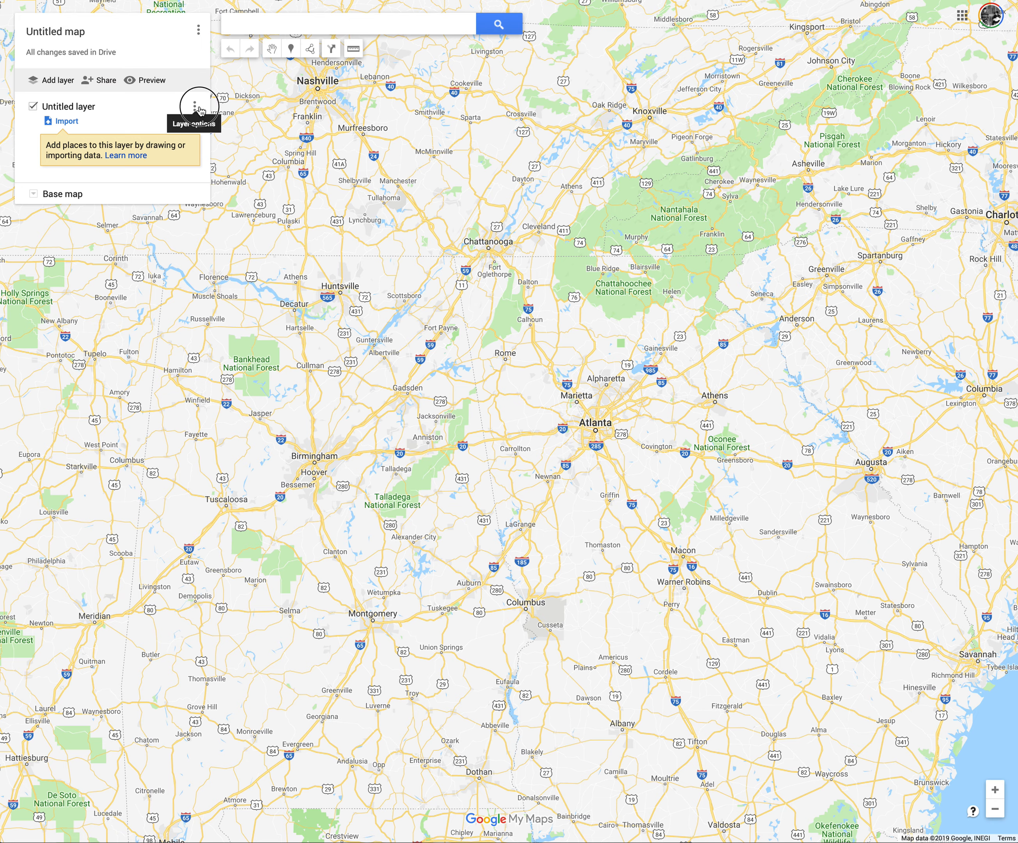
{"action": "left_click", "coordinate": [199, 109]}
{"action": "left_click", "coordinate": [99, 147]}
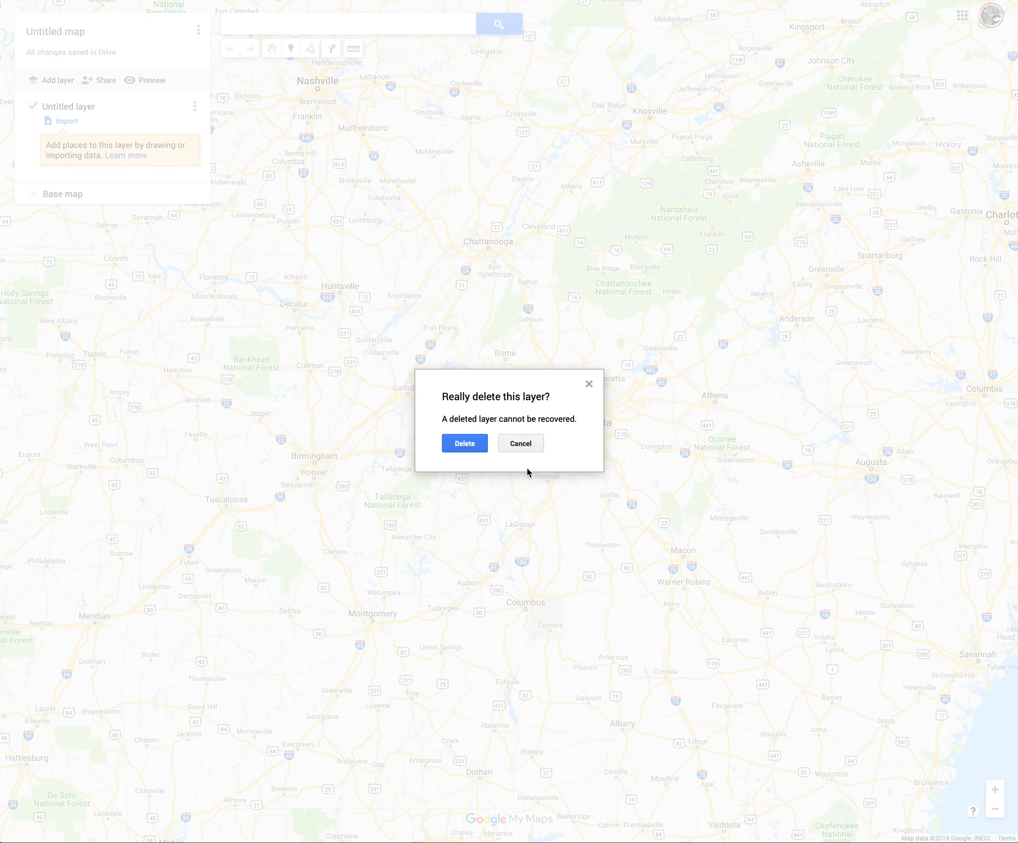
{"action": "left_click", "coordinate": [459, 443]}
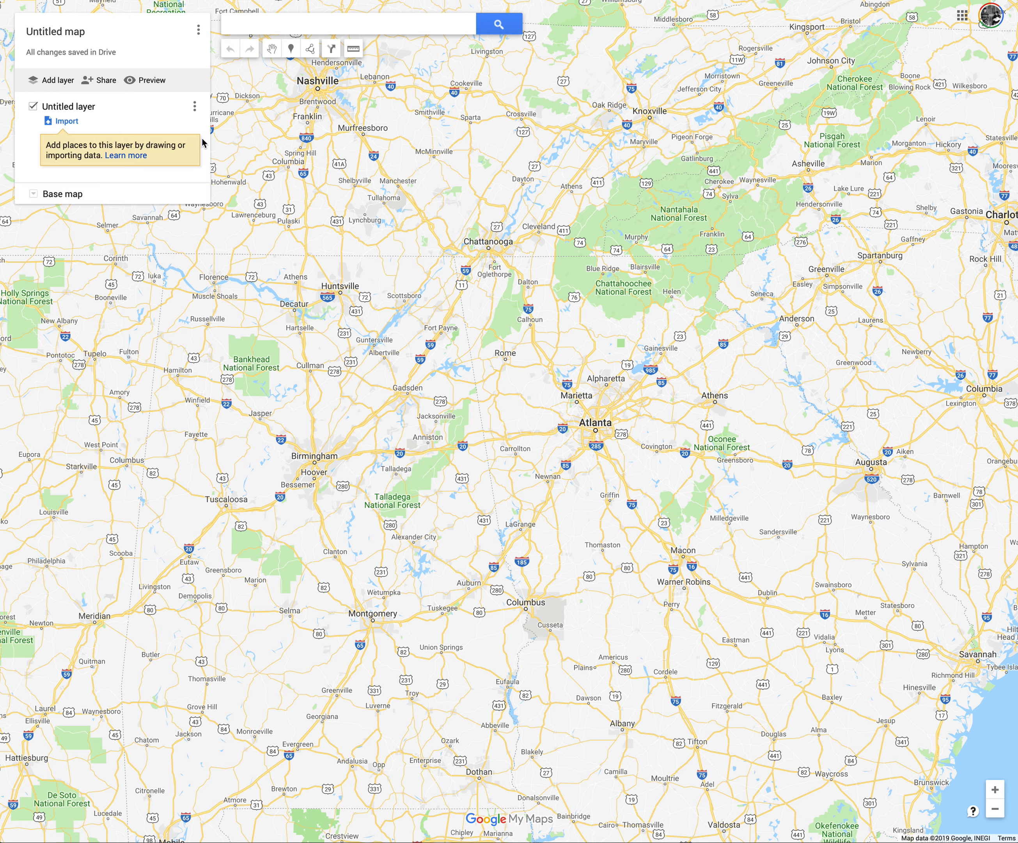
Step: Import Untitled 5.csv from the Desktop into the map's untitled layer
{"action": "left_click", "coordinate": [68, 120]}
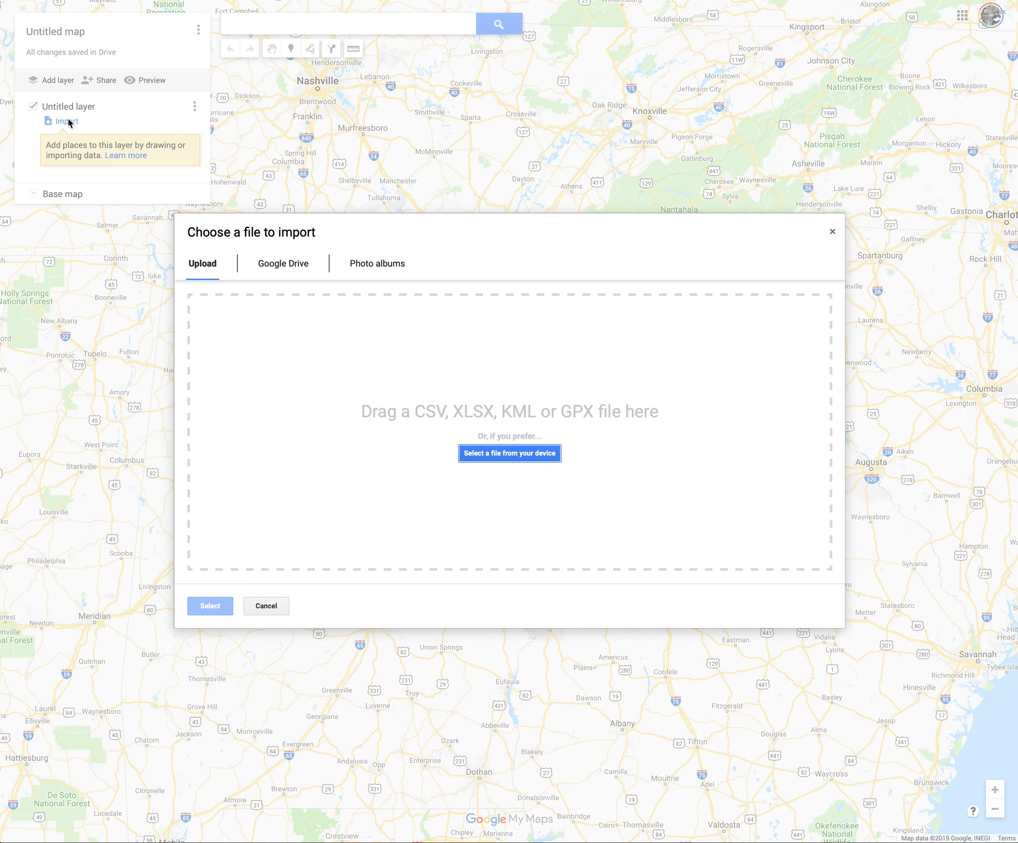
{"action": "left_click", "coordinate": [486, 452]}
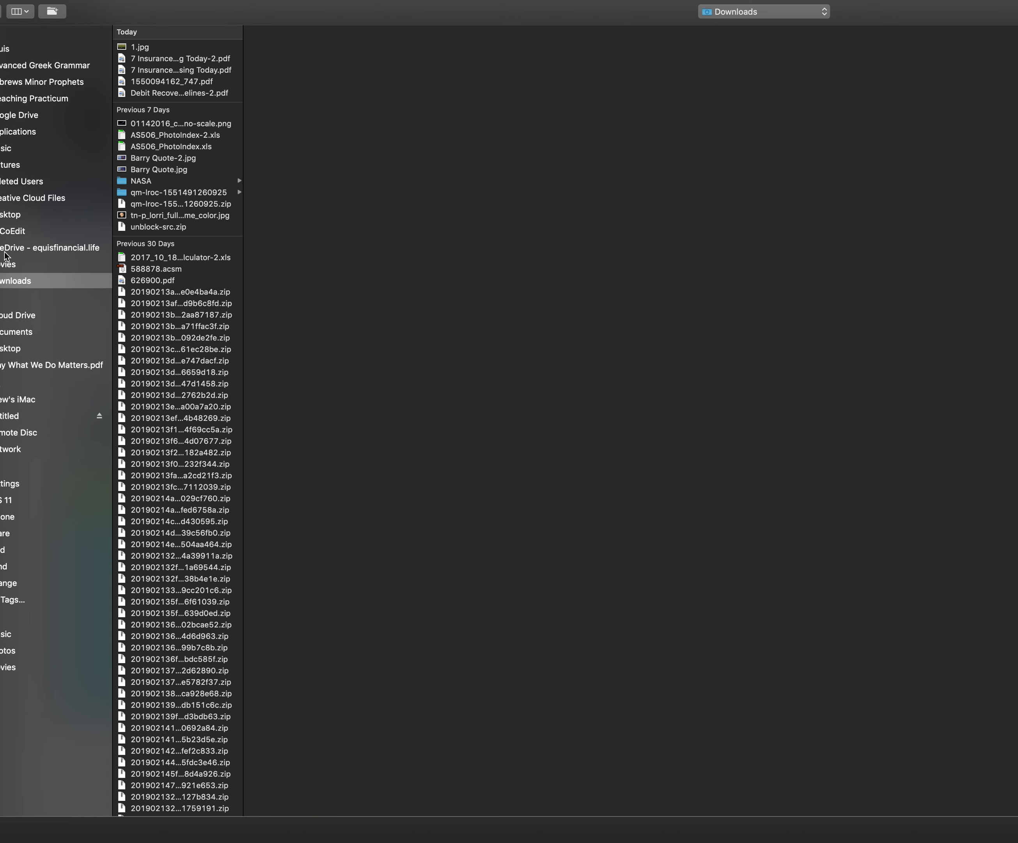
{"action": "left_click", "coordinate": [4, 215]}
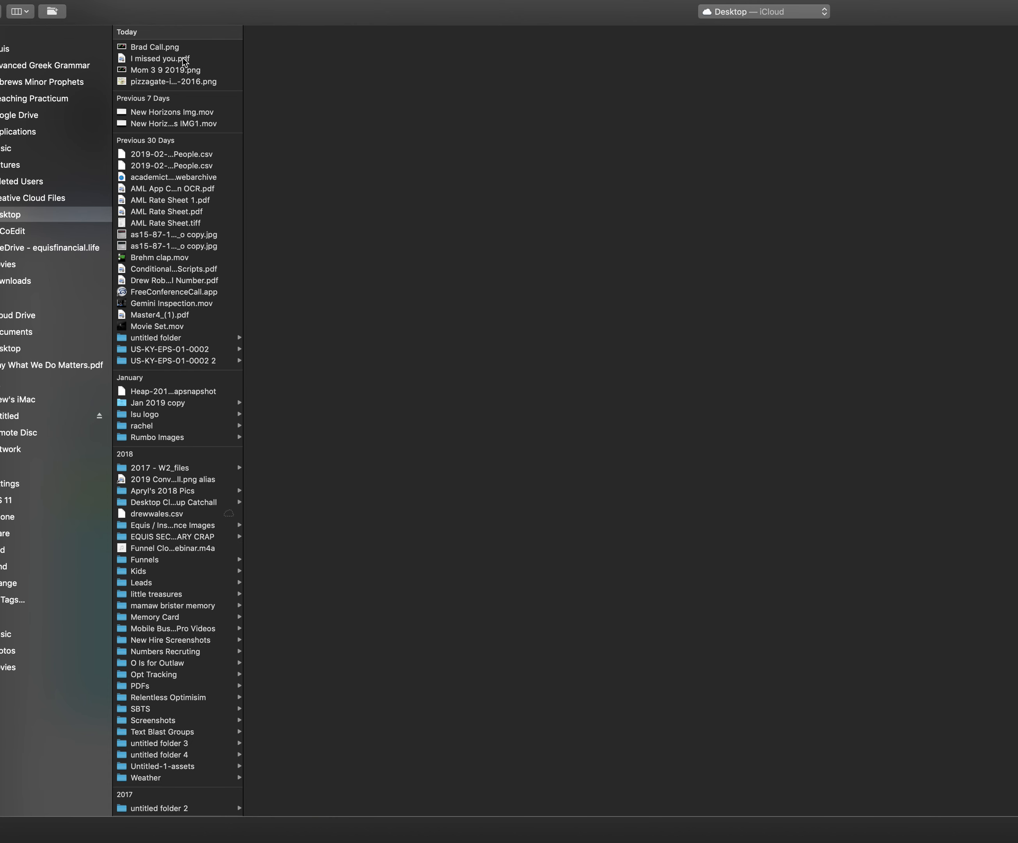
{"action": "scroll", "coordinate": [178, 126], "scroll_direction": "down", "scroll_amount": 3}
{"action": "scroll", "coordinate": [178, 126], "scroll_direction": "down", "scroll_amount": 2}
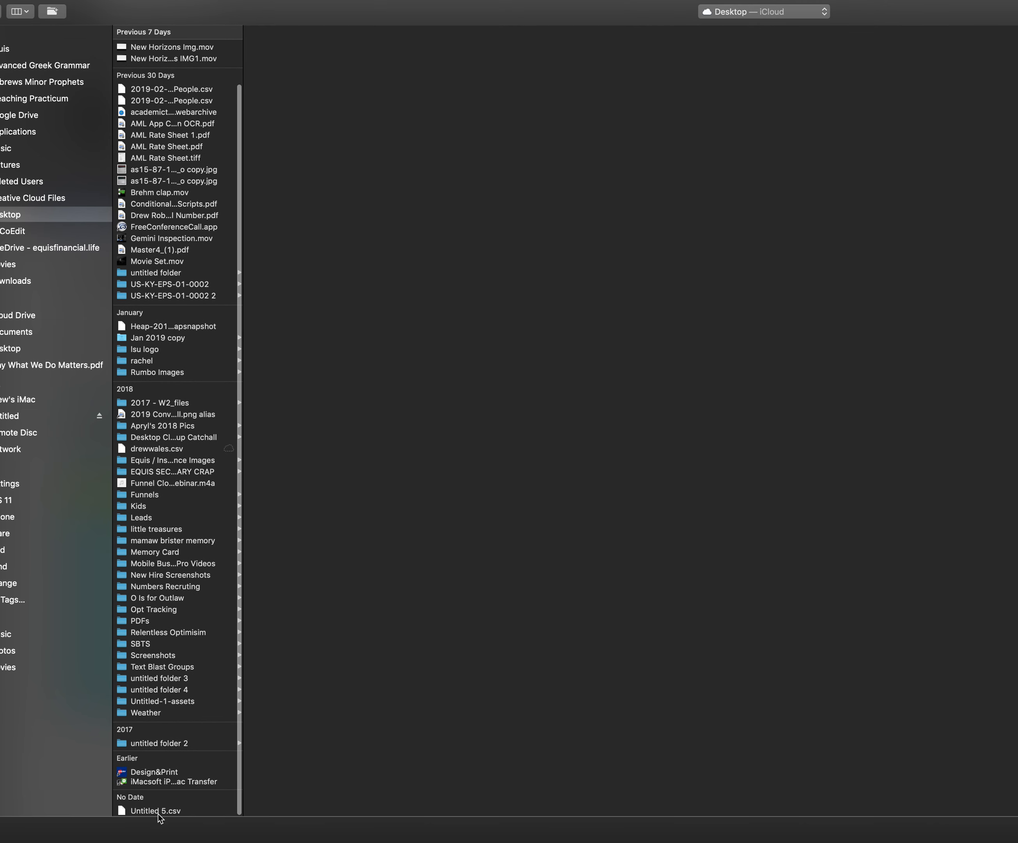
{"action": "left_click", "coordinate": [156, 810]}
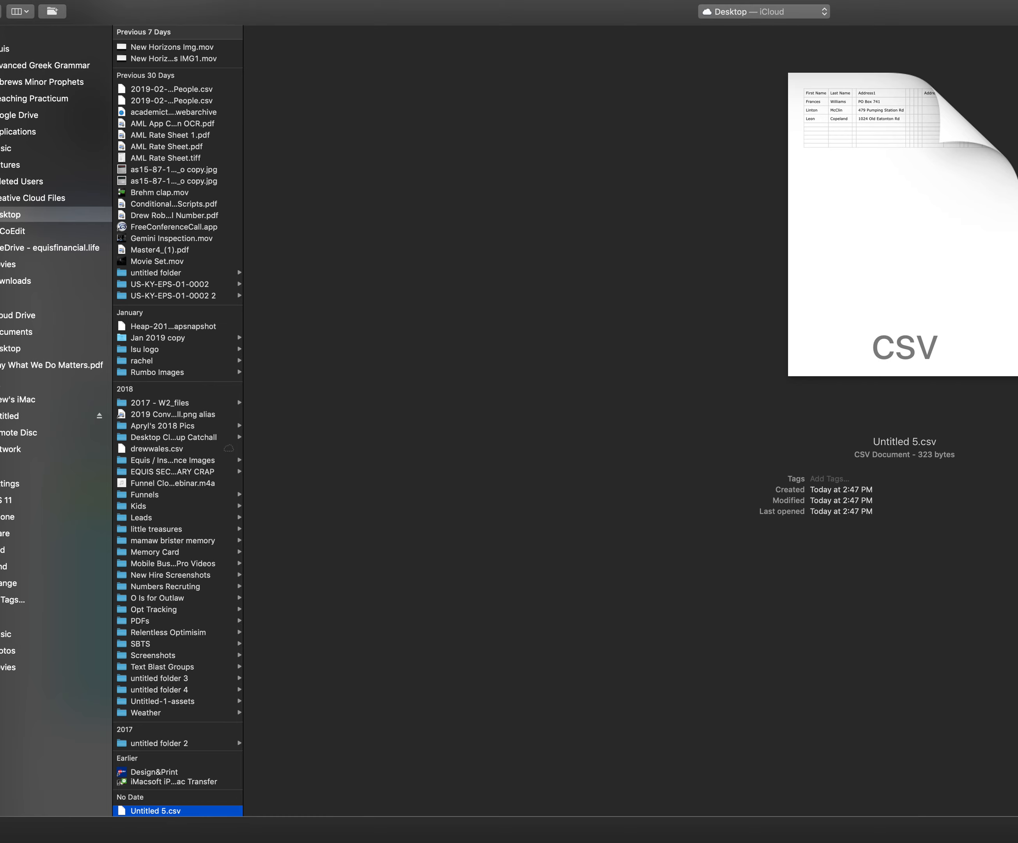
{"action": "key", "text": "Return"}
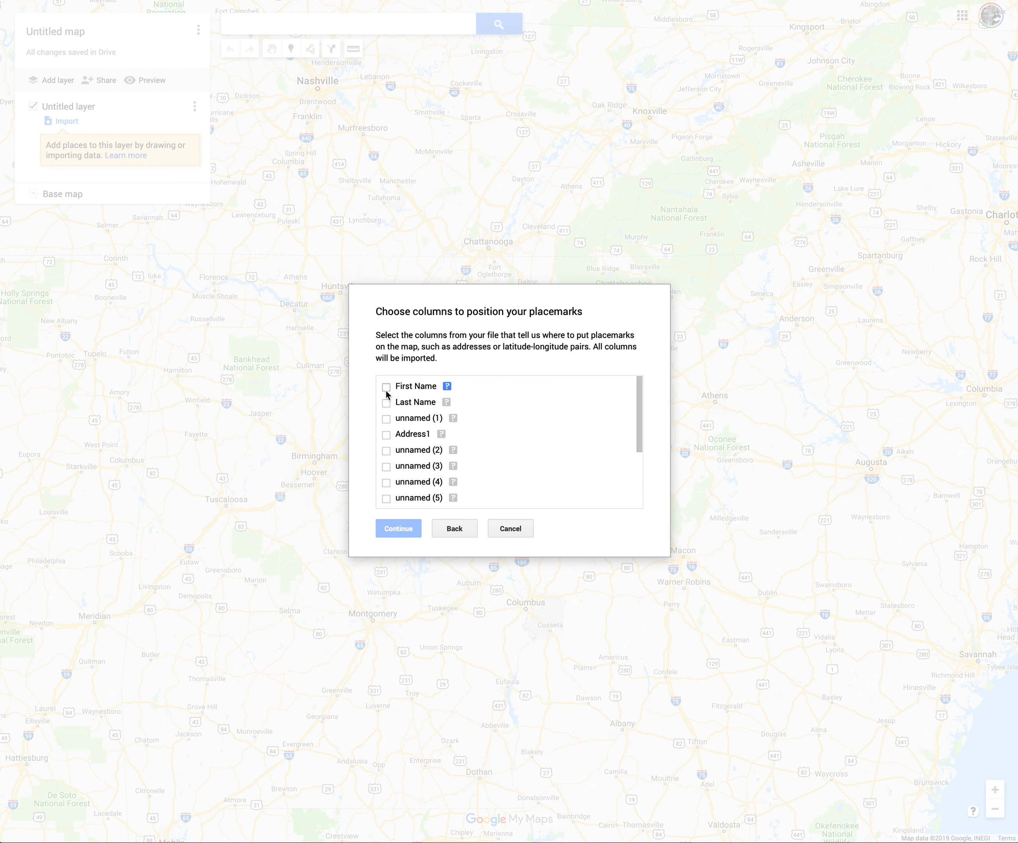
Step: Choose the Address1, City, State and Zip columns to position the placemarks
{"action": "scroll", "coordinate": [405, 434], "scroll_direction": "down", "scroll_amount": 1}
{"action": "left_click", "coordinate": [386, 398]}
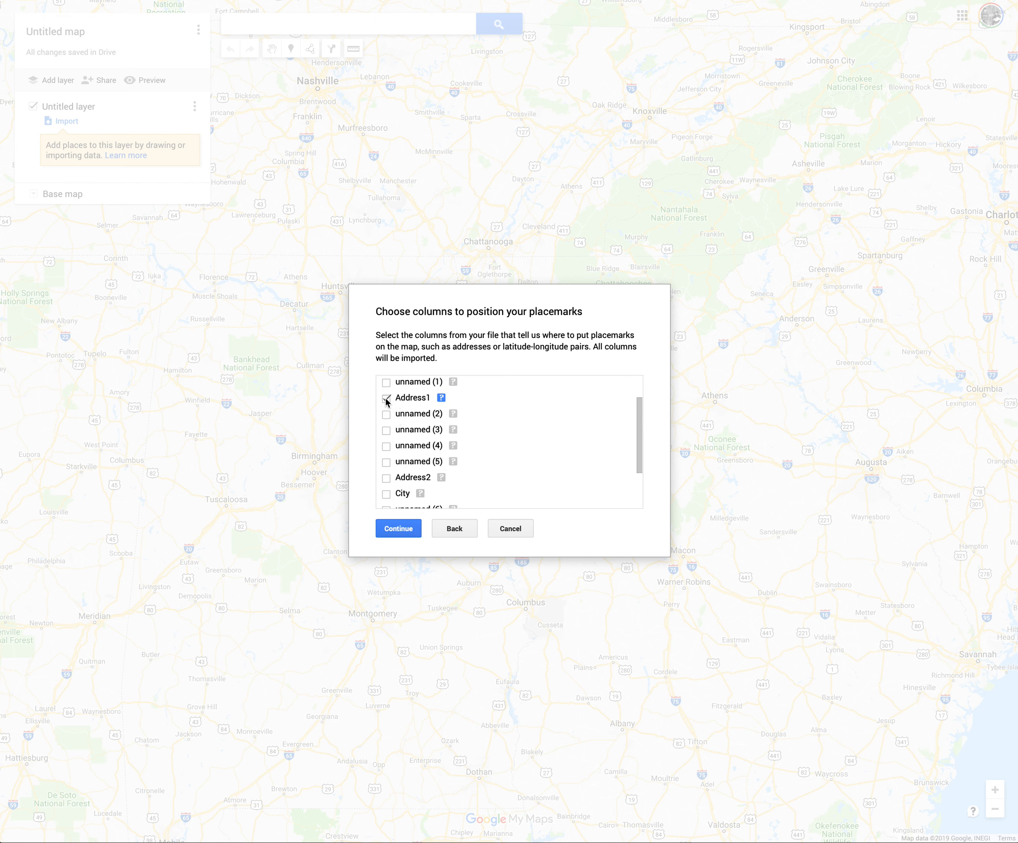
{"action": "left_click", "coordinate": [386, 493]}
{"action": "scroll", "coordinate": [387, 491], "scroll_direction": "down", "scroll_amount": 2}
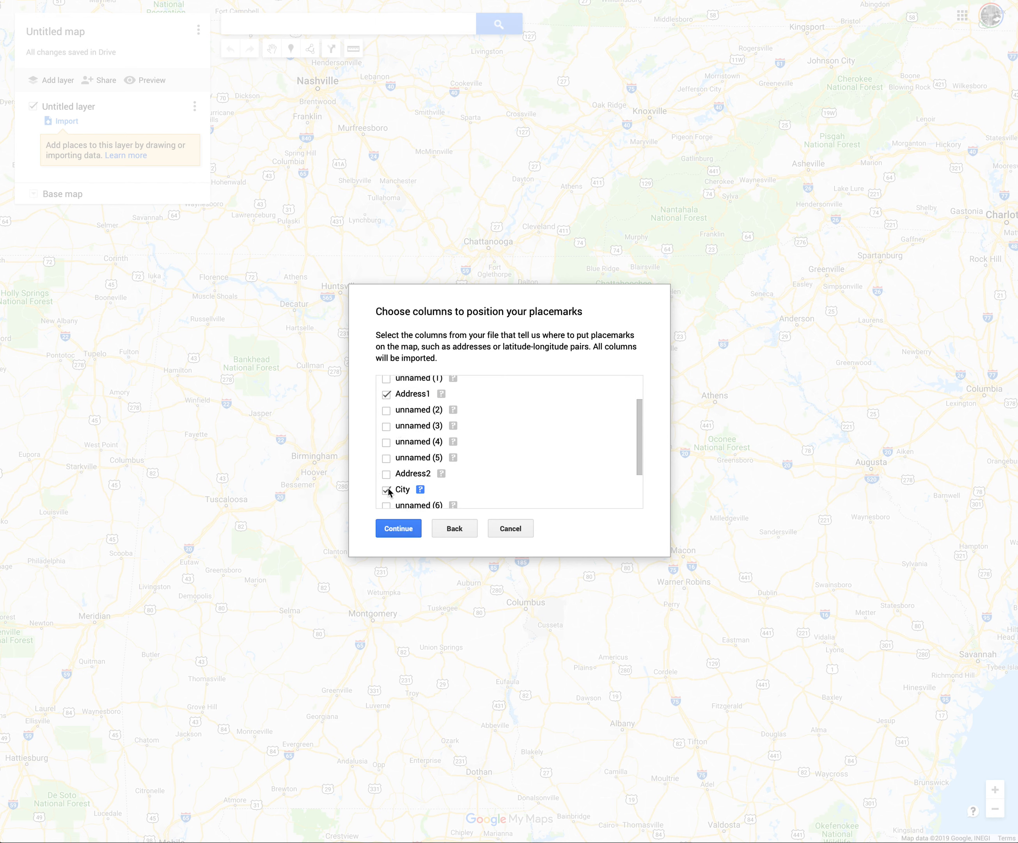
{"action": "left_click", "coordinate": [387, 482]}
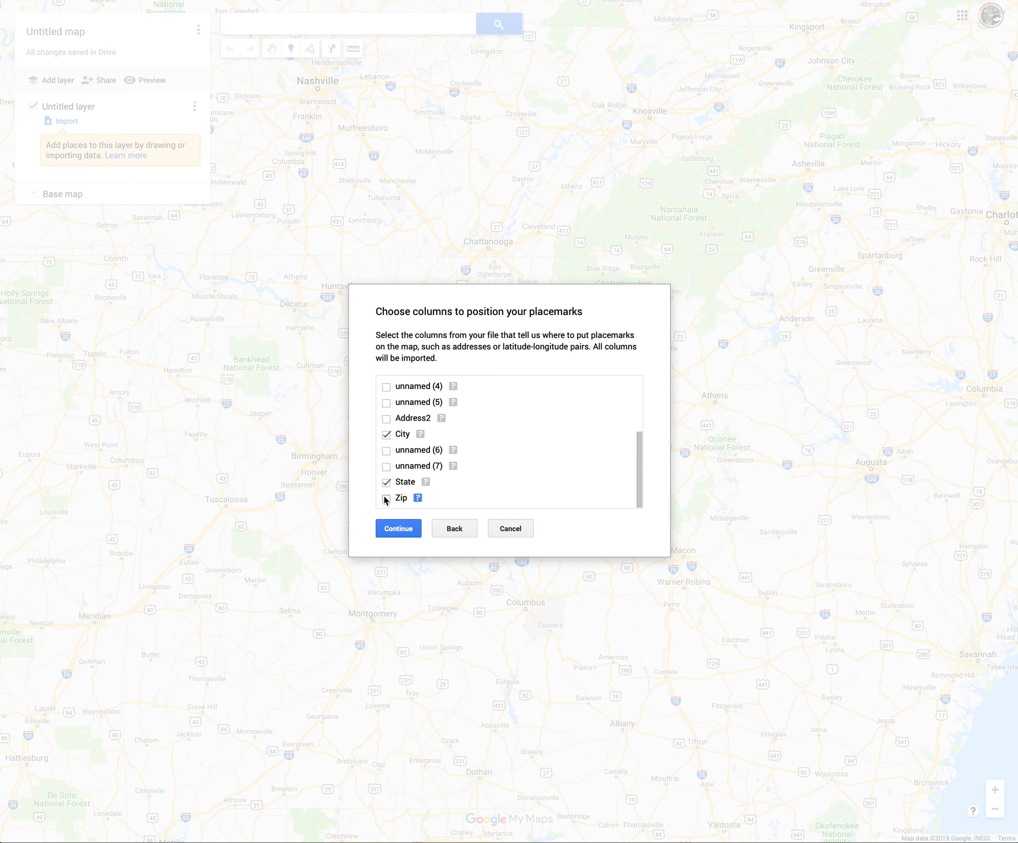
{"action": "left_click", "coordinate": [392, 528]}
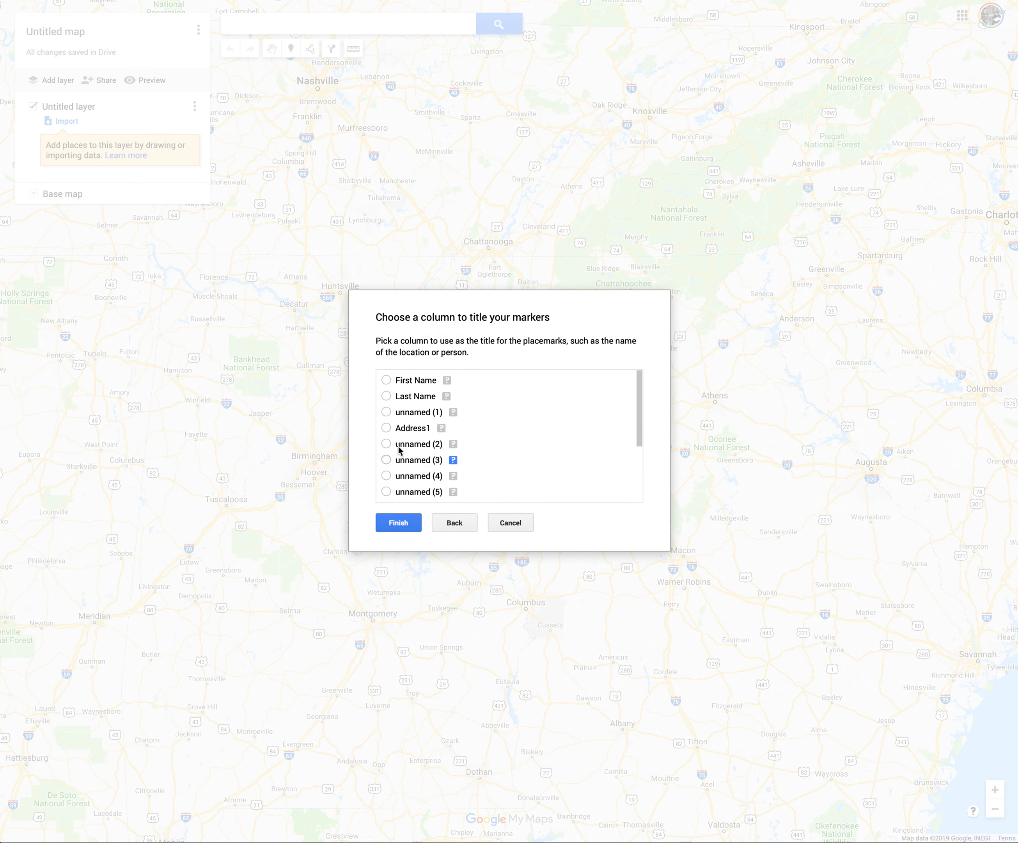
Step: Choose Last Name as the marker title column and try to finish the import
{"action": "left_click", "coordinate": [386, 380]}
{"action": "left_click", "coordinate": [387, 396]}
{"action": "left_click", "coordinate": [398, 523]}
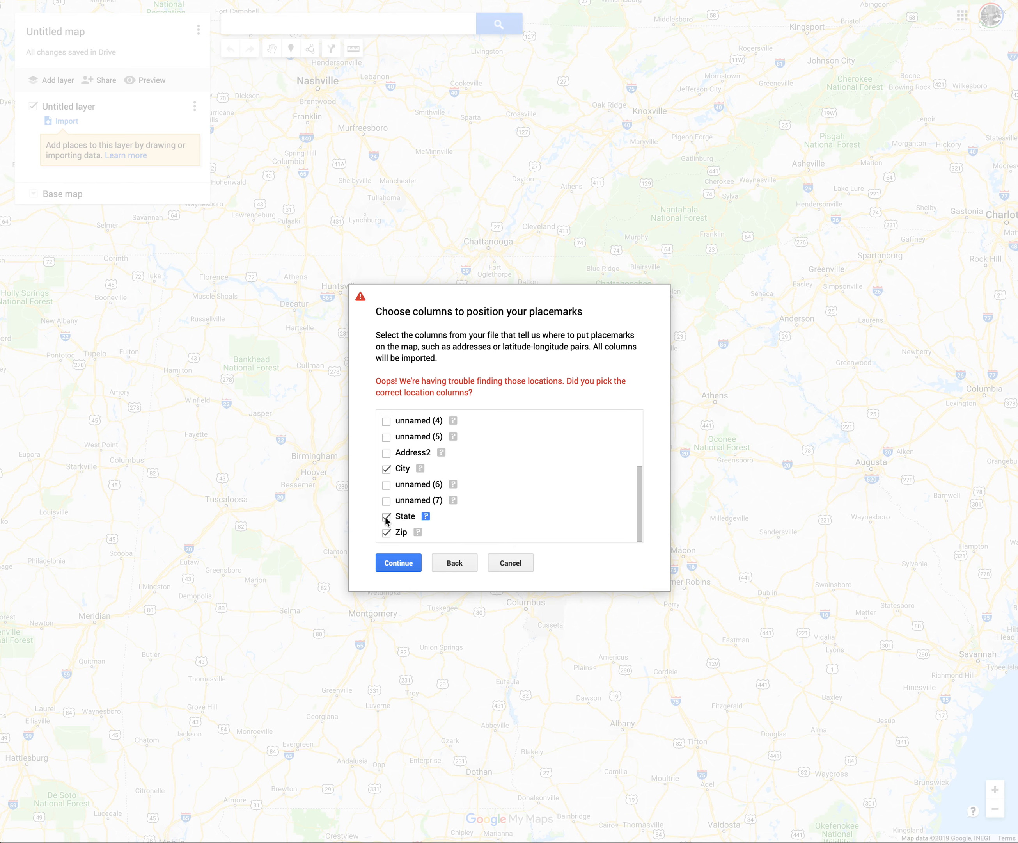
Step: Exclude the Zip column from the placemark location columns and retry the import with Last Name as the marker title
{"action": "left_click", "coordinate": [387, 534]}
{"action": "left_click", "coordinate": [396, 533]}
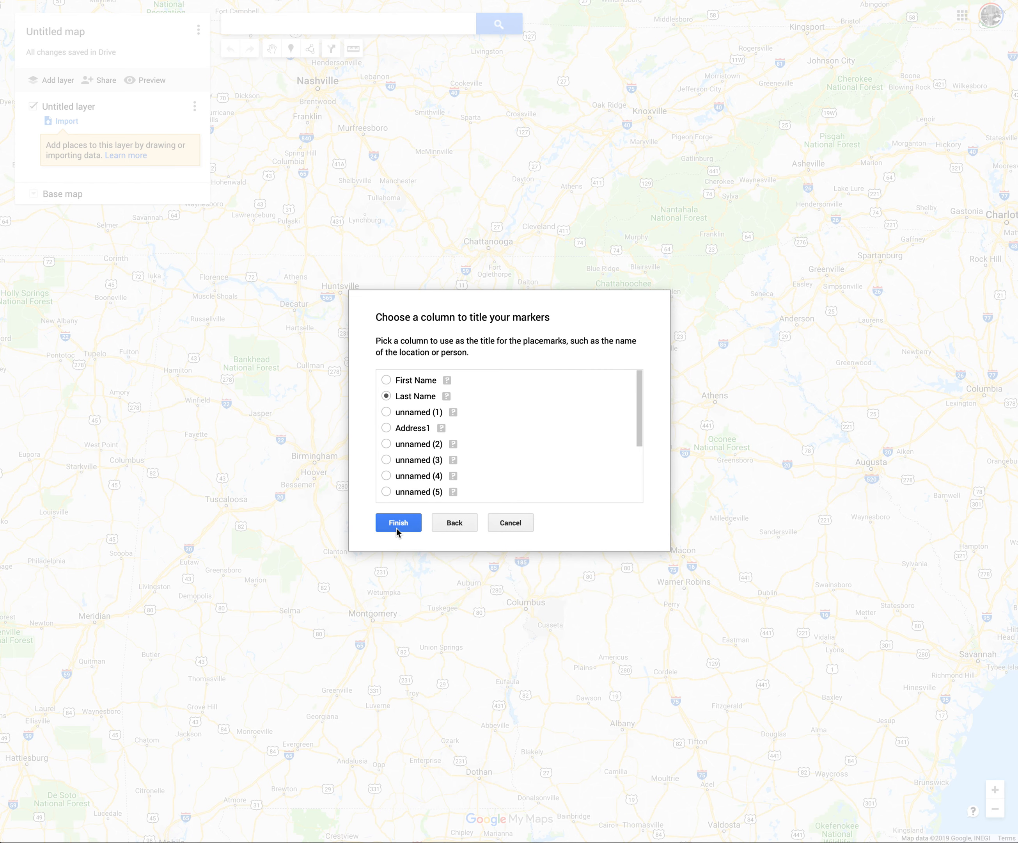
{"action": "left_click", "coordinate": [405, 520]}
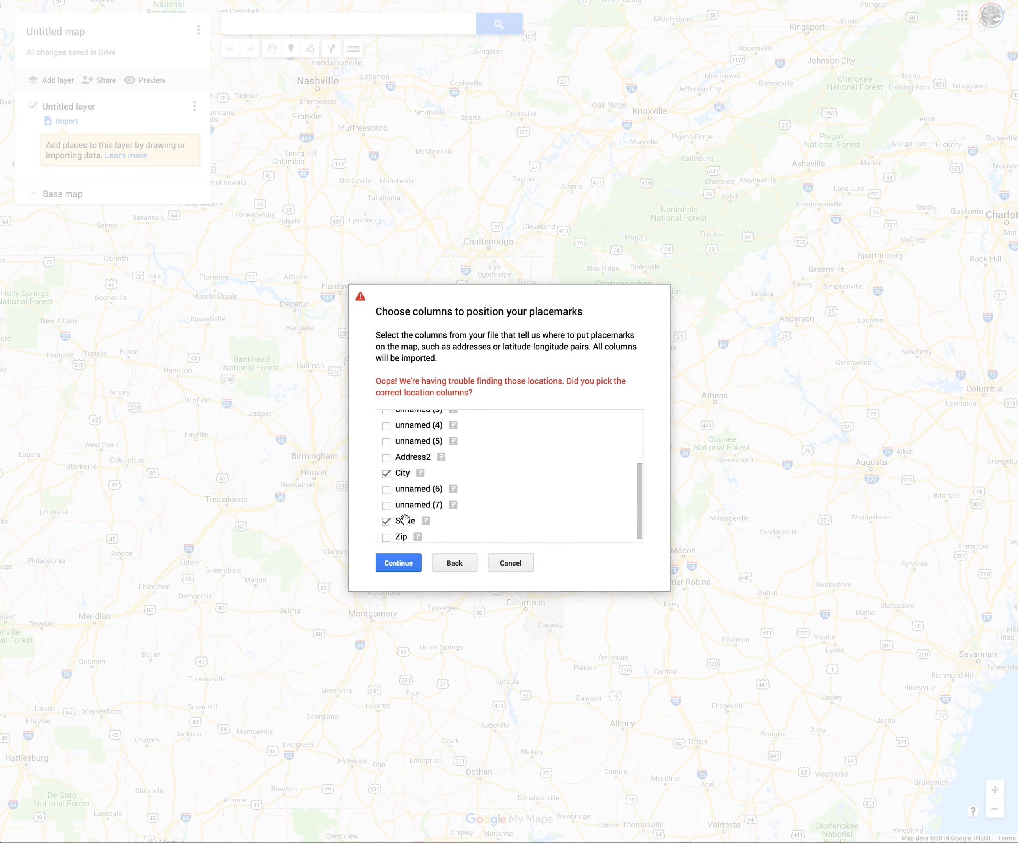
{"action": "scroll", "coordinate": [429, 503], "scroll_direction": "down", "scroll_amount": 1}
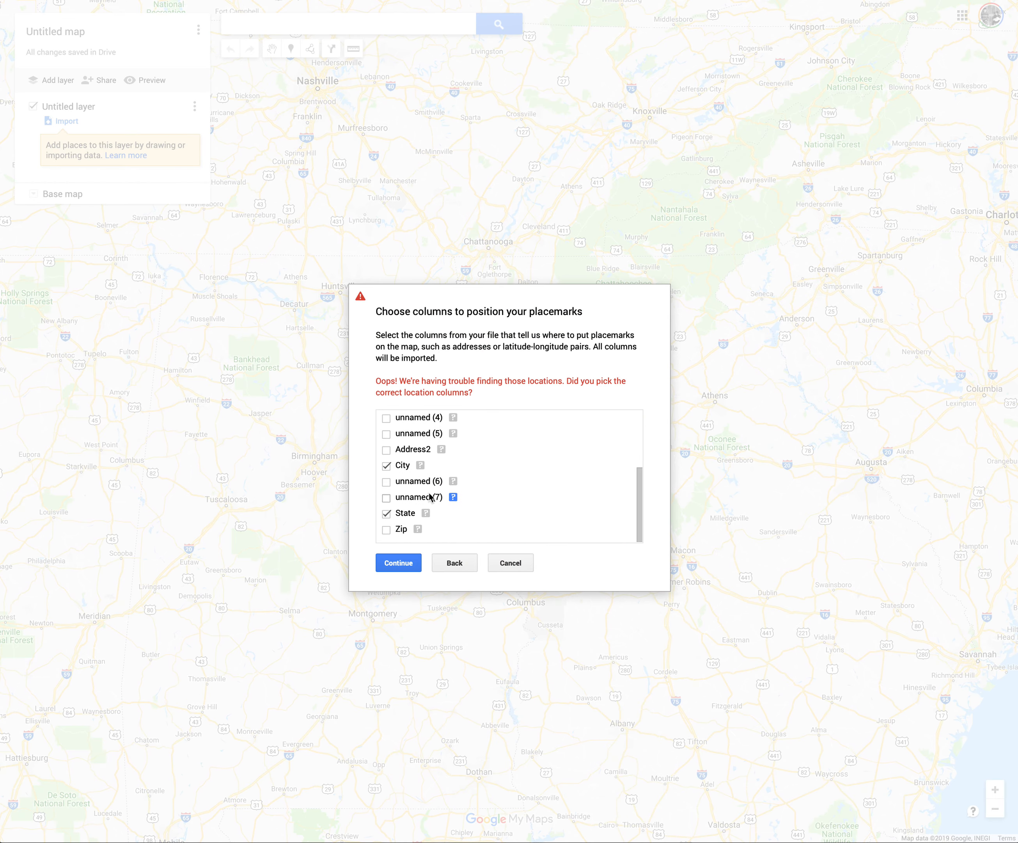
Step: Preview the sample values of the City and State columns in the placemark location list
{"action": "left_click", "coordinate": [420, 469]}
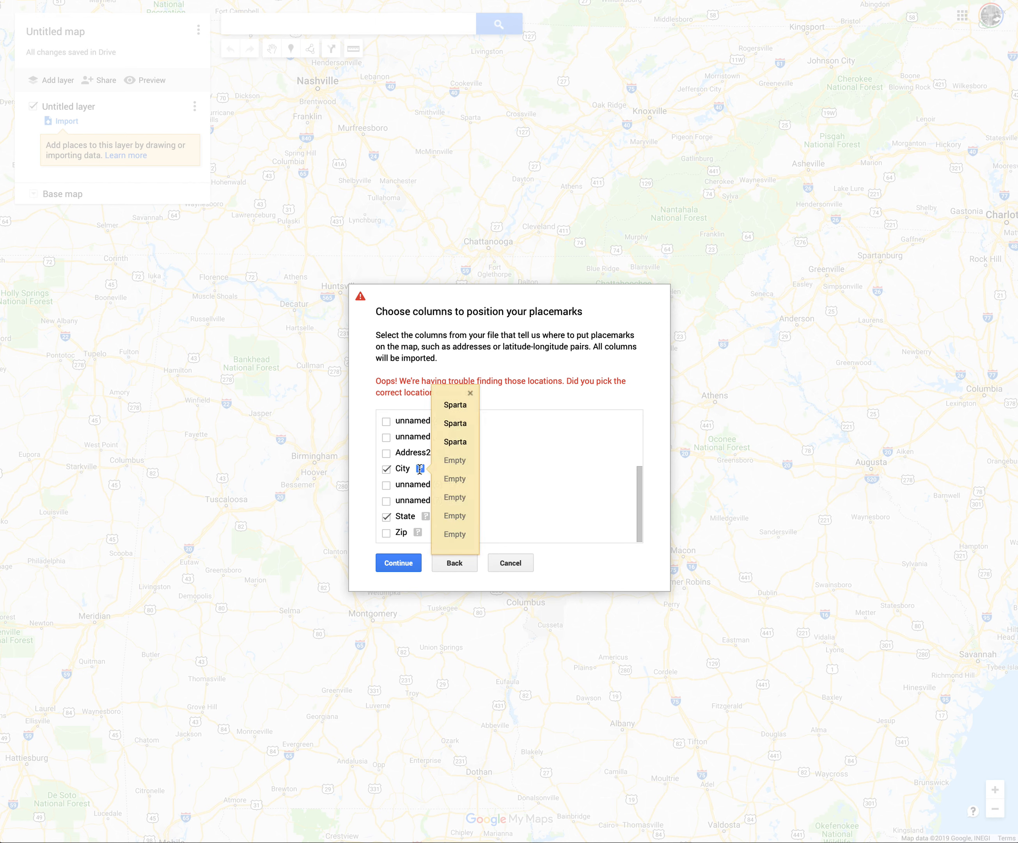
{"action": "left_click", "coordinate": [454, 407]}
{"action": "scroll", "coordinate": [453, 407], "scroll_direction": "up", "scroll_amount": 1}
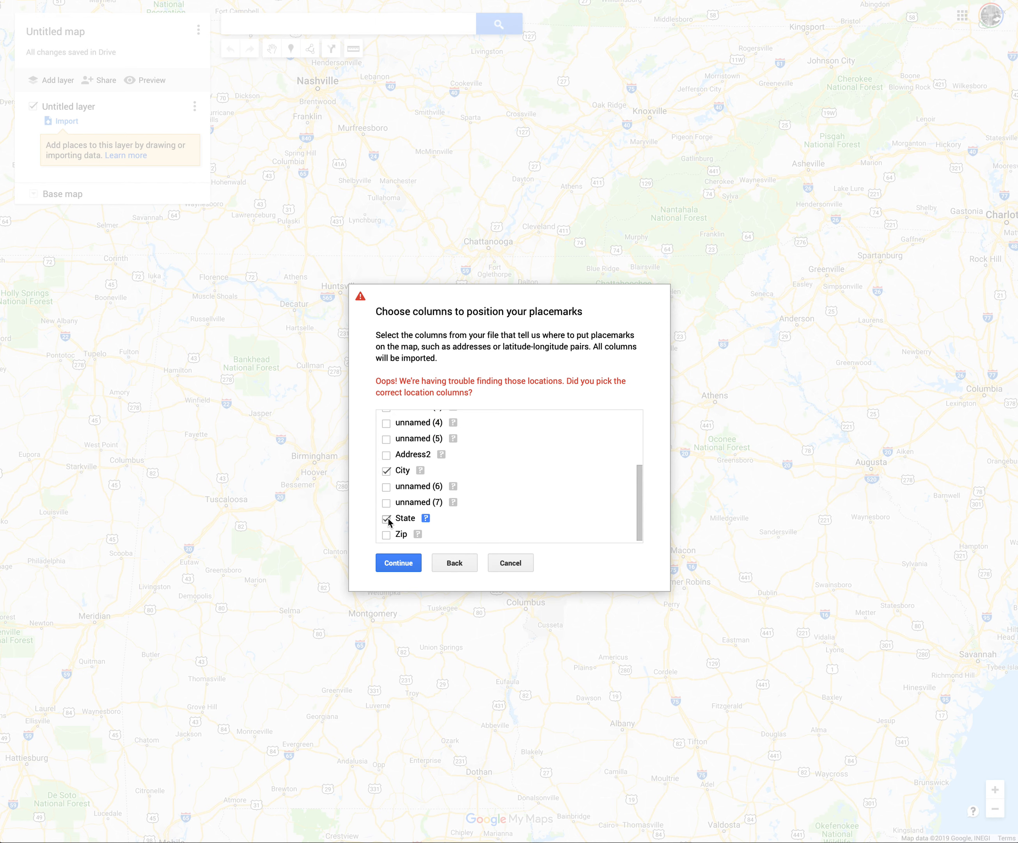
{"action": "mouse_move", "coordinate": [429, 522]}
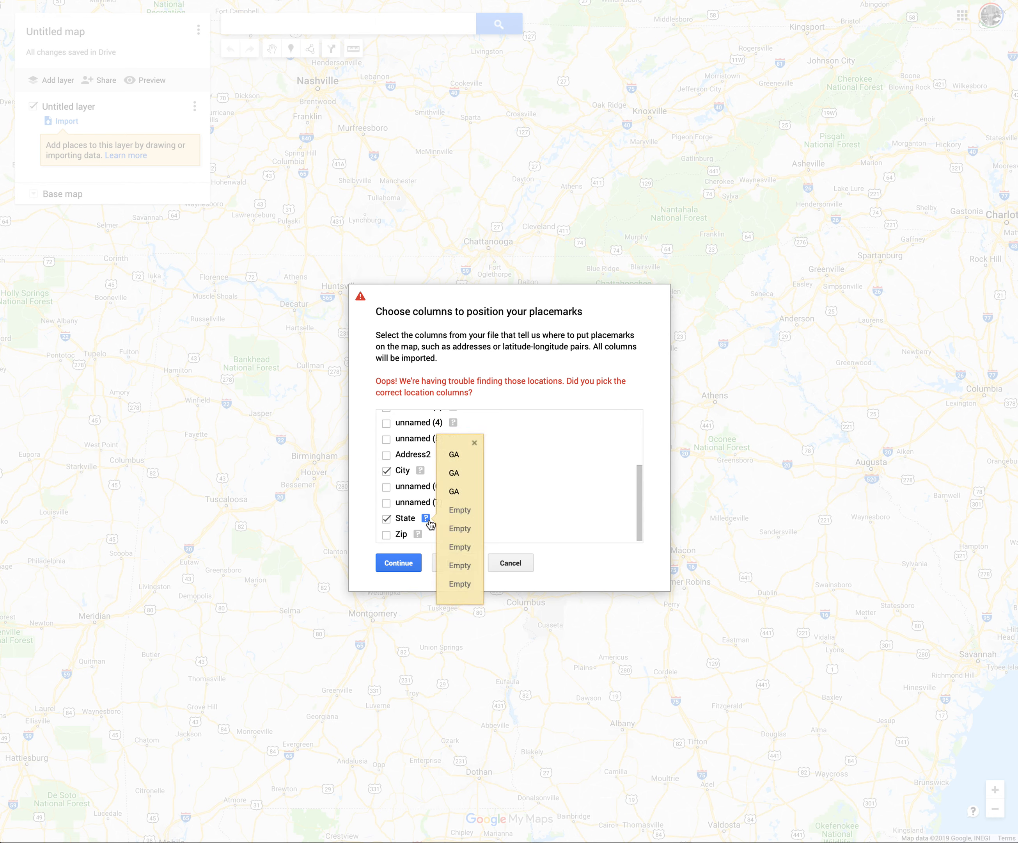
{"action": "left_click", "coordinate": [416, 504]}
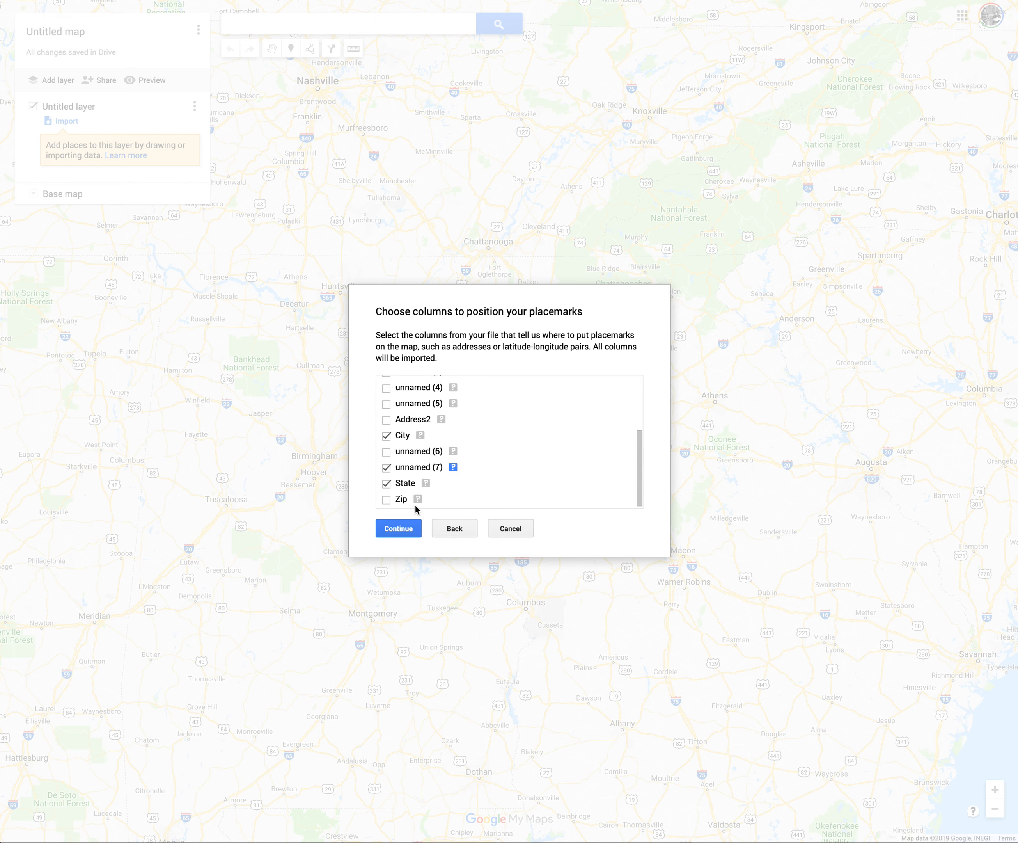
Step: Preview the Address1 column's sample values and retry the import with the selected location columns
{"action": "scroll", "coordinate": [419, 479], "scroll_direction": "up", "scroll_amount": 3}
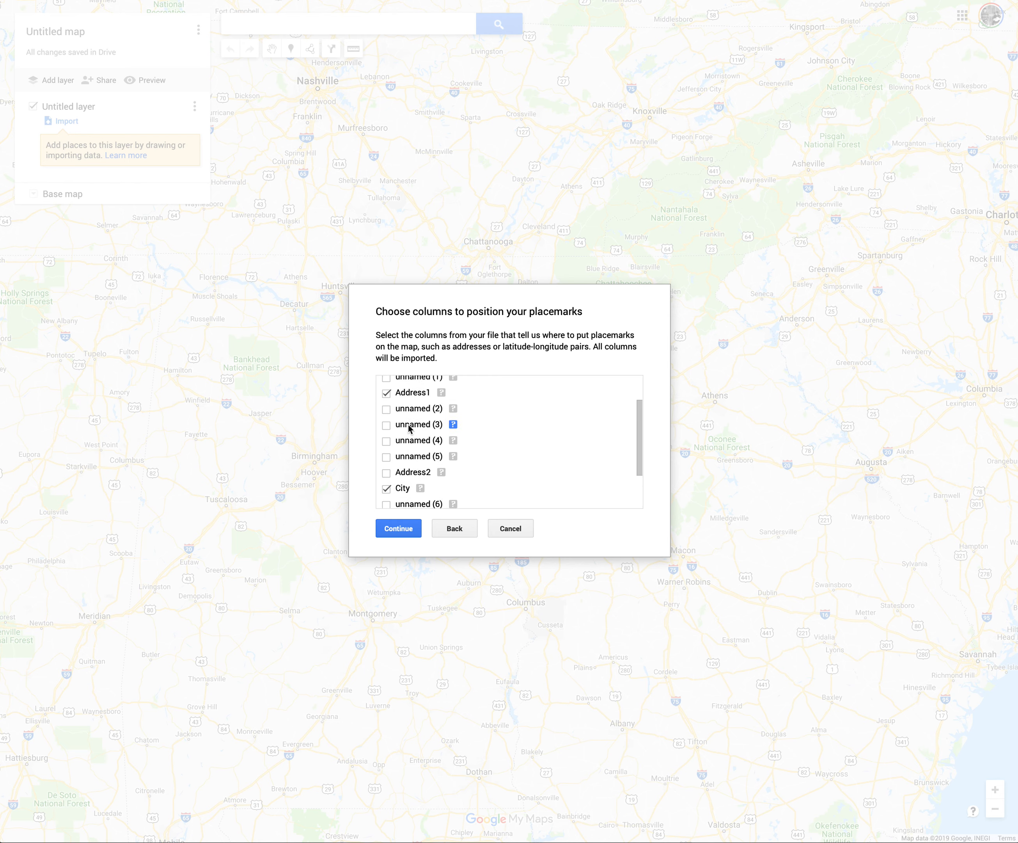
{"action": "left_click", "coordinate": [408, 395]}
{"action": "left_click", "coordinate": [441, 392]}
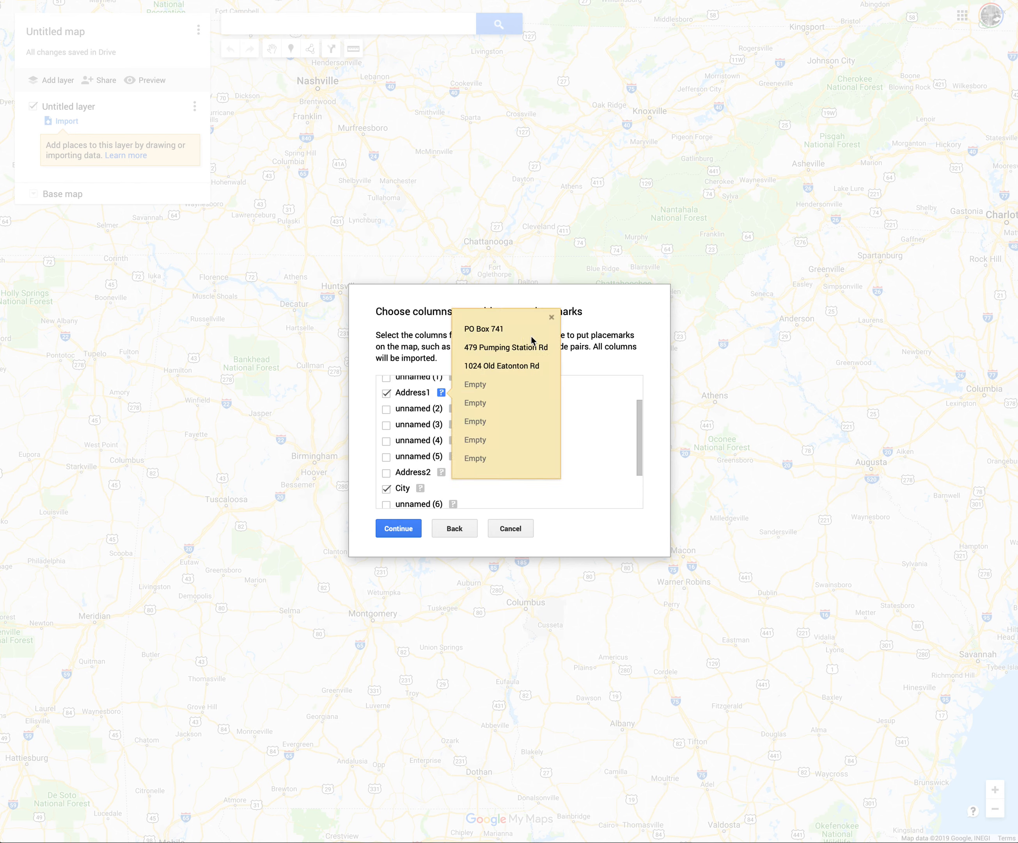
{"action": "scroll", "coordinate": [503, 329], "scroll_direction": "up", "scroll_amount": 2}
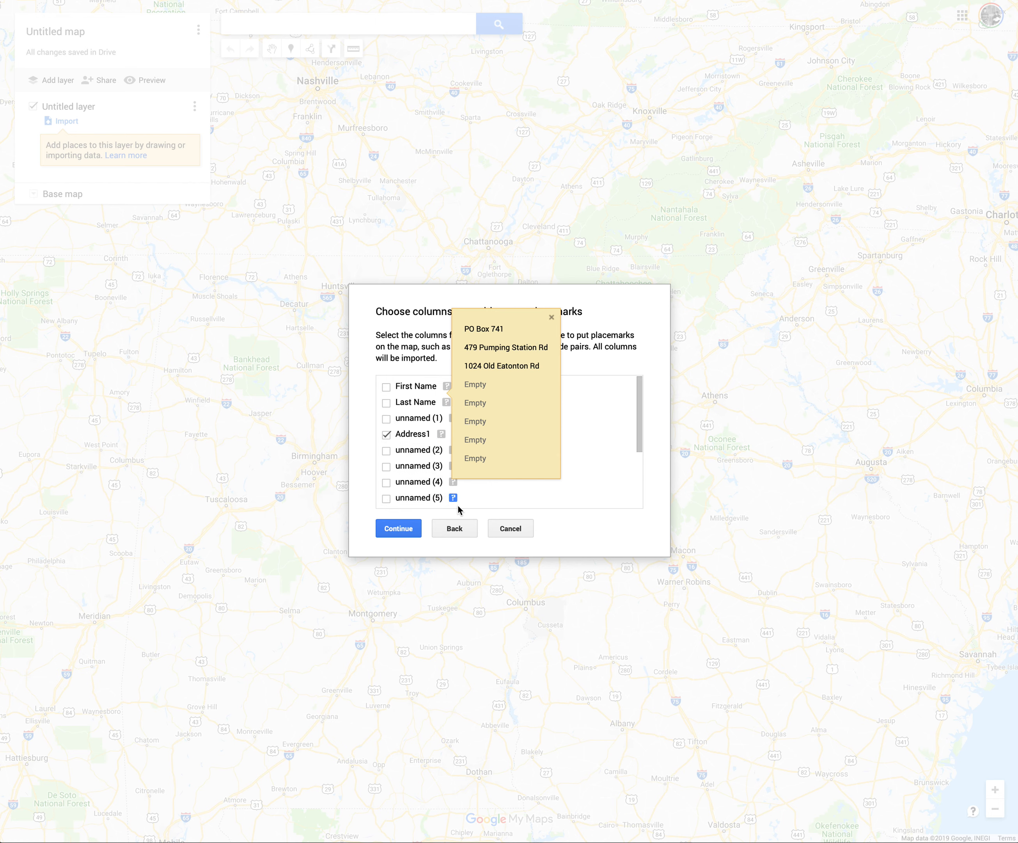
{"action": "left_click", "coordinate": [400, 528]}
{"action": "left_click", "coordinate": [400, 525]}
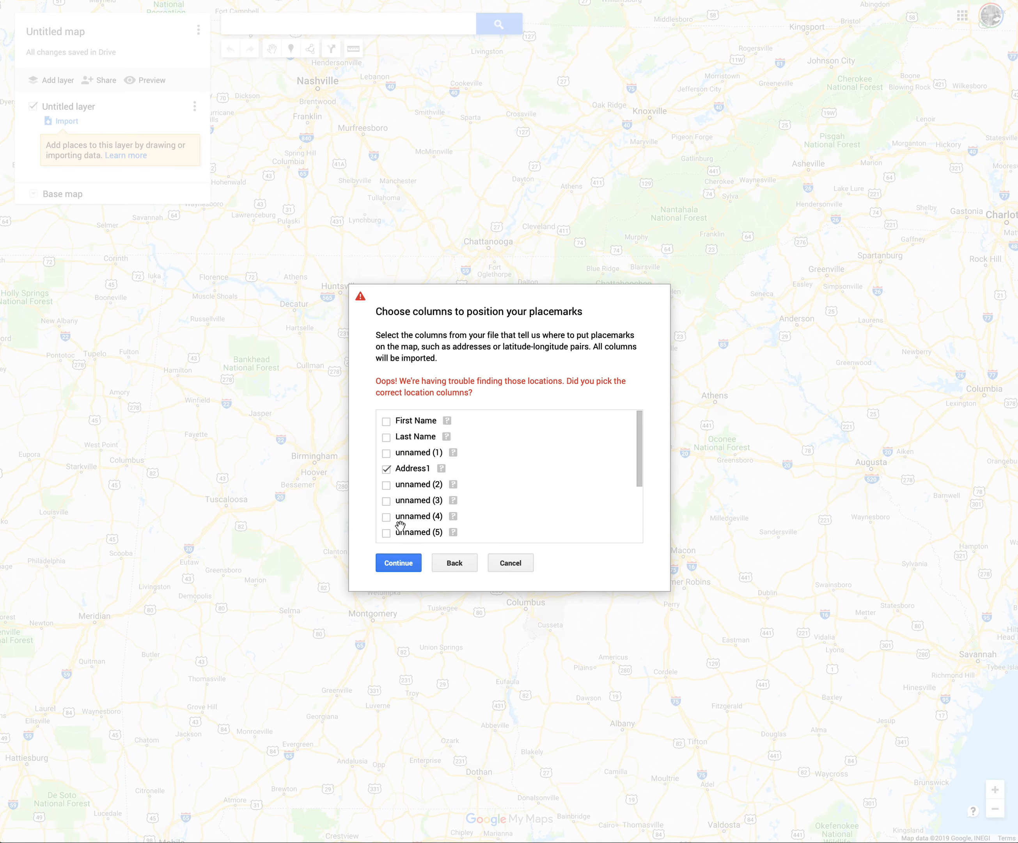
Step: Preview the sample values of the unnamed (1) and Address2 columns, leaving both out of the placemark location columns
{"action": "scroll", "coordinate": [408, 469], "scroll_direction": "down", "scroll_amount": 1}
{"action": "left_click", "coordinate": [387, 446]}
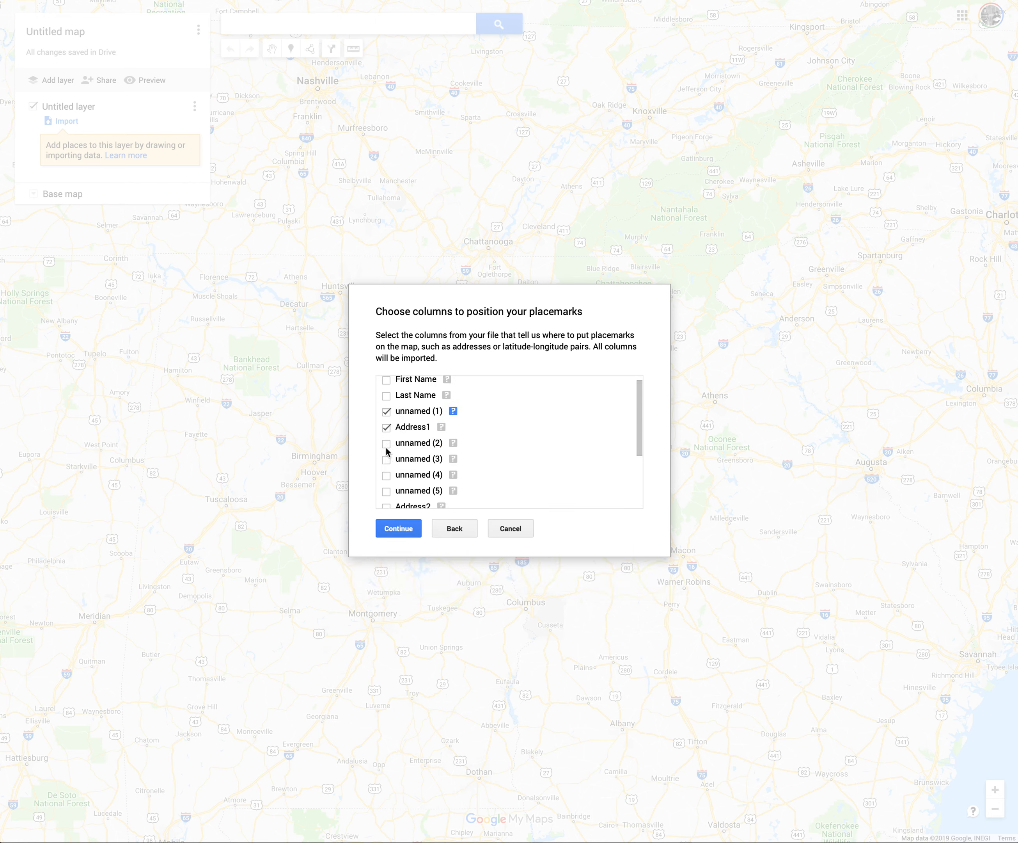
{"action": "left_click", "coordinate": [452, 413]}
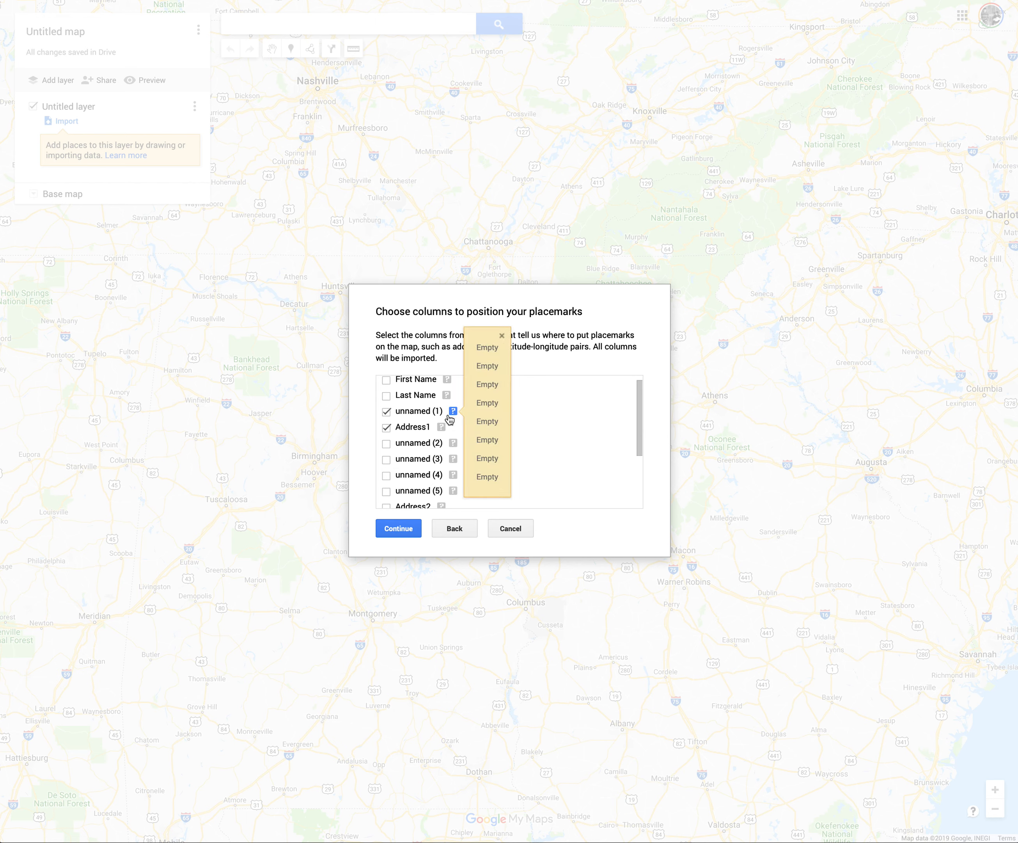
{"action": "left_click", "coordinate": [387, 413]}
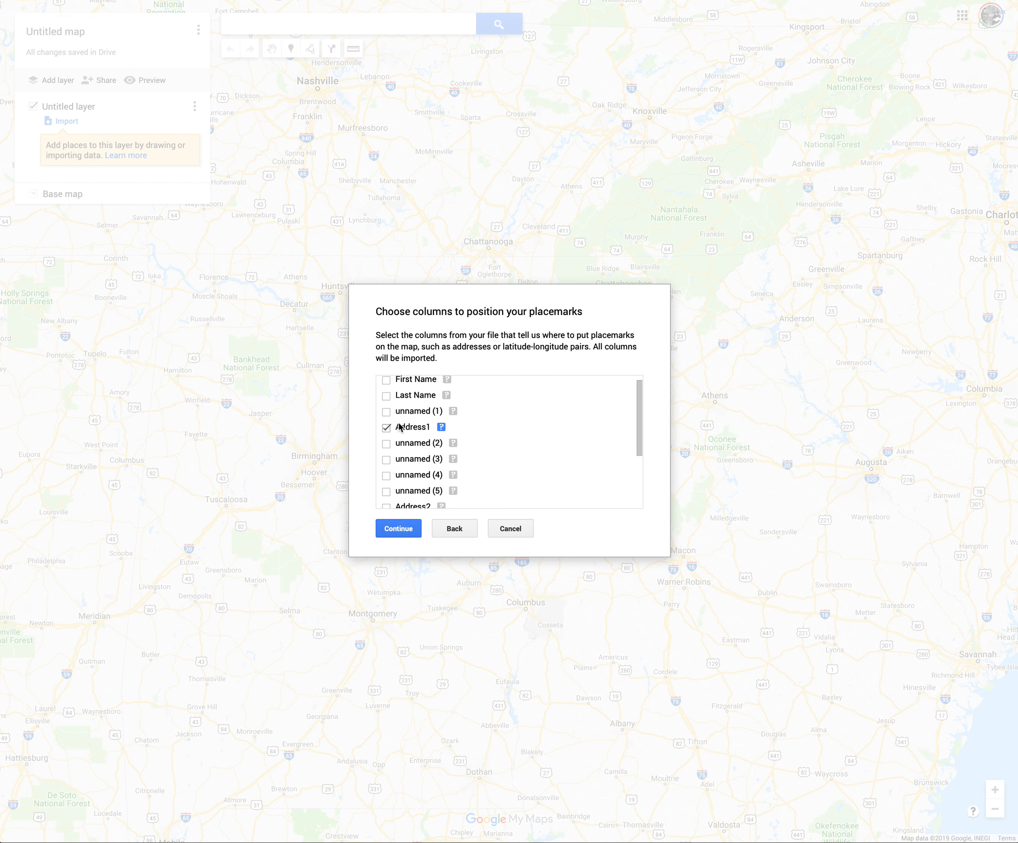
{"action": "scroll", "coordinate": [403, 430], "scroll_direction": "down", "scroll_amount": 3}
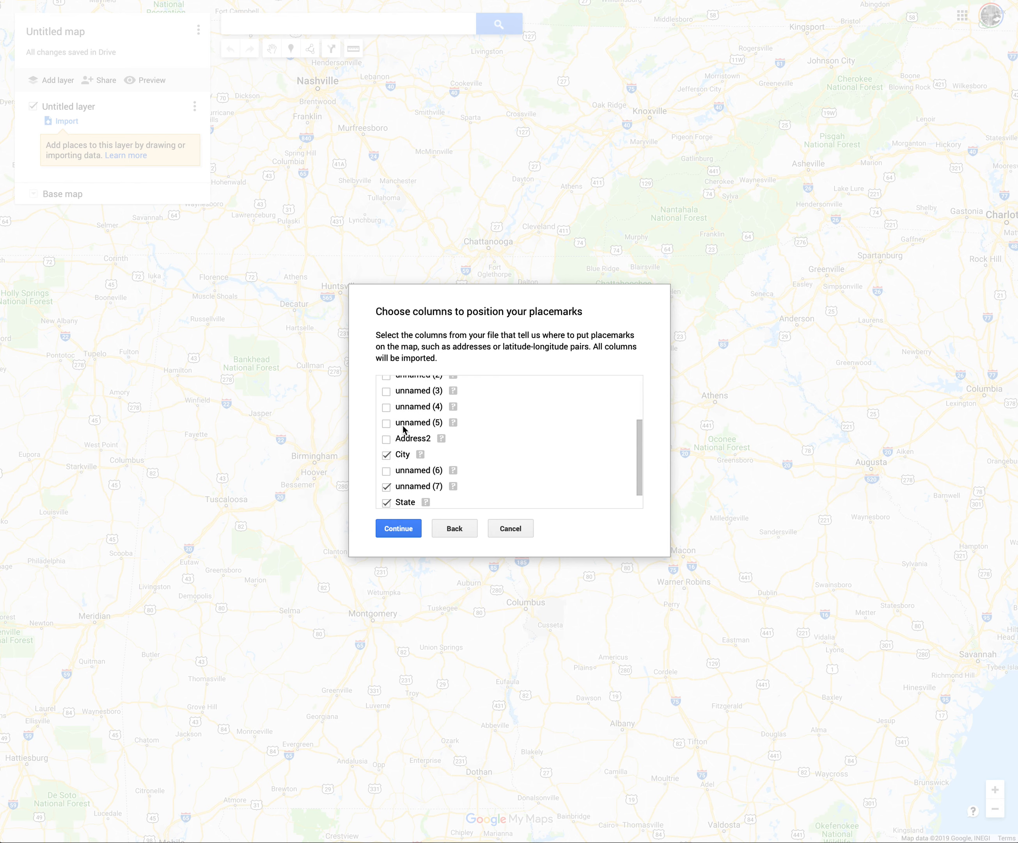
{"action": "left_click", "coordinate": [441, 437]}
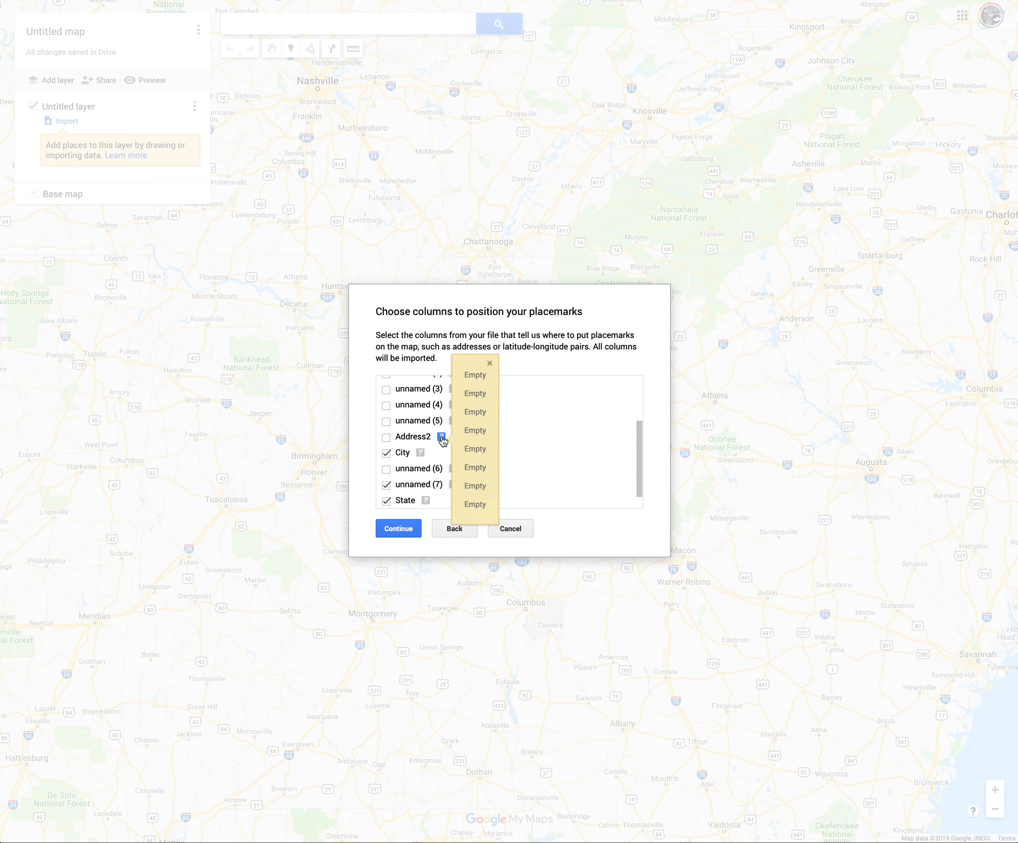
{"action": "scroll", "coordinate": [415, 462], "scroll_direction": "down", "scroll_amount": 1}
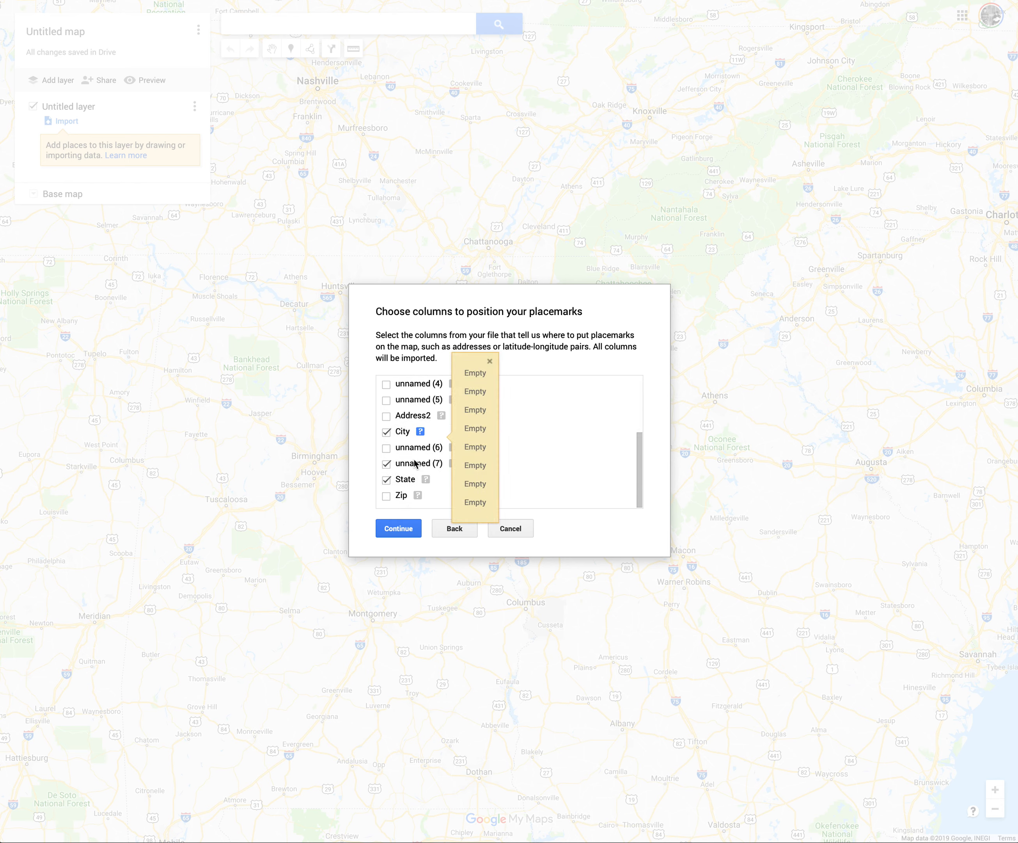
Step: Exclude the unnamed (7) column from the placemark location columns and retry the import
{"action": "left_click", "coordinate": [413, 464]}
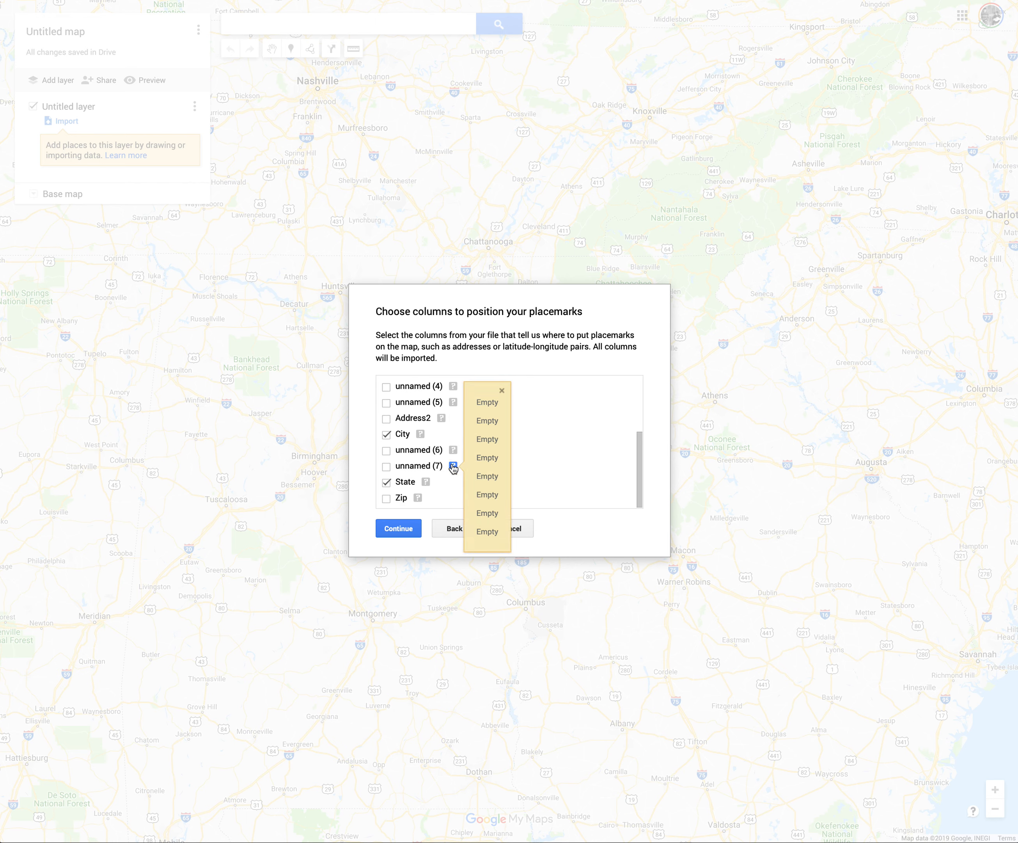
{"action": "left_click", "coordinate": [453, 466]}
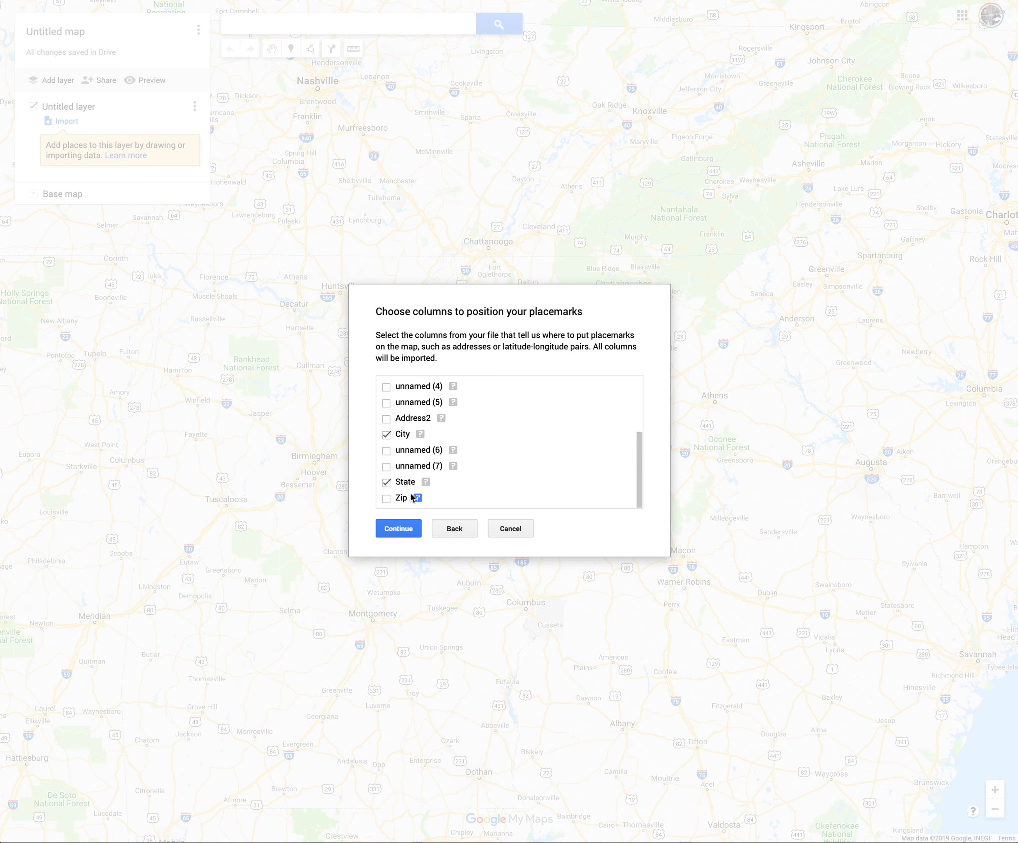
{"action": "left_click", "coordinate": [398, 528]}
{"action": "left_click", "coordinate": [398, 522]}
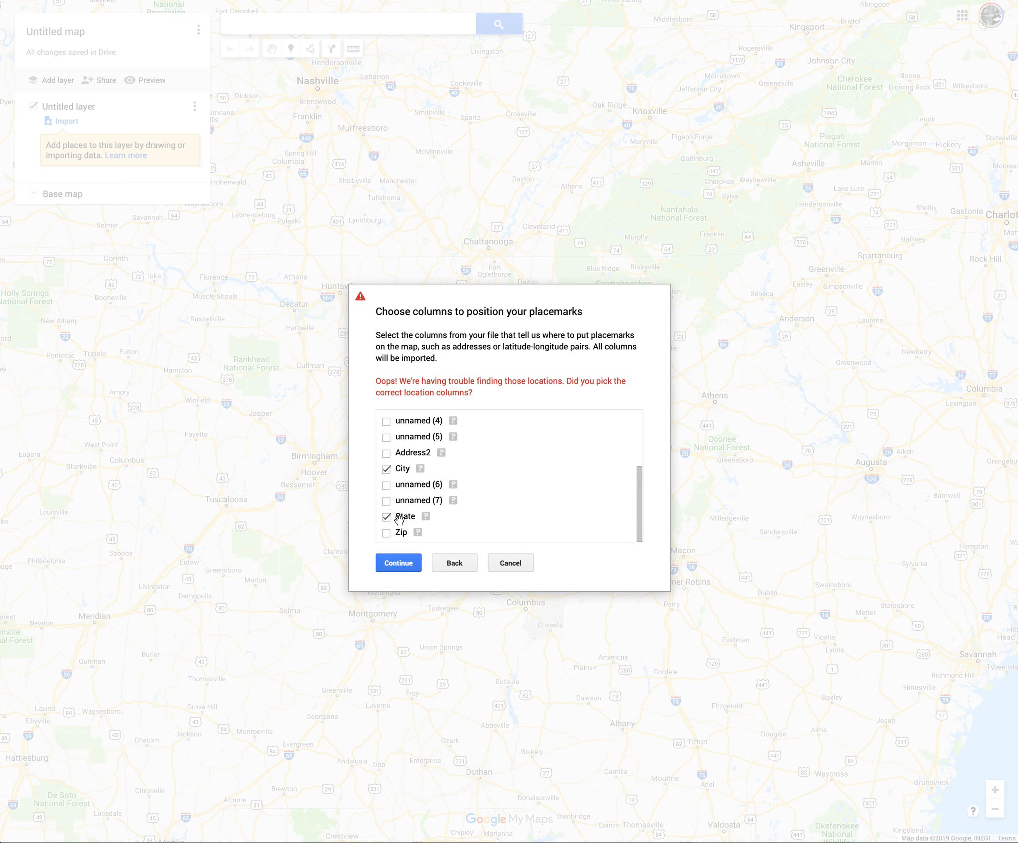
Step: Reduce the placemark location columns to Address1 alone and try the import again
{"action": "left_click", "coordinate": [386, 469]}
{"action": "scroll", "coordinate": [387, 481], "scroll_direction": "up", "scroll_amount": 5}
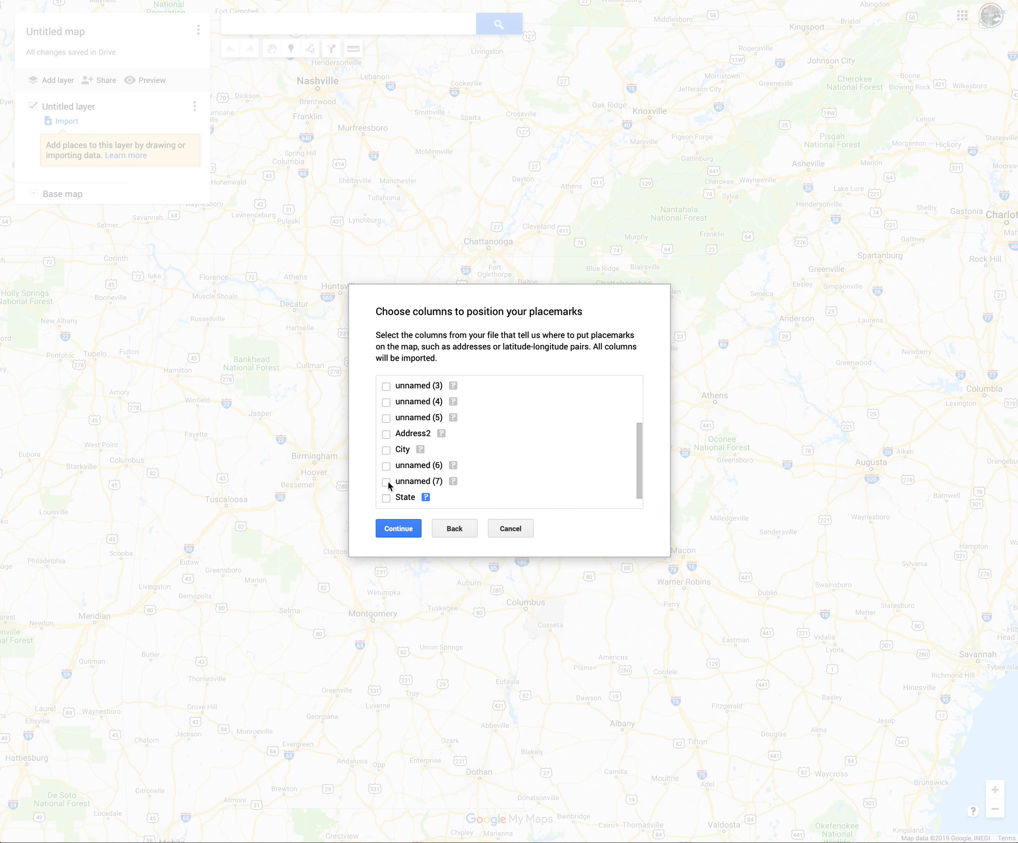
{"action": "left_click", "coordinate": [388, 435]}
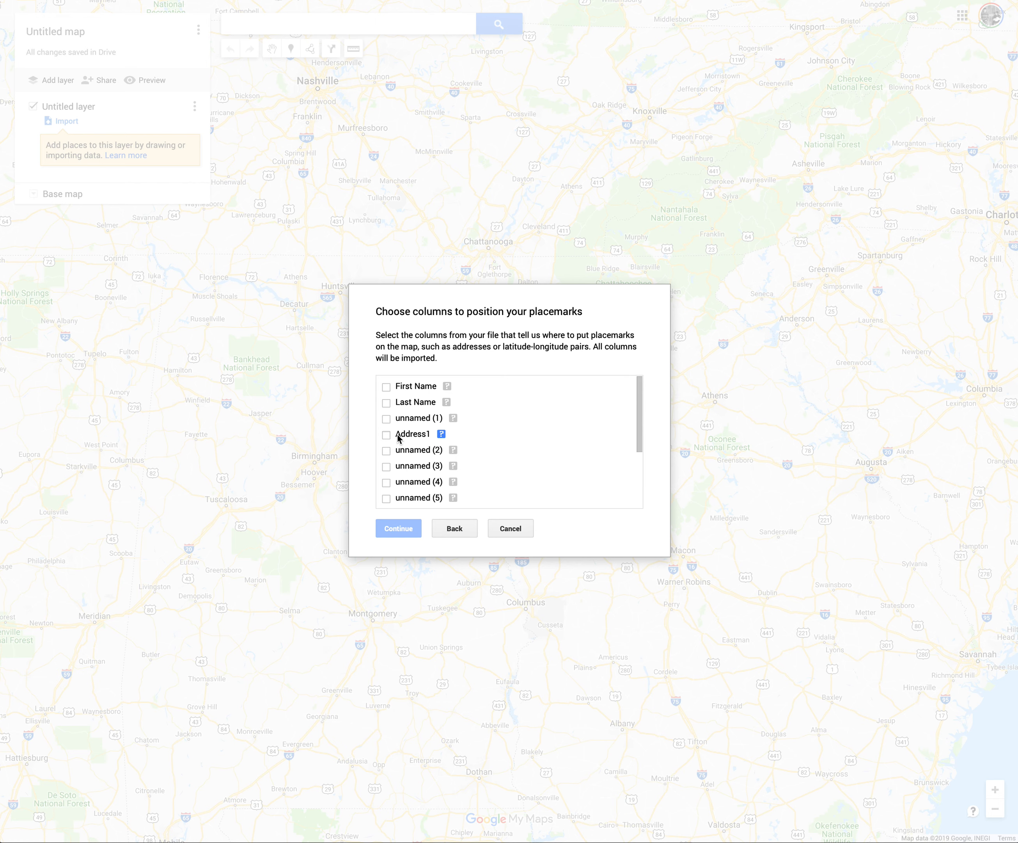
{"action": "left_click", "coordinate": [386, 436]}
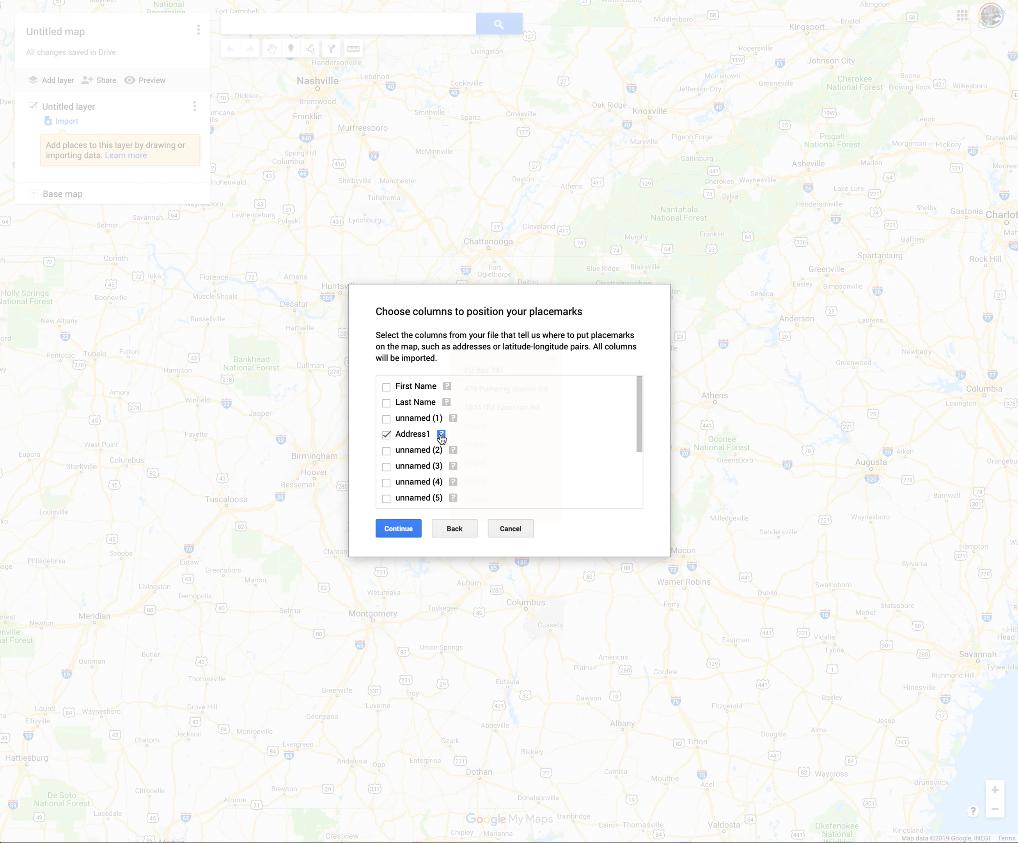
{"action": "mouse_move", "coordinate": [442, 437]}
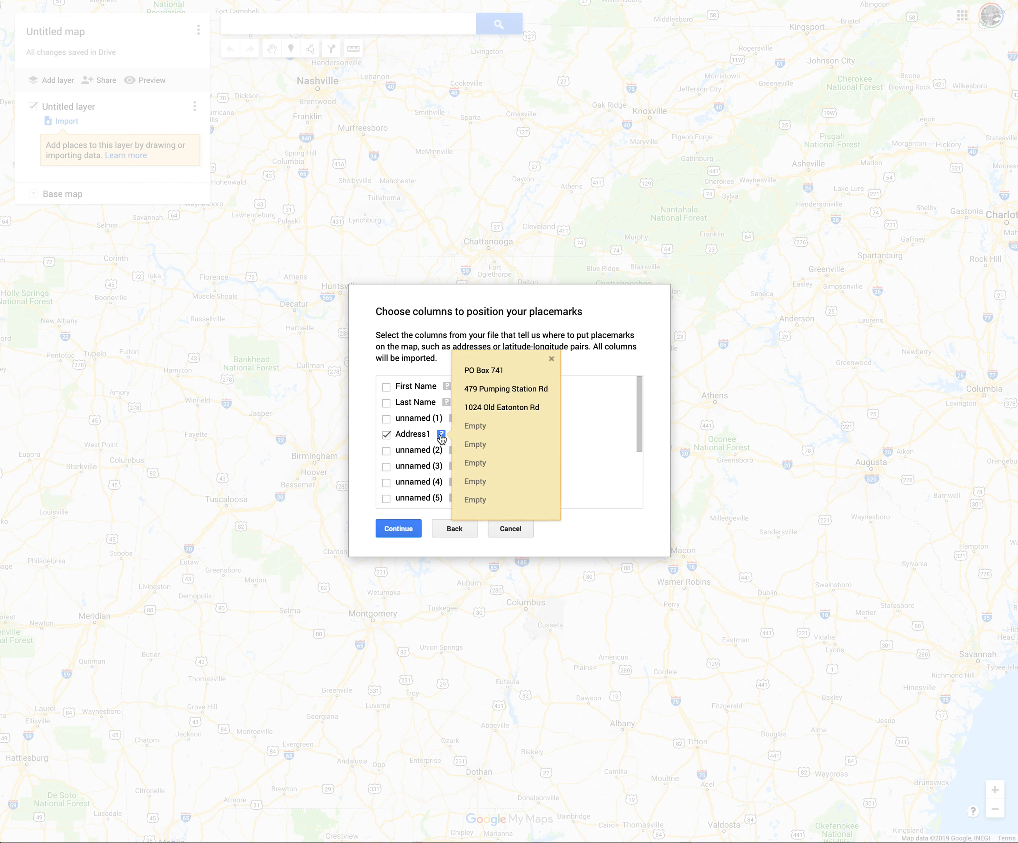
{"action": "left_click", "coordinate": [409, 436]}
{"action": "left_click", "coordinate": [409, 435]}
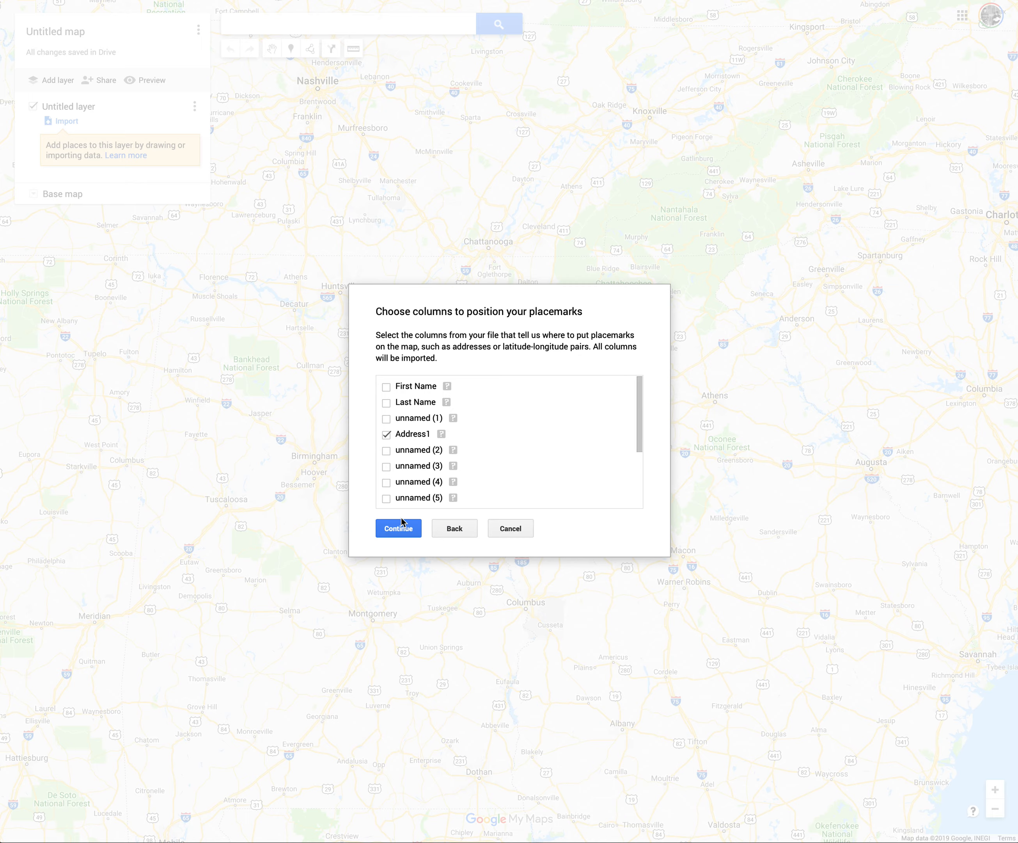
{"action": "left_click", "coordinate": [397, 529]}
{"action": "left_click", "coordinate": [399, 523]}
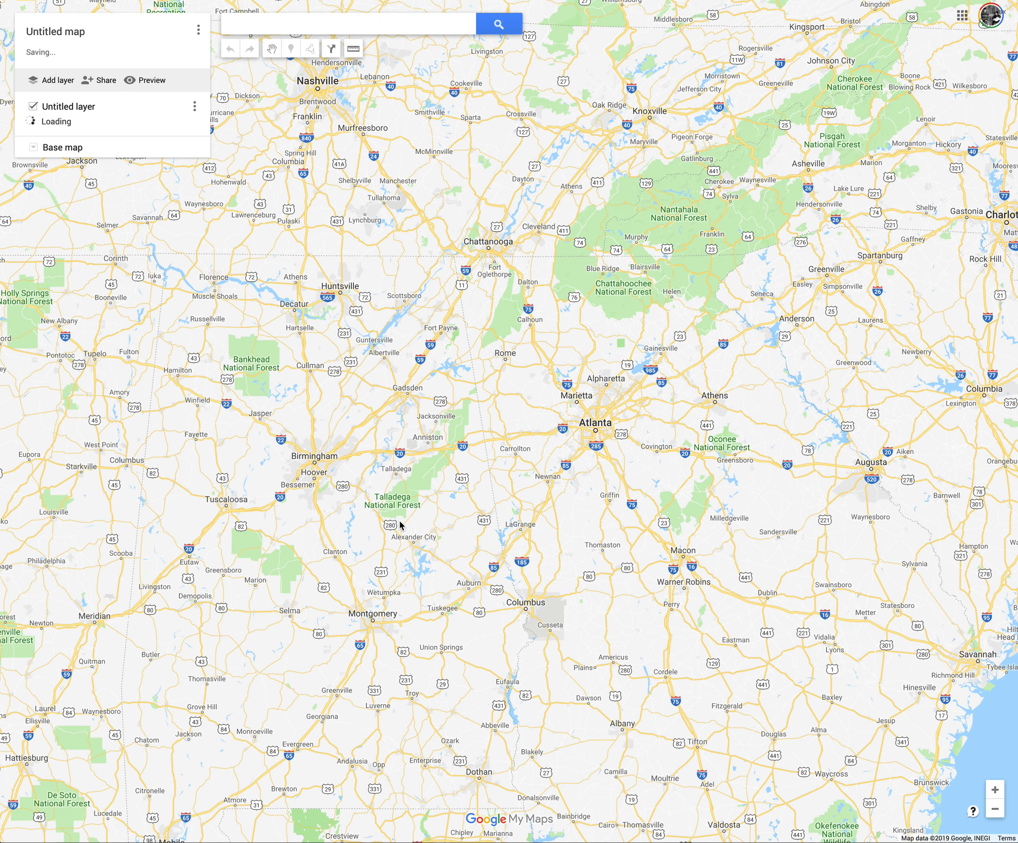
Step: Add the State, Zip and City columns to the placemark location columns and retry the import
{"action": "scroll", "coordinate": [399, 519], "scroll_direction": "down", "scroll_amount": 4}
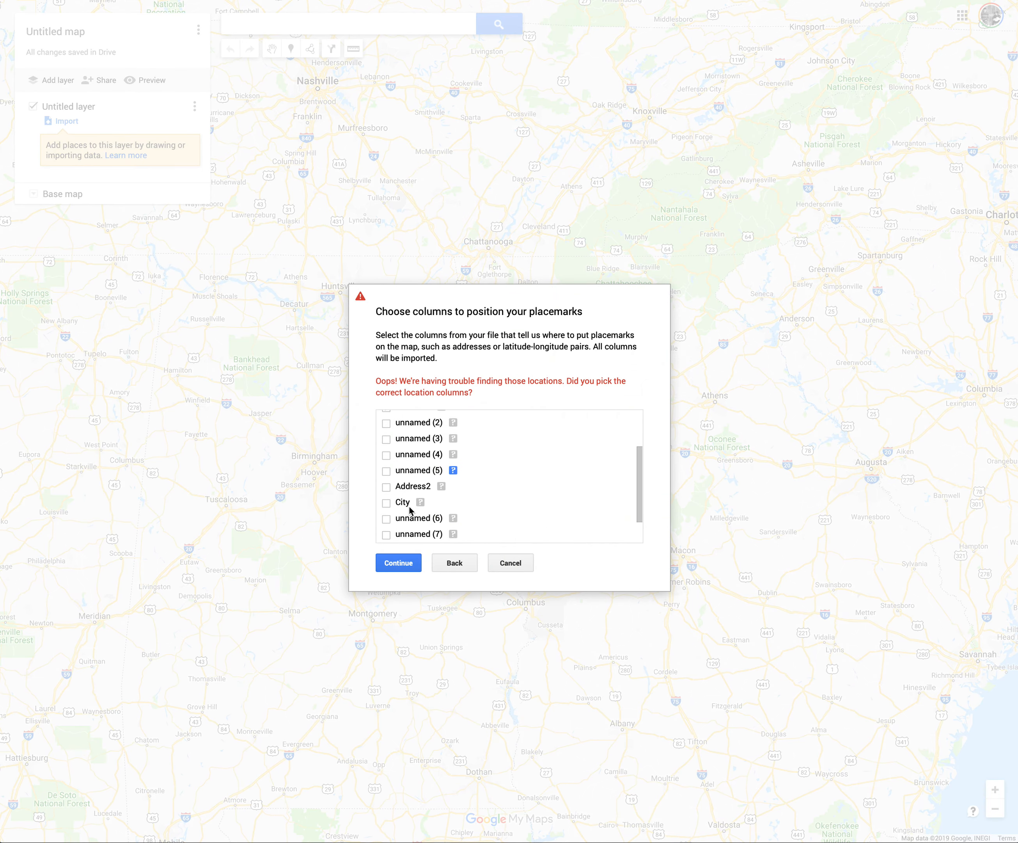
{"action": "left_click", "coordinate": [387, 517]}
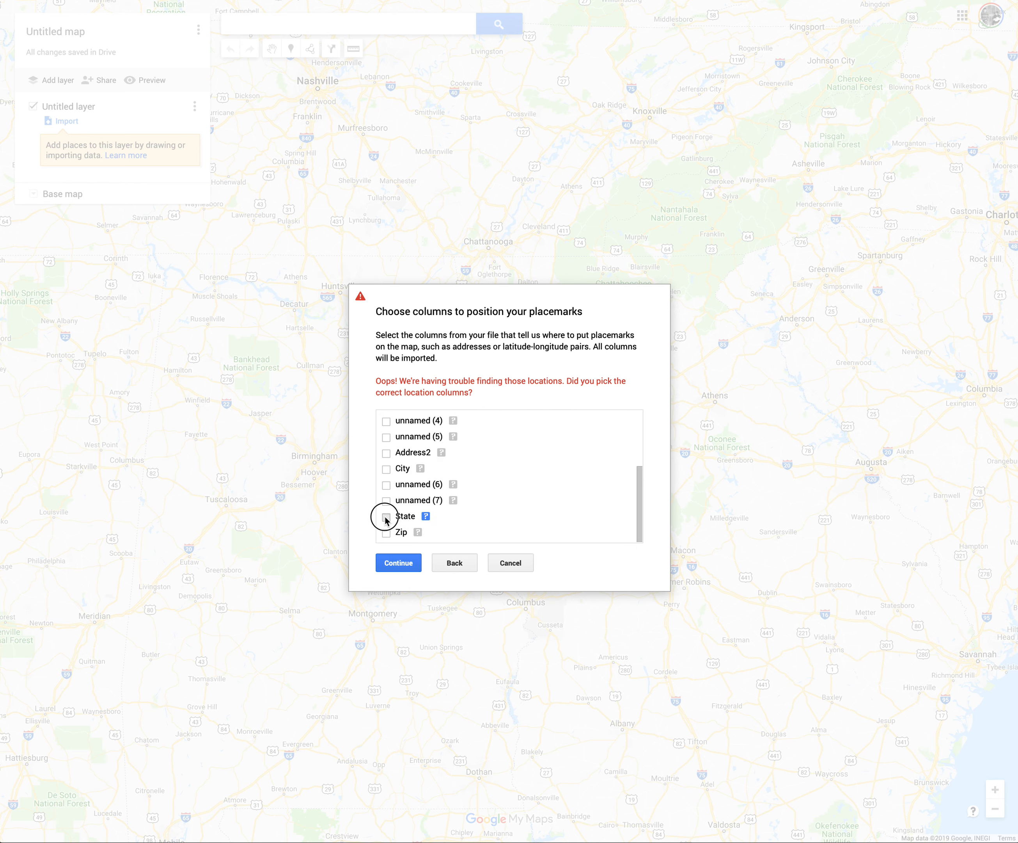
{"action": "left_click", "coordinate": [387, 498]}
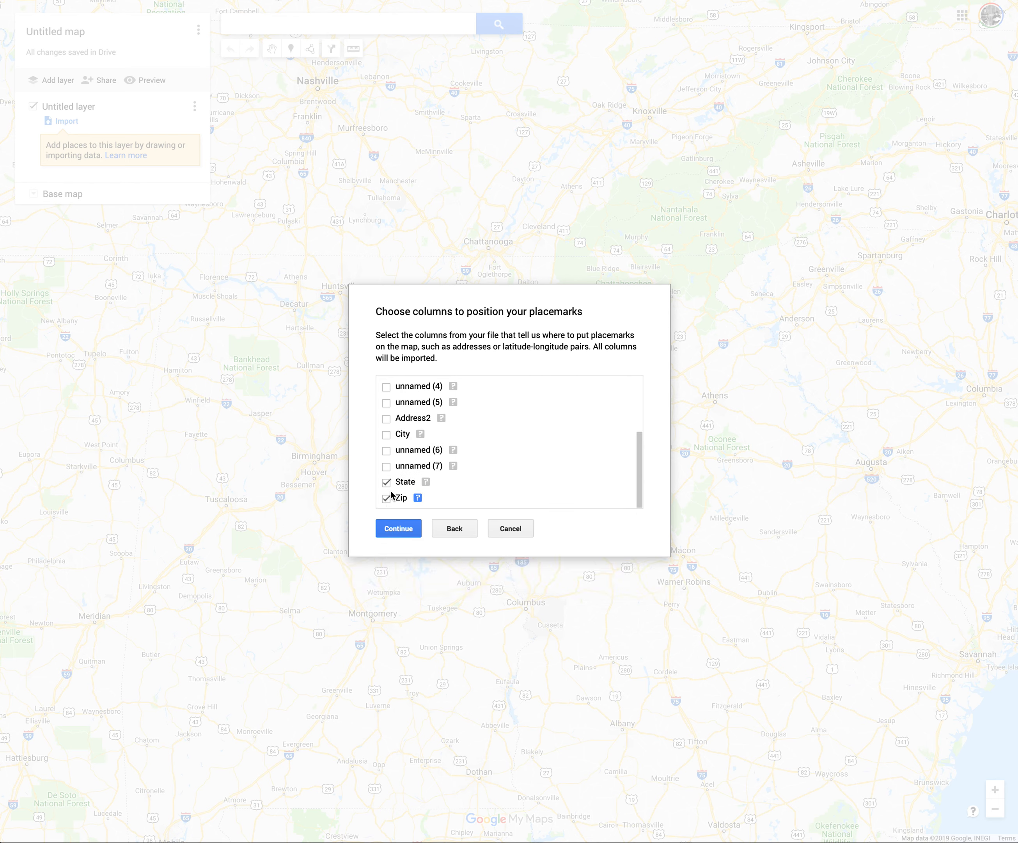
{"action": "left_click", "coordinate": [417, 497]}
{"action": "scroll", "coordinate": [419, 502], "scroll_direction": "up", "scroll_amount": 1}
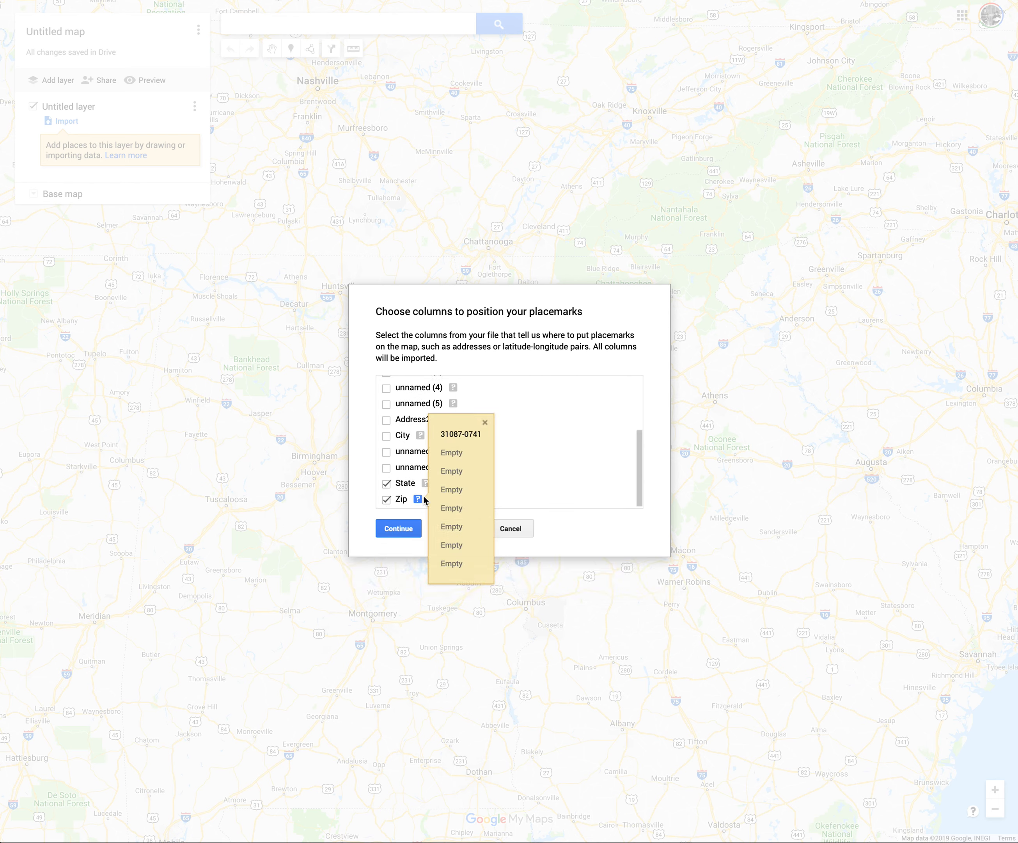
{"action": "left_click", "coordinate": [386, 435]}
{"action": "left_click", "coordinate": [401, 529]}
{"action": "left_click", "coordinate": [404, 529]}
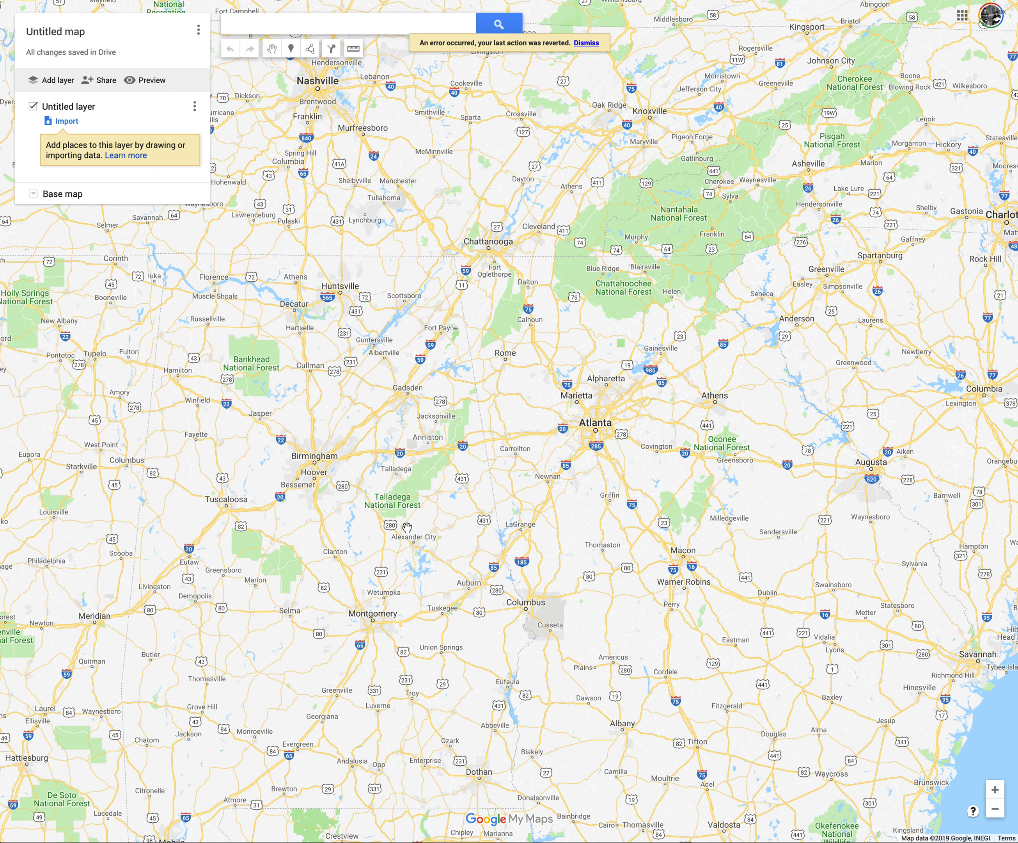
Step: Inspect the columns in the untitled layer's data table, including their column options, and close the table
{"action": "left_click", "coordinate": [197, 110]}
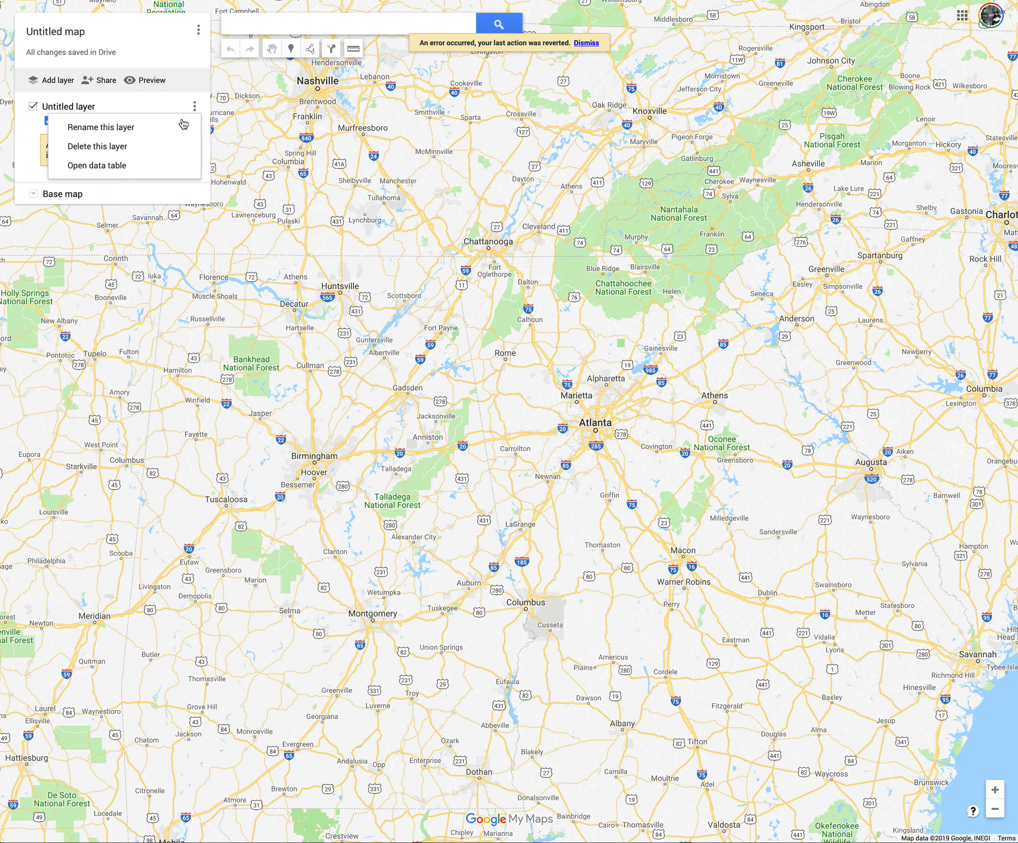
{"action": "left_click", "coordinate": [96, 170]}
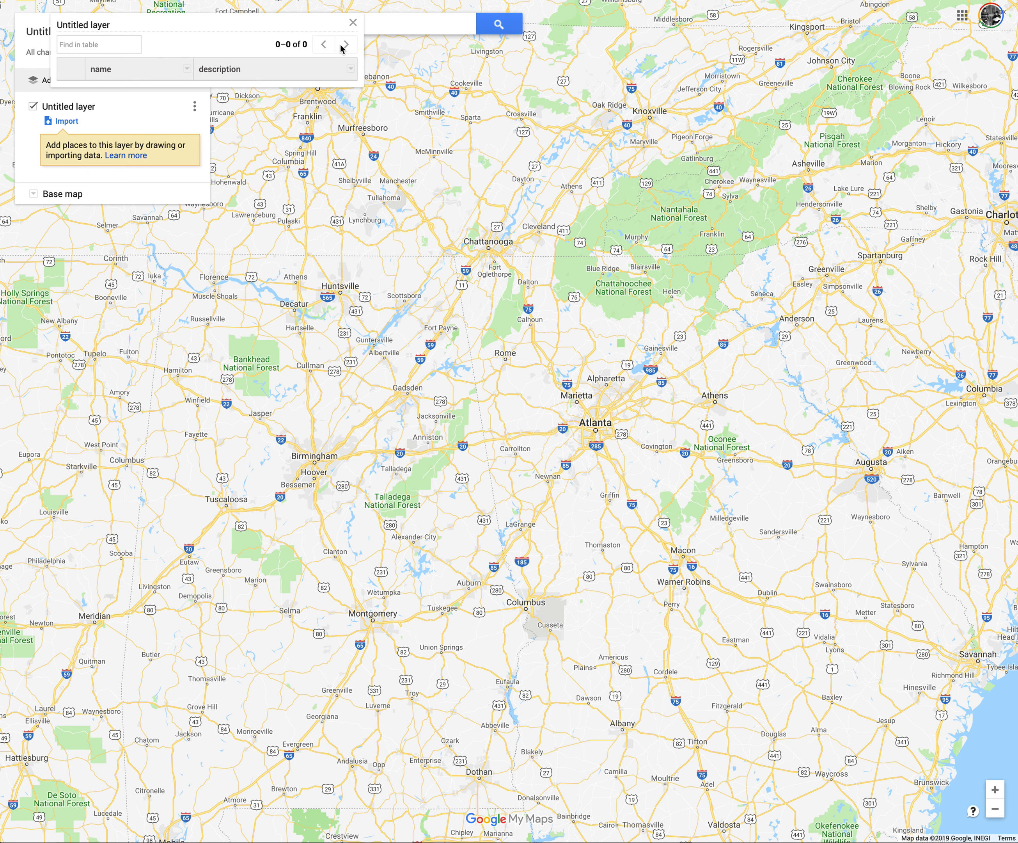
{"action": "left_click", "coordinate": [350, 69]}
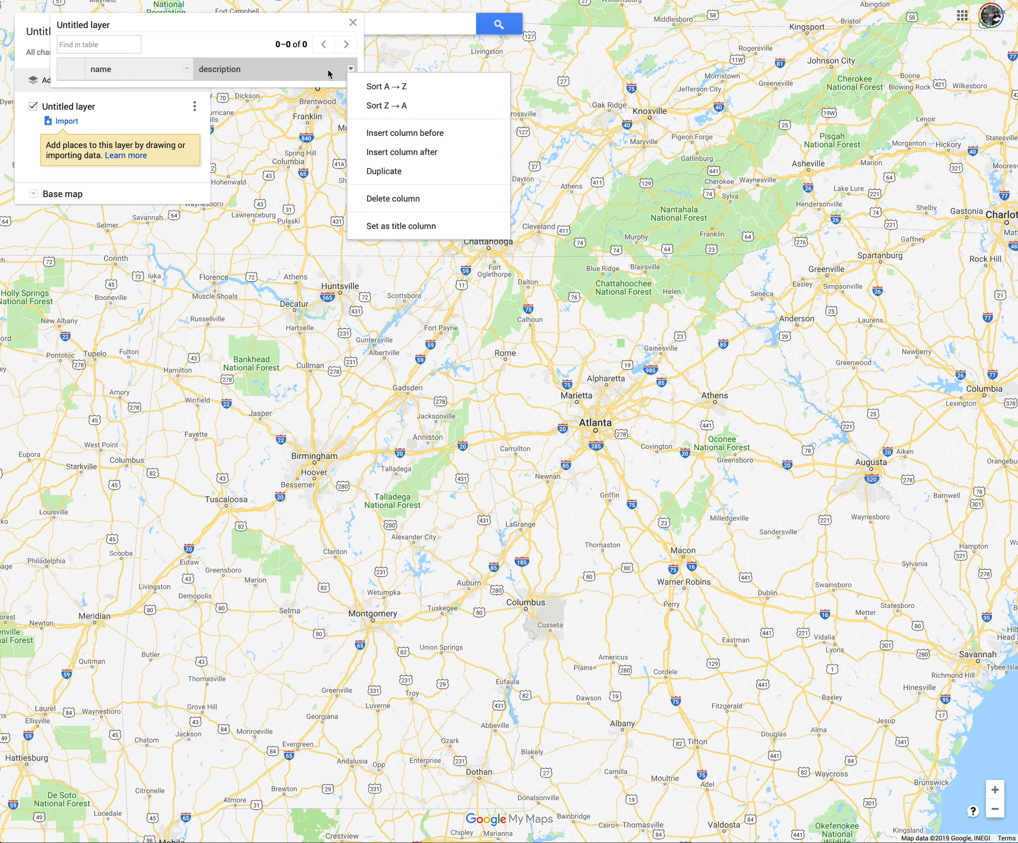
{"action": "left_click", "coordinate": [187, 70]}
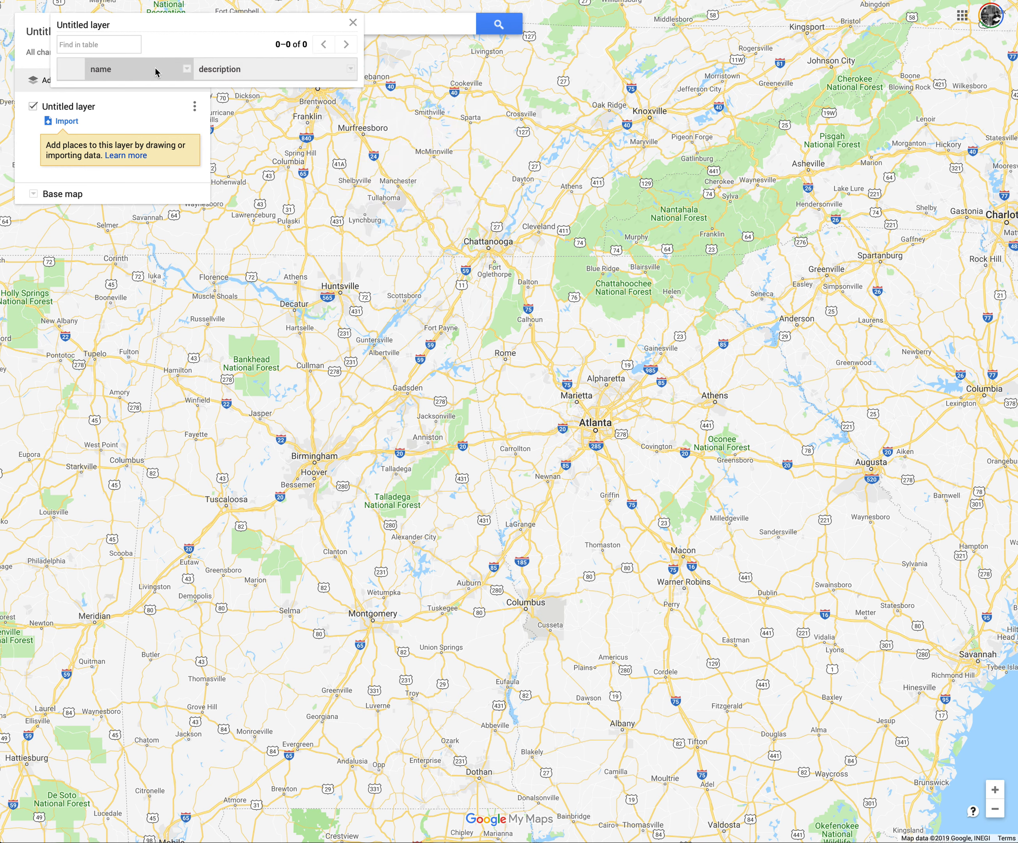
{"action": "left_click", "coordinate": [187, 70]}
{"action": "left_click", "coordinate": [188, 71]}
{"action": "left_click", "coordinate": [154, 73]}
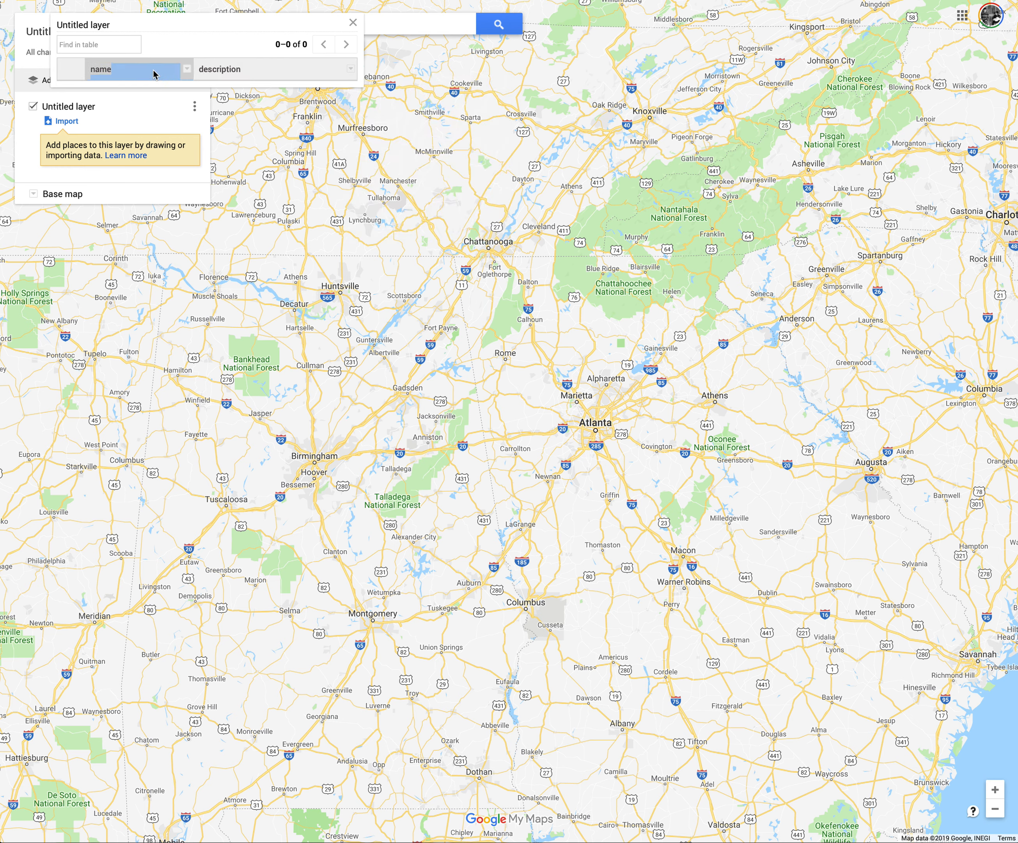
{"action": "left_click", "coordinate": [352, 23]}
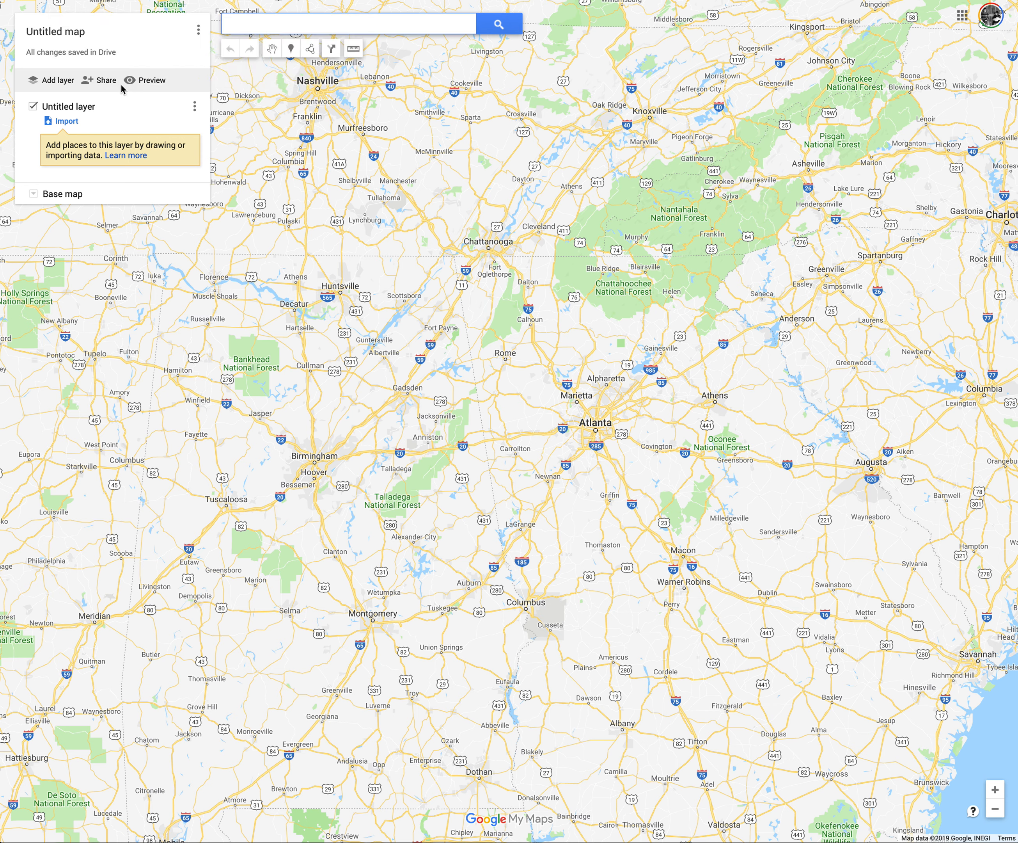
Step: Delete the untitled layer from the map and confirm its removal
{"action": "left_click", "coordinate": [194, 108]}
{"action": "left_click", "coordinate": [109, 147]}
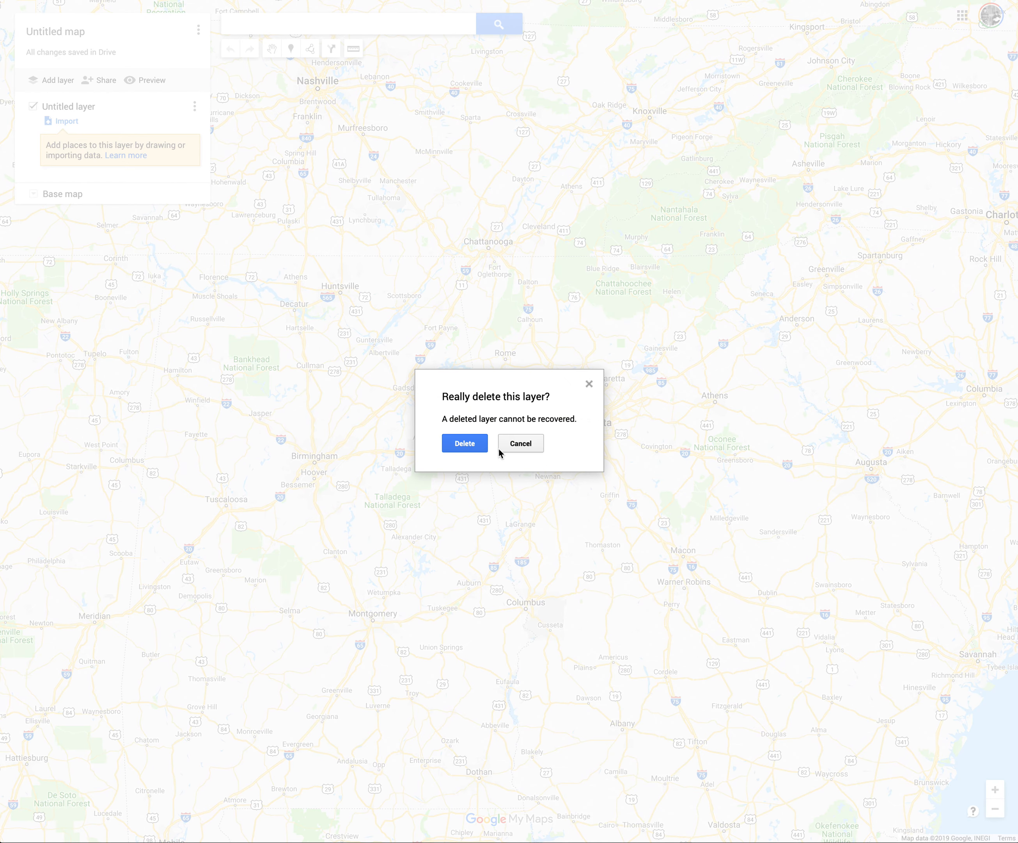
{"action": "left_click", "coordinate": [461, 442]}
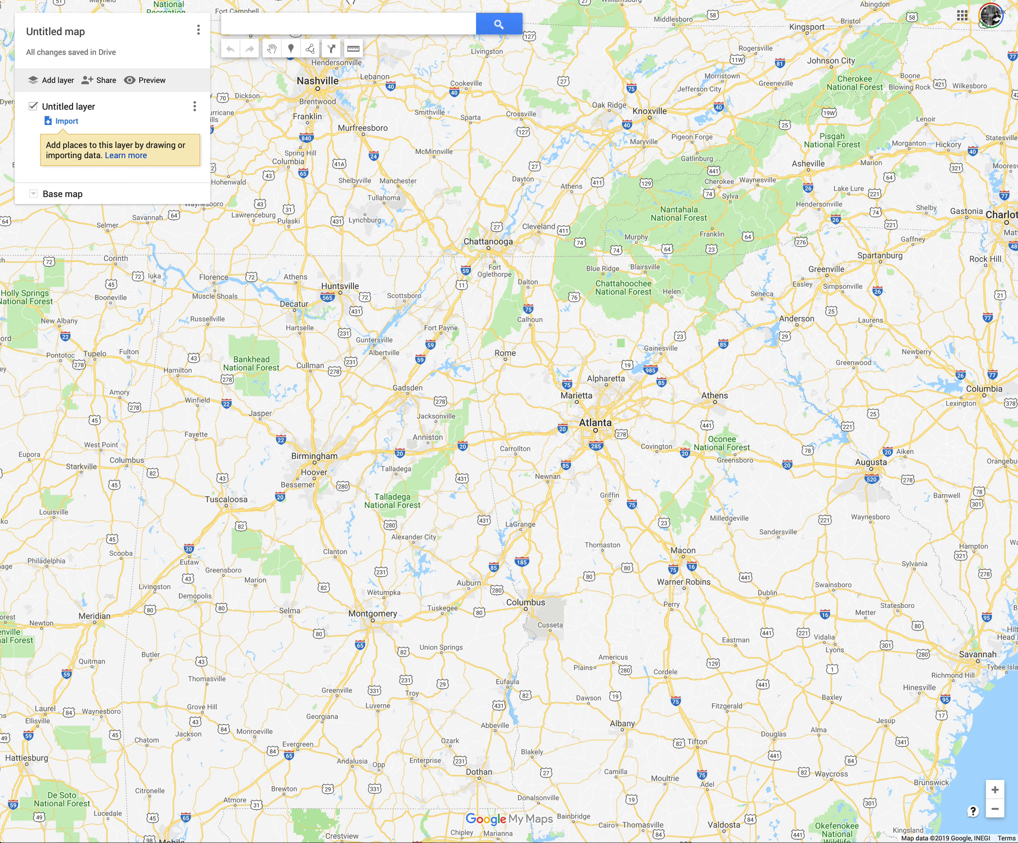
Step: Go to the saved maps list in Google Maps and open the untitled map dated March 10, 2019 in My Maps
{"action": "left_click", "coordinate": [415, 1]}
{"action": "left_click", "coordinate": [525, 0]}
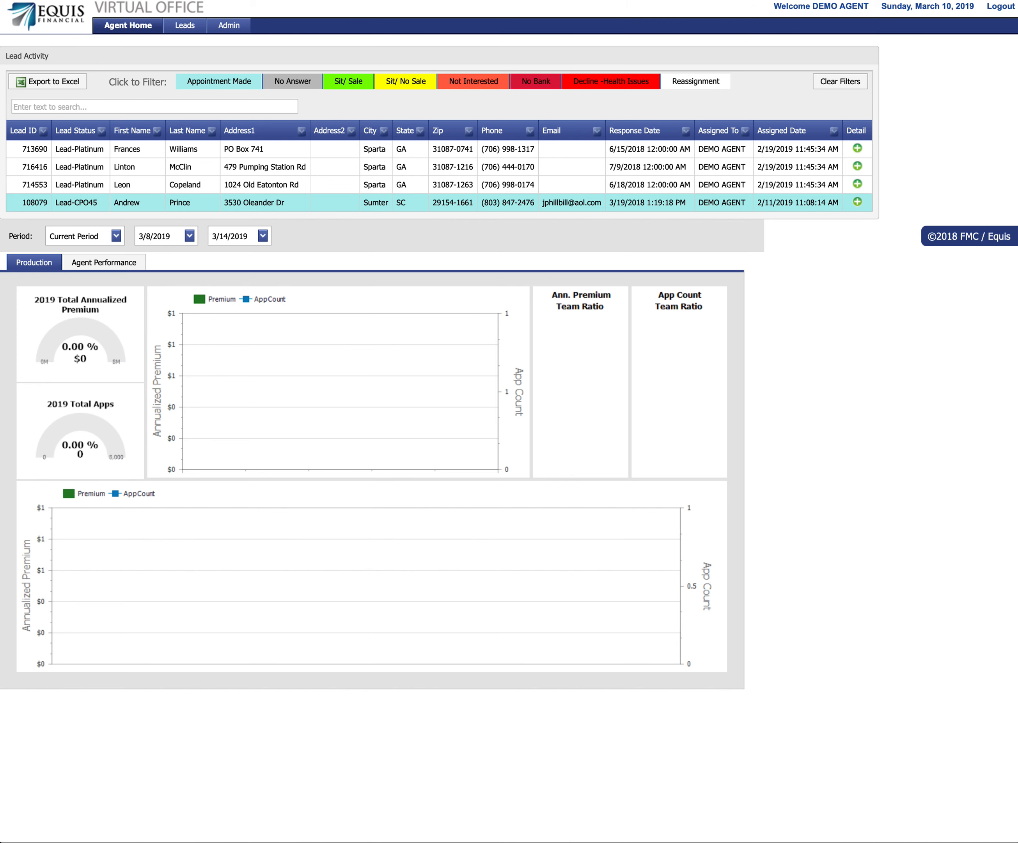
{"action": "left_click", "coordinate": [631, 0]}
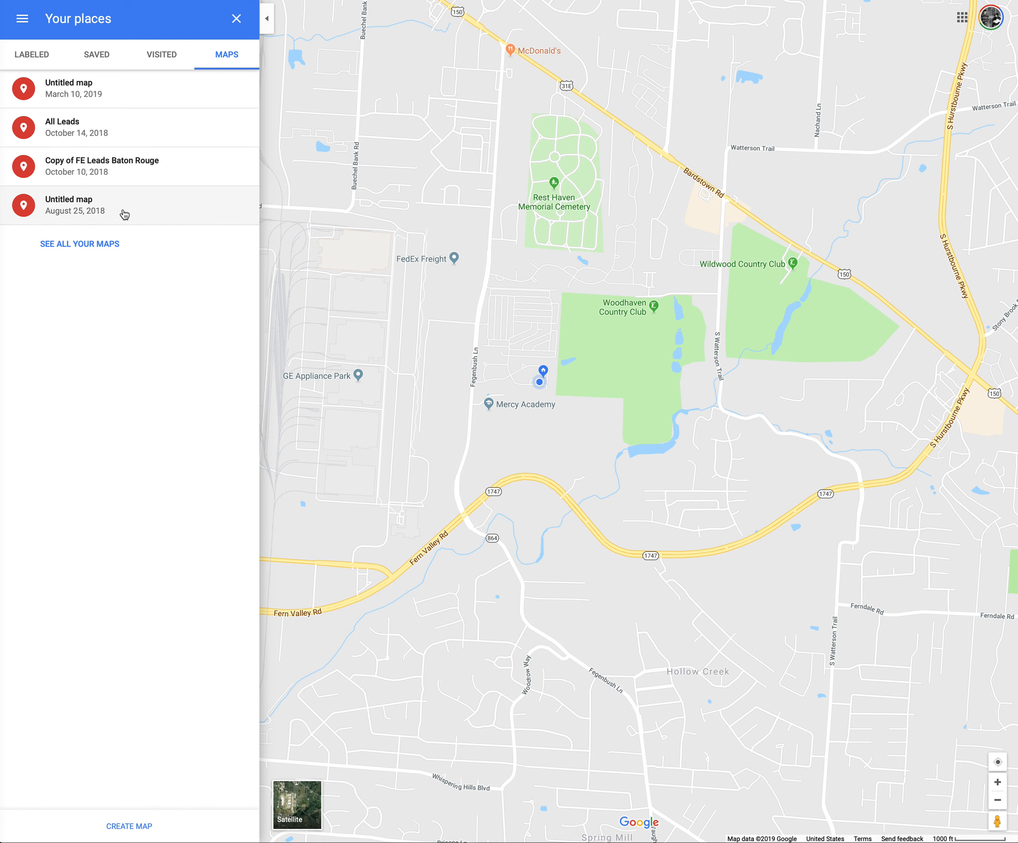
{"action": "right_click", "coordinate": [137, 92]}
{"action": "left_click", "coordinate": [108, 90]}
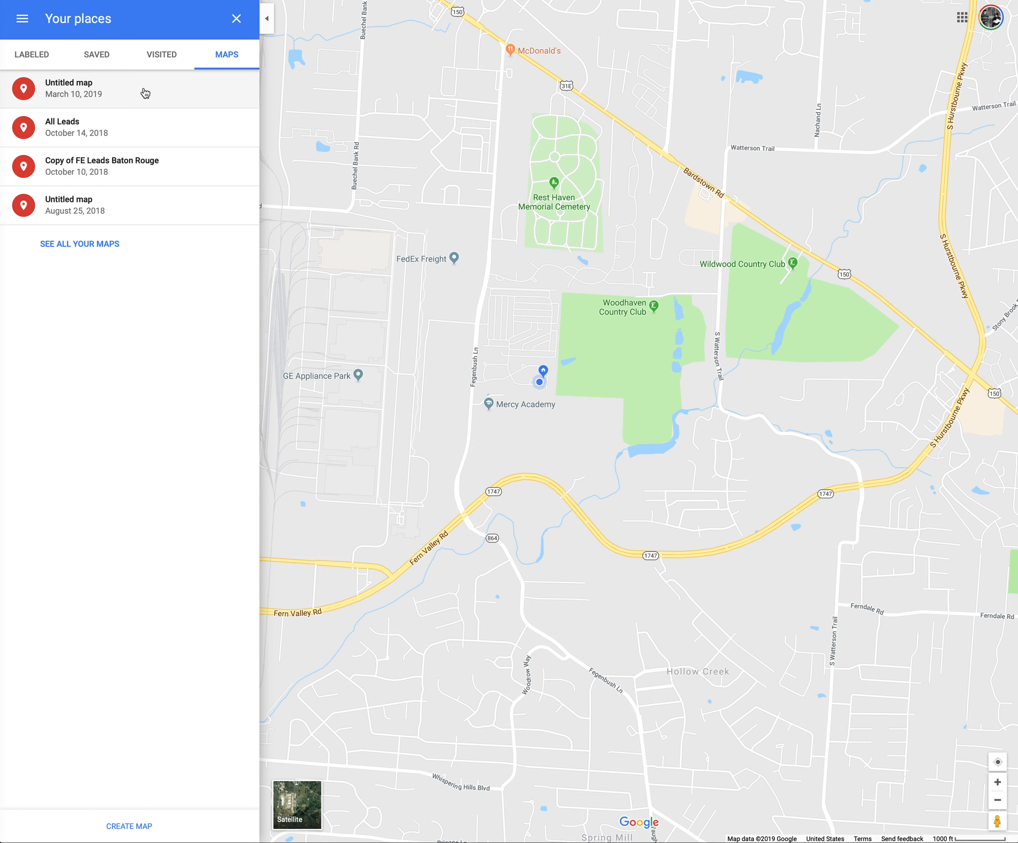
{"action": "left_click", "coordinate": [143, 90]}
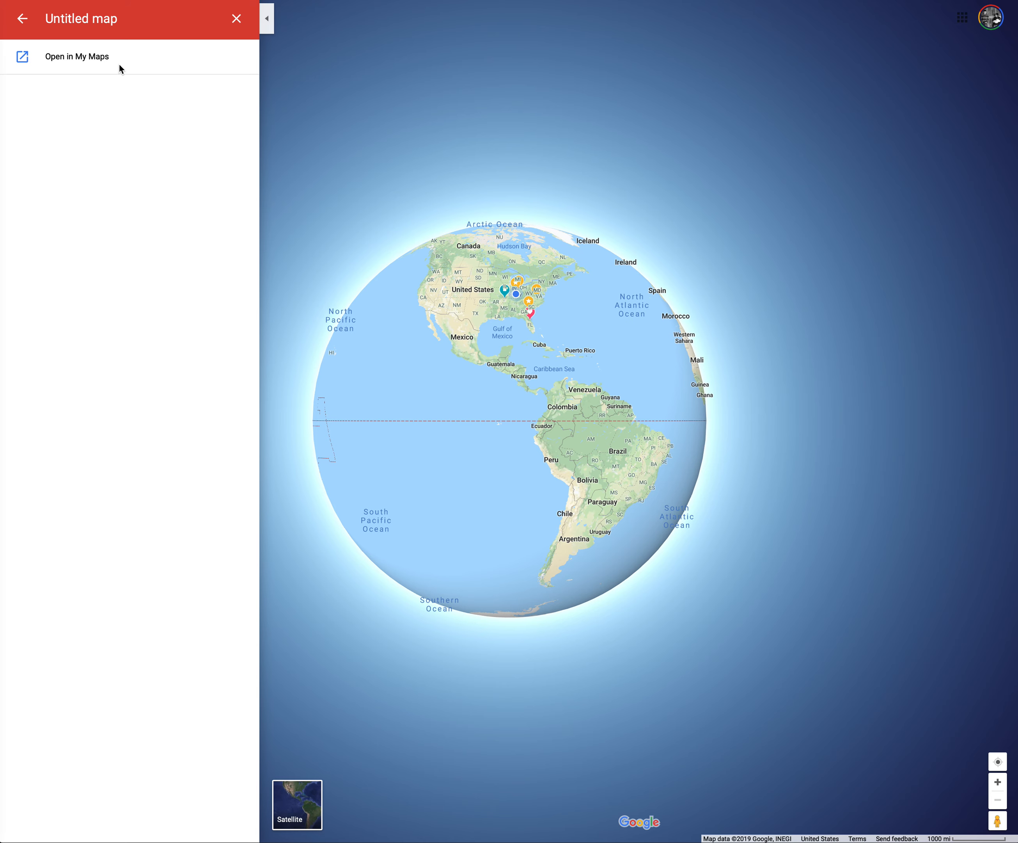
{"action": "left_click", "coordinate": [93, 60]}
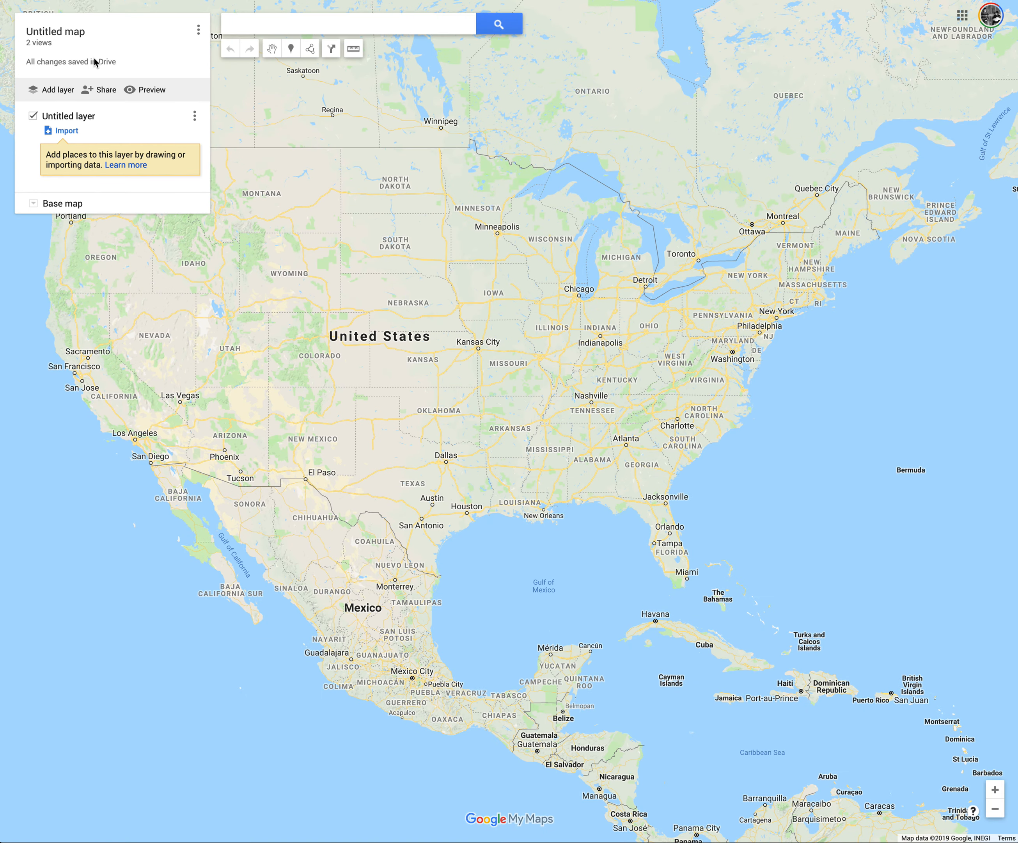
Step: Look at the untitled layer's data table in the reopened map and close it
{"action": "left_click", "coordinate": [195, 115]}
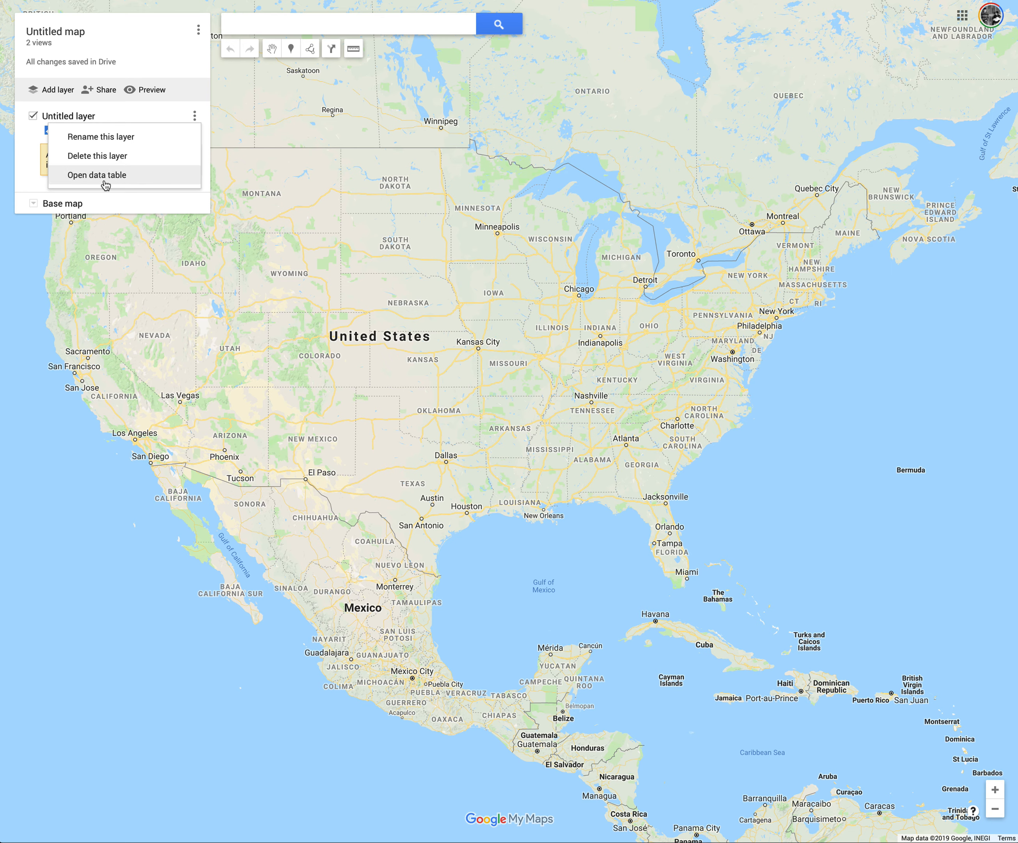
{"action": "left_click", "coordinate": [106, 181]}
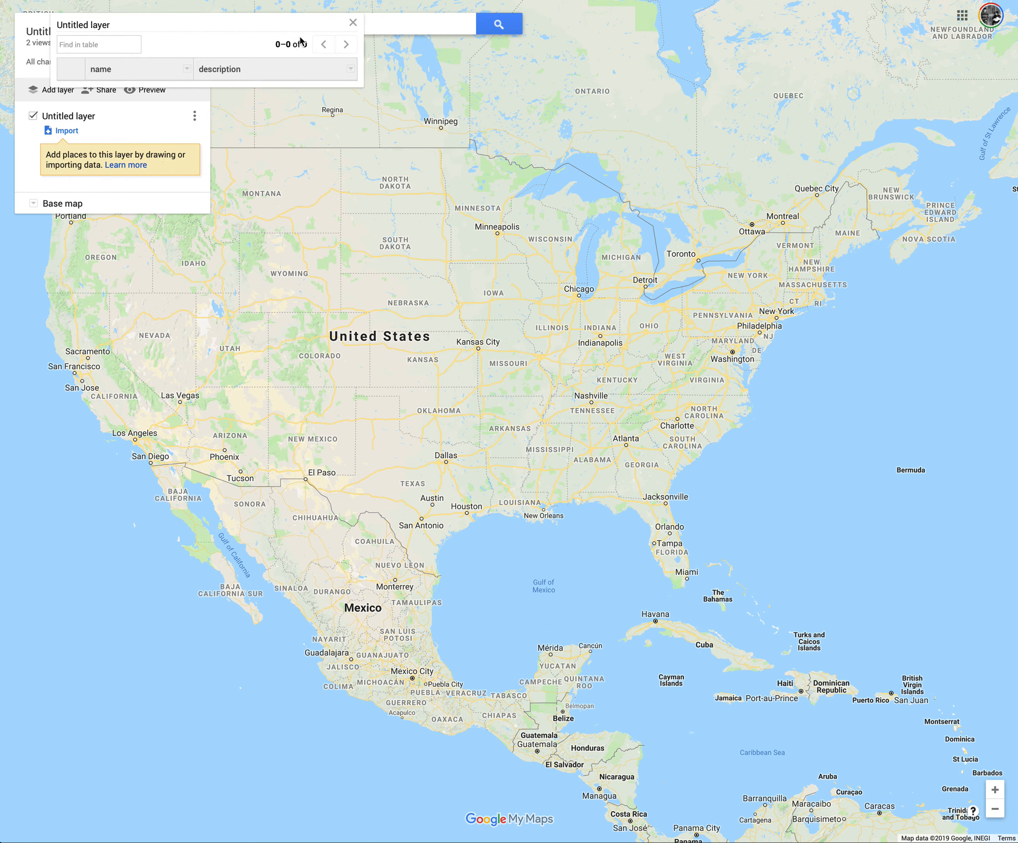
{"action": "left_click", "coordinate": [353, 23]}
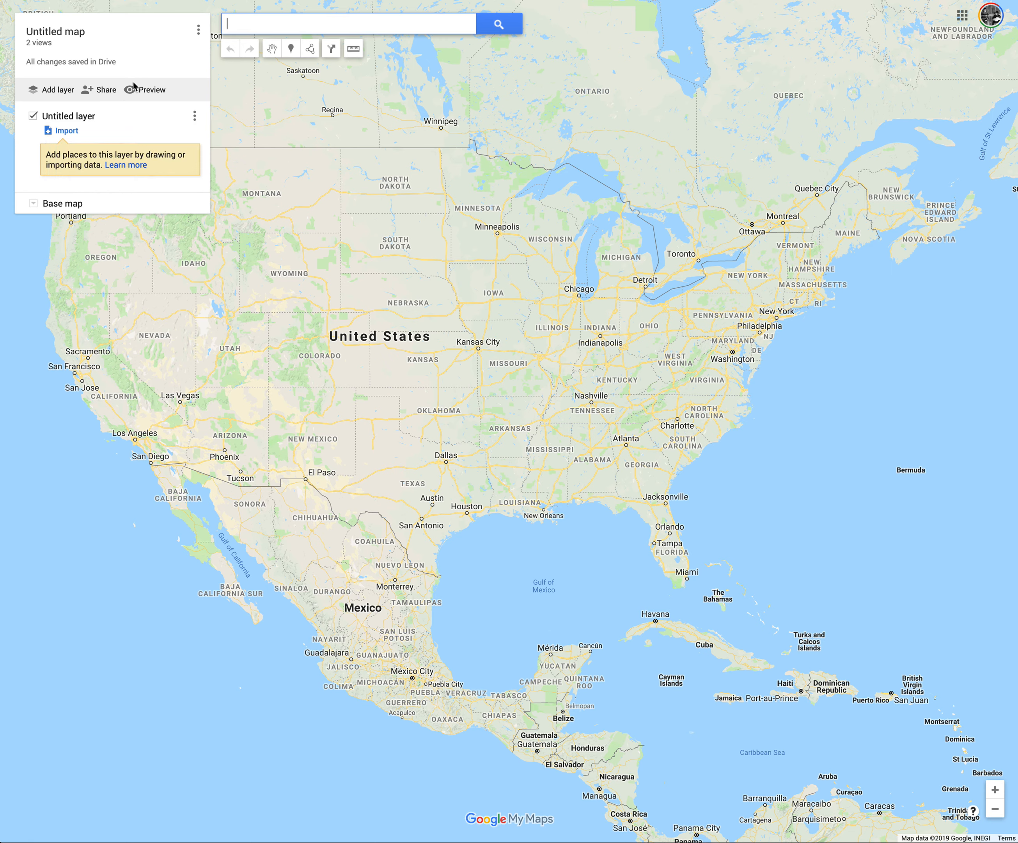
Step: Move the untitled map to the trash and confirm the deletion
{"action": "left_click", "coordinate": [199, 32]}
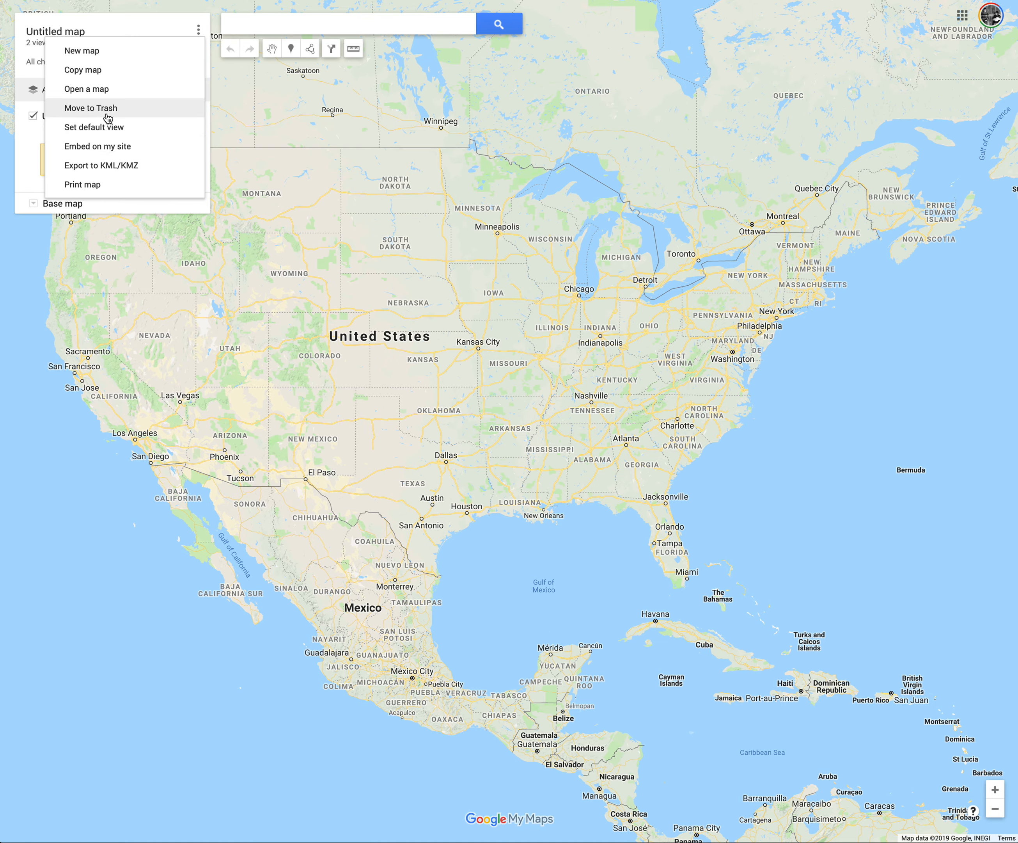
{"action": "left_click", "coordinate": [106, 109]}
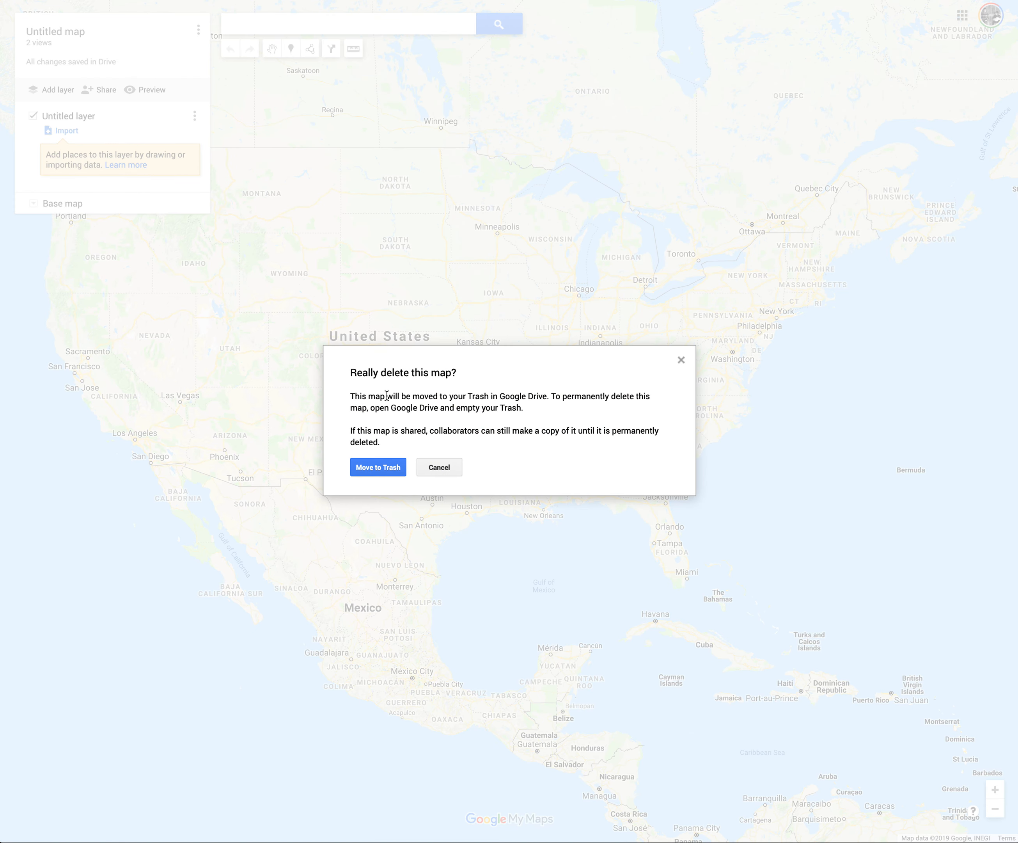
{"action": "left_click", "coordinate": [379, 467]}
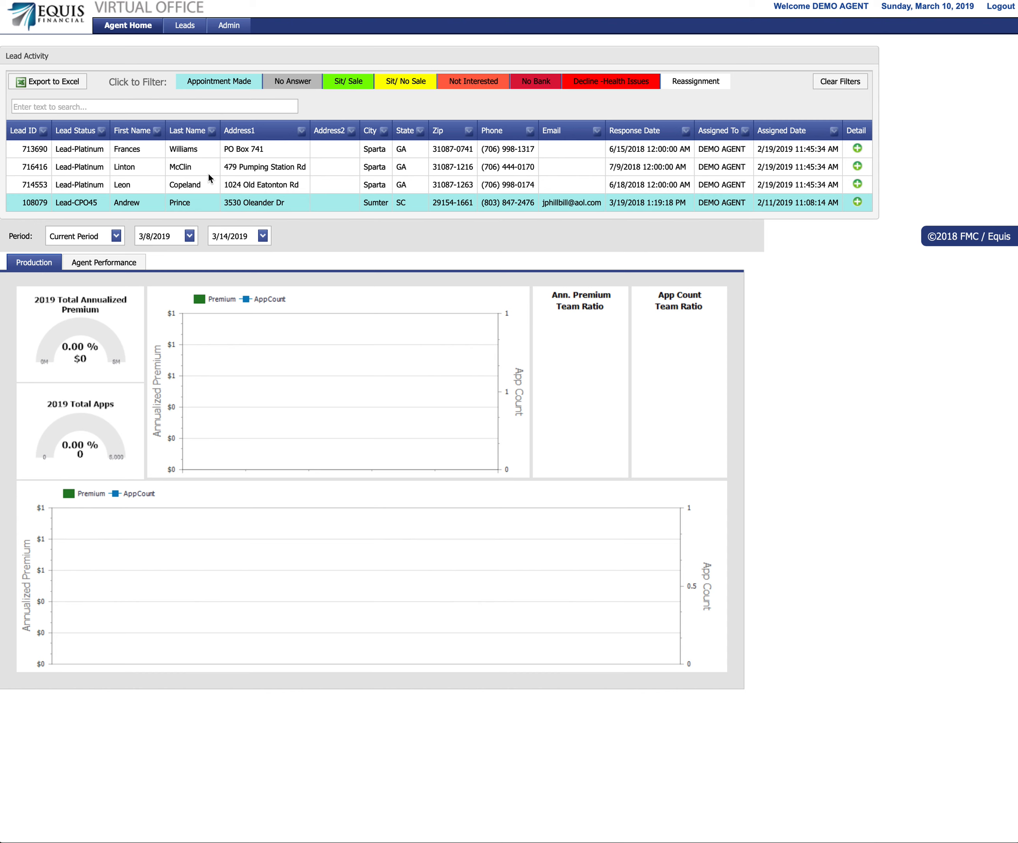
Step: Export the lead activity list from the Equis Virtual Office page to Excel and open the file with its window fitted on screen
{"action": "left_click", "coordinate": [45, 85]}
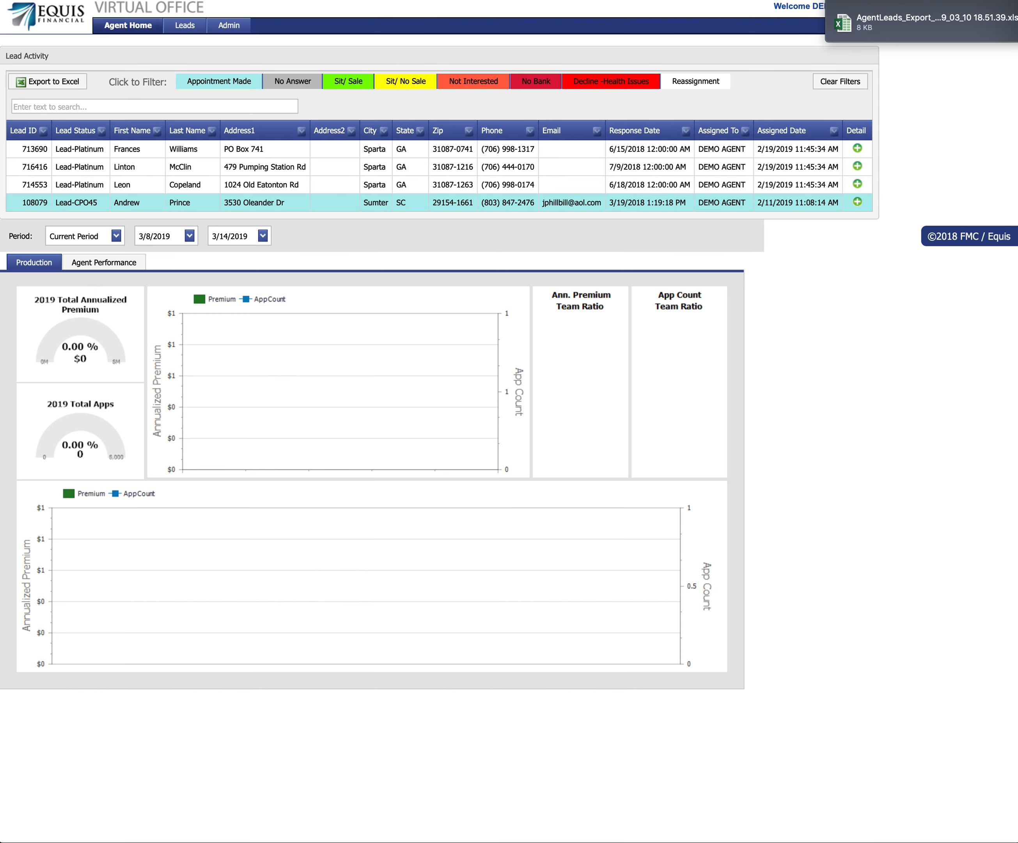
{"action": "left_click", "coordinate": [898, 30]}
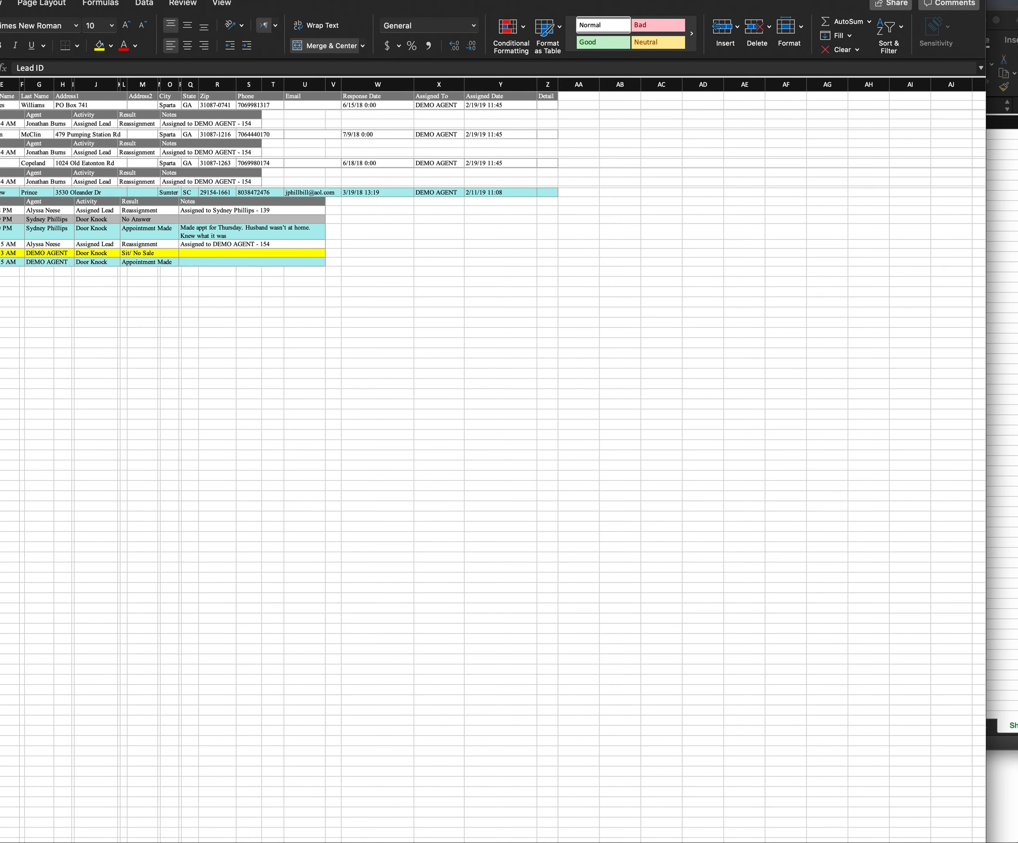
{"action": "left_click_drag", "start_coordinate": [985, 0], "coordinate": [785, 41]}
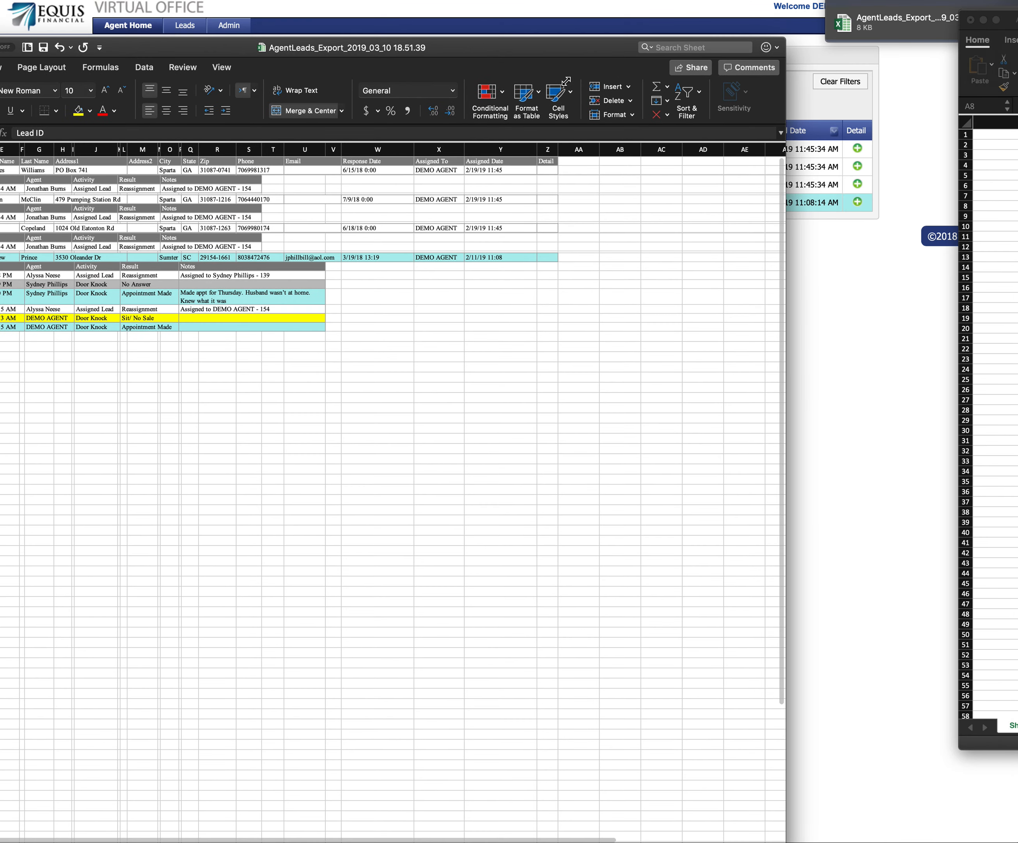
{"action": "left_click_drag", "start_coordinate": [580, 53], "coordinate": [711, 3]}
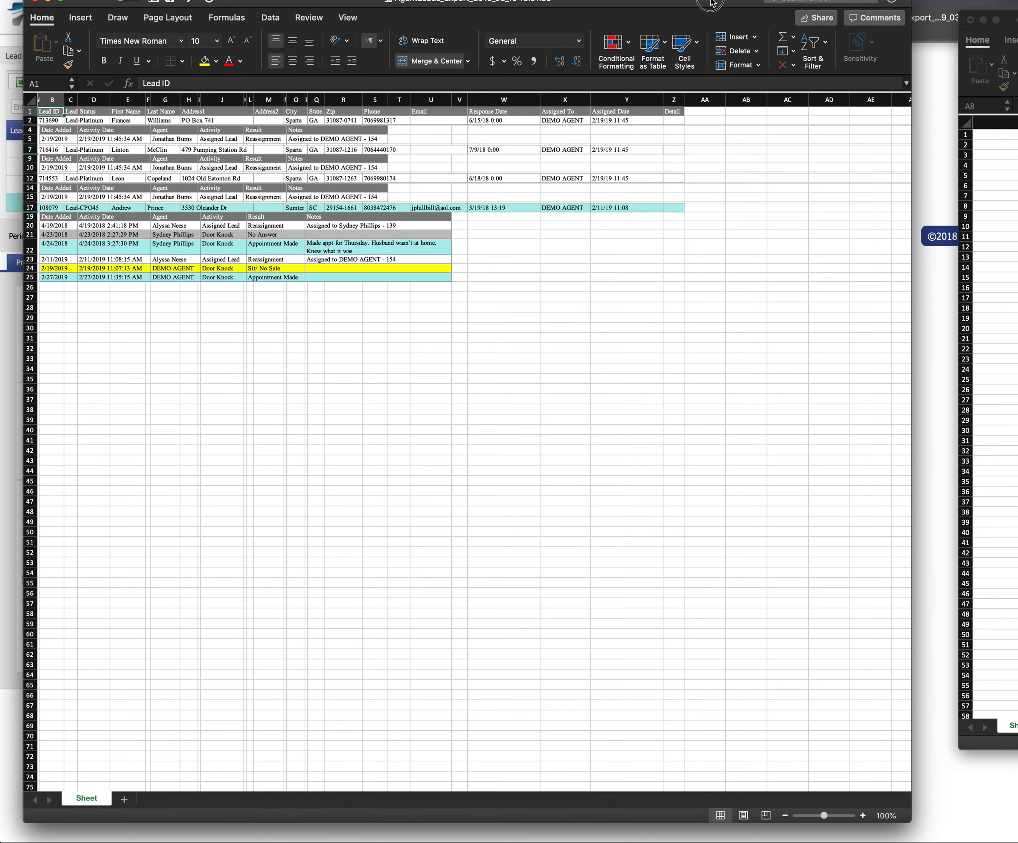
{"action": "left_click", "coordinate": [119, 137]}
{"action": "left_click", "coordinate": [132, 186]}
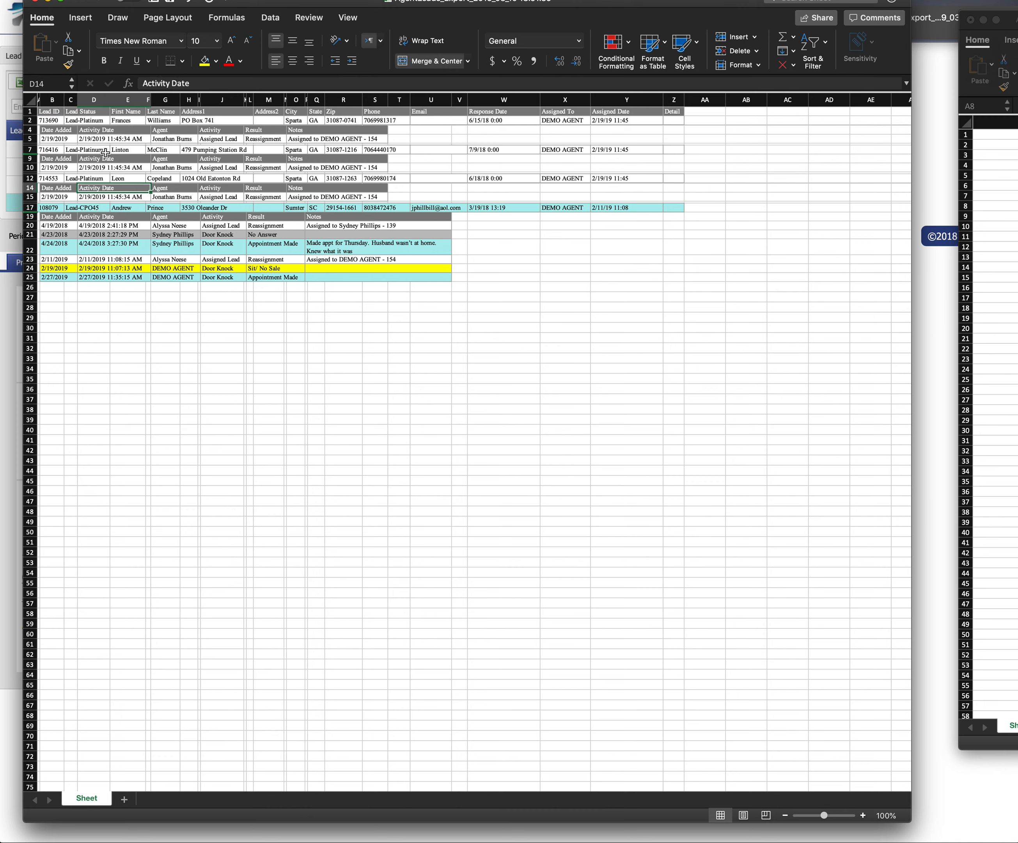
{"action": "left_click", "coordinate": [124, 122]}
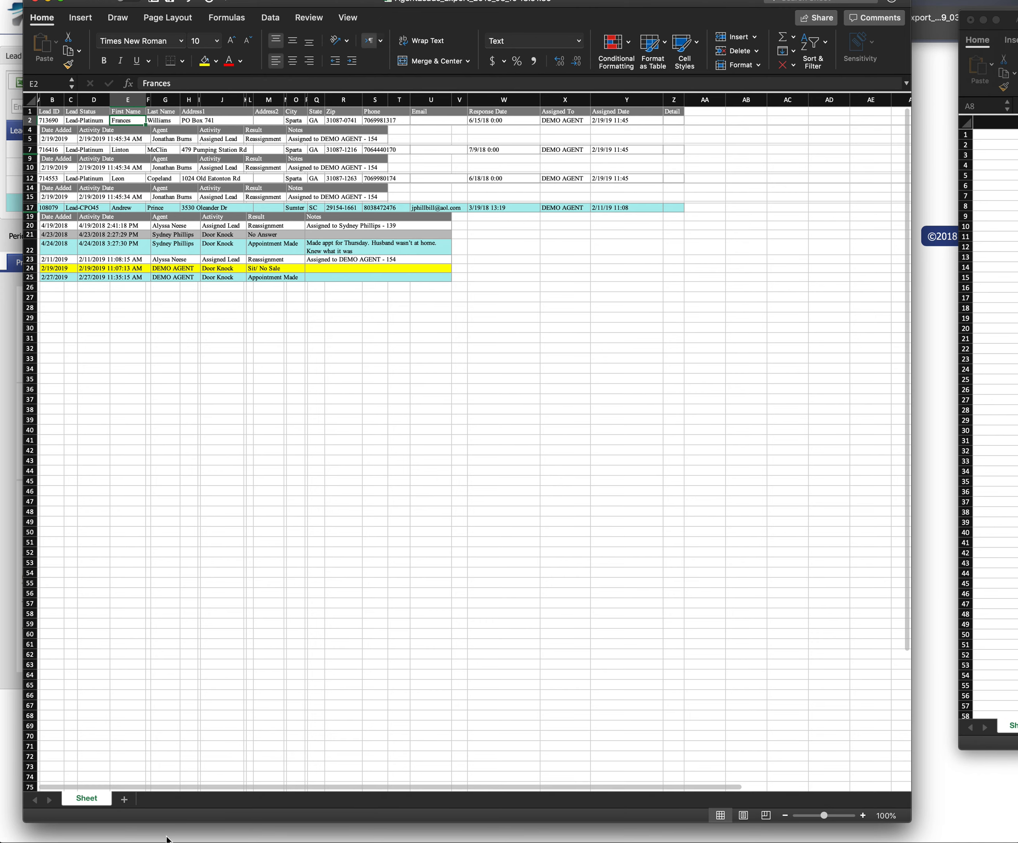
Step: Add a new sheet to the workbook and enter the row 1 headers First Name, Last Name, Address, City, State and Zip
{"action": "left_click", "coordinate": [124, 799]}
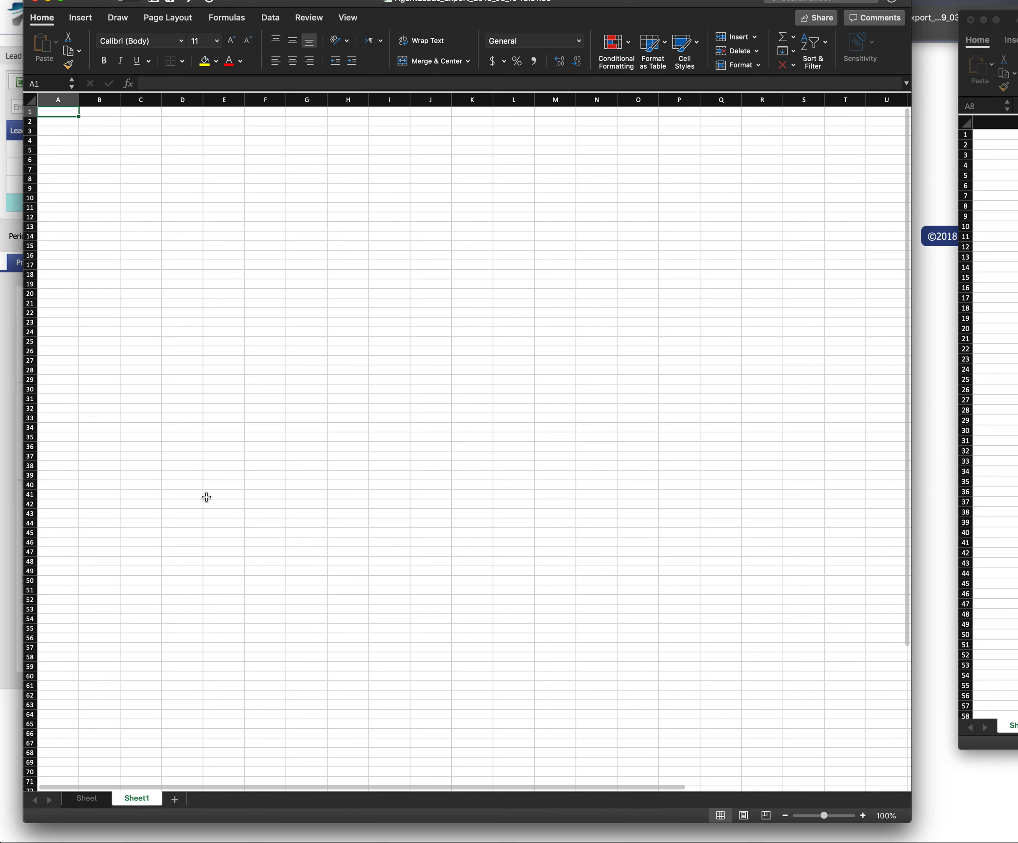
{"action": "type", "text": "First"}
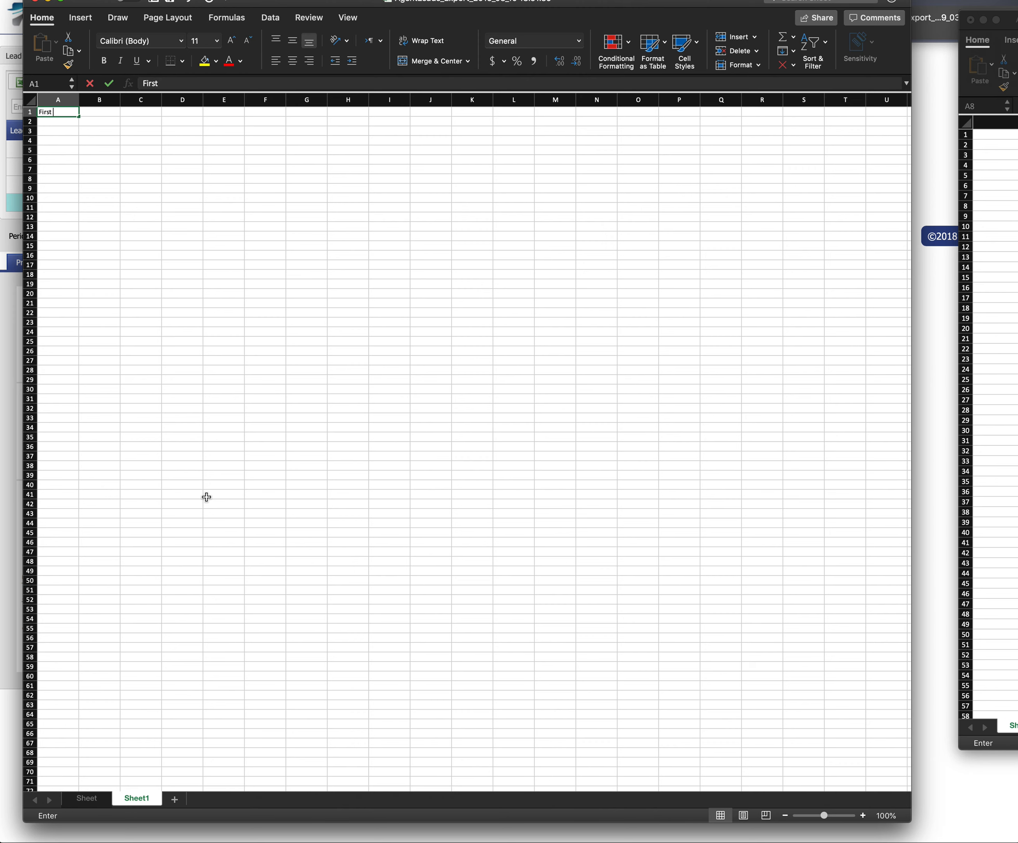
{"action": "type", "text": " N"}
{"action": "key", "text": "Tab"}
{"action": "type", "text": "La"}
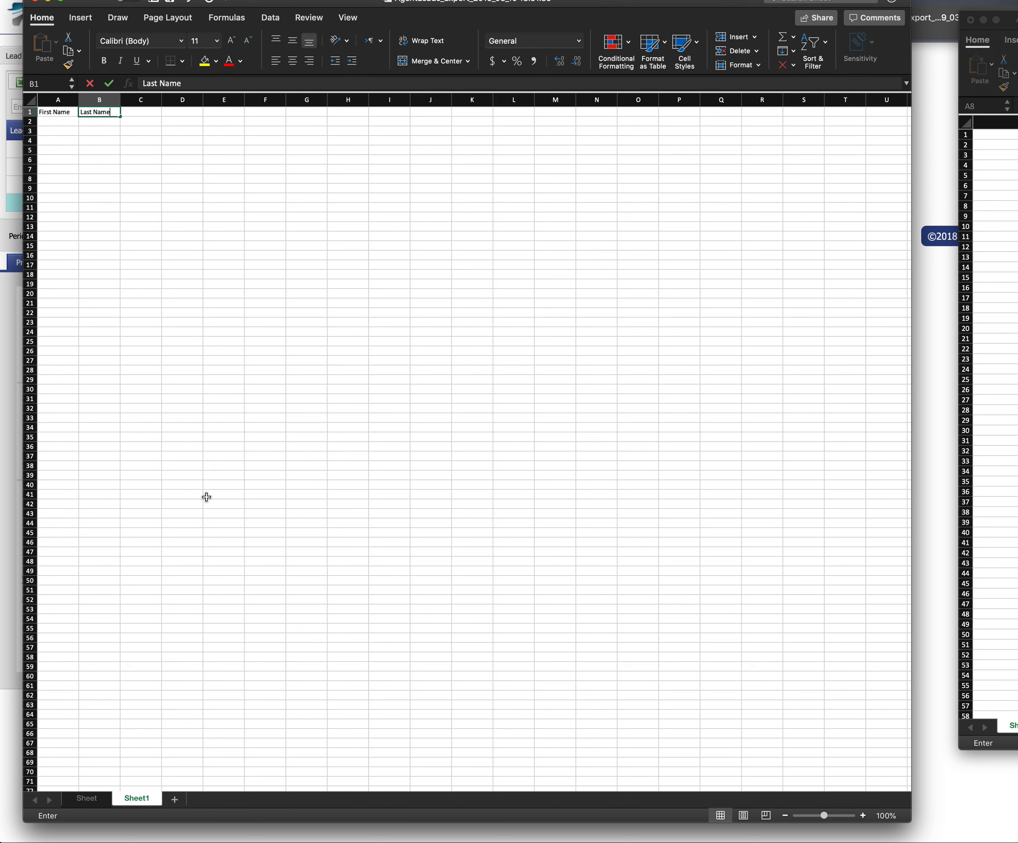
{"action": "key", "text": "Tab"}
{"action": "type", "text": "A"}
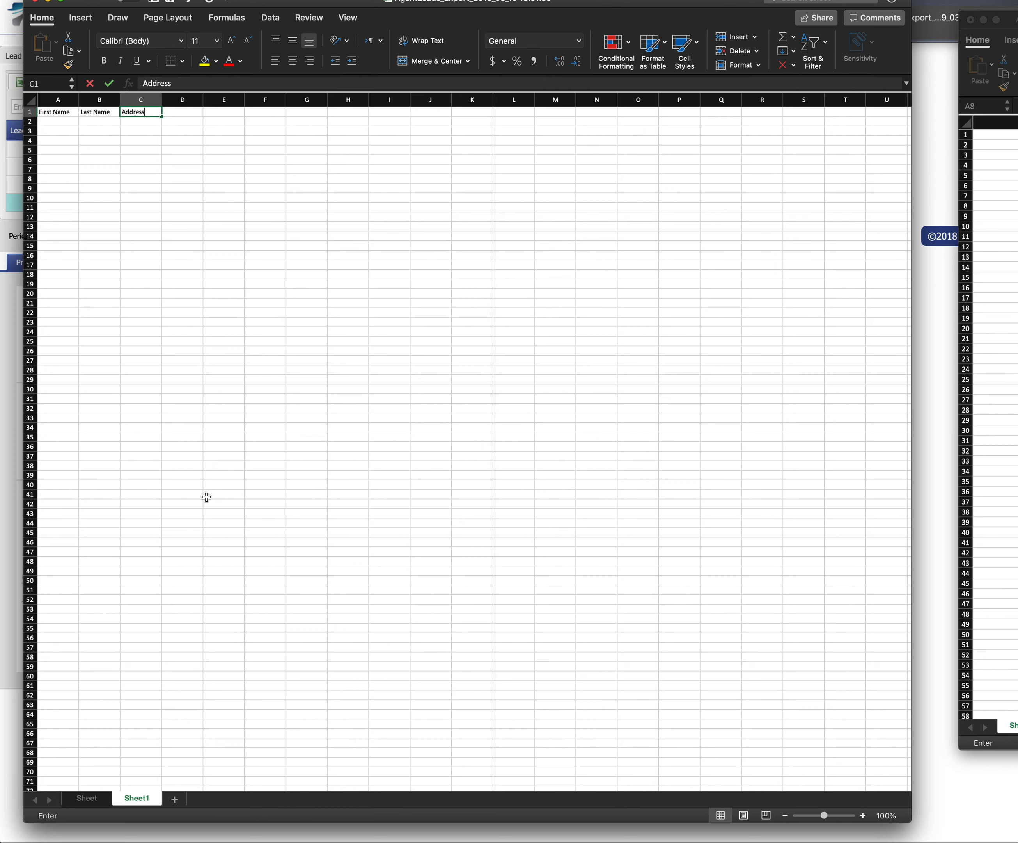
{"action": "key", "text": "Tab"}
{"action": "type", "text": "C"}
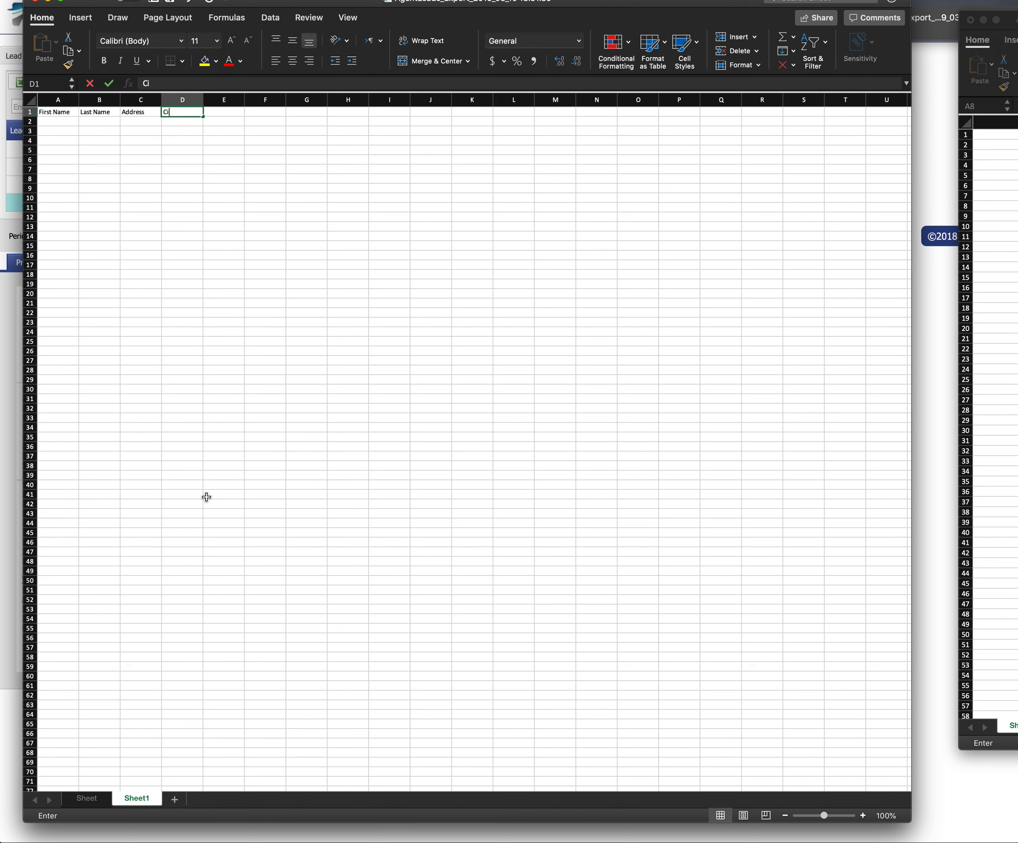
{"action": "key", "text": "Tab"}
{"action": "type", "text": "State"}
{"action": "key", "text": "Tab"}
{"action": "type", "text": "Zip"}
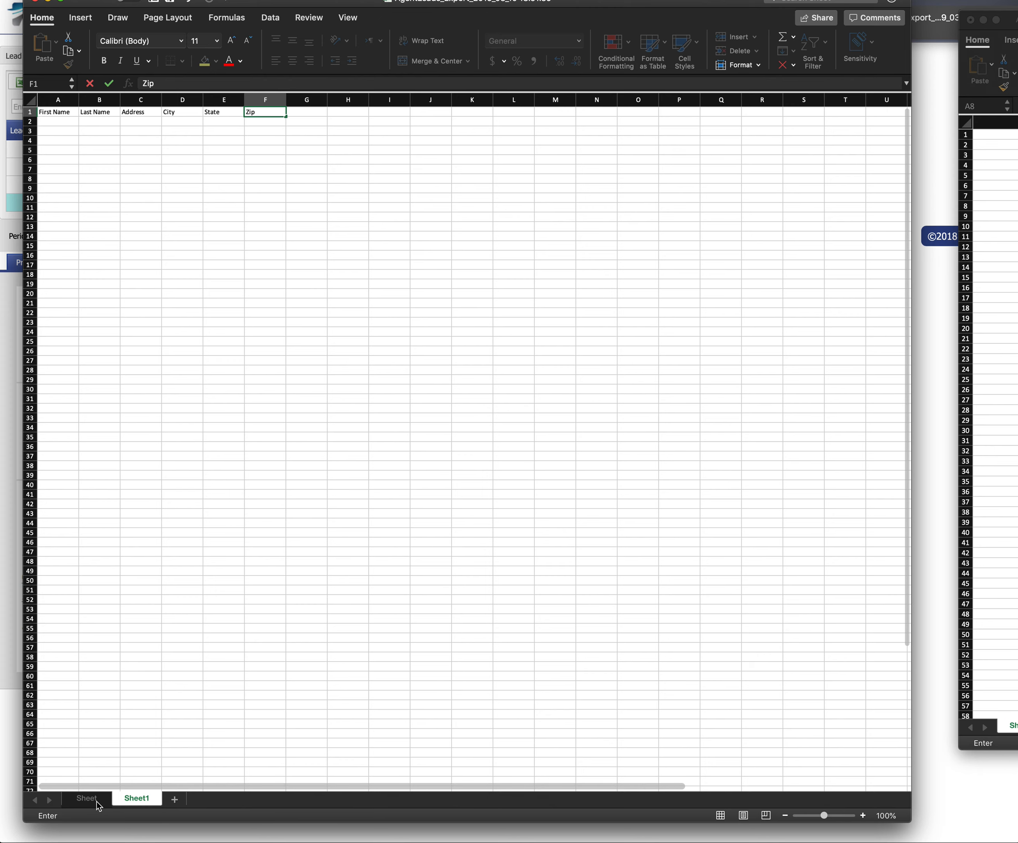
Step: Copy the first lead's first and last name cells from row 2 of the original exported sheet
{"action": "left_click", "coordinate": [87, 798]}
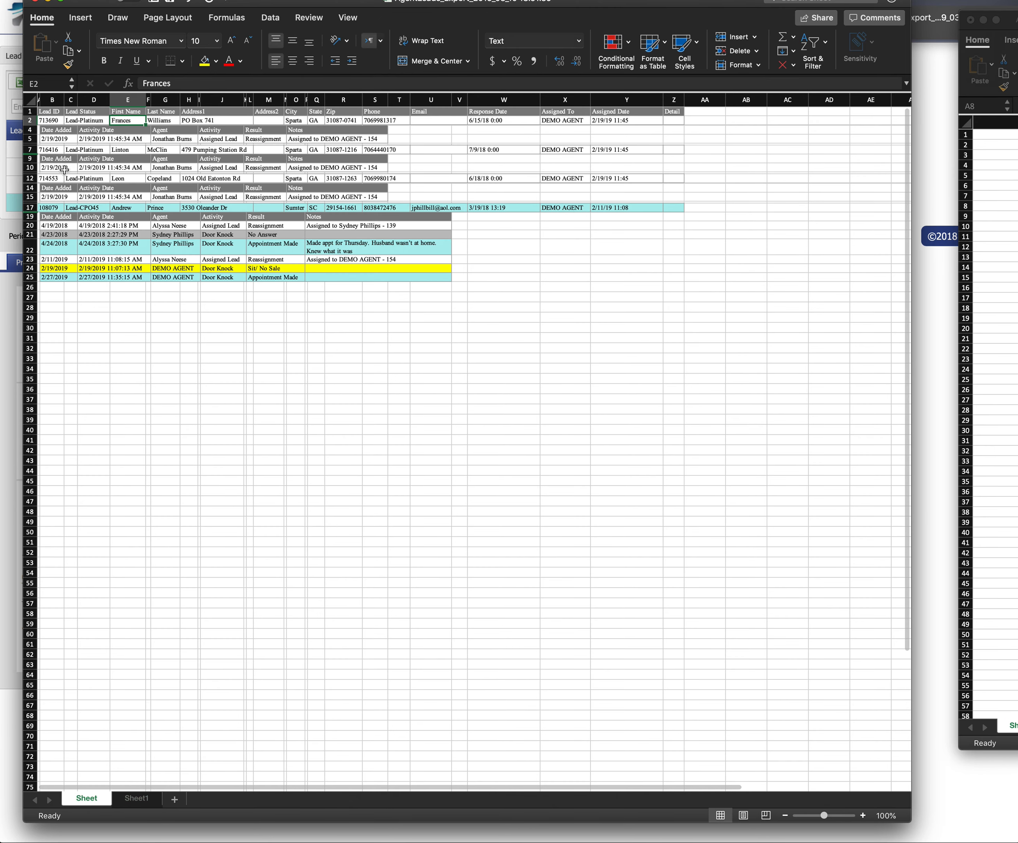
{"action": "left_click", "coordinate": [108, 119]}
{"action": "left_click", "coordinate": [144, 119]}
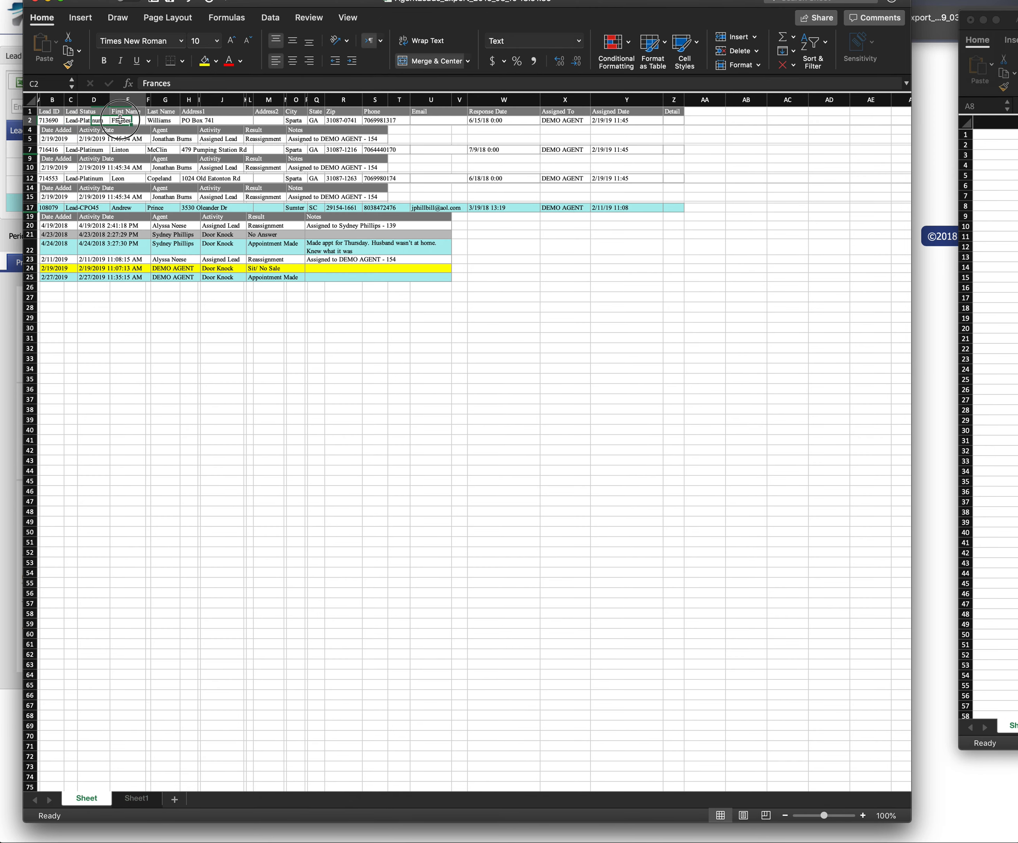
{"action": "left_click_drag", "start_coordinate": [145, 119], "coordinate": [156, 119]}
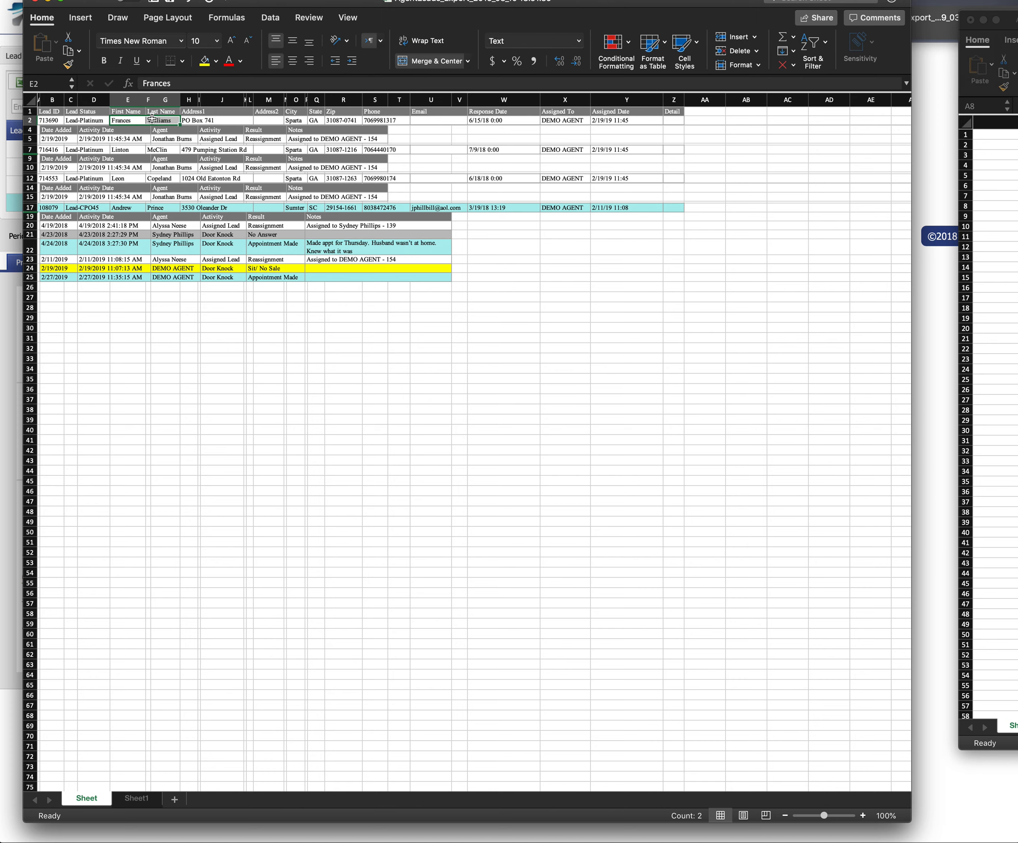
{"action": "left_click", "coordinate": [863, 816]}
{"action": "left_click", "coordinate": [863, 815]}
{"action": "left_click", "coordinate": [863, 816]}
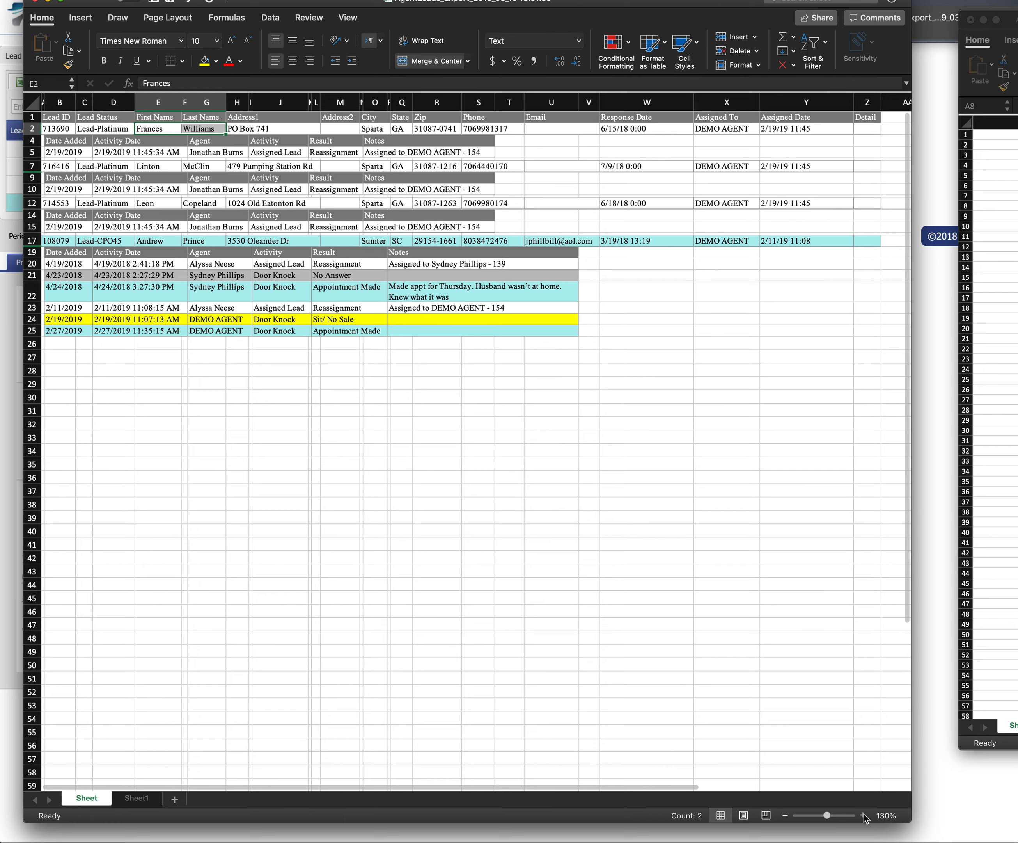
{"action": "left_click", "coordinate": [863, 816]}
{"action": "left_click", "coordinate": [333, 522]}
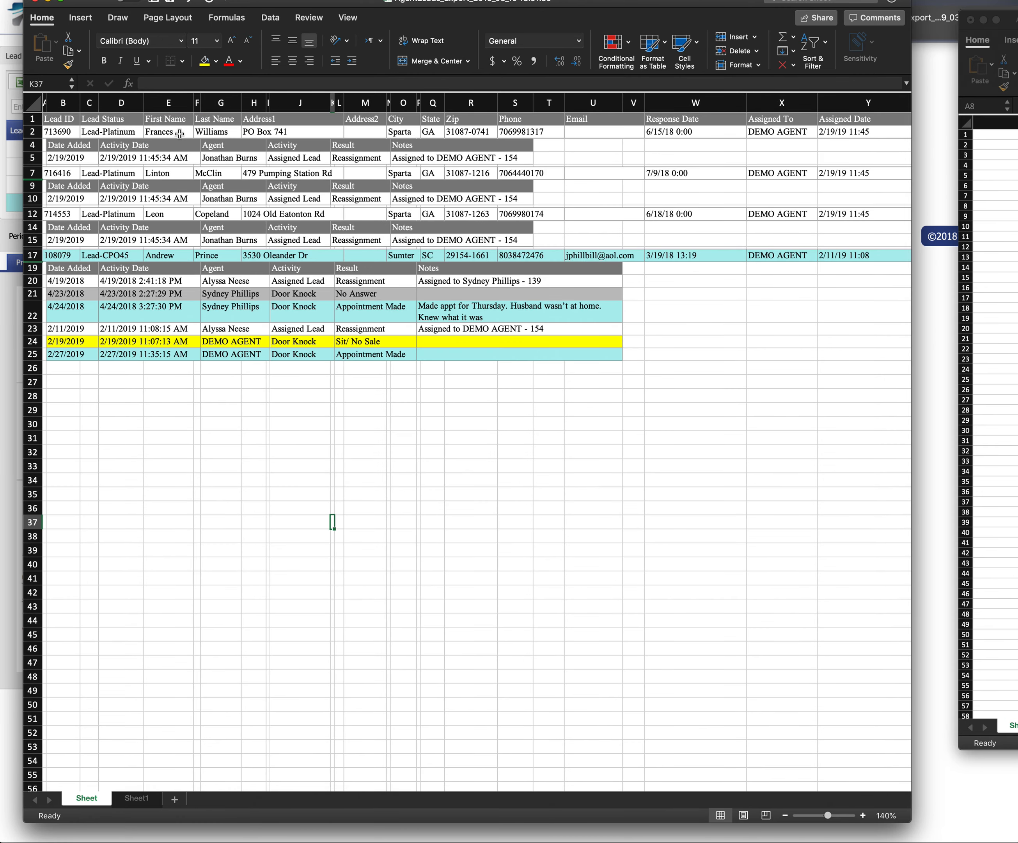
{"action": "left_click", "coordinate": [166, 131]}
{"action": "left_click_drag", "start_coordinate": [167, 131], "coordinate": [208, 131]}
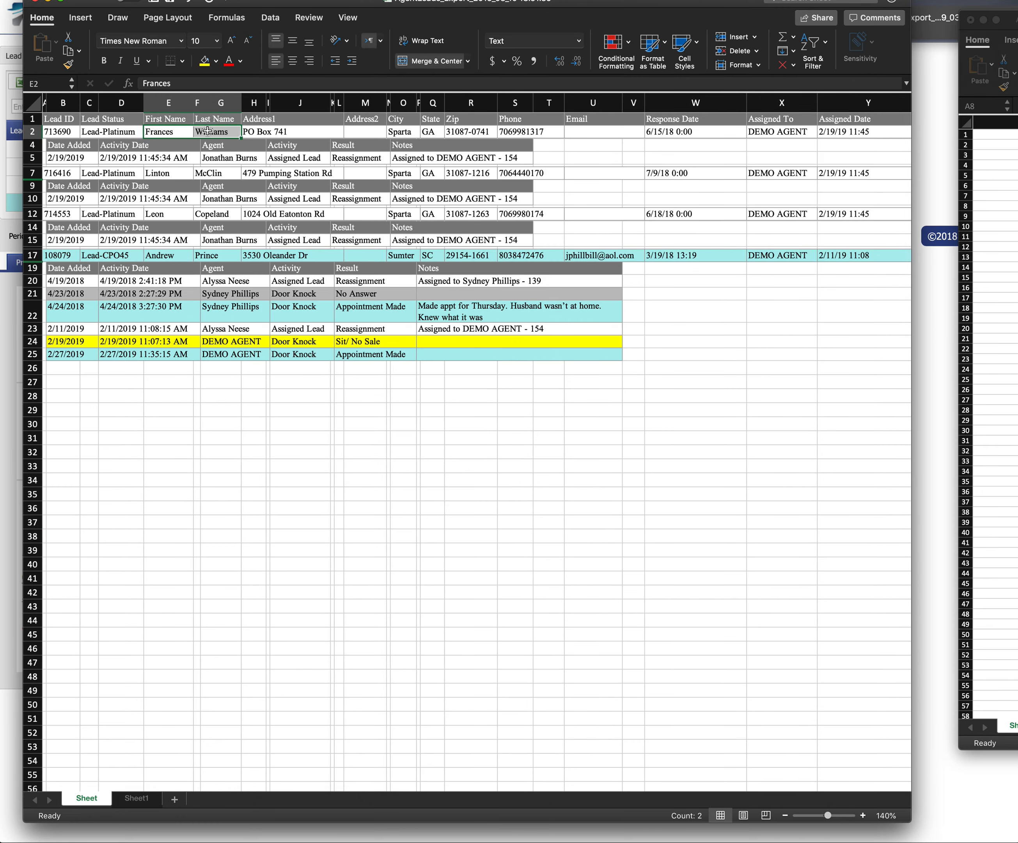
{"action": "key", "text": "super+c"}
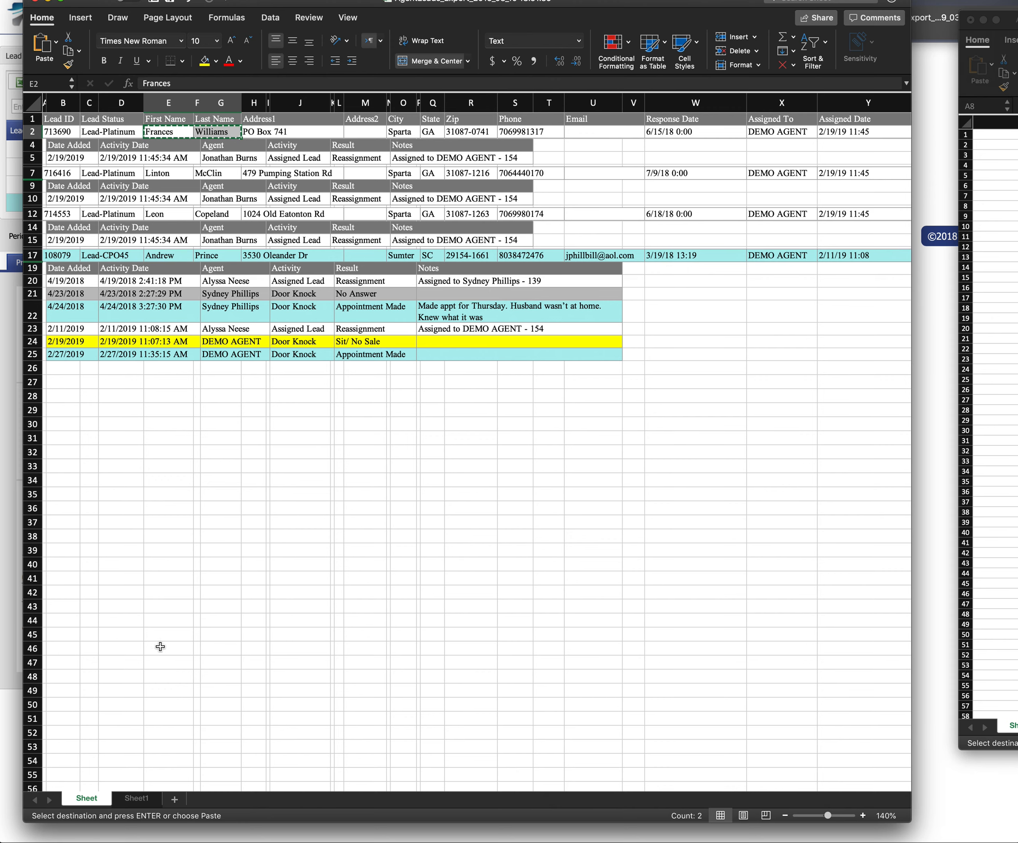
Step: Paste the copied names into Sheet1 starting at cell A2 and check how they fall under the headers
{"action": "left_click", "coordinate": [138, 800]}
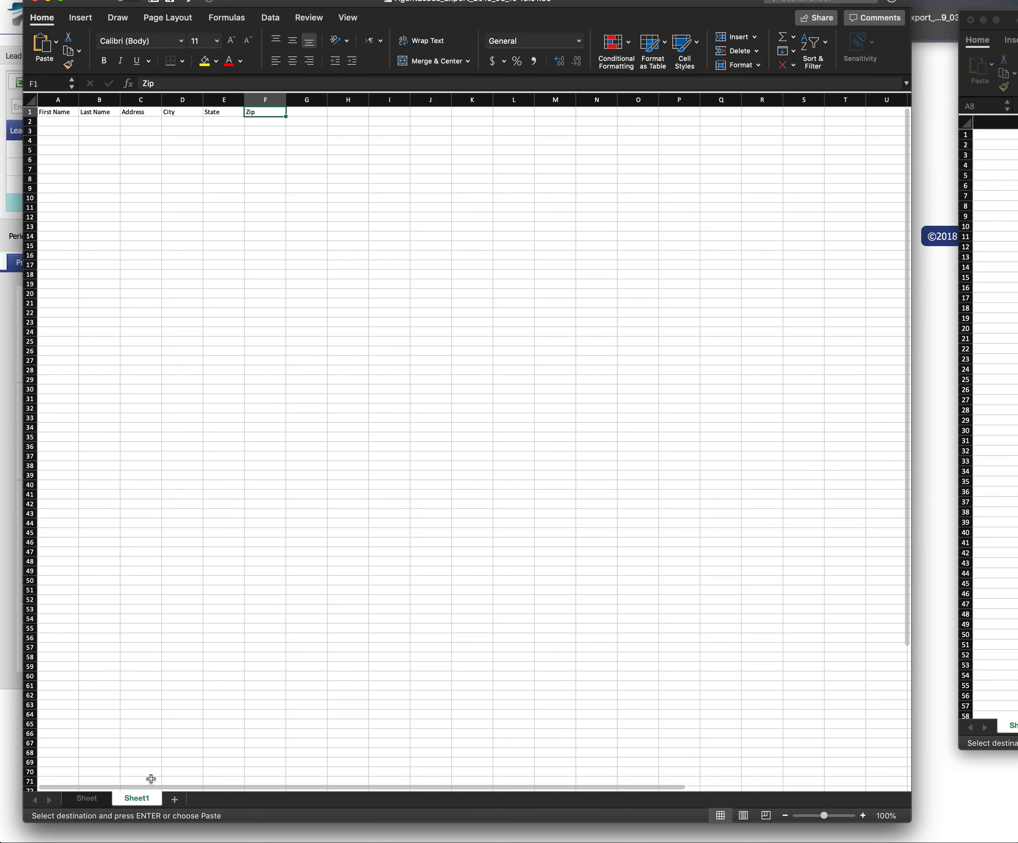
{"action": "left_click", "coordinate": [47, 123]}
{"action": "key", "text": "super+v"}
{"action": "left_click", "coordinate": [175, 170]}
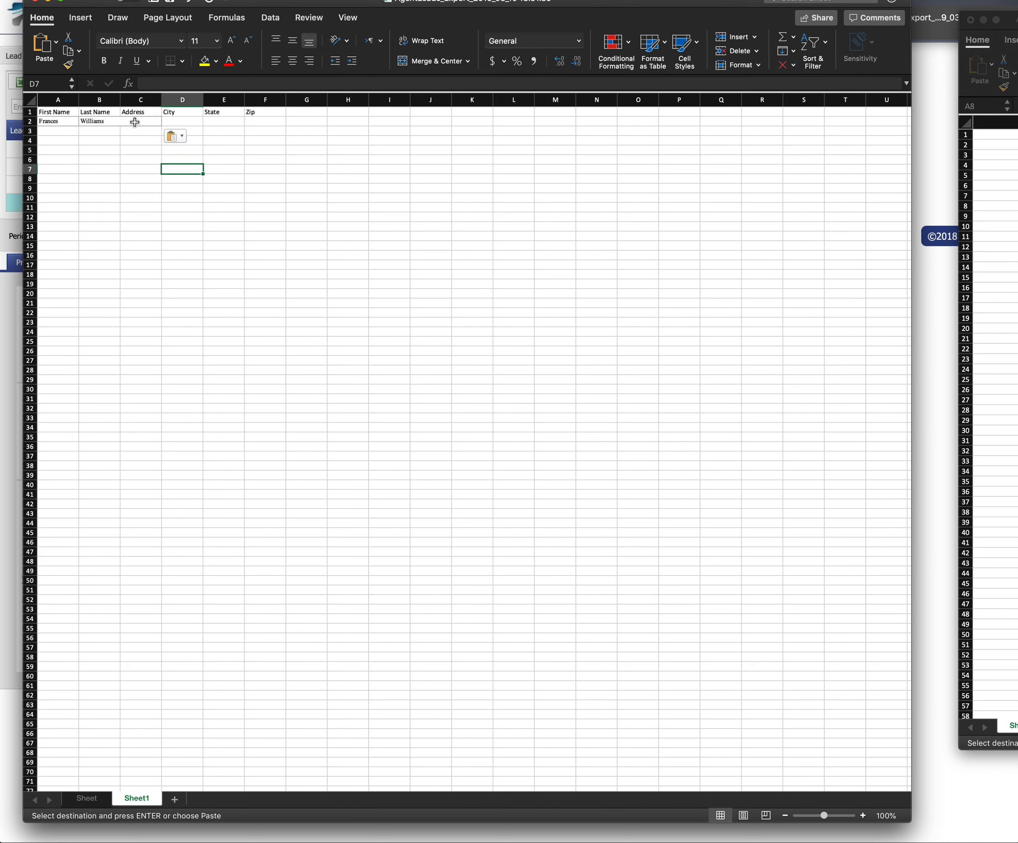
{"action": "left_click", "coordinate": [123, 123]}
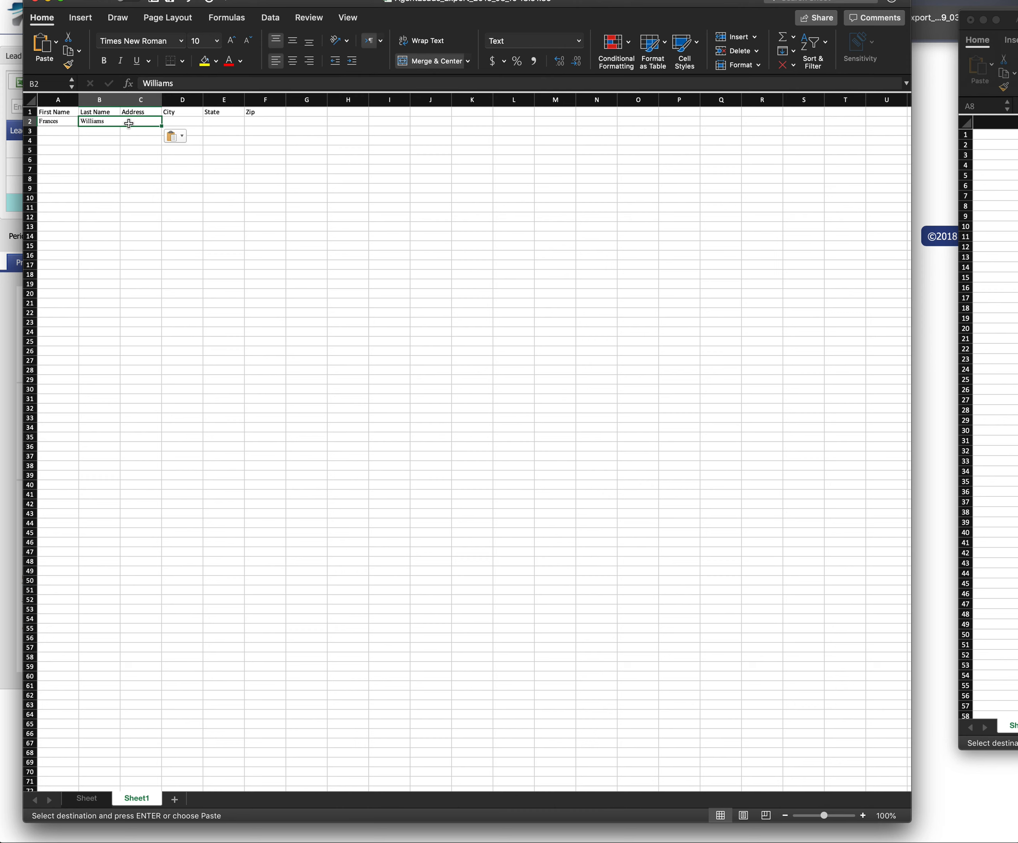
Step: Undo the clearing of the last name and the paste of the lead's names in row 2 of Sheet1
{"action": "key", "text": "Delete"}
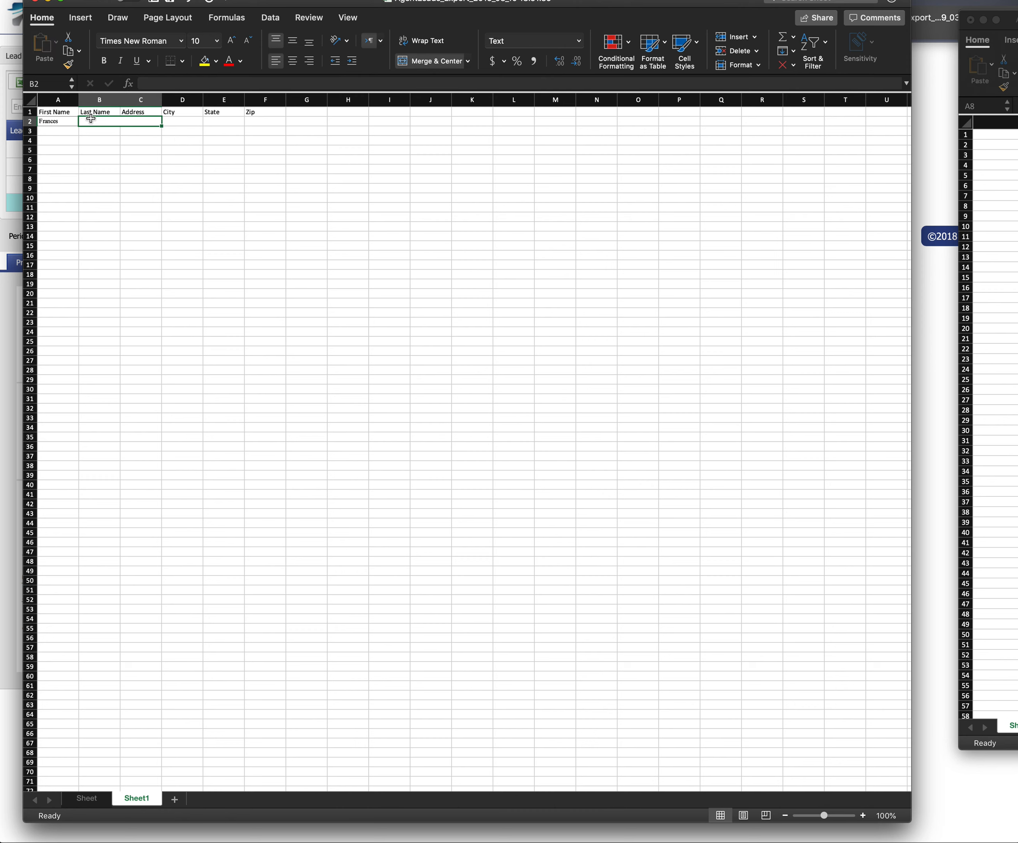
{"action": "left_click", "coordinate": [114, 148]}
{"action": "left_click", "coordinate": [117, 121]}
{"action": "key", "text": "super+z"}
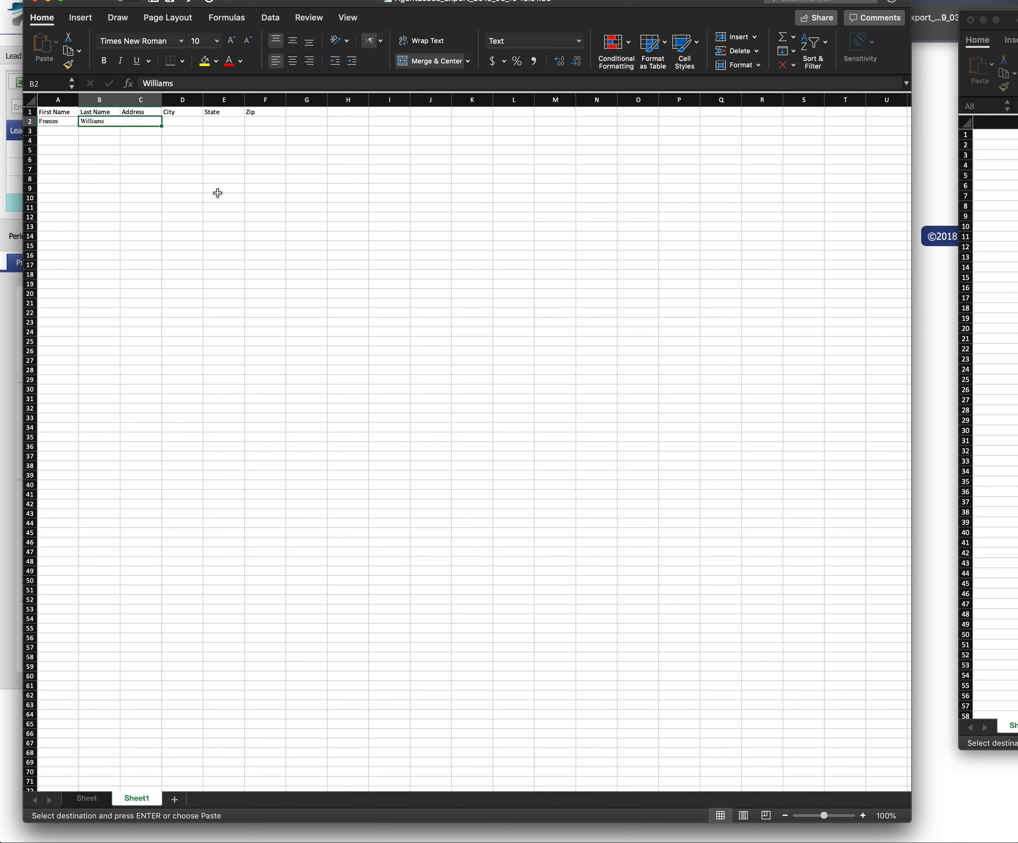
{"action": "key", "text": "super+z"}
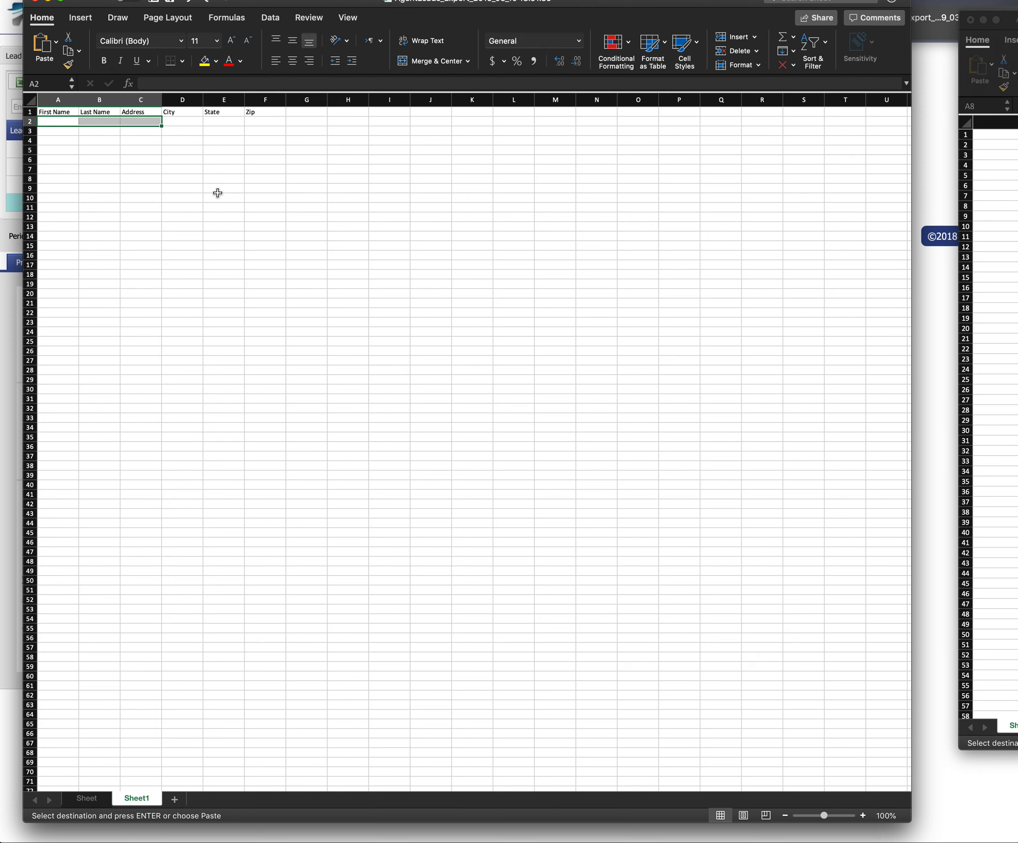
{"action": "left_click", "coordinate": [216, 190]}
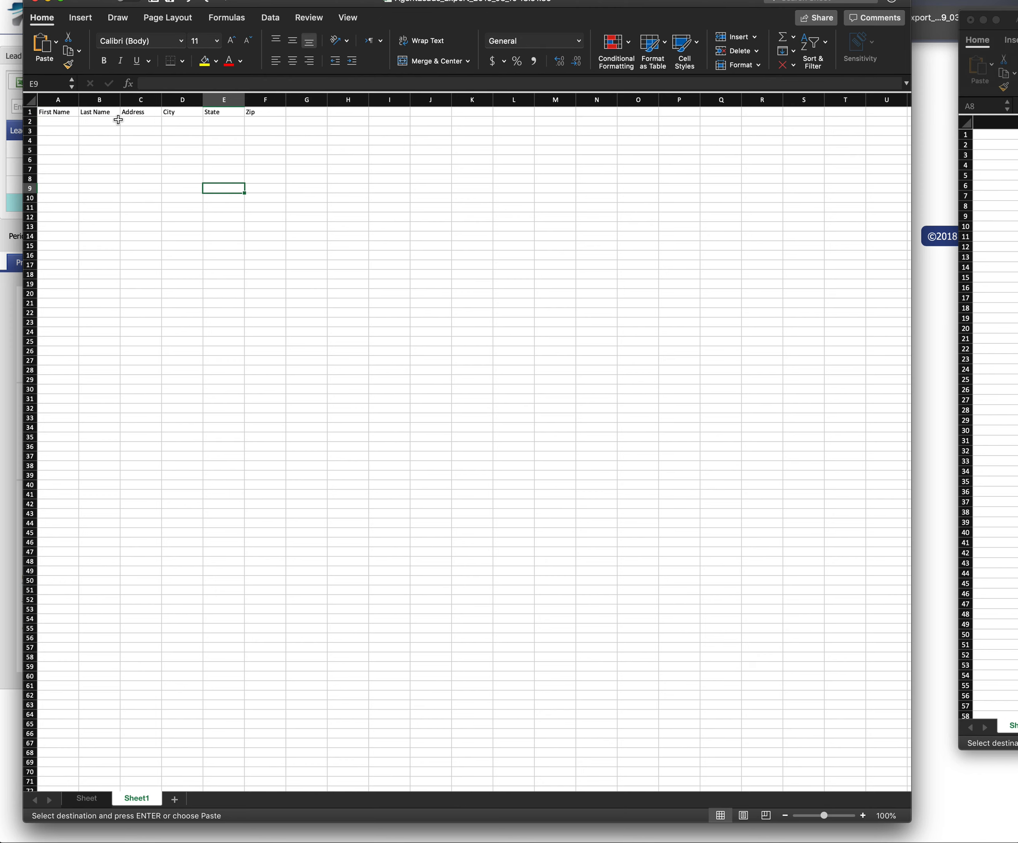
Step: Examine how the first lead's name cells and the activity header cells are merged across columns in the original exported sheet
{"action": "left_click", "coordinate": [85, 799]}
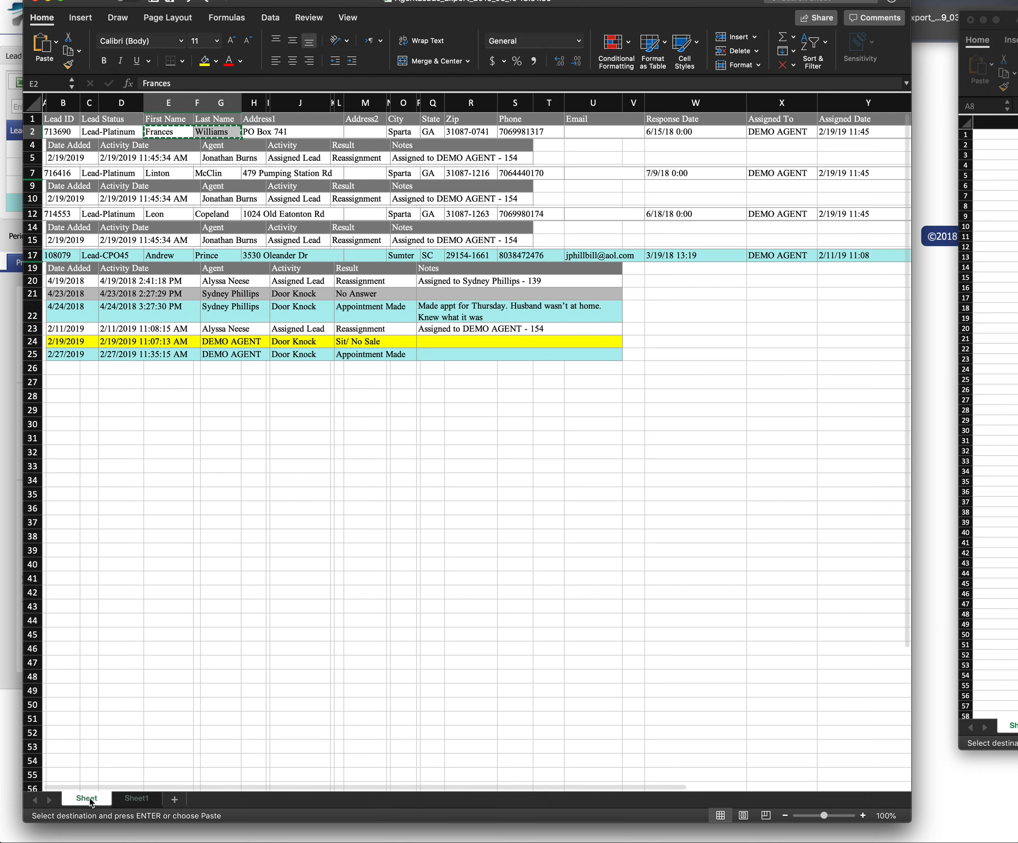
{"action": "left_click", "coordinate": [232, 267]}
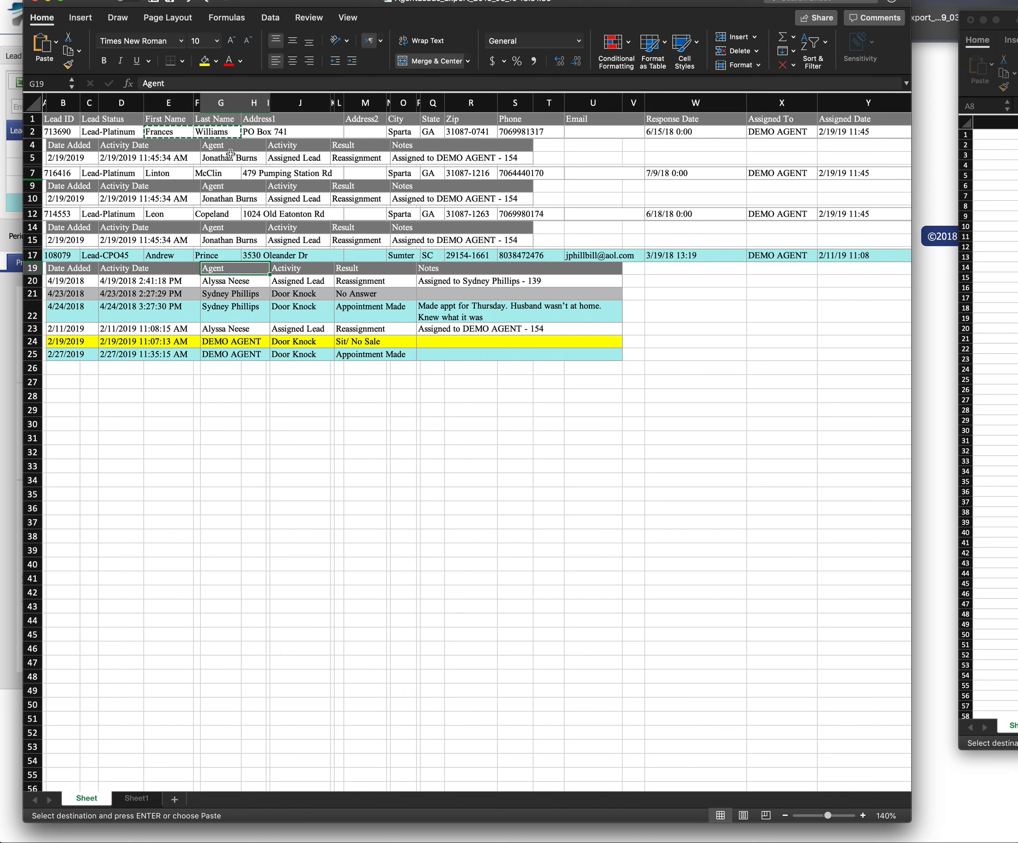
{"action": "left_click", "coordinate": [257, 173]}
{"action": "left_click", "coordinate": [226, 133]}
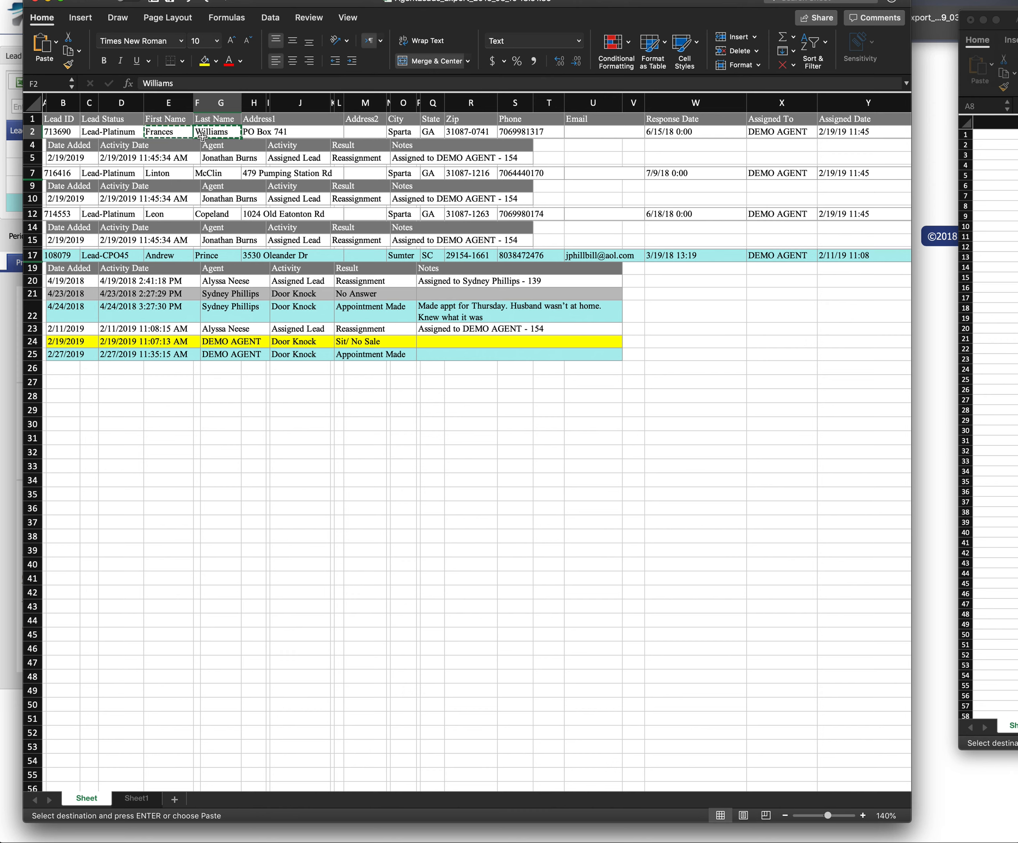
{"action": "left_click", "coordinate": [294, 145]}
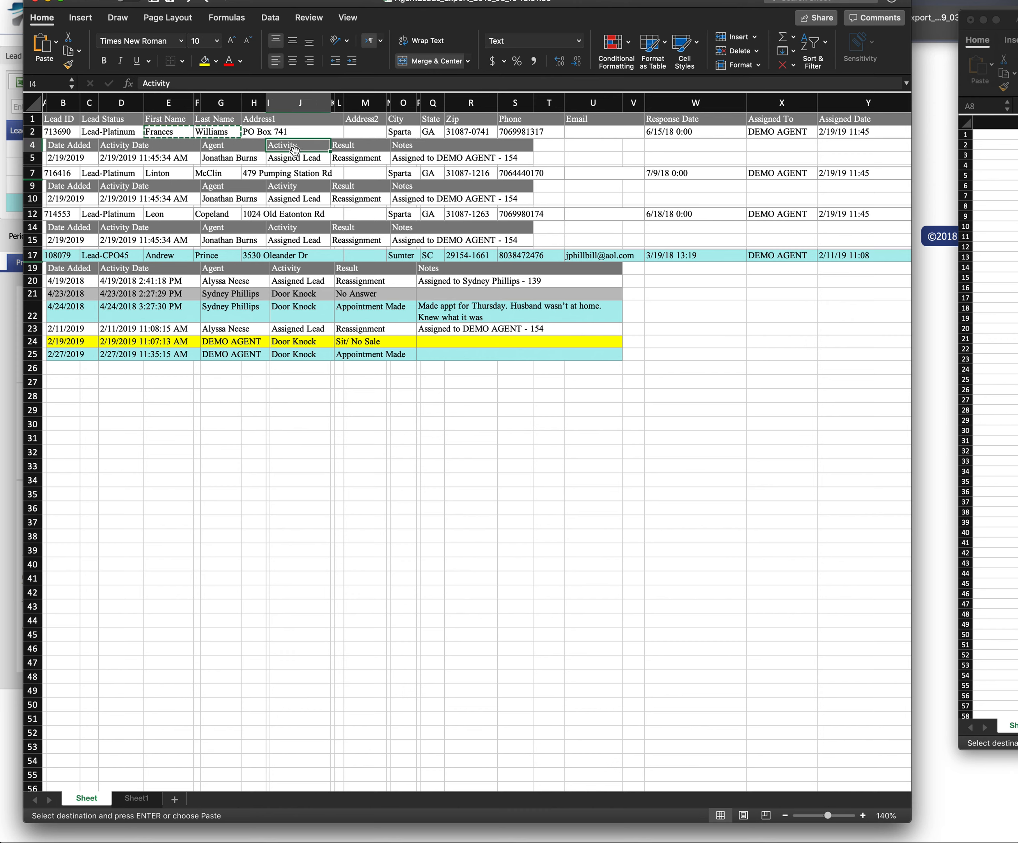
{"action": "left_click", "coordinate": [171, 132]}
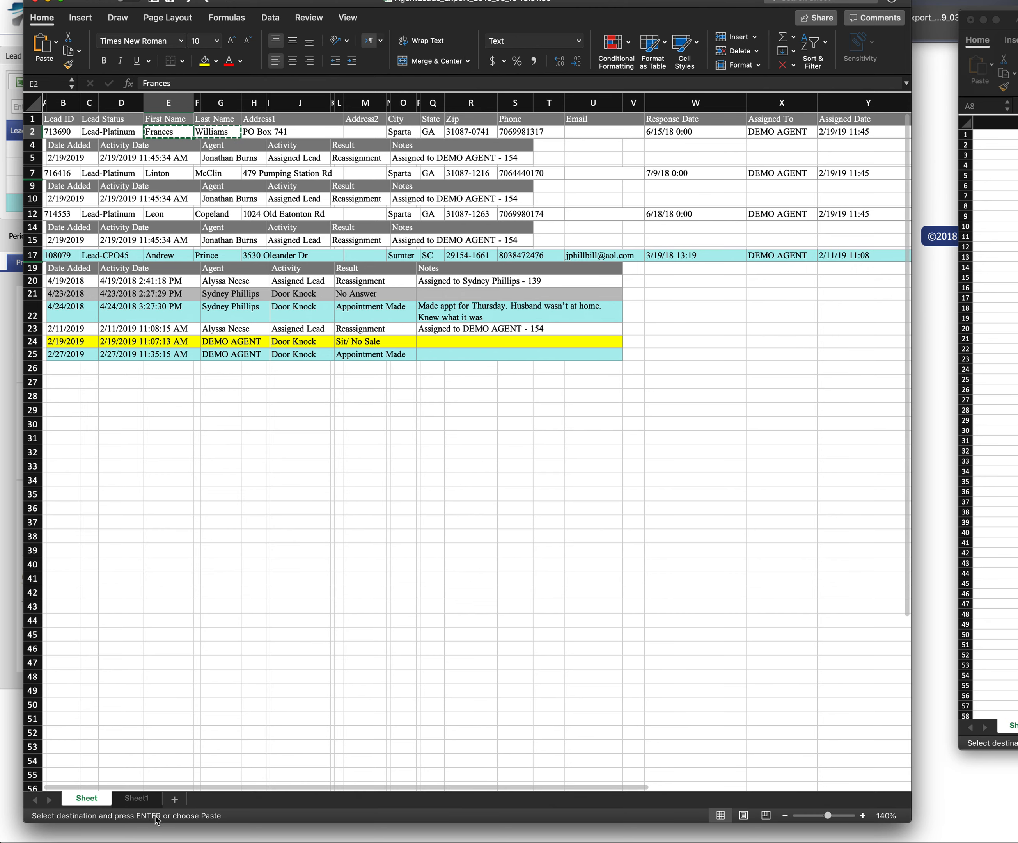
Step: Move the Address, City, State and Zip headers in Sheet1 one column over to start at cell D1
{"action": "left_click", "coordinate": [137, 801]}
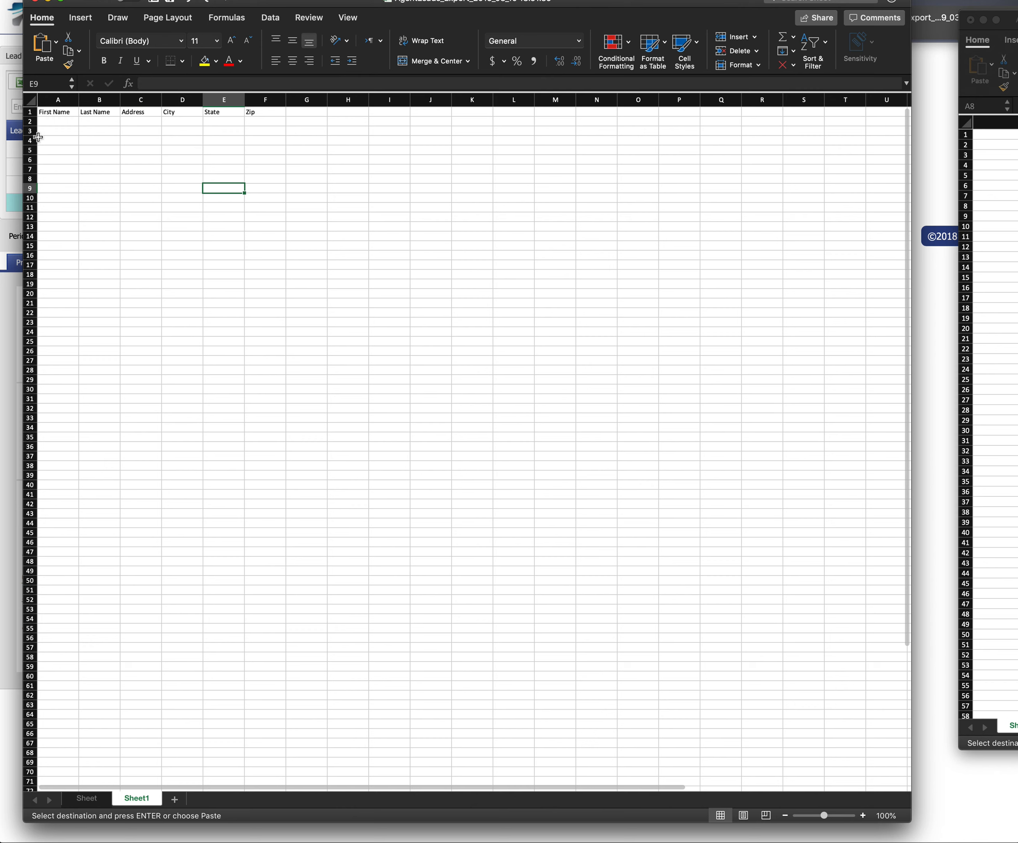
{"action": "left_click", "coordinate": [67, 121]}
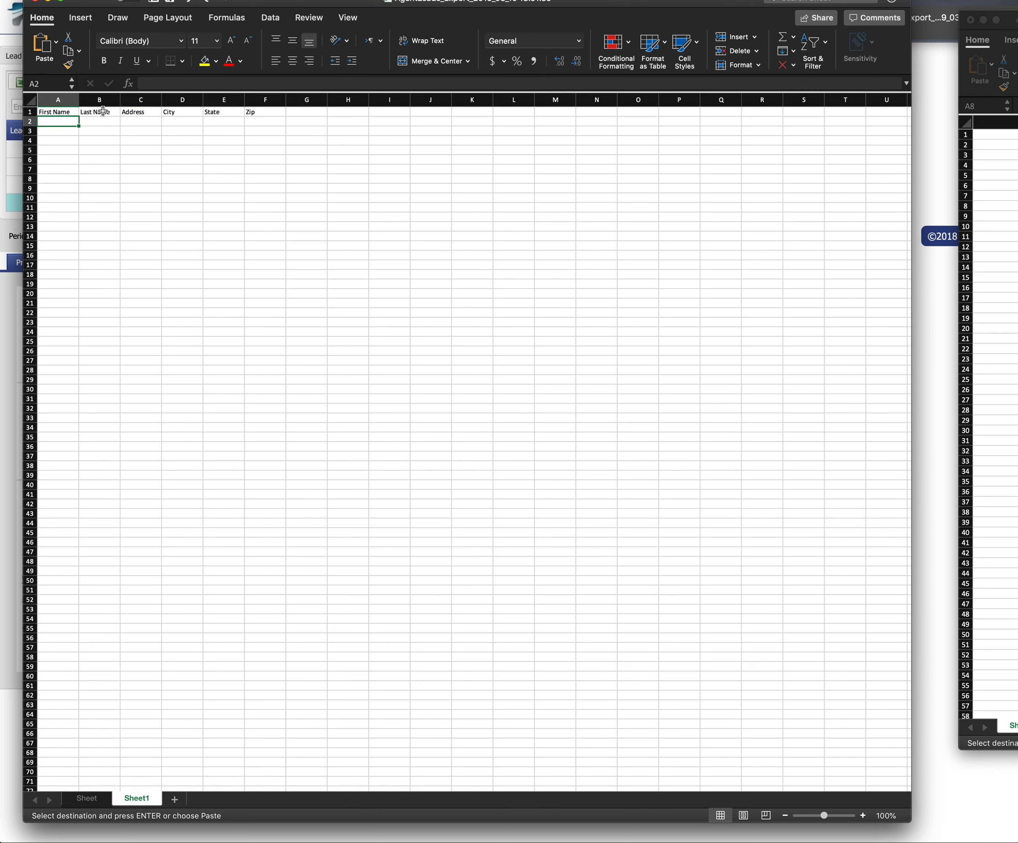
{"action": "left_click", "coordinate": [140, 99]}
{"action": "left_click", "coordinate": [265, 169]}
{"action": "left_click_drag", "start_coordinate": [131, 112], "coordinate": [248, 104]}
{"action": "key", "text": "super+c"}
{"action": "left_click", "coordinate": [170, 112]}
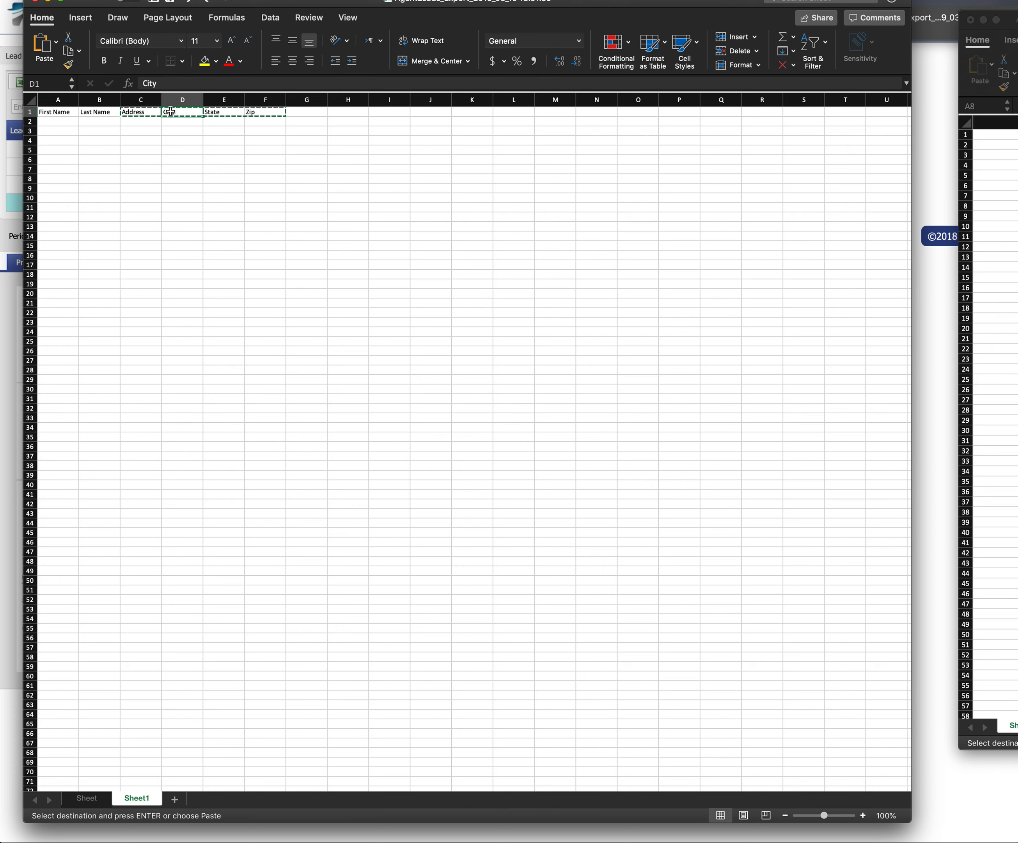
{"action": "key", "text": "Return"}
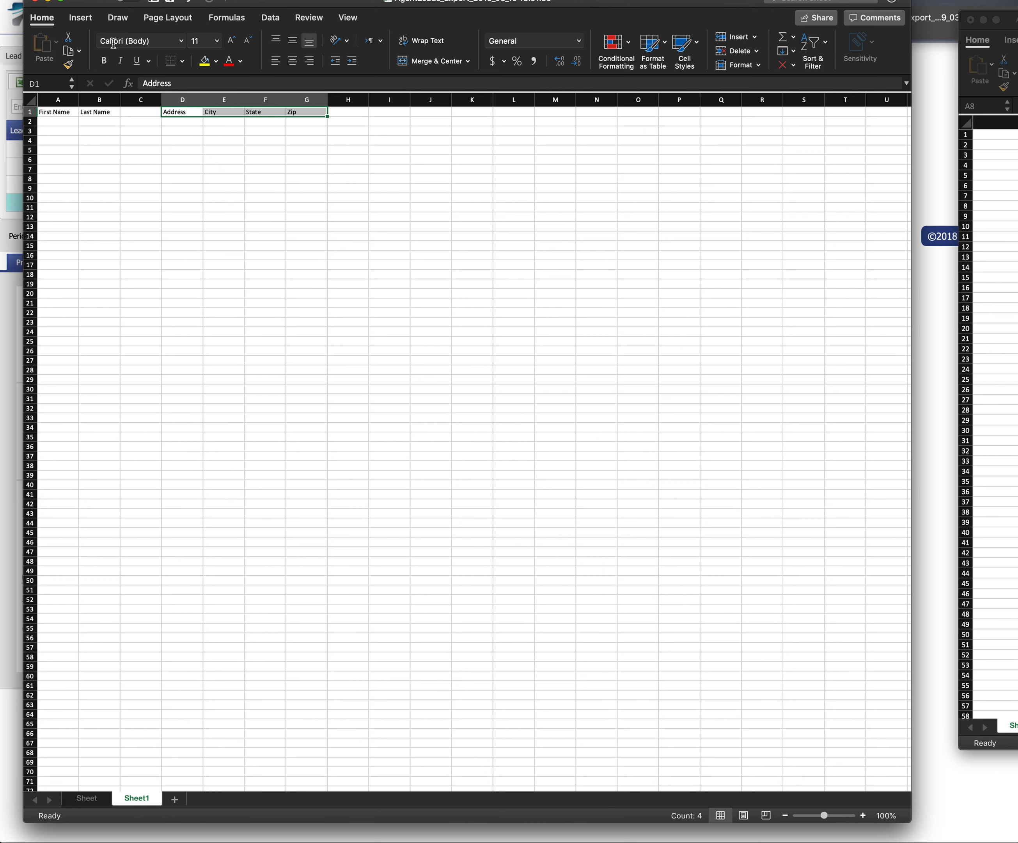
Step: Copy the first lead's first and last name from row 2 of the original sheet into Sheet1 starting at A2
{"action": "left_click", "coordinate": [96, 801]}
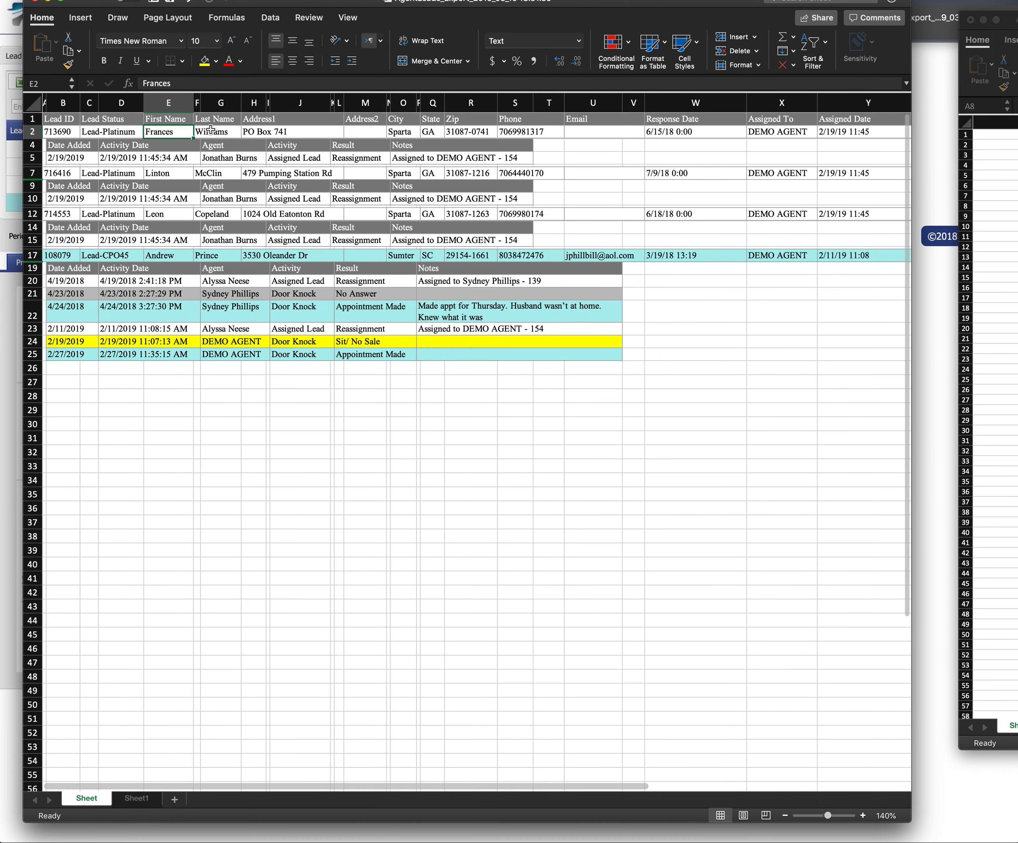
{"action": "left_click_drag", "start_coordinate": [227, 131], "coordinate": [177, 132]}
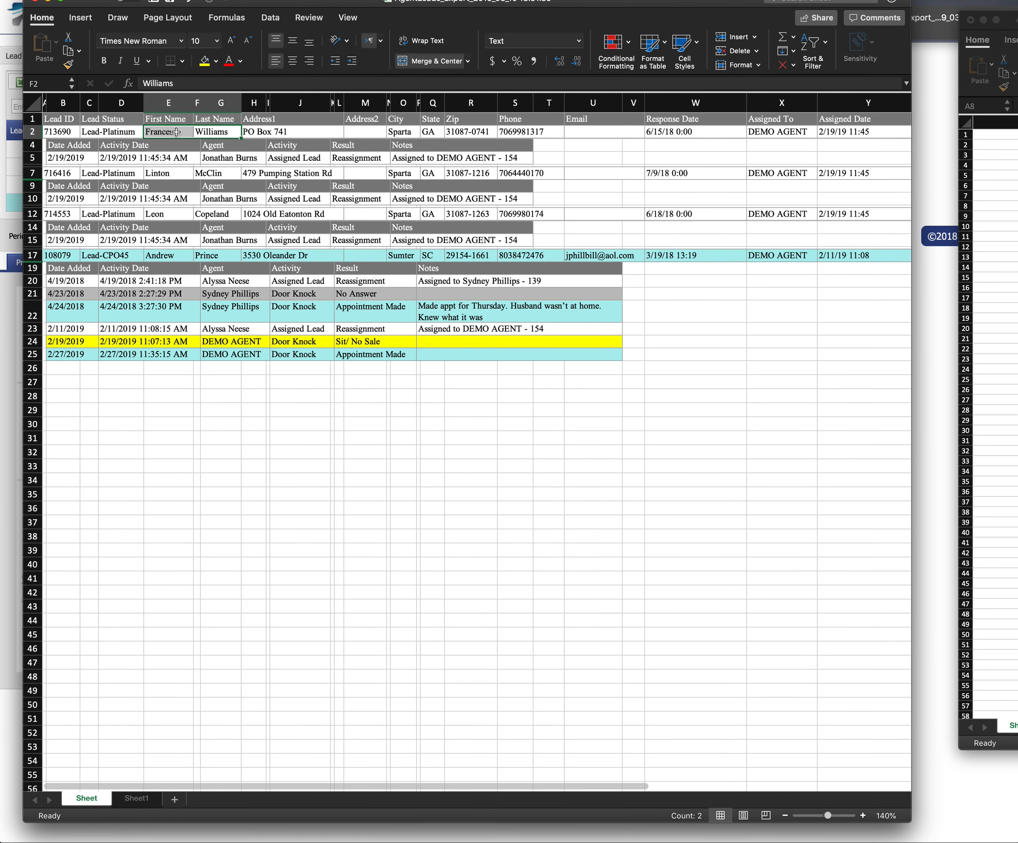
{"action": "key", "text": "super+c"}
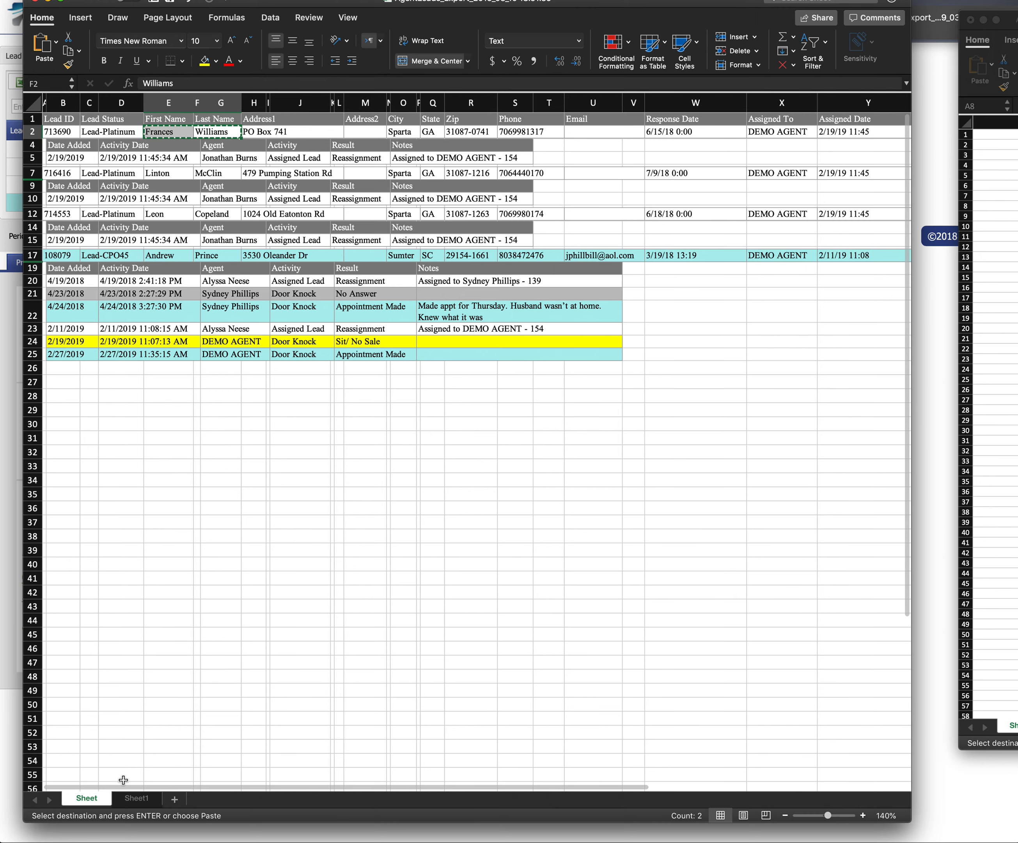
{"action": "left_click", "coordinate": [137, 799]}
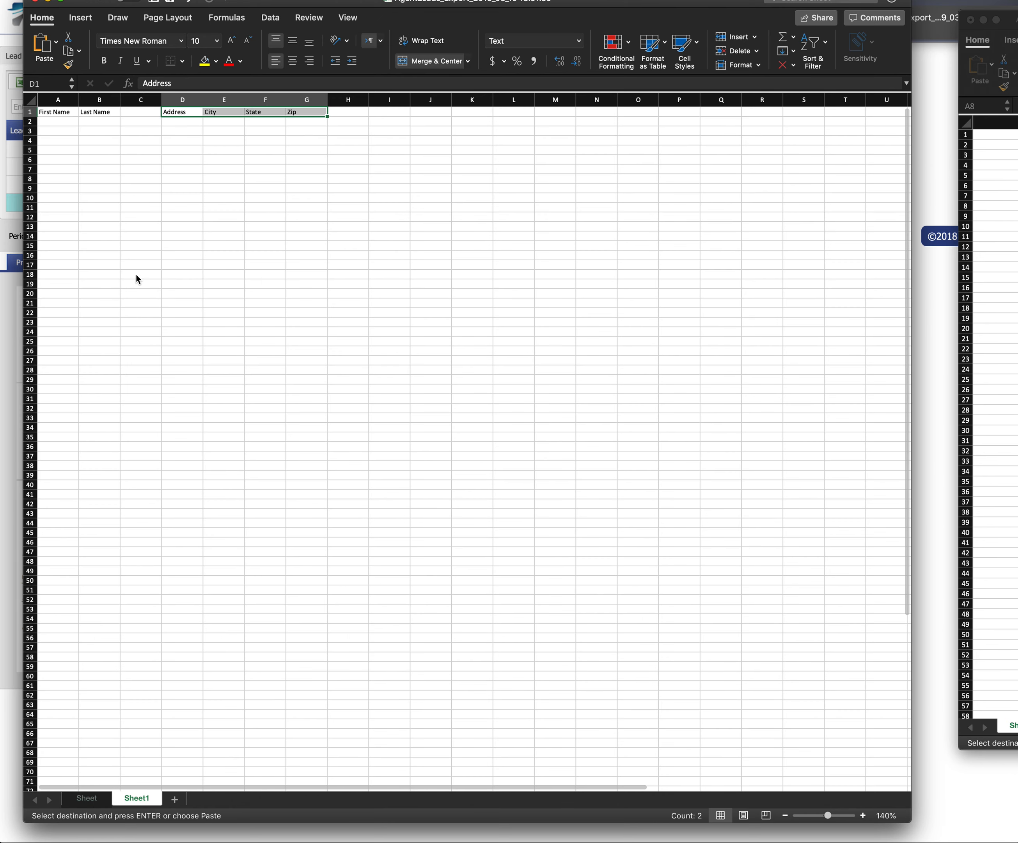
{"action": "left_click", "coordinate": [73, 121]}
{"action": "key", "text": "super+v"}
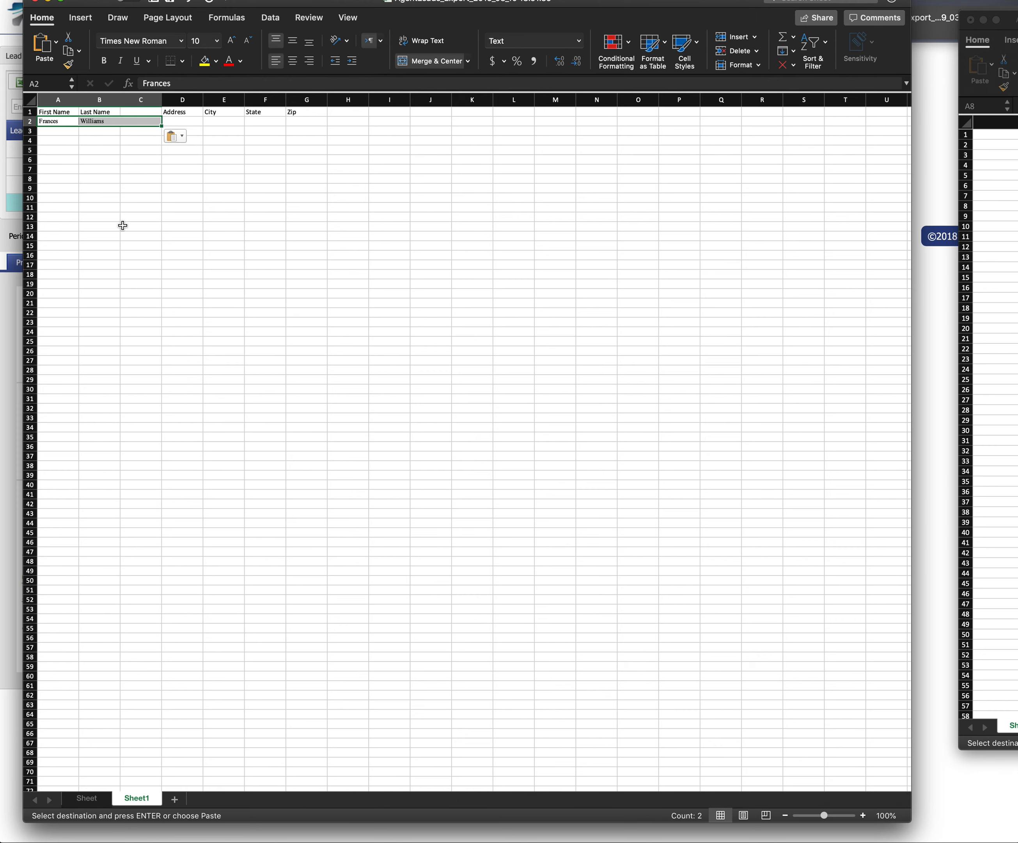
Step: Copy the first lead's address, city and state cells from row 2 of the original sheet into Sheet1 starting at D2
{"action": "left_click", "coordinate": [95, 802]}
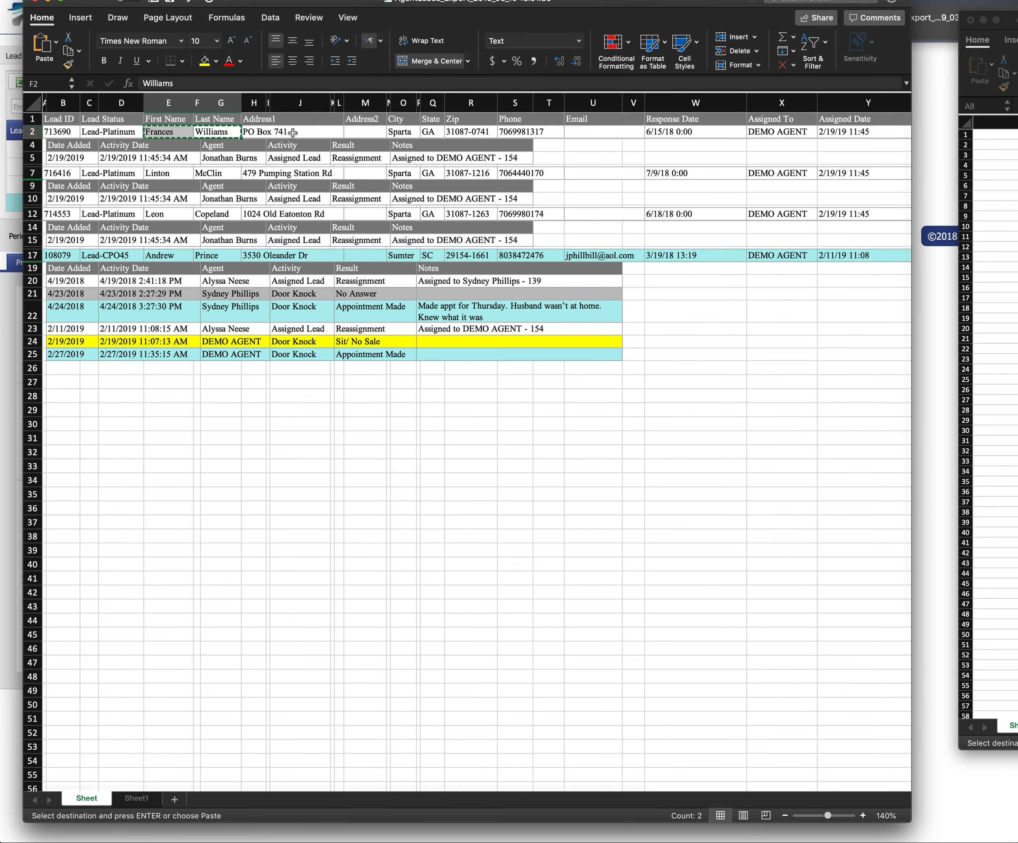
{"action": "left_click_drag", "start_coordinate": [292, 131], "coordinate": [344, 132]}
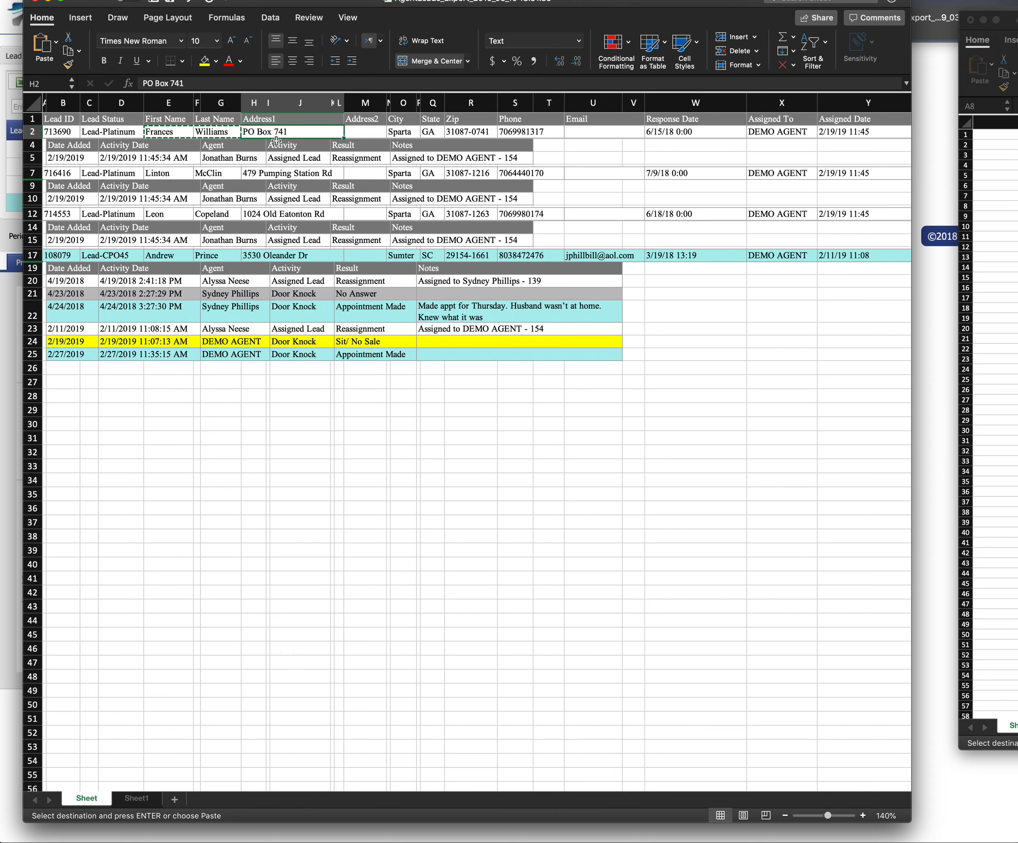
{"action": "left_click", "coordinate": [440, 134]}
{"action": "left_click_drag", "start_coordinate": [316, 132], "coordinate": [439, 129]}
{"action": "key", "text": "super+c"}
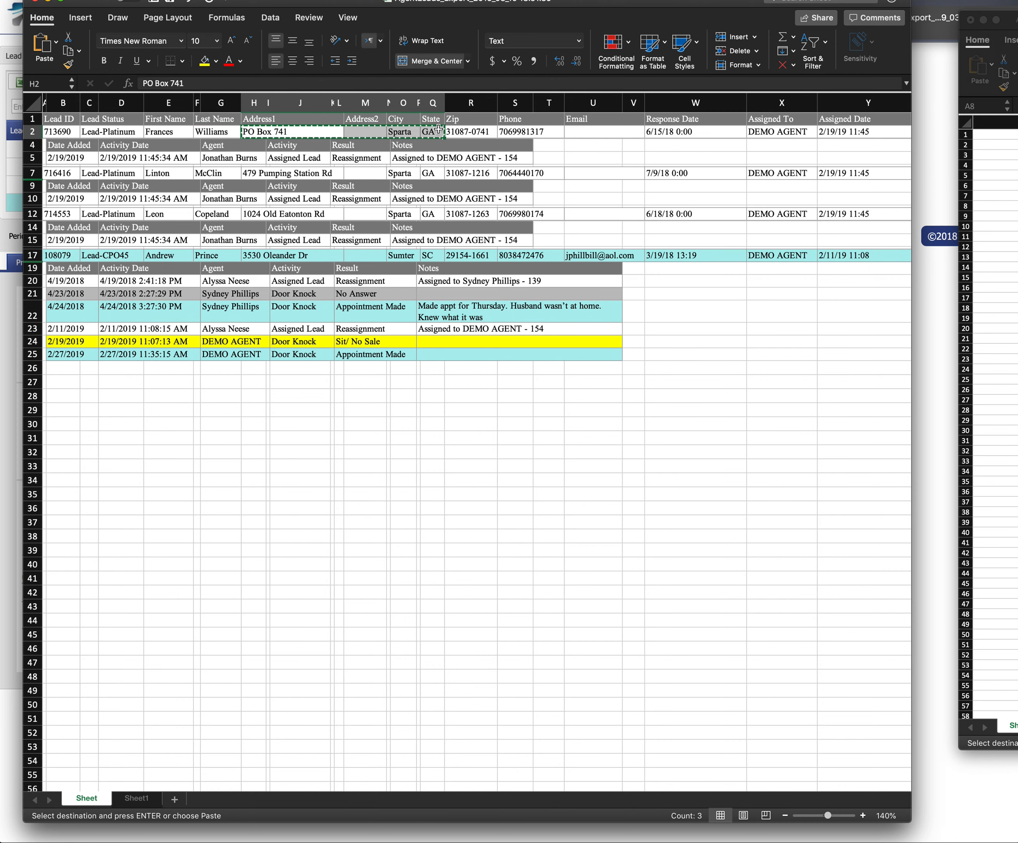
{"action": "scroll", "coordinate": [183, 700], "scroll_direction": "right", "scroll_amount": 1}
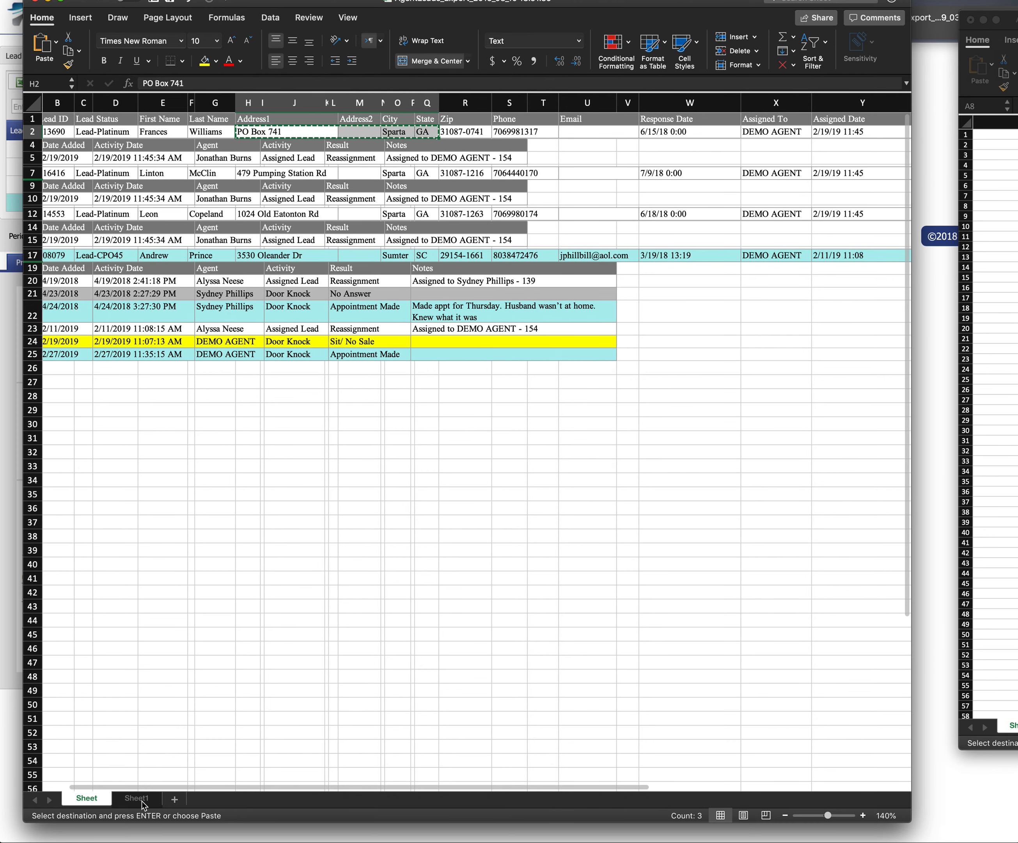
{"action": "left_click", "coordinate": [138, 798]}
{"action": "left_click", "coordinate": [188, 122]}
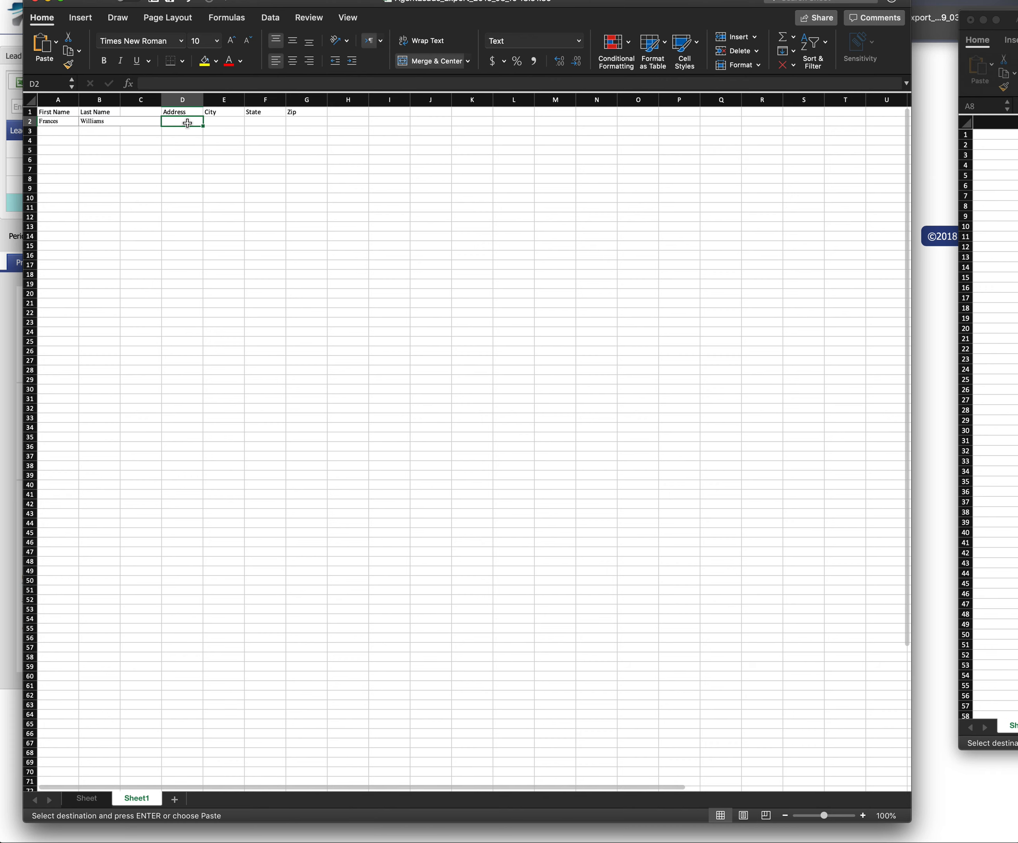
{"action": "key", "text": "super+v"}
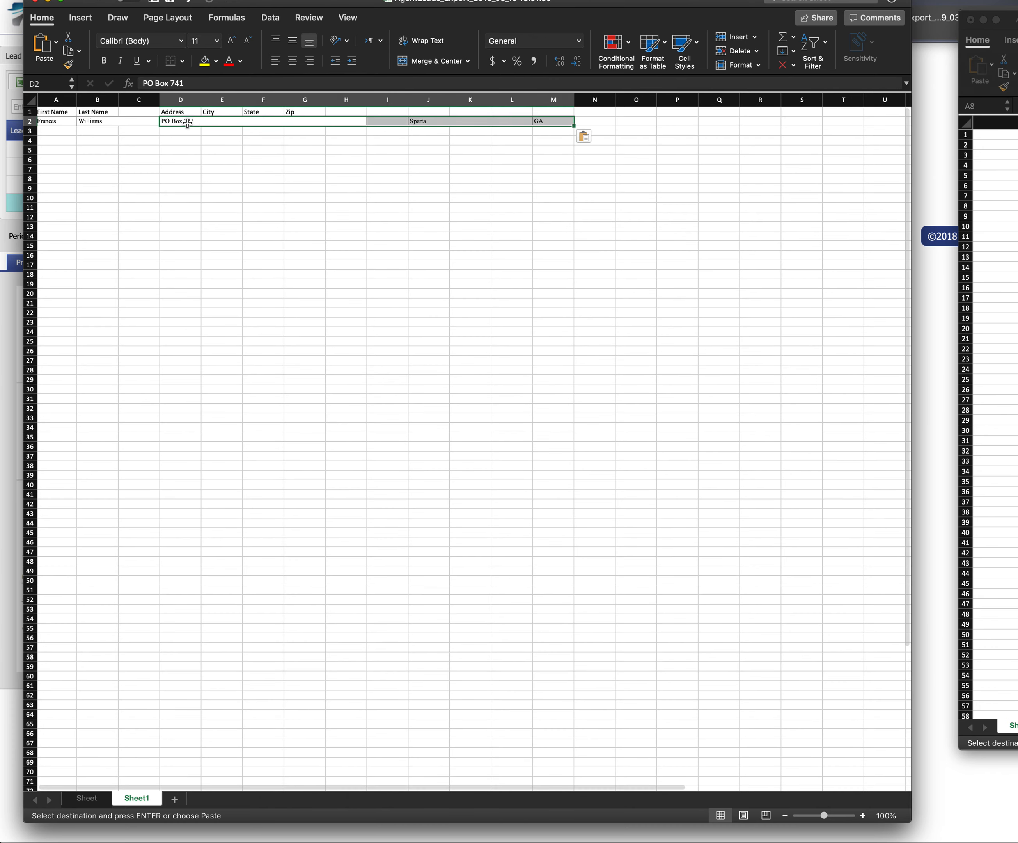
Step: Move the City, State and Zip headers in row 1 to start at cell J1, above the pasted city
{"action": "left_click_drag", "start_coordinate": [212, 110], "coordinate": [288, 111]}
{"action": "key", "text": "super+c"}
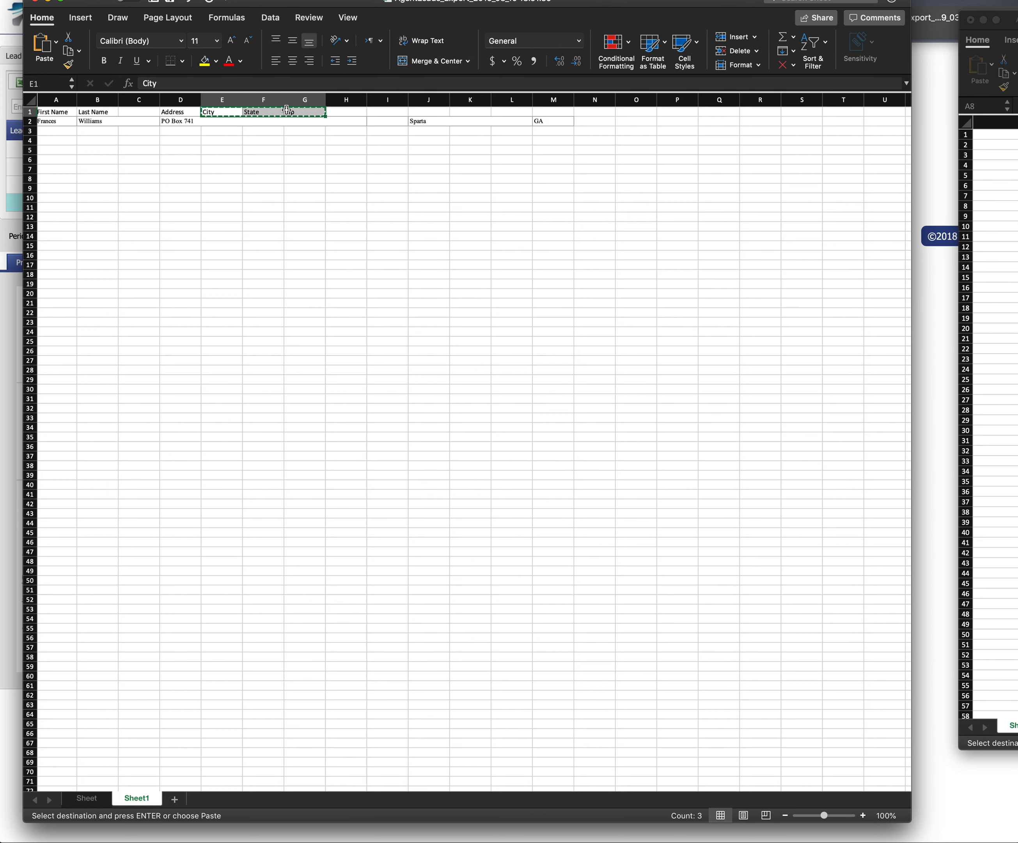
{"action": "left_click", "coordinate": [431, 111]}
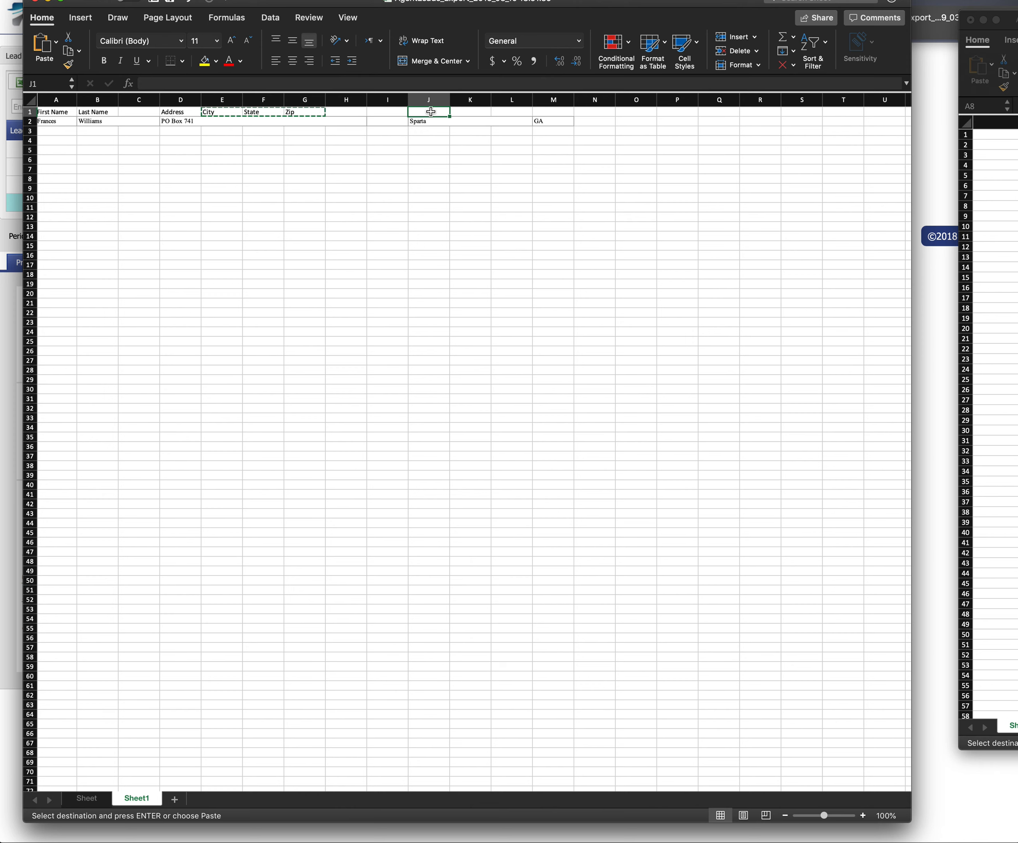
{"action": "key", "text": "Return"}
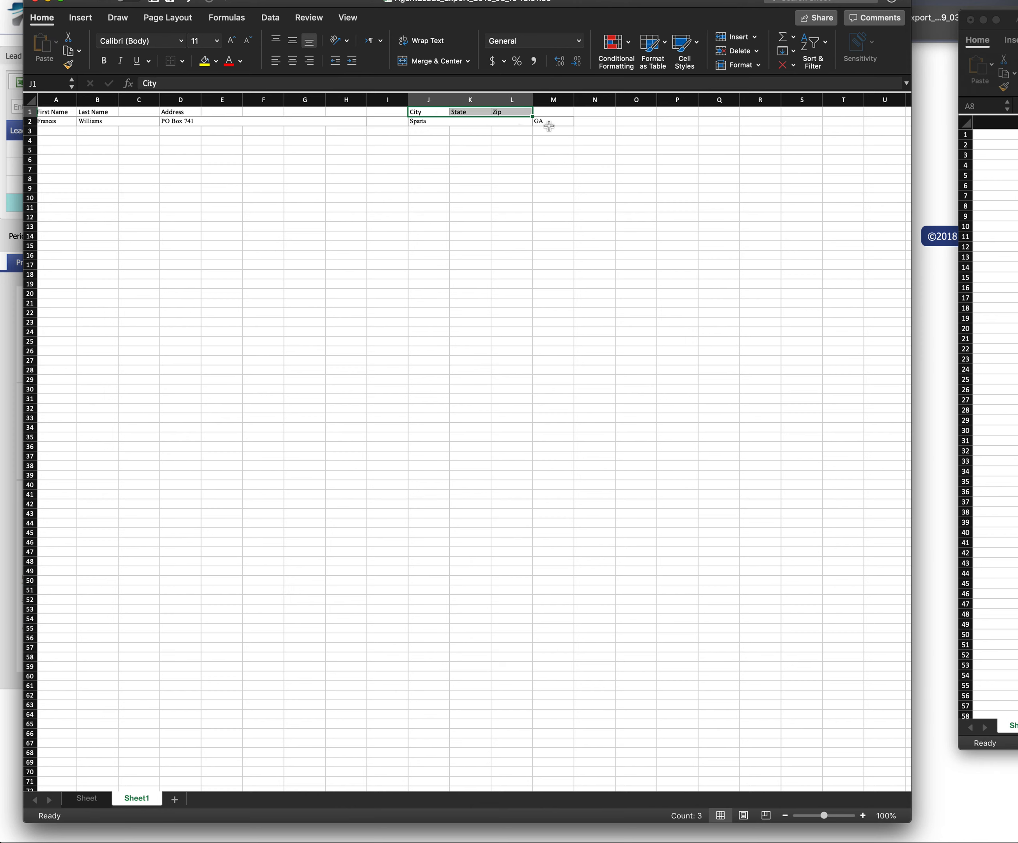
Step: Try to move the state value from M2 to the cell under the State header in row 2
{"action": "left_click", "coordinate": [549, 124]}
{"action": "key", "text": "super+c"}
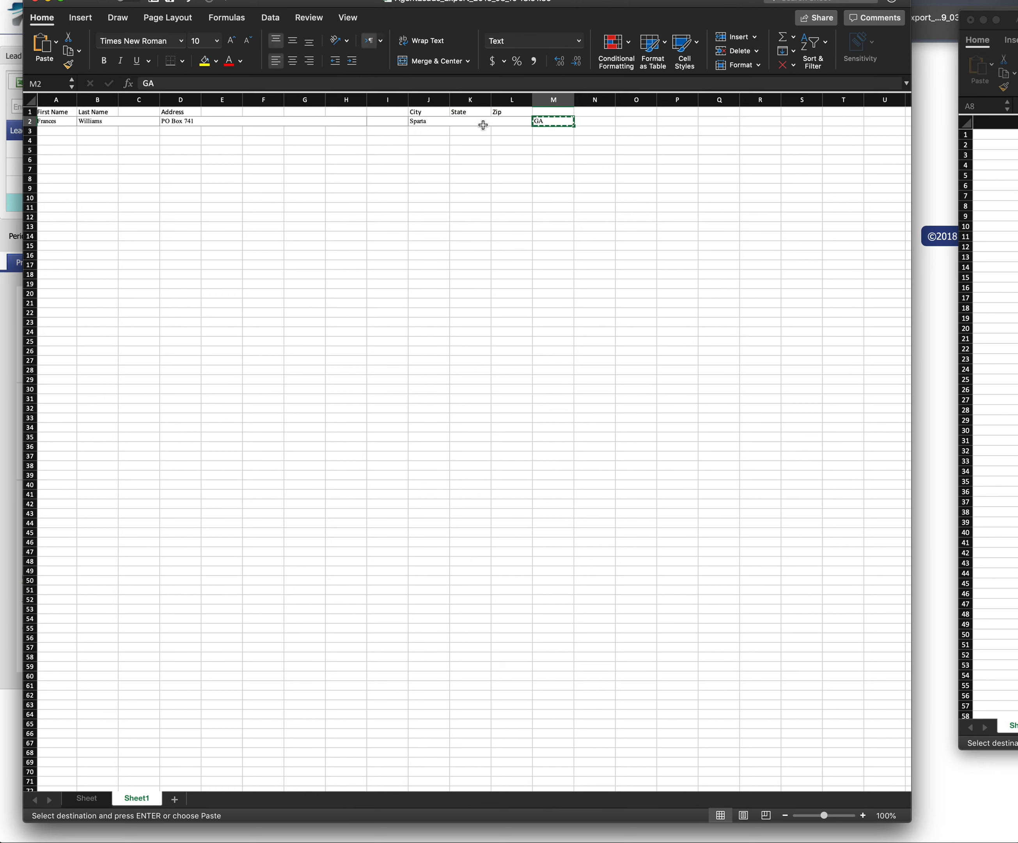
{"action": "left_click", "coordinate": [471, 125]}
{"action": "key", "text": "Return"}
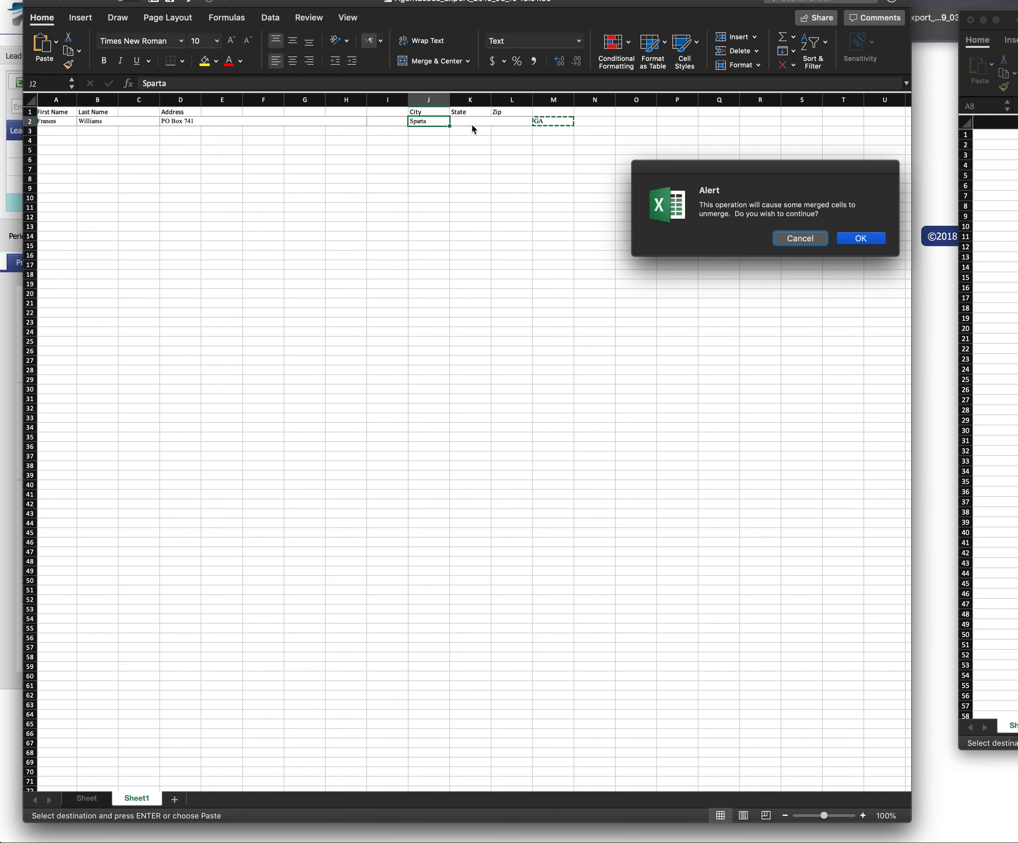
{"action": "left_click", "coordinate": [808, 243]}
{"action": "left_click", "coordinate": [584, 206]}
{"action": "left_click", "coordinate": [661, 168]}
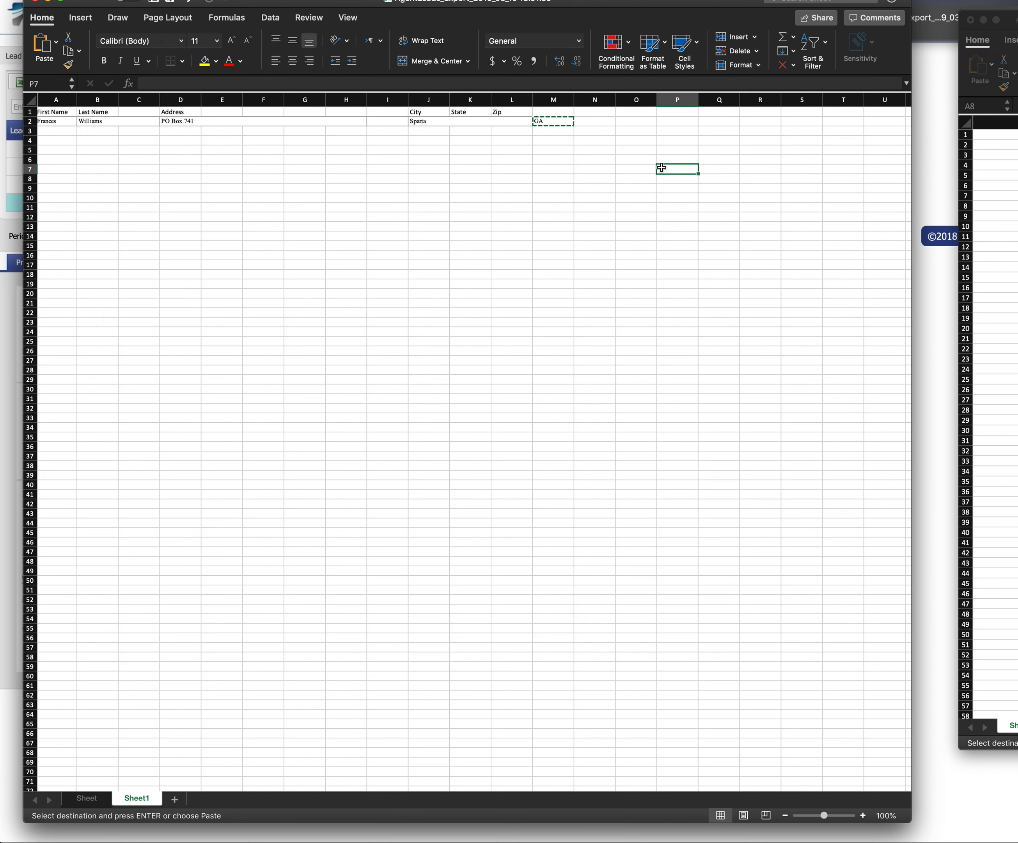
Step: Move the State and Zip headers in row 1 to start at cell M1, above the pasted state
{"action": "left_click", "coordinate": [460, 113]}
{"action": "left_click_drag", "start_coordinate": [460, 113], "coordinate": [505, 113]}
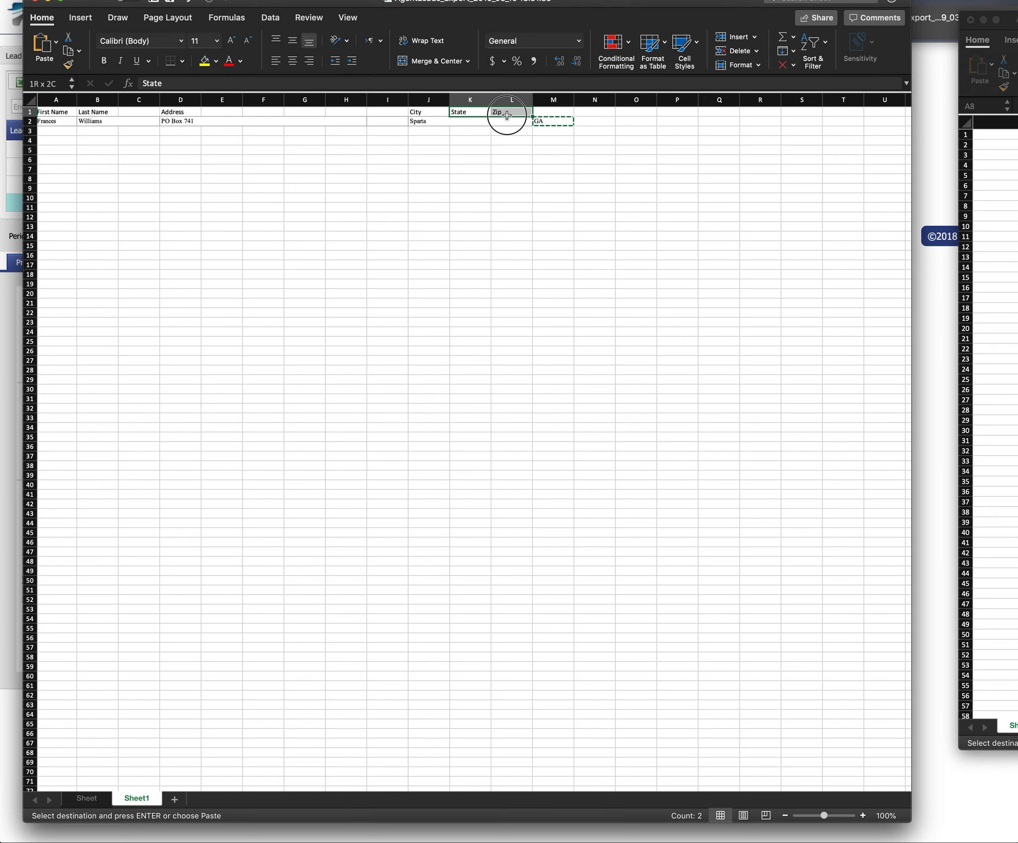
{"action": "key", "text": "super+c"}
{"action": "left_click", "coordinate": [560, 114]}
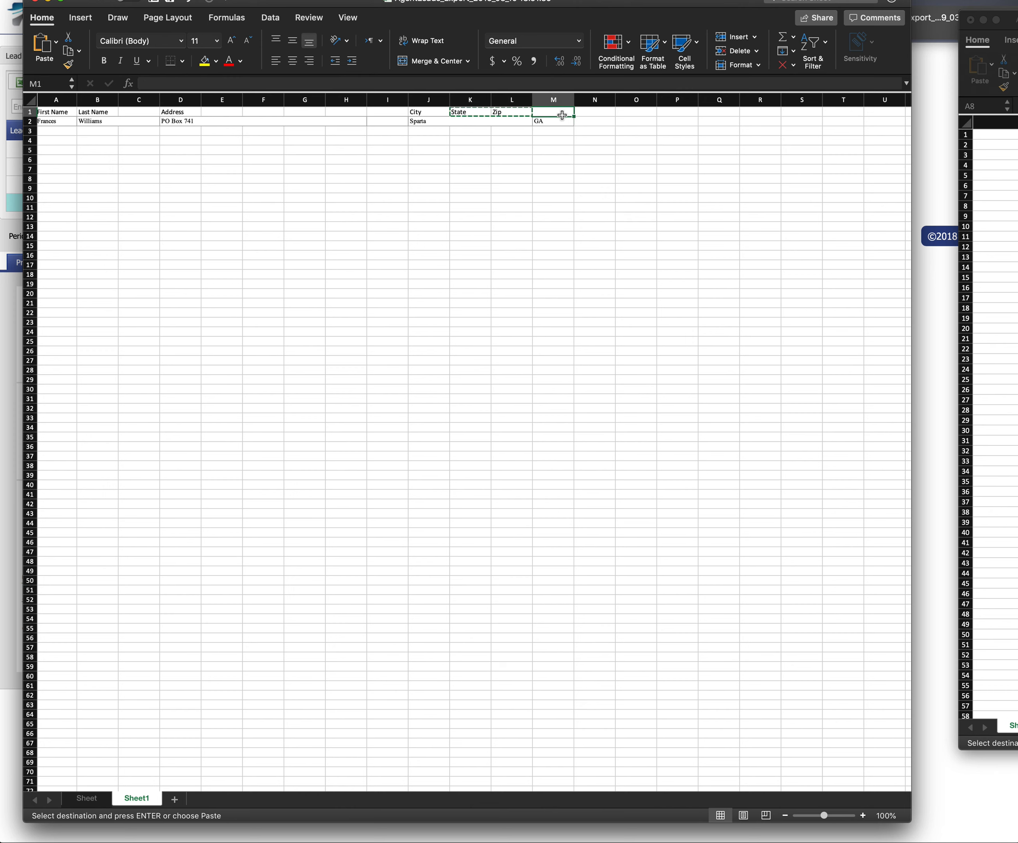
{"action": "key", "text": "super+v"}
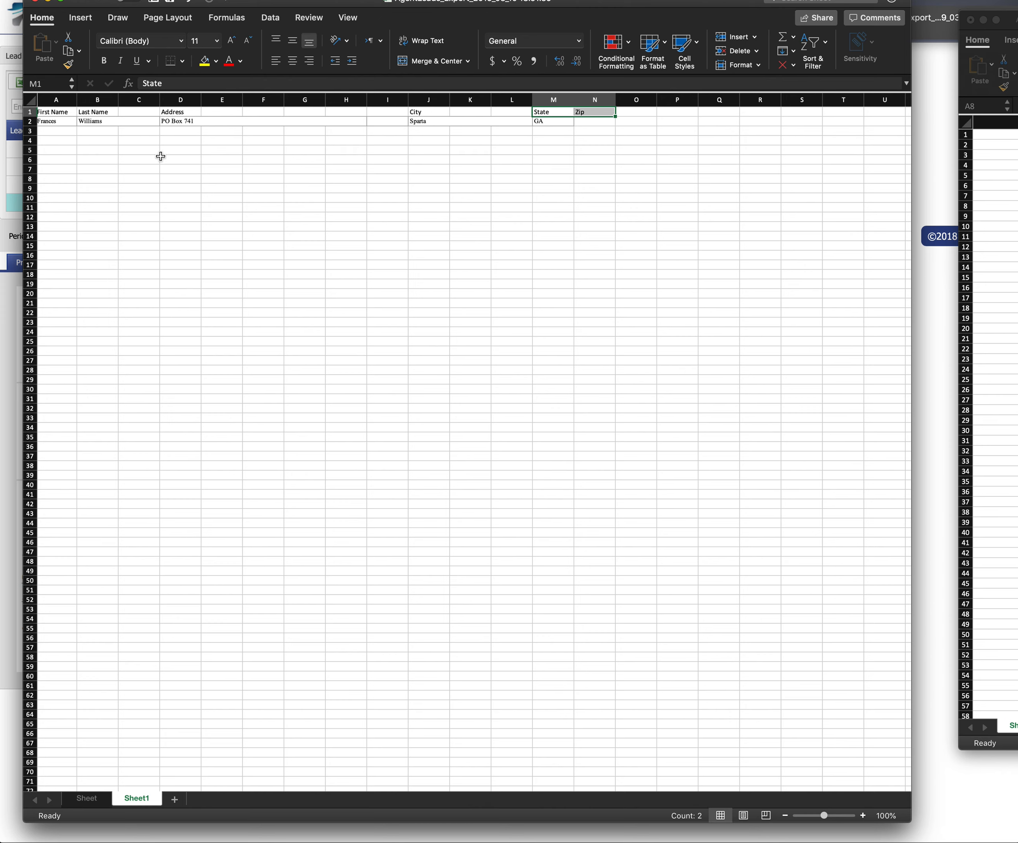
Step: Copy the second lead's first and last name cells from row 7 of the original sheet into Sheet1 starting at A3
{"action": "left_click", "coordinate": [94, 802]}
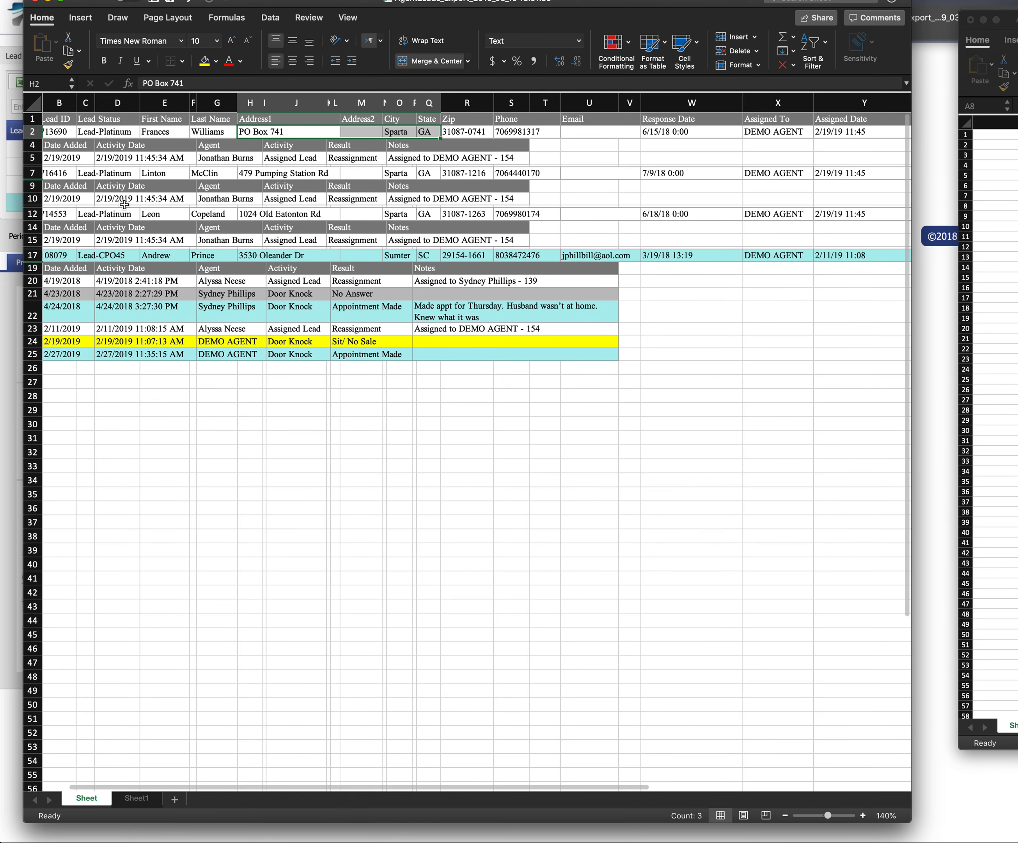
{"action": "left_click", "coordinate": [150, 172]}
{"action": "left_click_drag", "start_coordinate": [219, 171], "coordinate": [173, 173]}
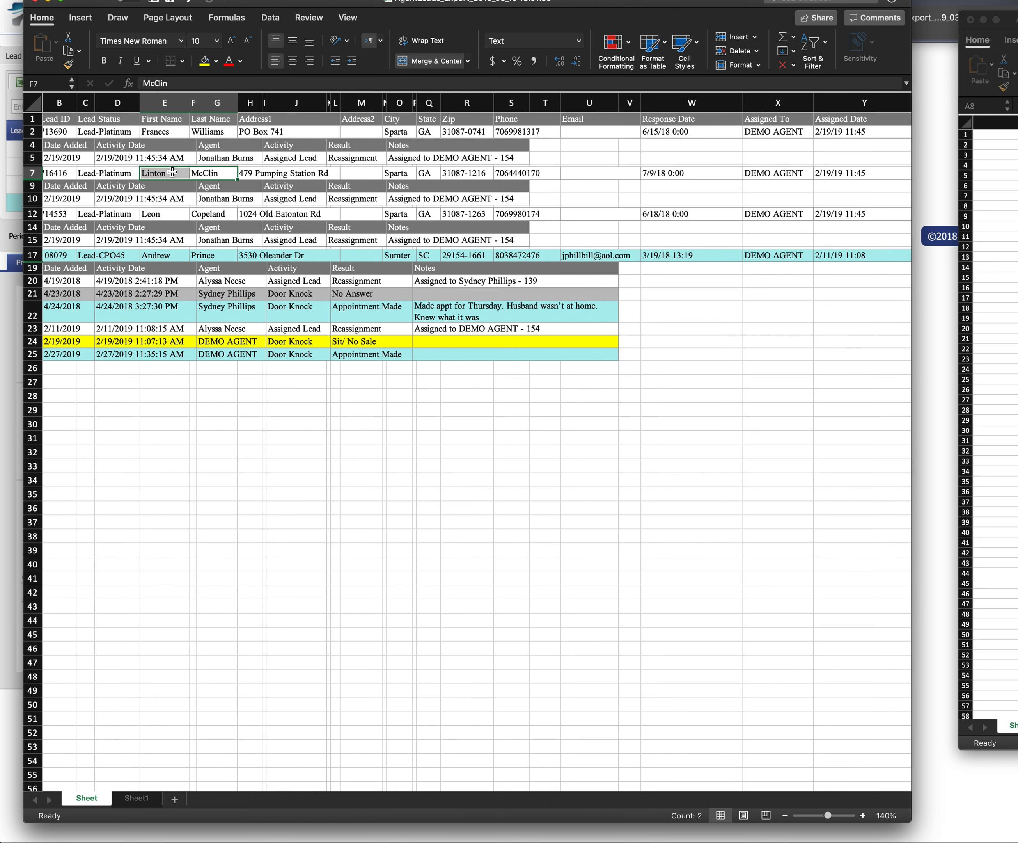
{"action": "key", "text": "super+c"}
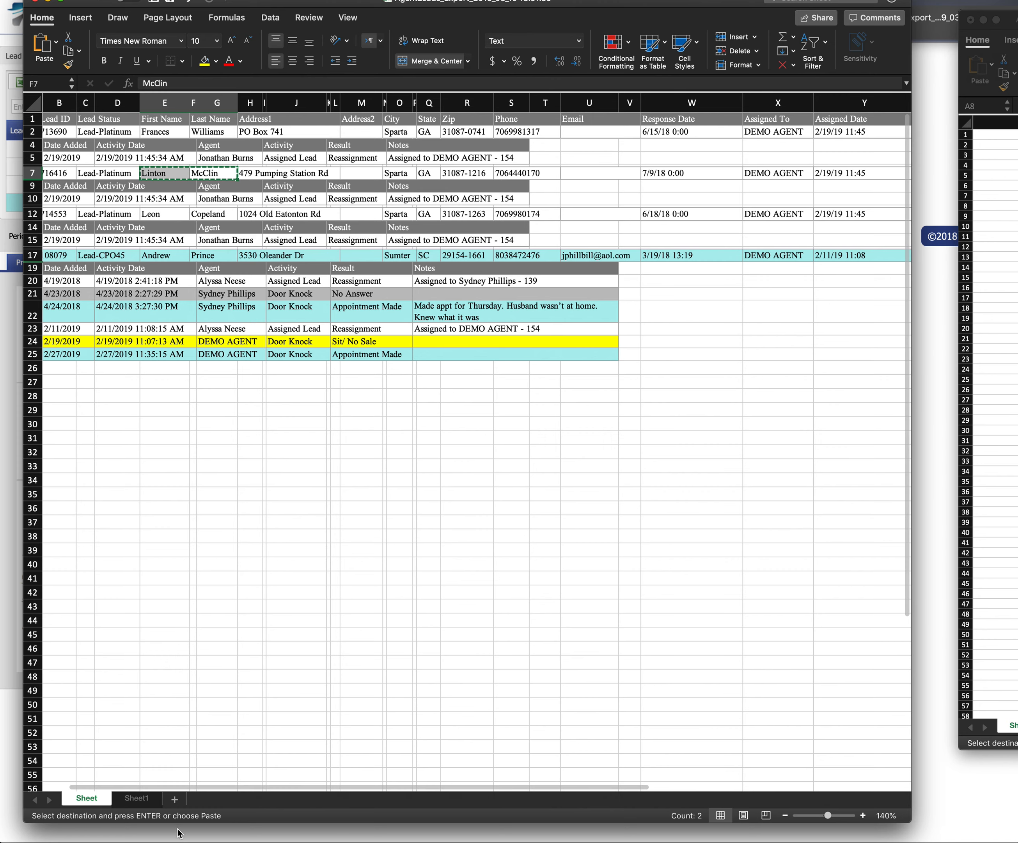
{"action": "left_click", "coordinate": [137, 798]}
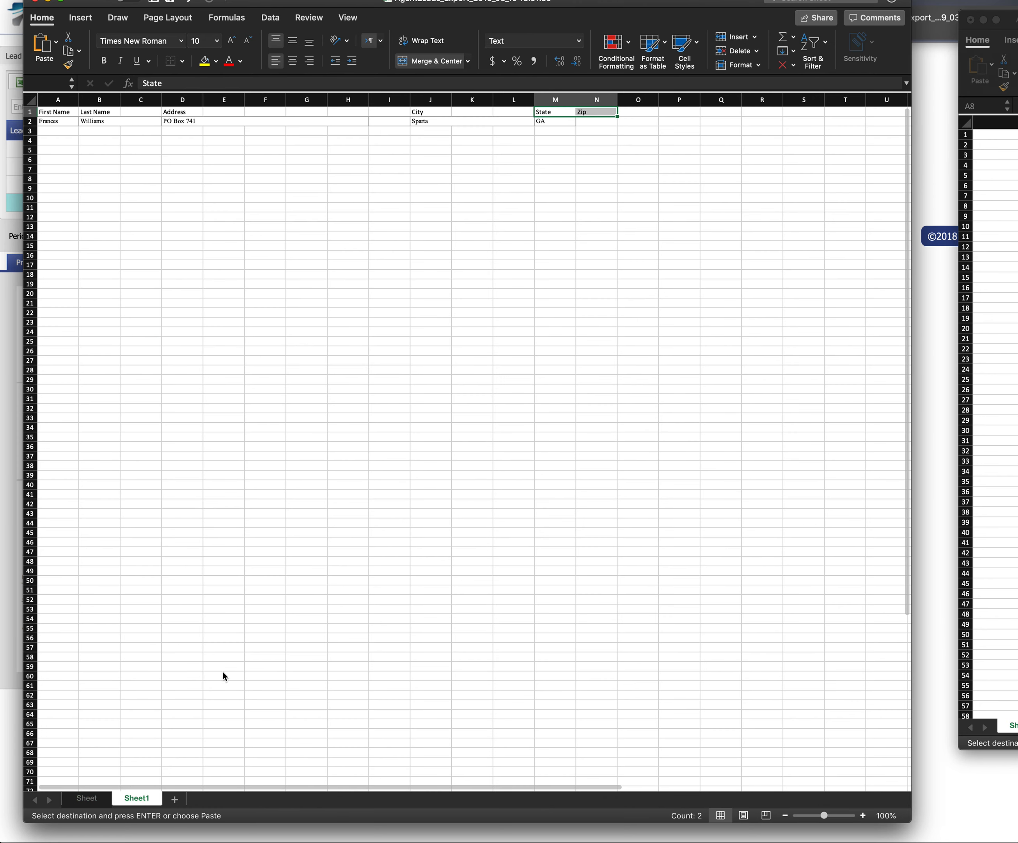
{"action": "left_click", "coordinate": [50, 130]}
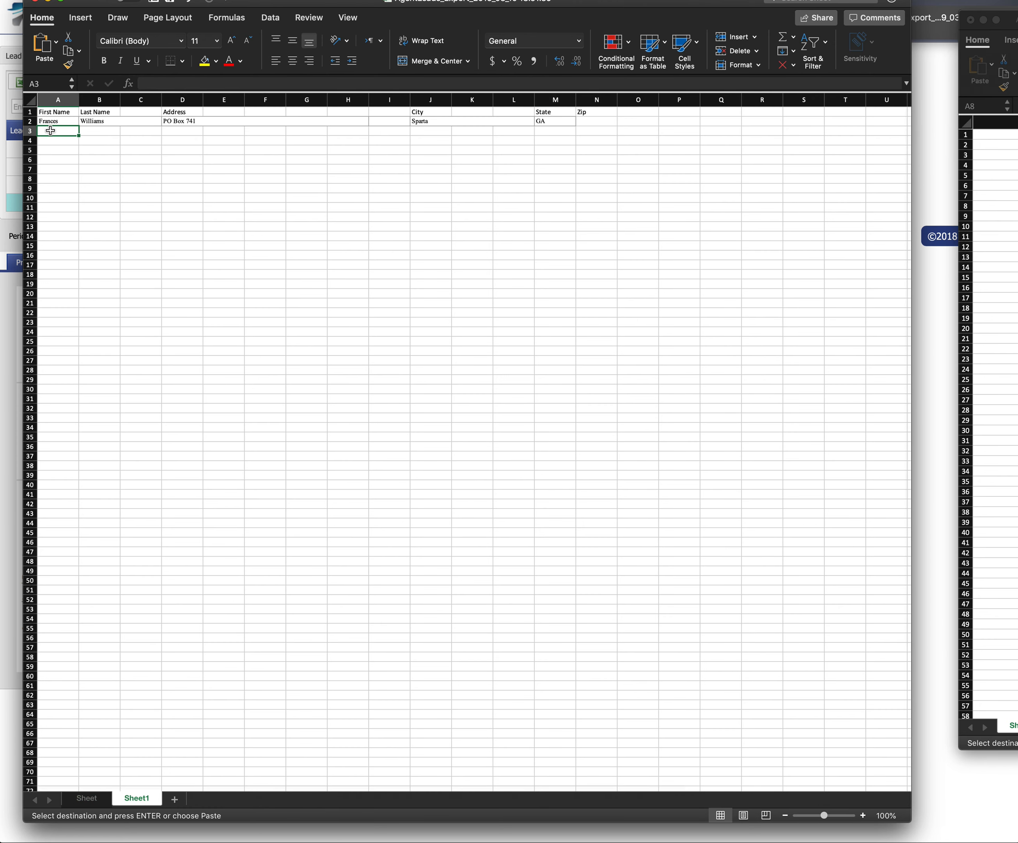
{"action": "key", "text": "super+v"}
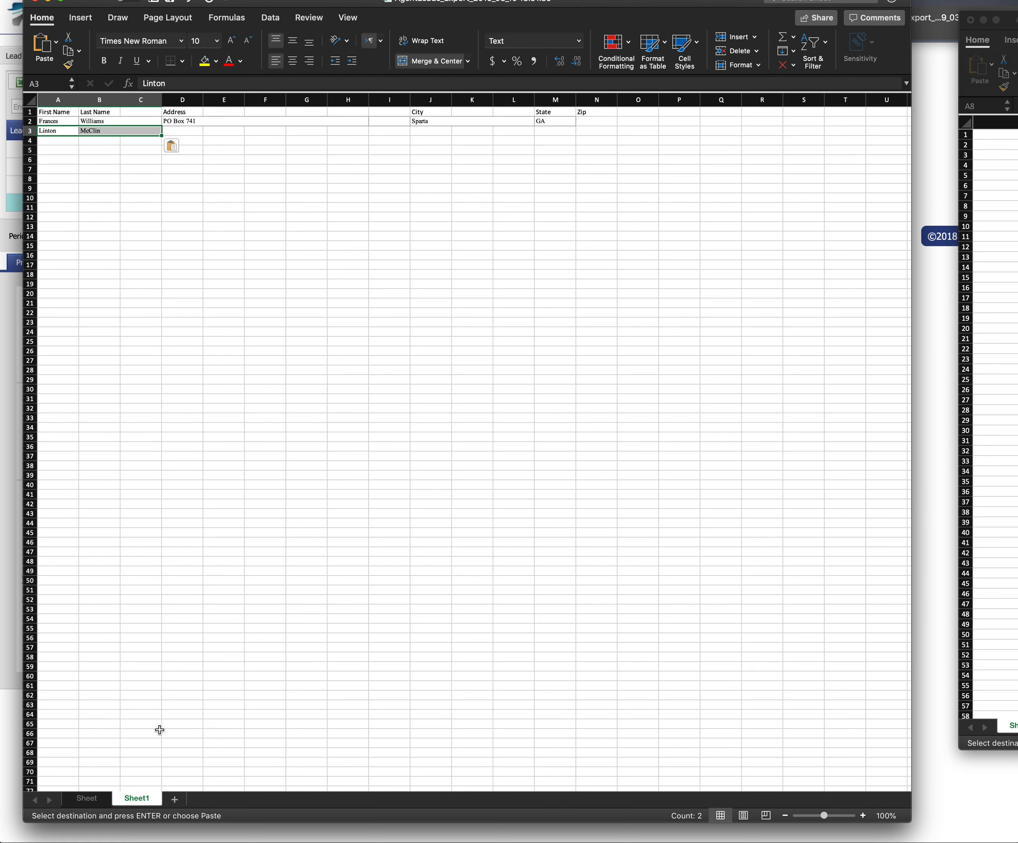
Step: Copy the second lead's street address cell from row 7 of the original sheet into D3 of Sheet1
{"action": "left_click", "coordinate": [87, 799]}
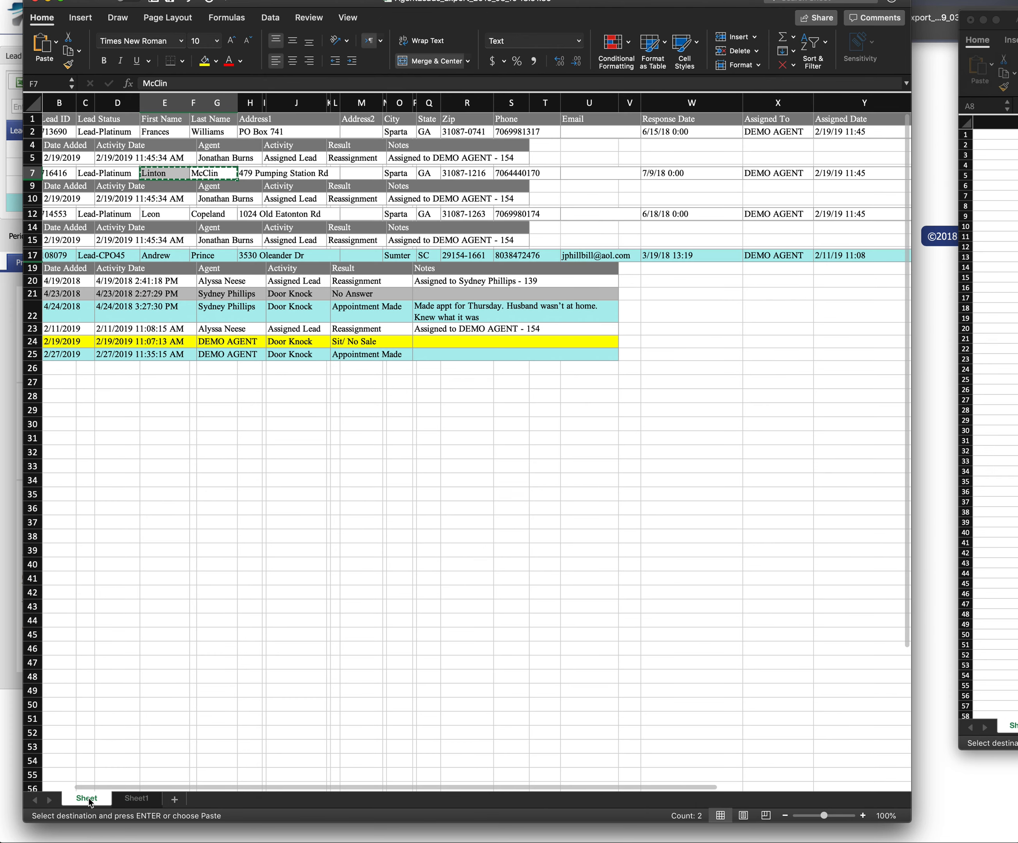
{"action": "left_click", "coordinate": [301, 174]}
{"action": "key", "text": "super+c"}
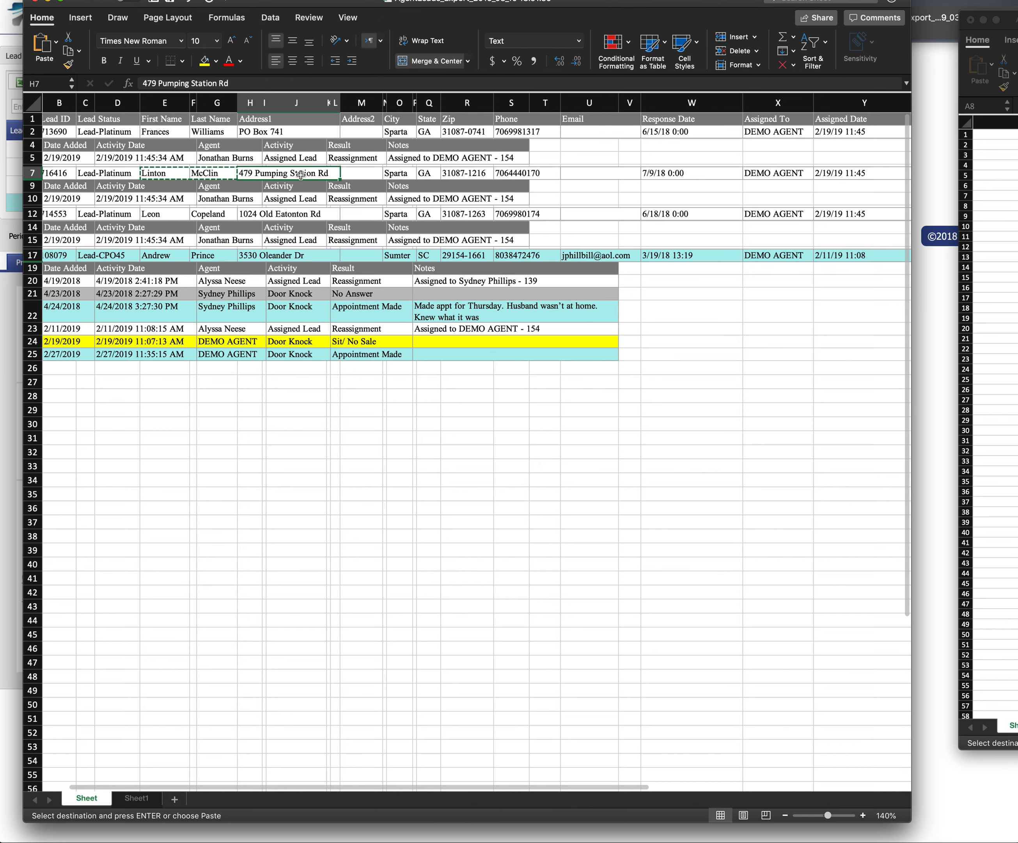
{"action": "left_click", "coordinate": [137, 799]}
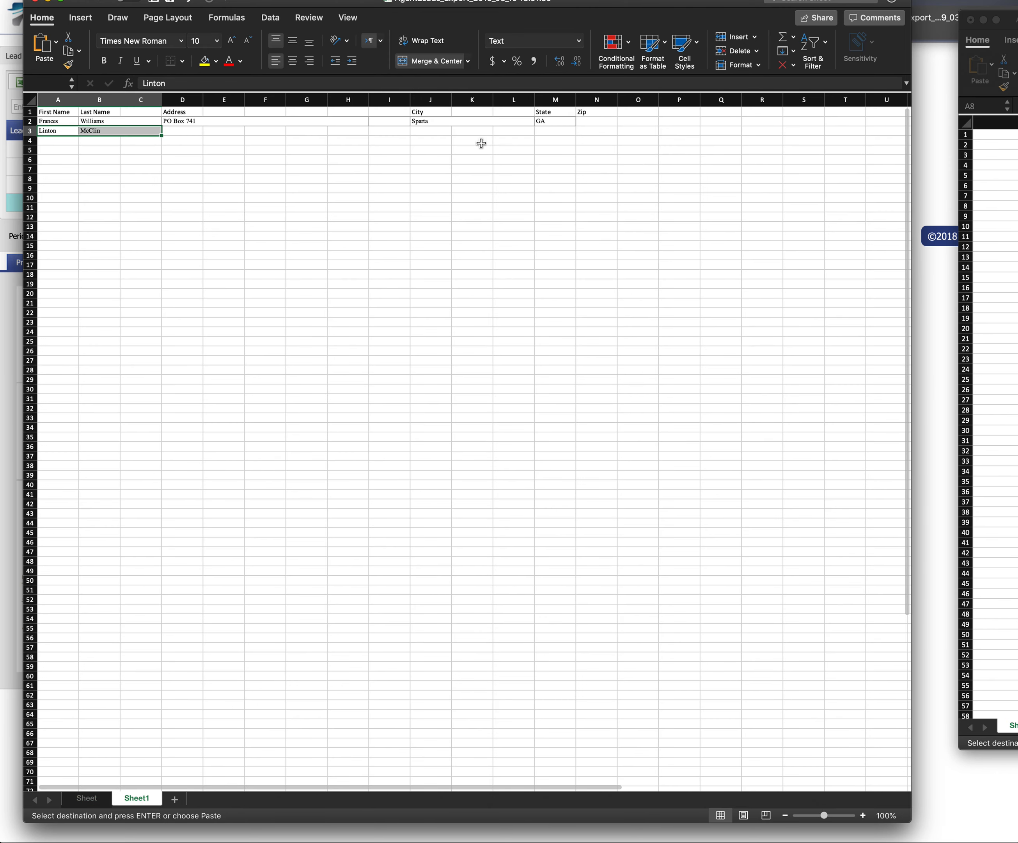
{"action": "left_click", "coordinate": [189, 134]}
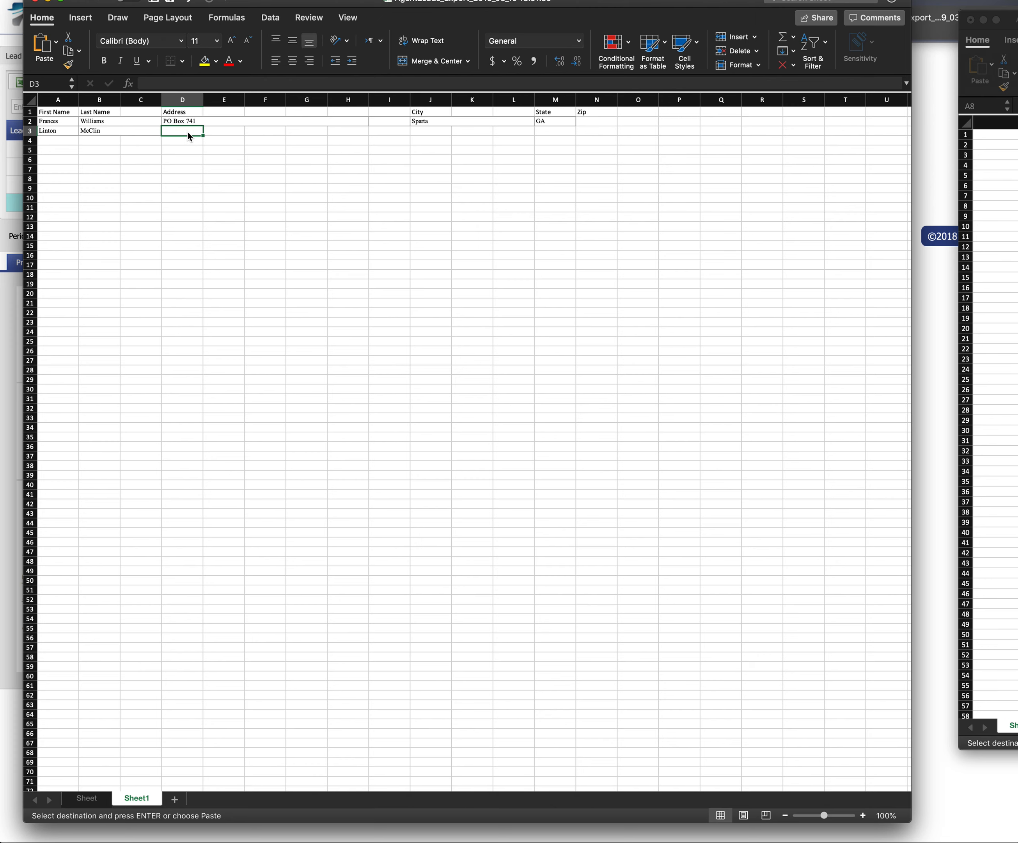
{"action": "key", "text": "super+v"}
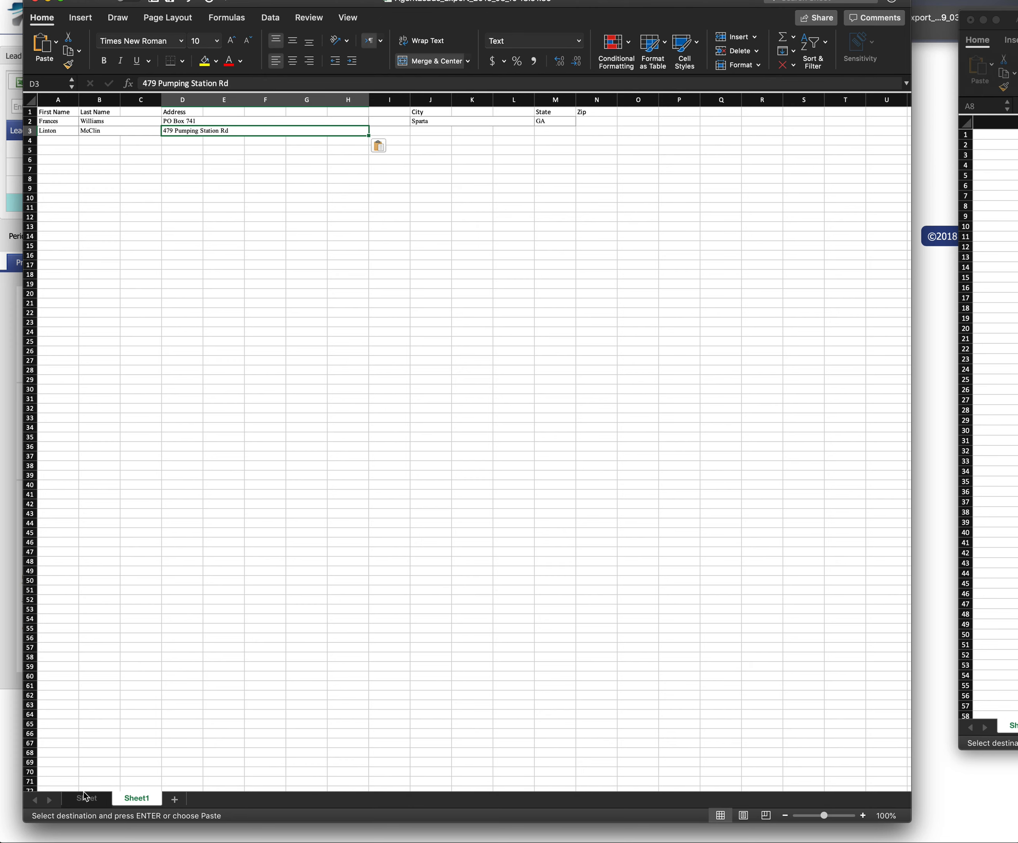
Step: Copy the second lead's city, state and zip cells from row 7 of the original sheet into Sheet1 starting at J3
{"action": "left_click", "coordinate": [87, 798]}
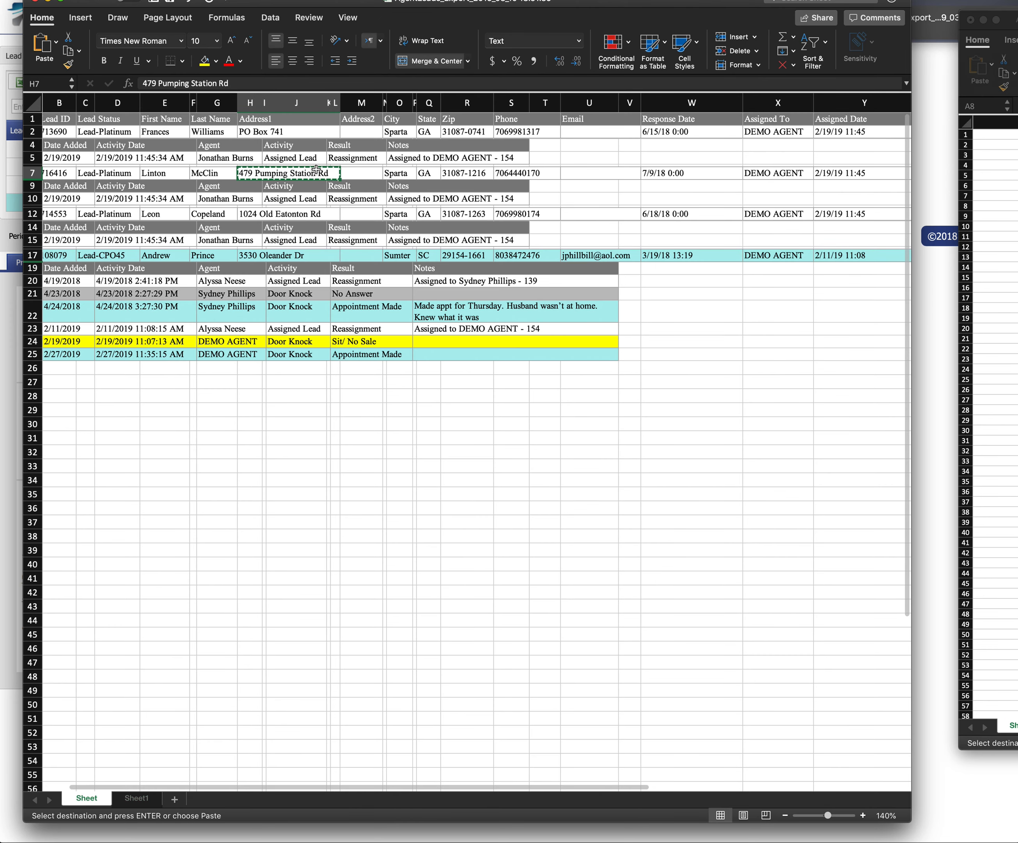
{"action": "left_click_drag", "start_coordinate": [394, 173], "coordinate": [454, 173]}
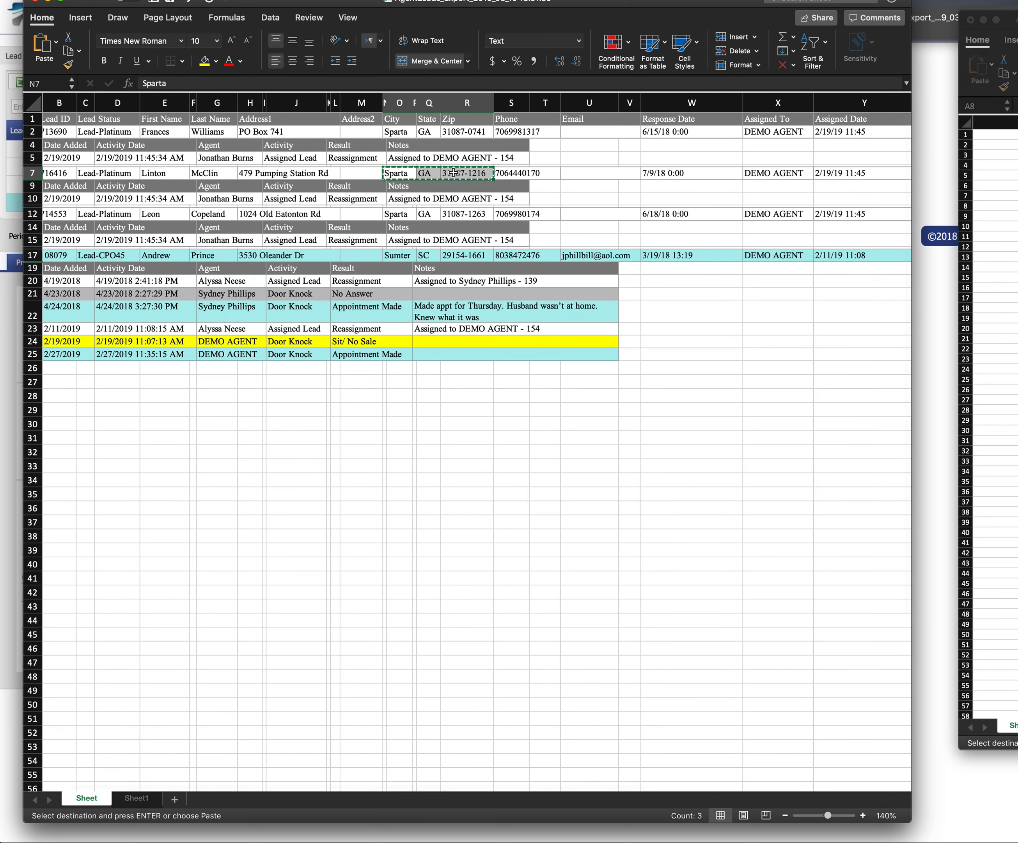
{"action": "key", "text": "super+c"}
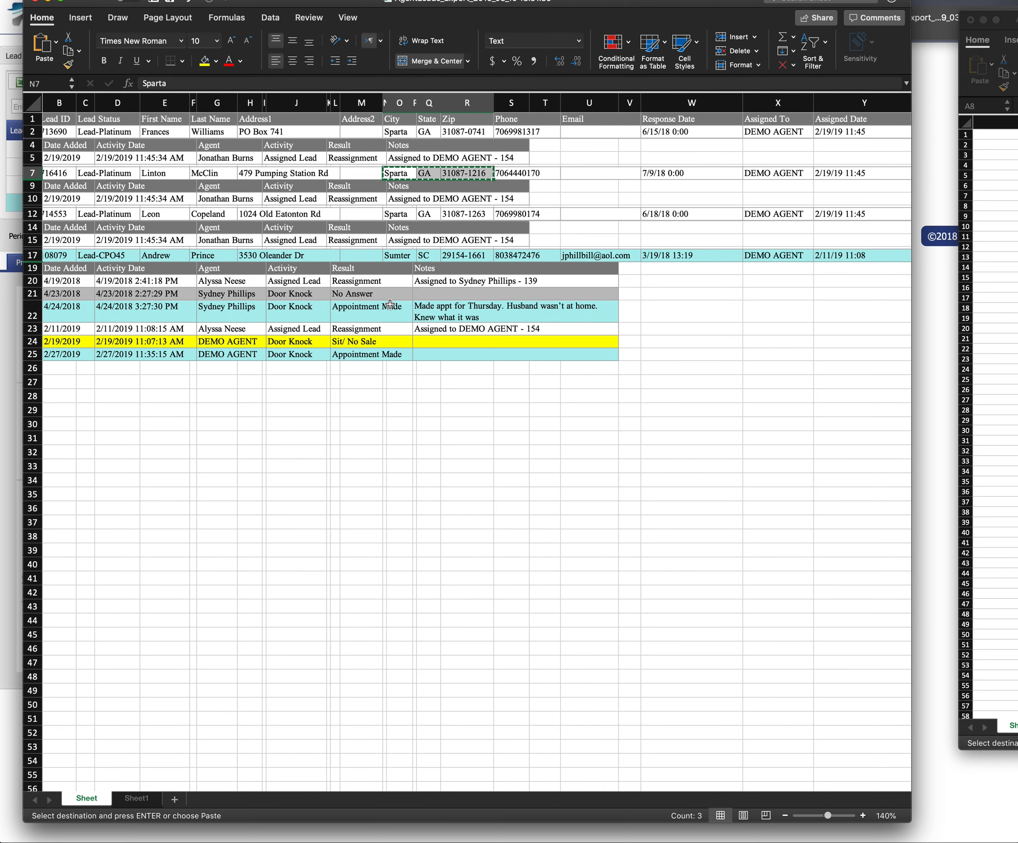
{"action": "left_click", "coordinate": [137, 799]}
{"action": "left_click", "coordinate": [419, 130]}
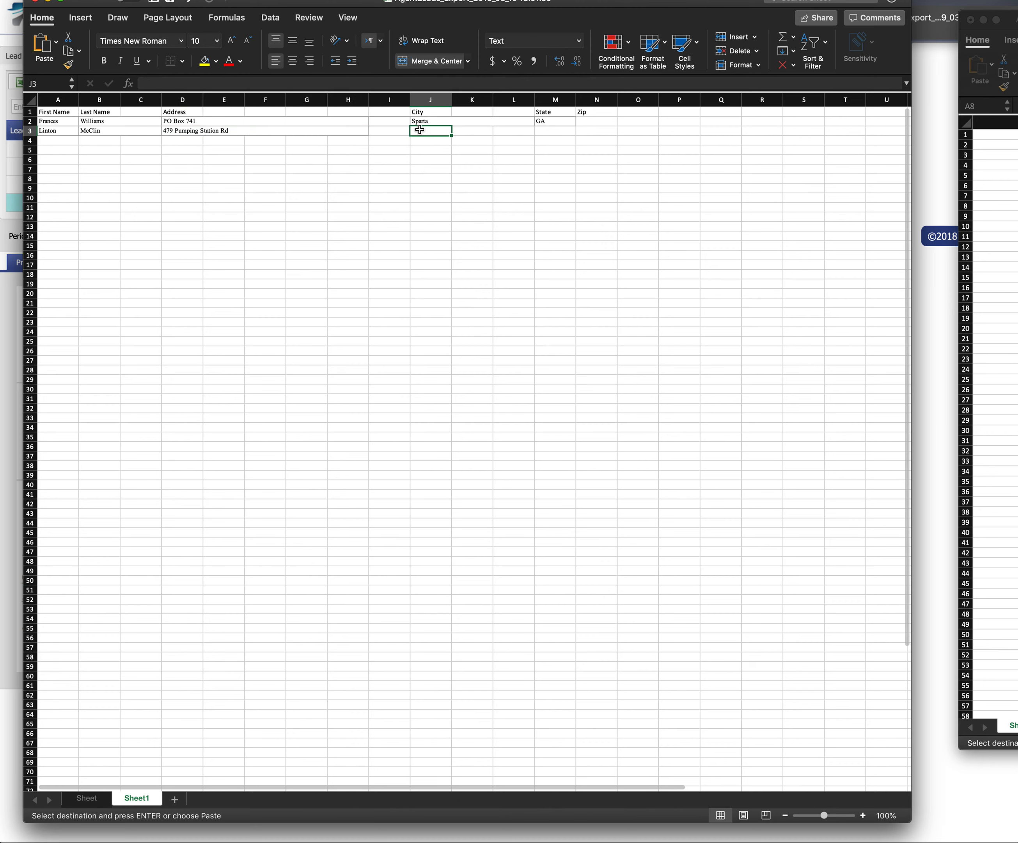
{"action": "key", "text": "super+v"}
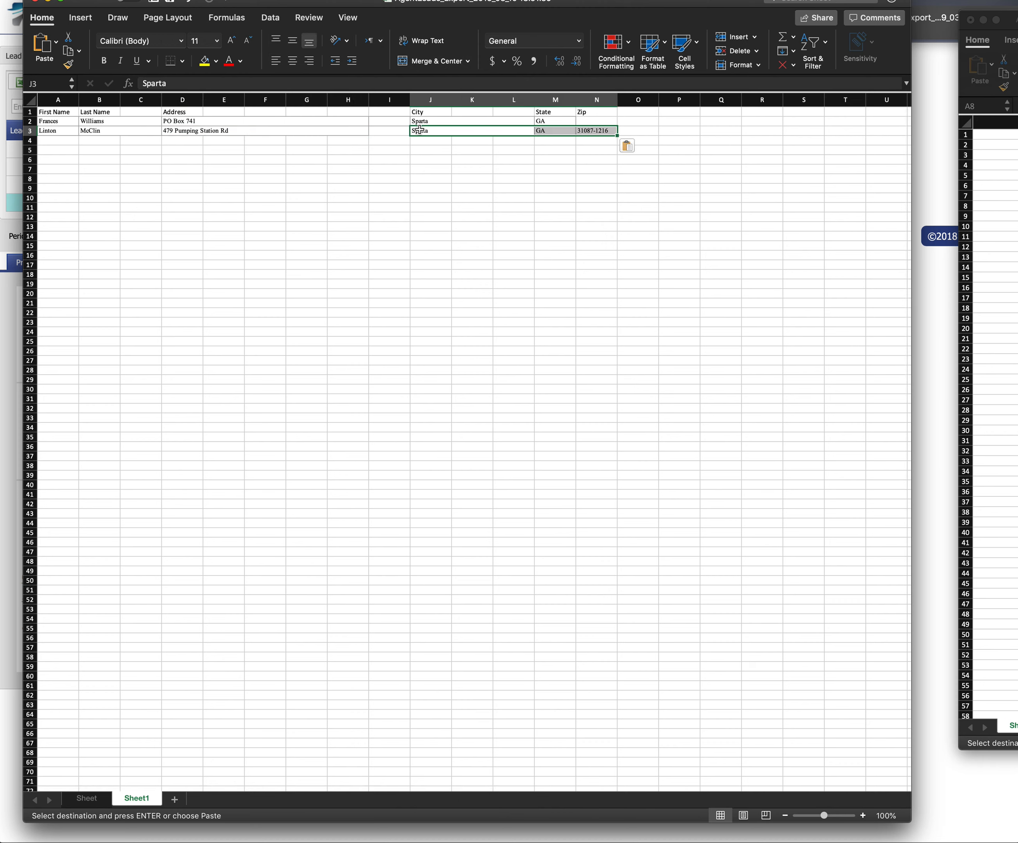
Step: Delete columns E through I, which separate the Address and City columns in Sheet1
{"action": "left_click", "coordinate": [374, 241]}
{"action": "left_click", "coordinate": [228, 101]}
{"action": "left_click_drag", "start_coordinate": [228, 102], "coordinate": [397, 98]}
{"action": "right_click", "coordinate": [397, 98]}
{"action": "key", "text": "Escape"}
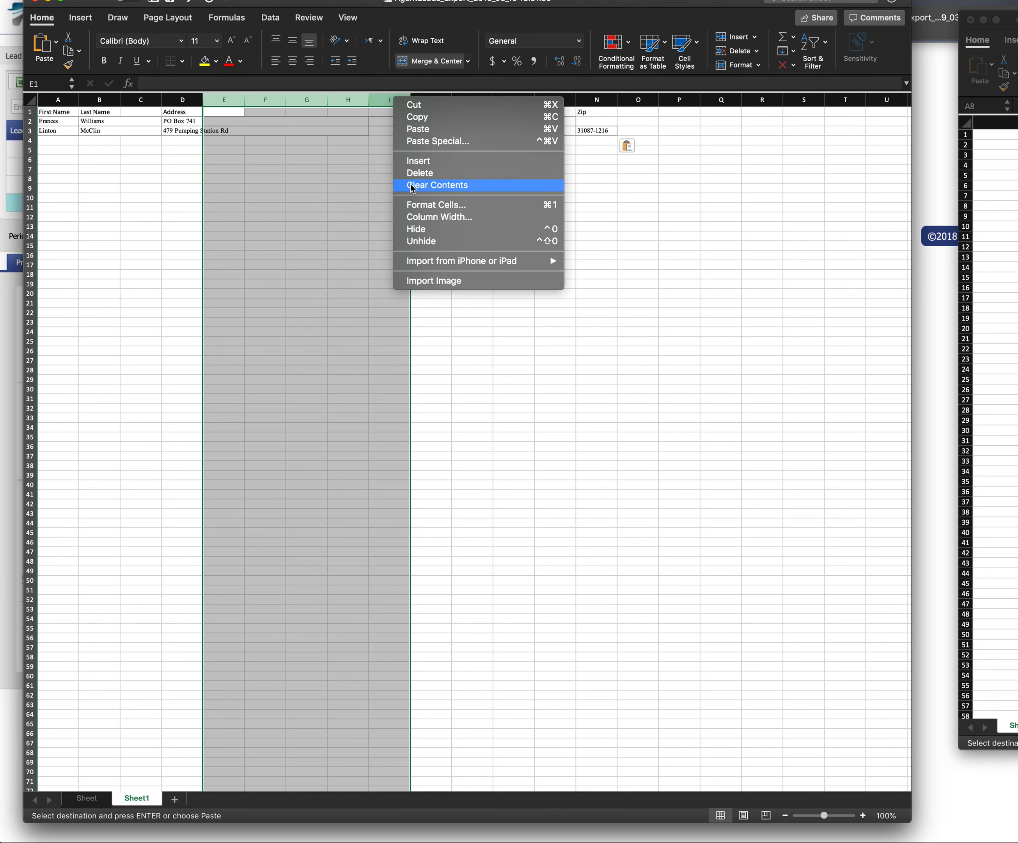
{"action": "left_click", "coordinate": [414, 174]}
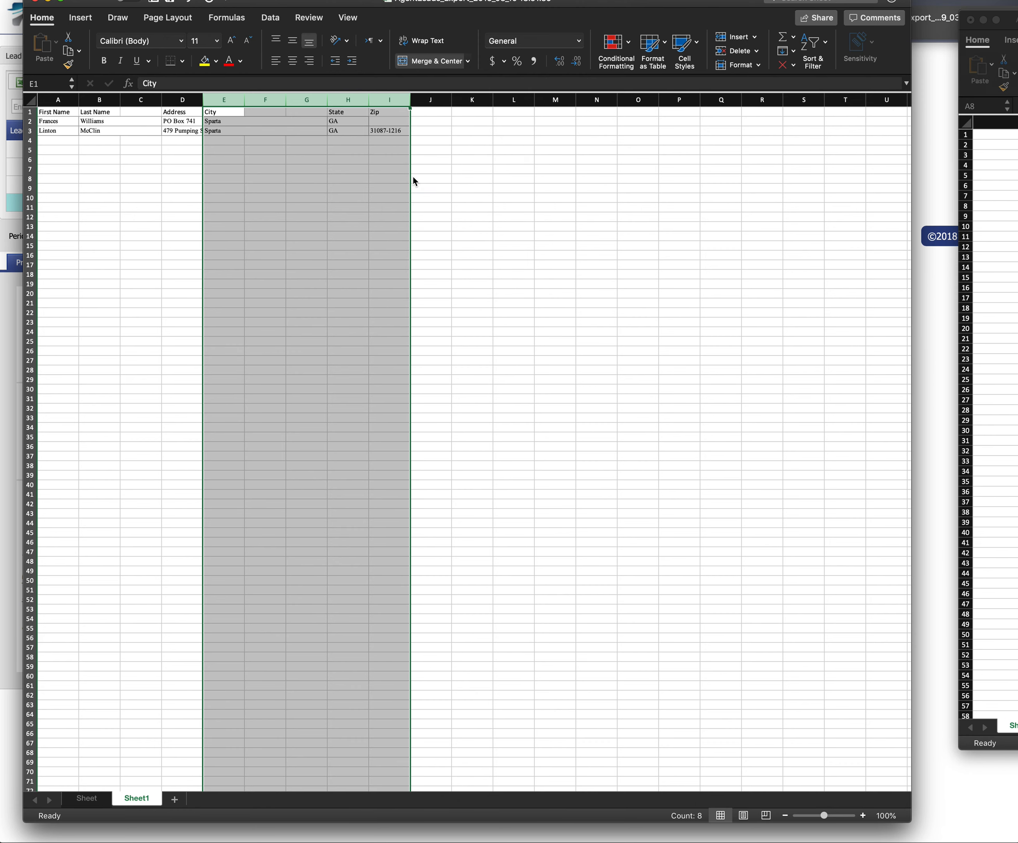
Step: Delete the empty columns F and G between the City and State columns
{"action": "left_click", "coordinate": [597, 265]}
{"action": "left_click_drag", "start_coordinate": [258, 102], "coordinate": [299, 101]}
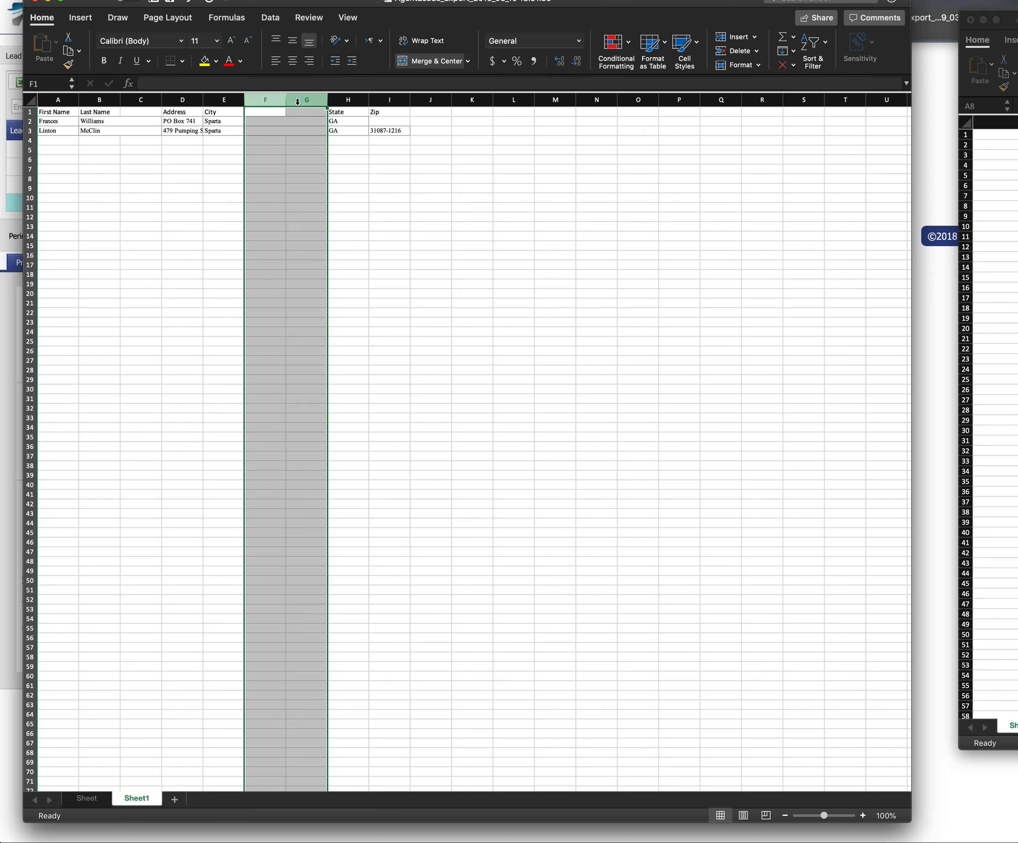
{"action": "right_click", "coordinate": [300, 97]}
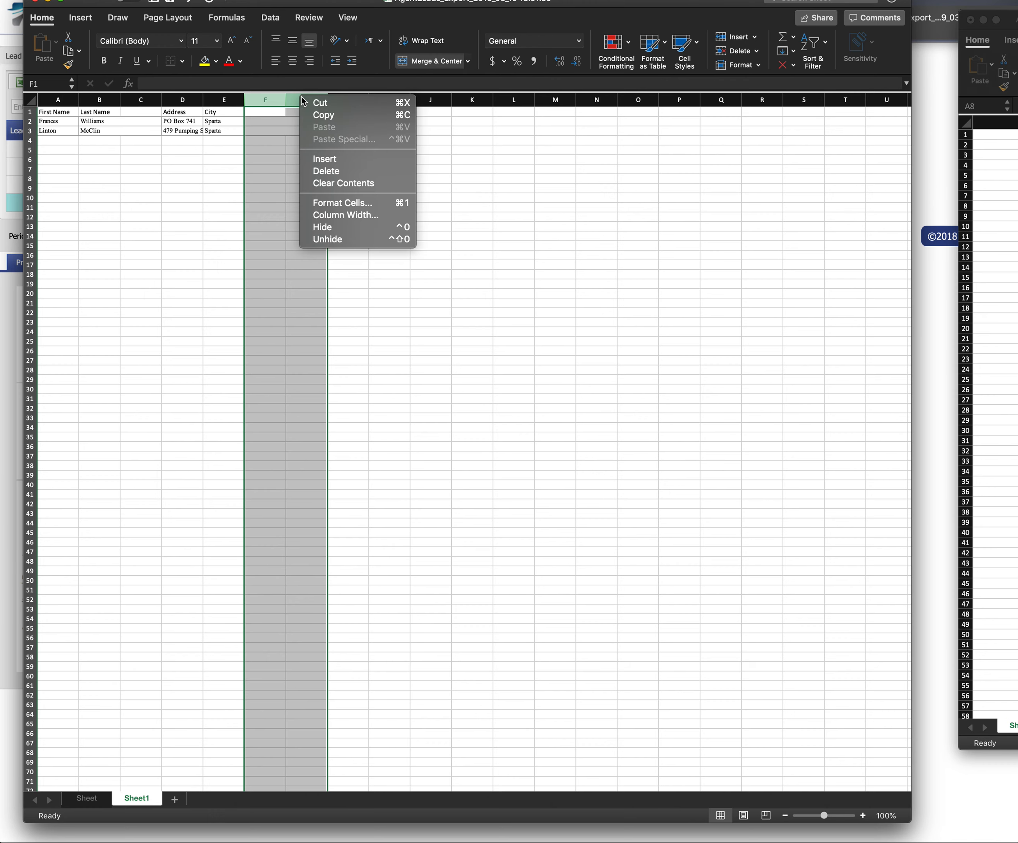
{"action": "left_click", "coordinate": [345, 172]}
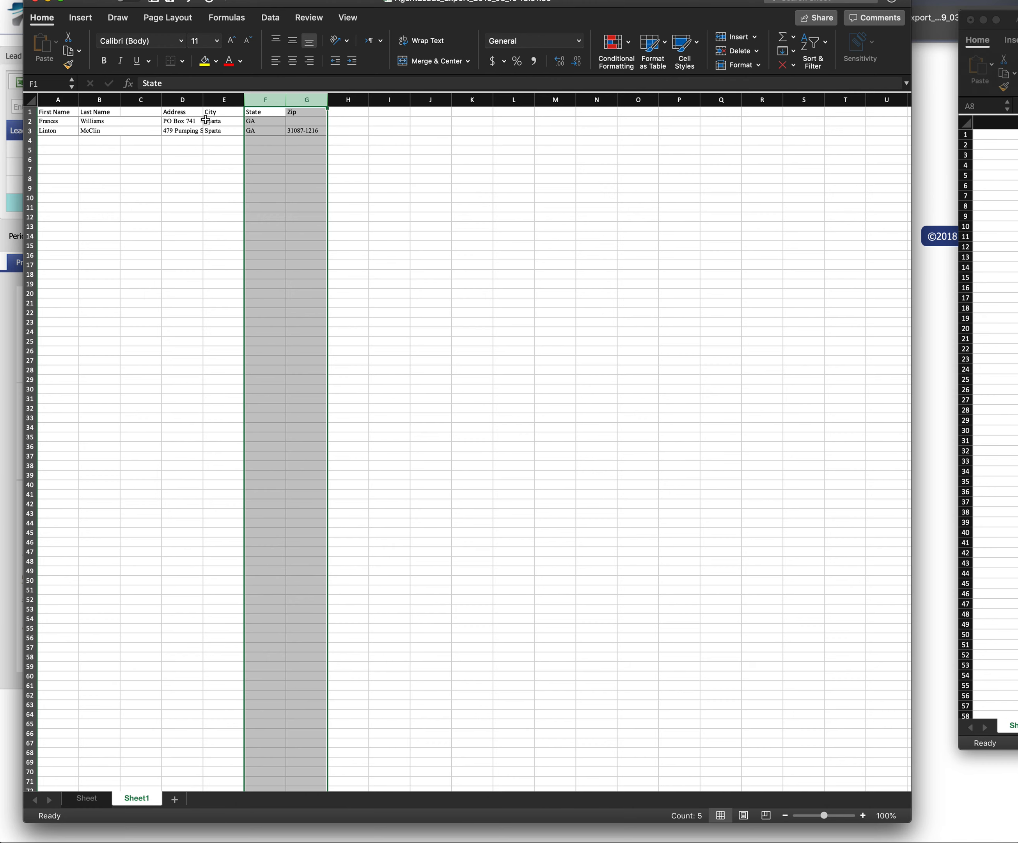
Step: Delete the empty column C between the Last Name and Address columns
{"action": "left_click", "coordinate": [137, 108]}
{"action": "left_click", "coordinate": [141, 101]}
{"action": "right_click", "coordinate": [141, 102]}
{"action": "left_click", "coordinate": [146, 108]}
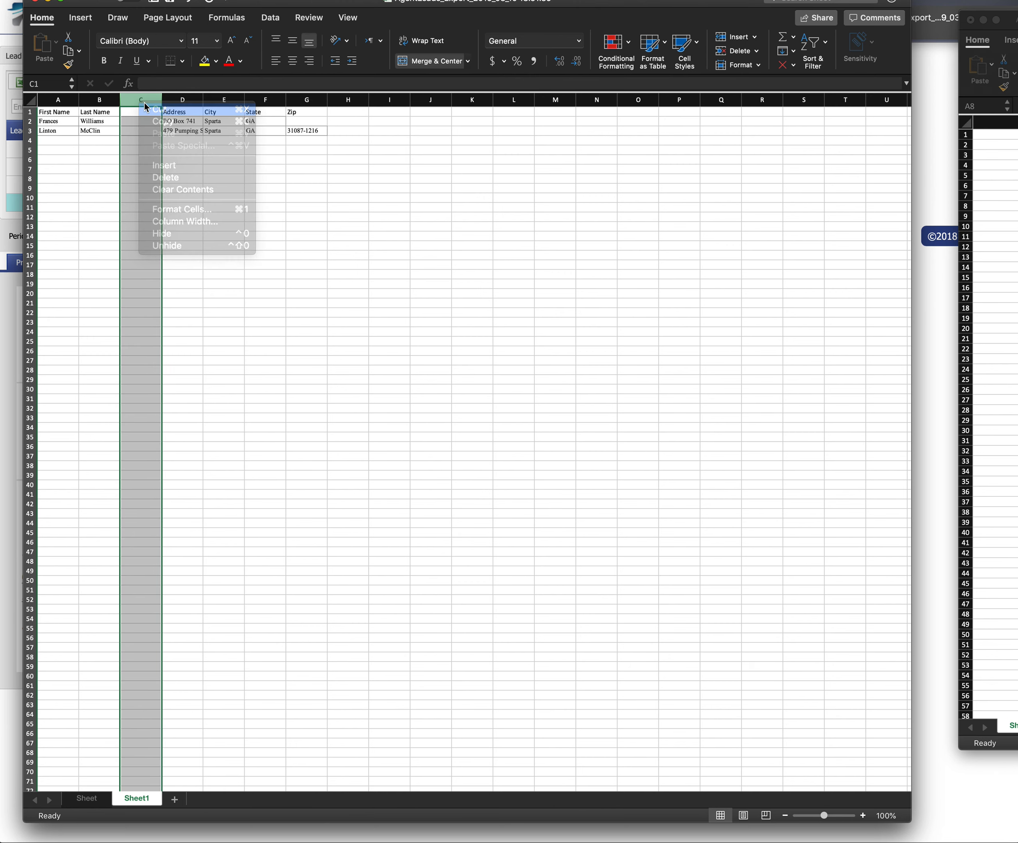
{"action": "left_click", "coordinate": [862, 239]}
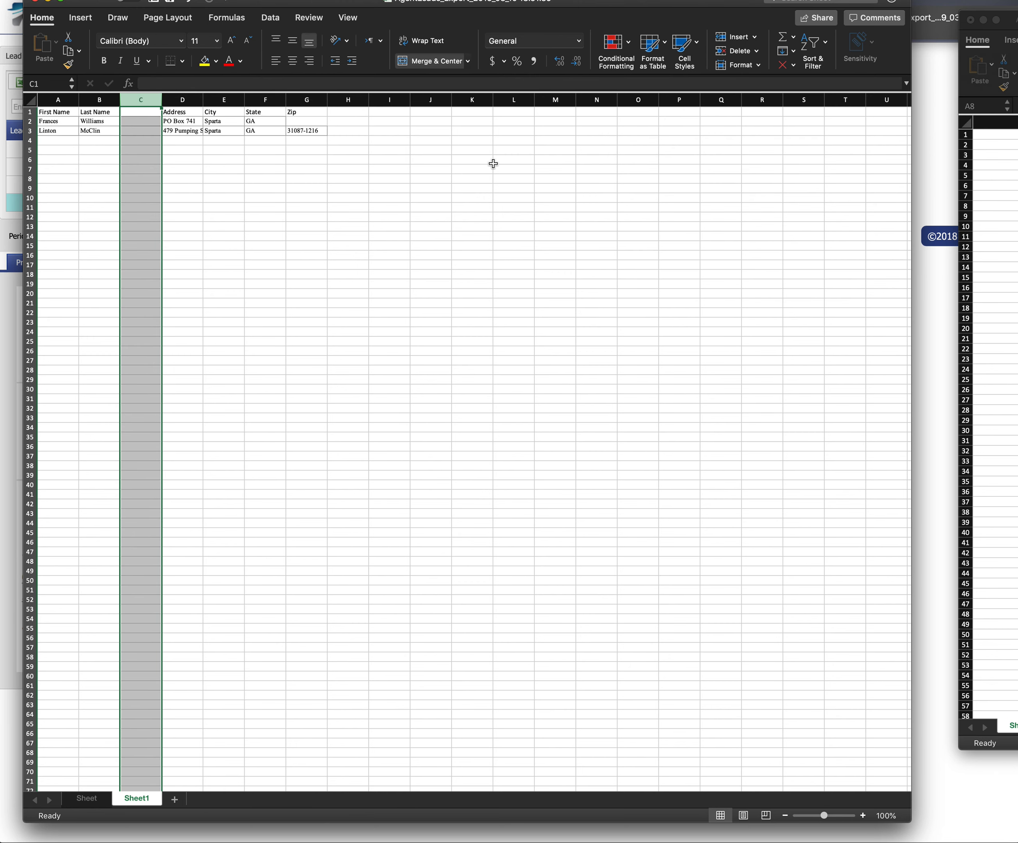
{"action": "right_click", "coordinate": [137, 103]}
{"action": "left_click", "coordinate": [168, 175]}
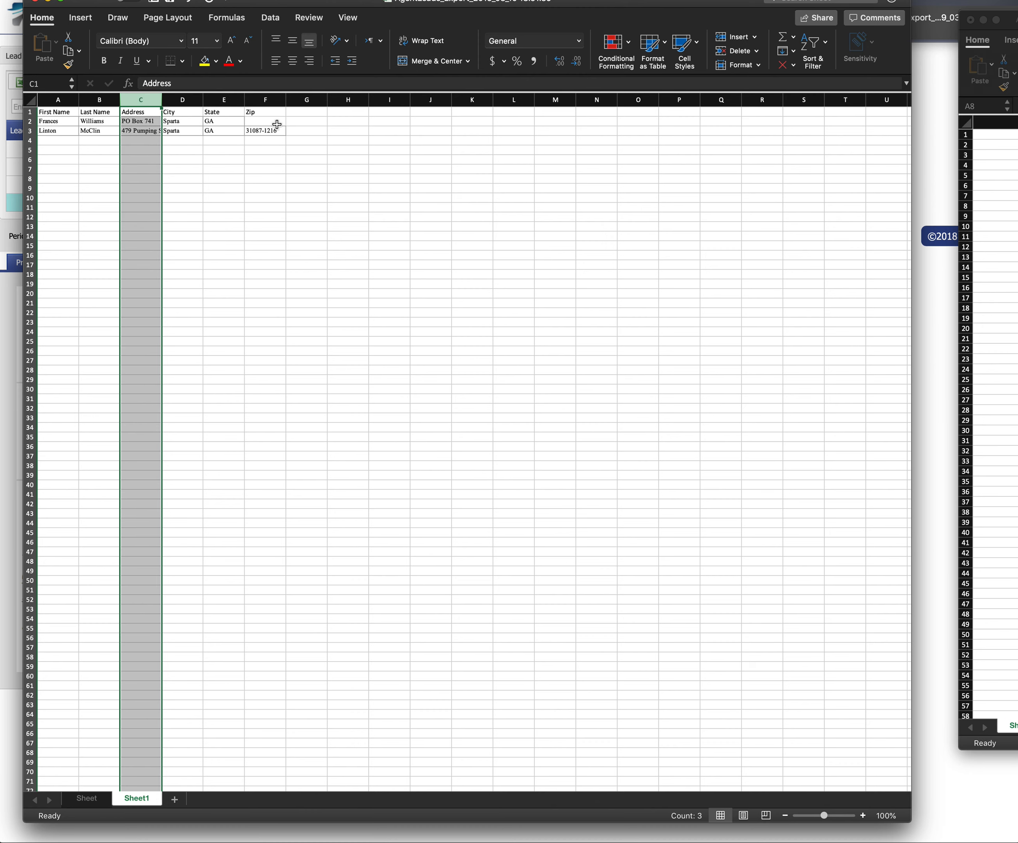
{"action": "left_click", "coordinate": [301, 208]}
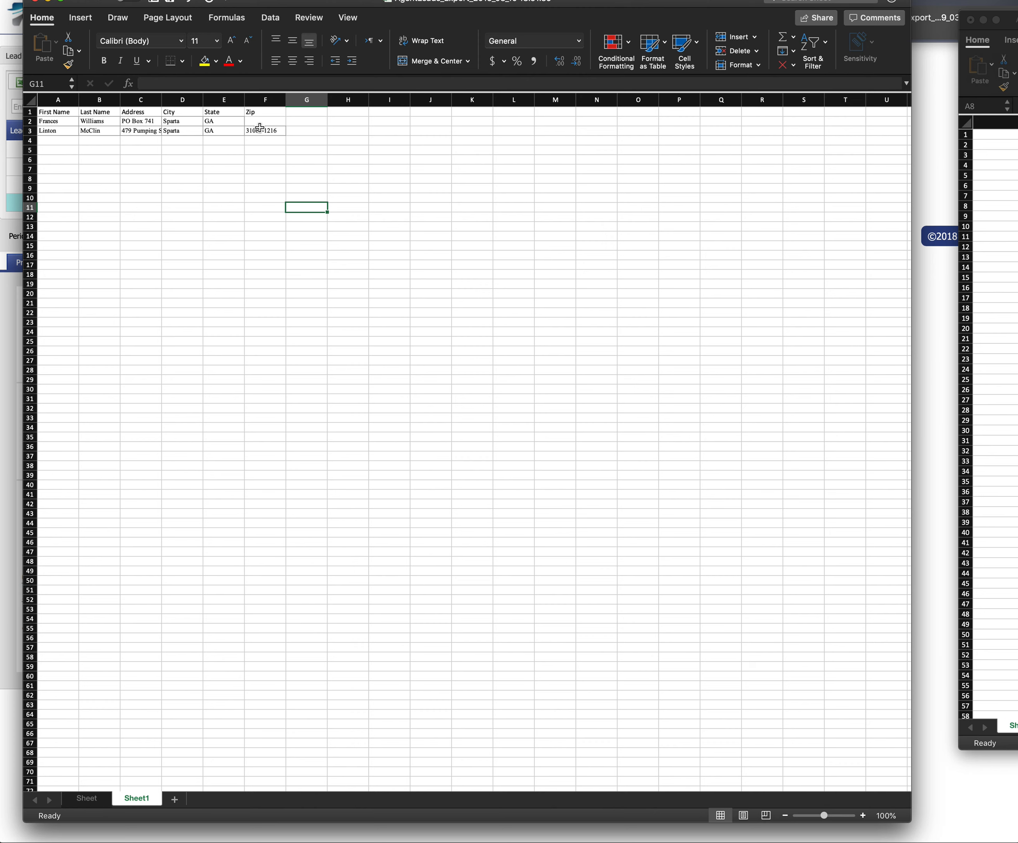
Step: Try filling the first name in A3 down to A15 and undo the fill
{"action": "left_click", "coordinate": [56, 123]}
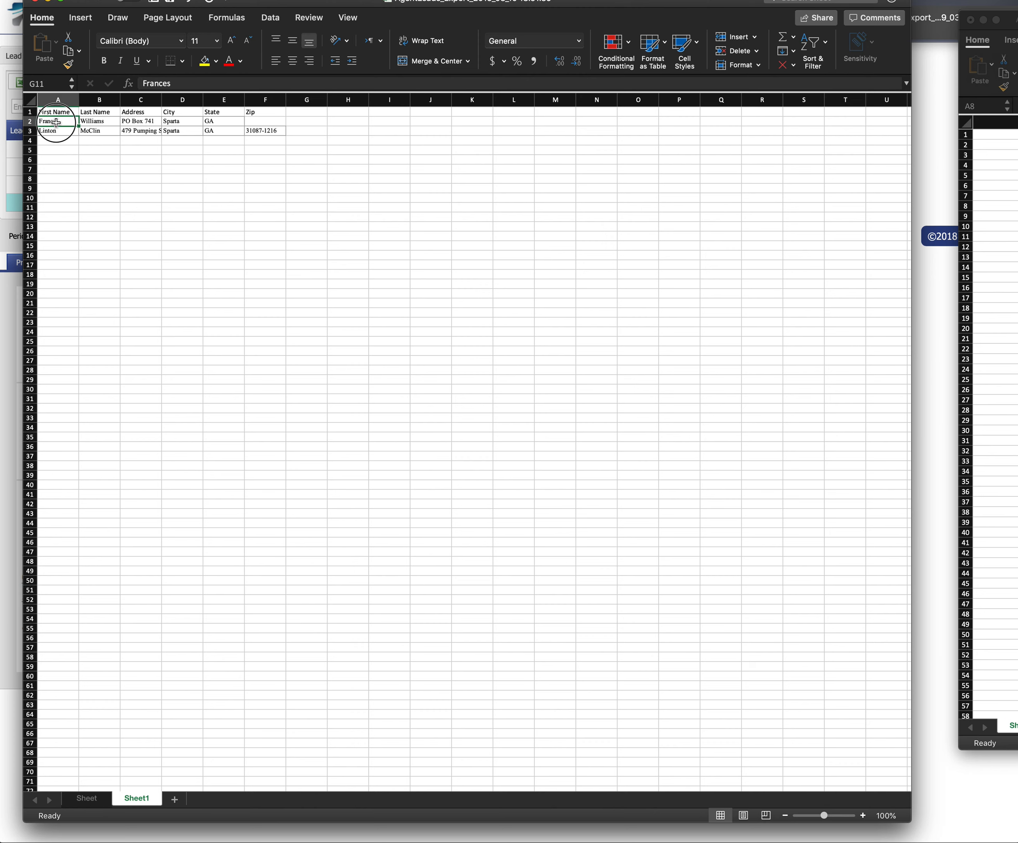
{"action": "left_click", "coordinate": [64, 133]}
{"action": "left_click_drag", "start_coordinate": [75, 139], "coordinate": [77, 250]}
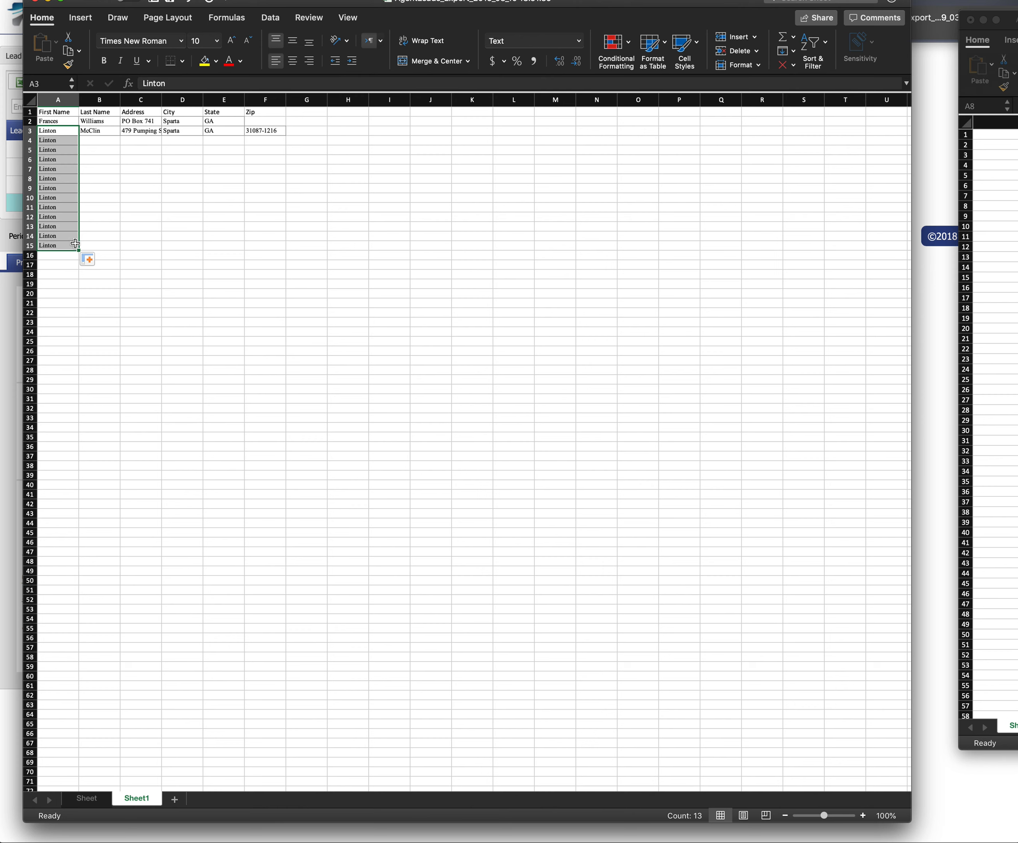
{"action": "key", "text": "super+z"}
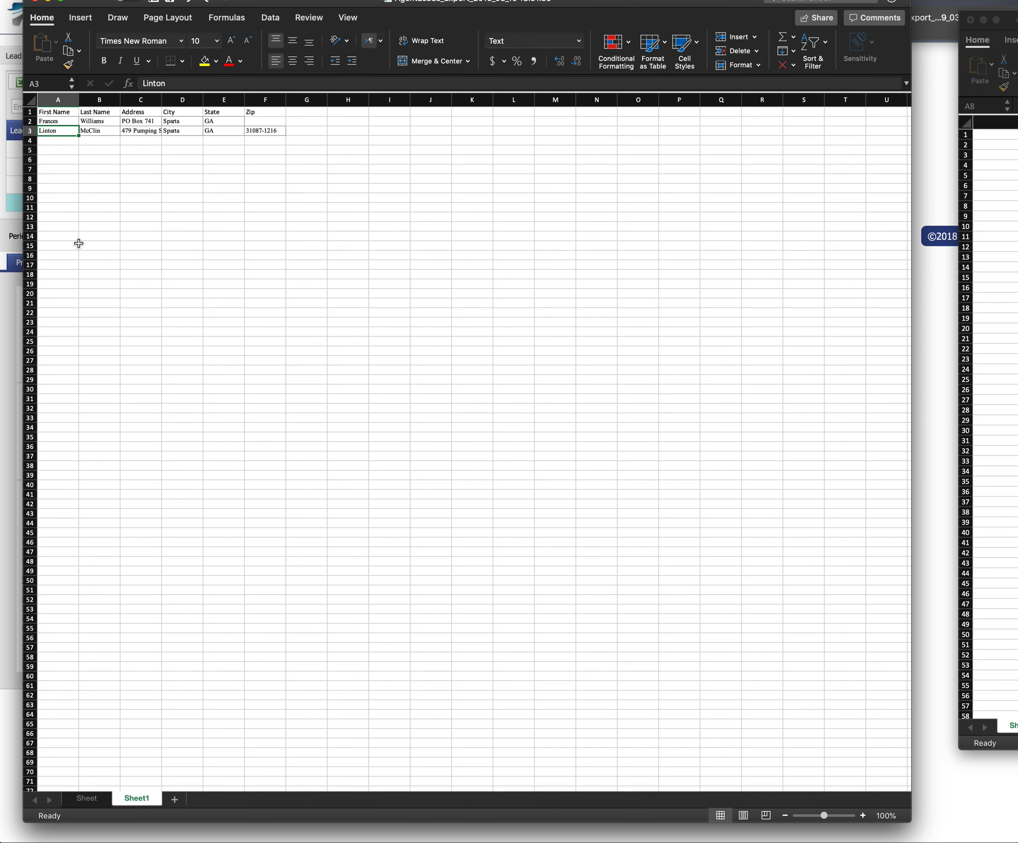
Step: Permanently delete the original export sheet named Sheet, keeping only Sheet1 in the workbook
{"action": "left_click", "coordinate": [86, 800]}
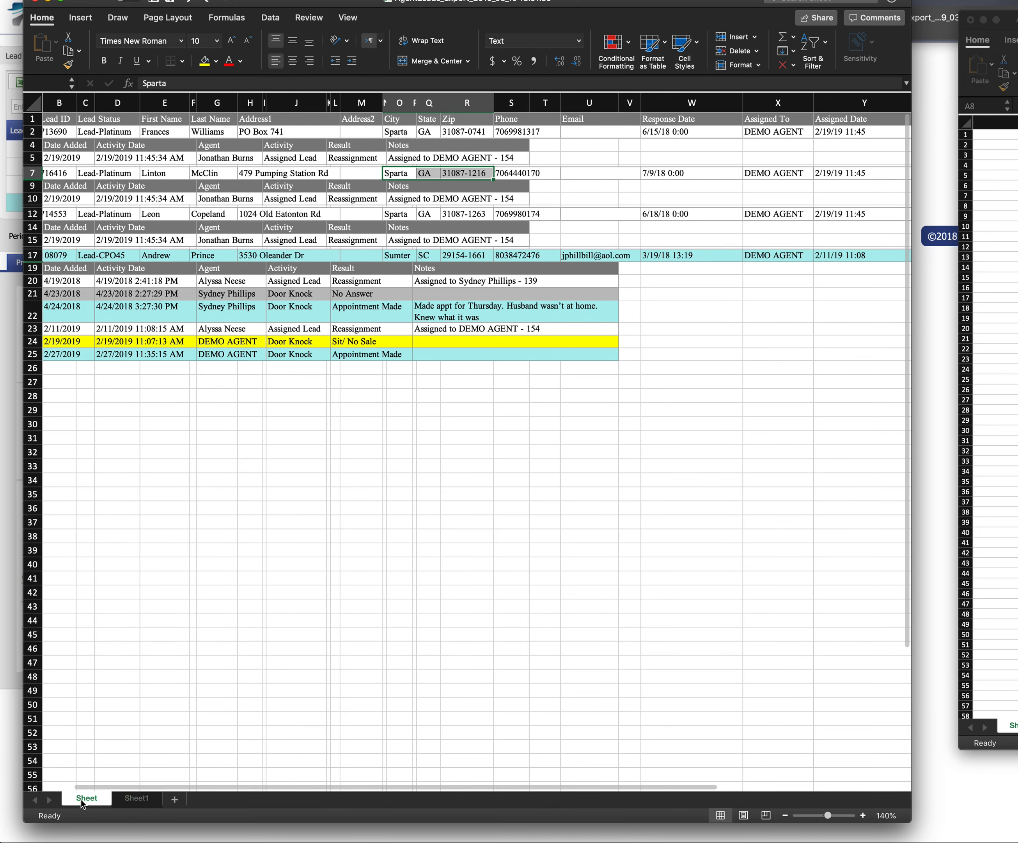
{"action": "right_click", "coordinate": [82, 802]}
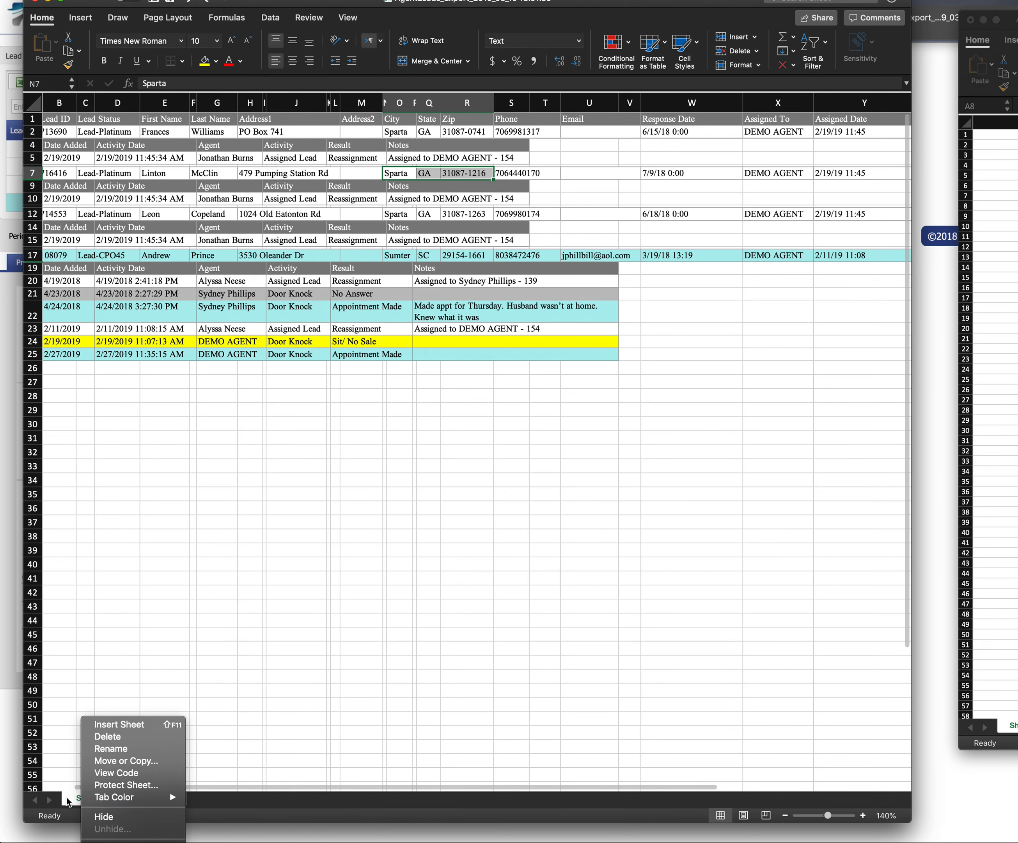
{"action": "left_click", "coordinate": [107, 738]}
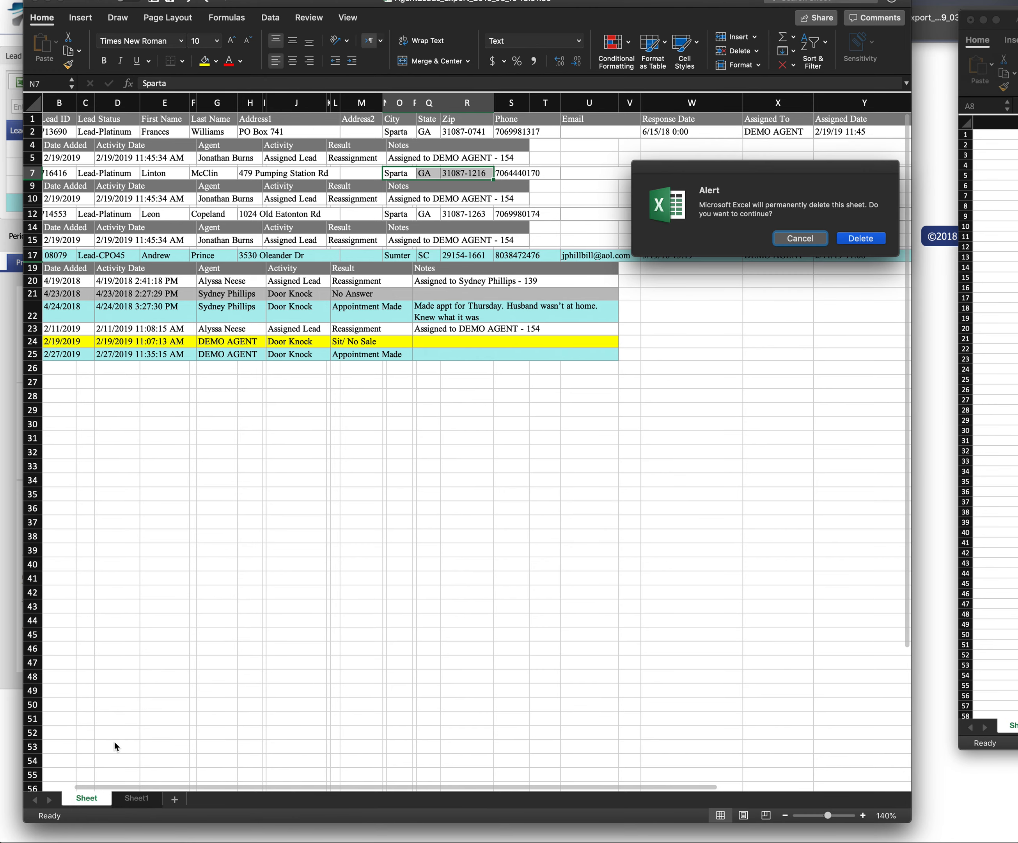
{"action": "left_click", "coordinate": [855, 238]}
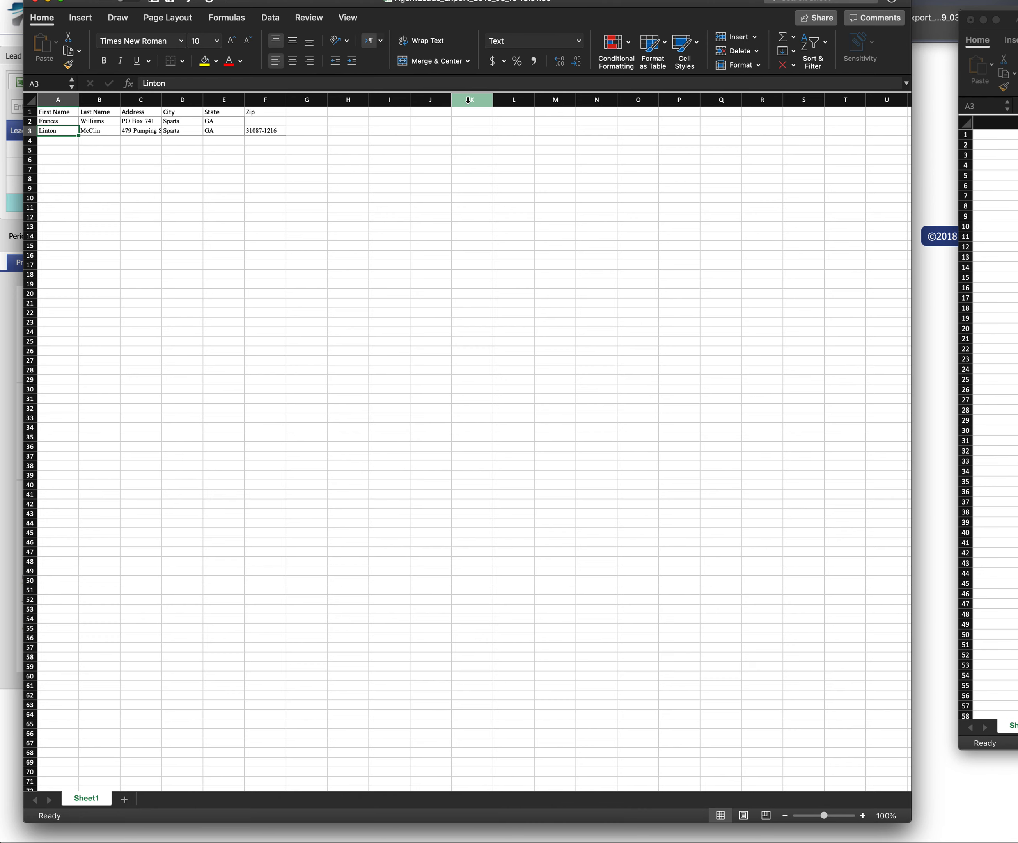
Step: Save the workbook to Downloads in Comma Separated Values (.csv) format under its existing file name
{"action": "left_click", "coordinate": [628, 6]}
{"action": "left_click_drag", "start_coordinate": [627, 8], "coordinate": [626, 16]}
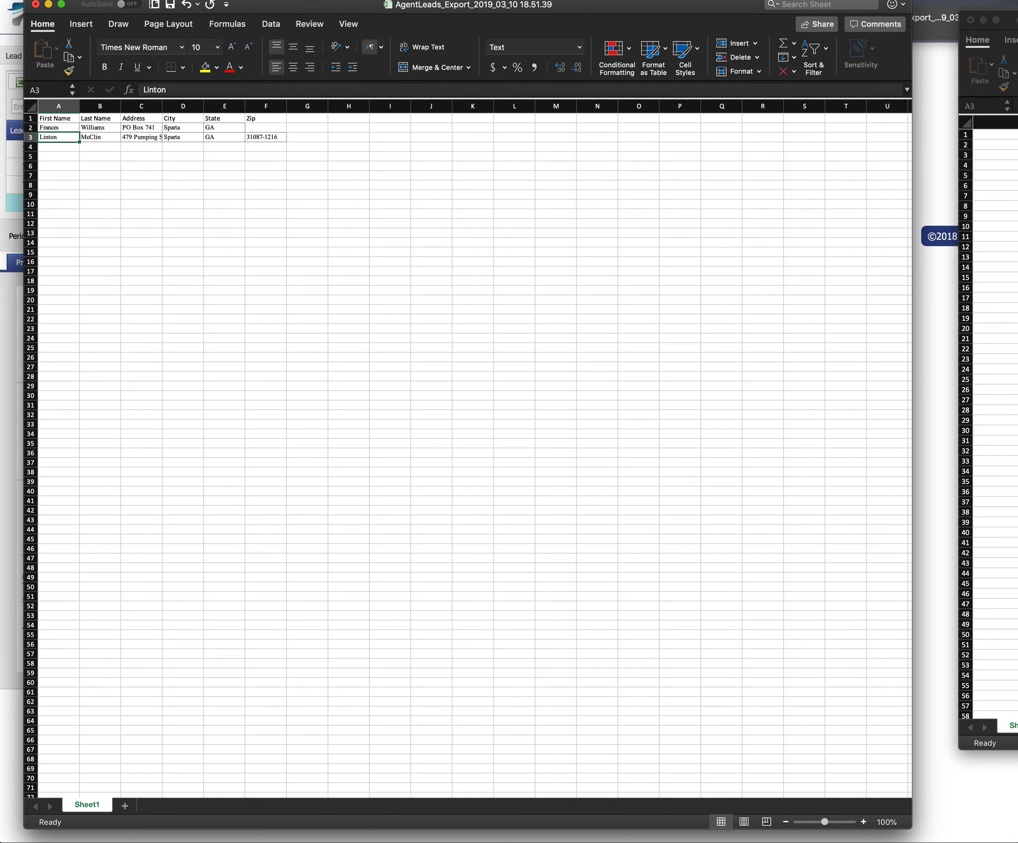
{"action": "left_click", "coordinate": [37, 0]}
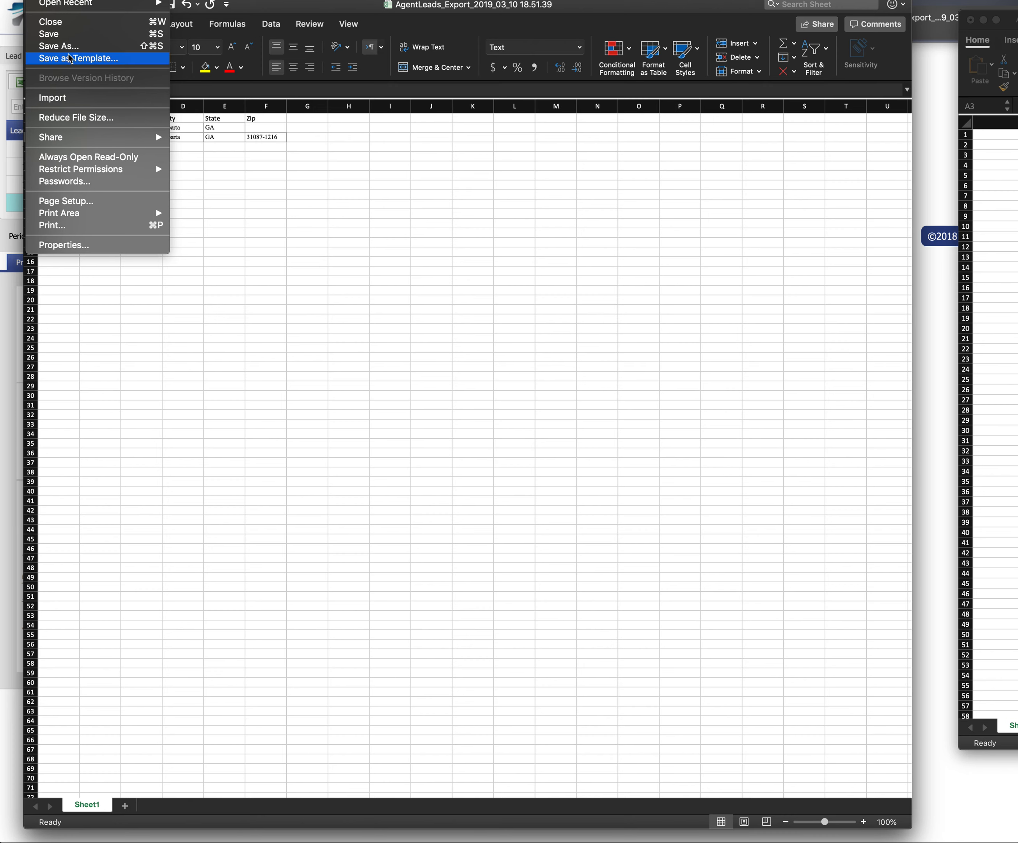
{"action": "left_click", "coordinate": [64, 48]}
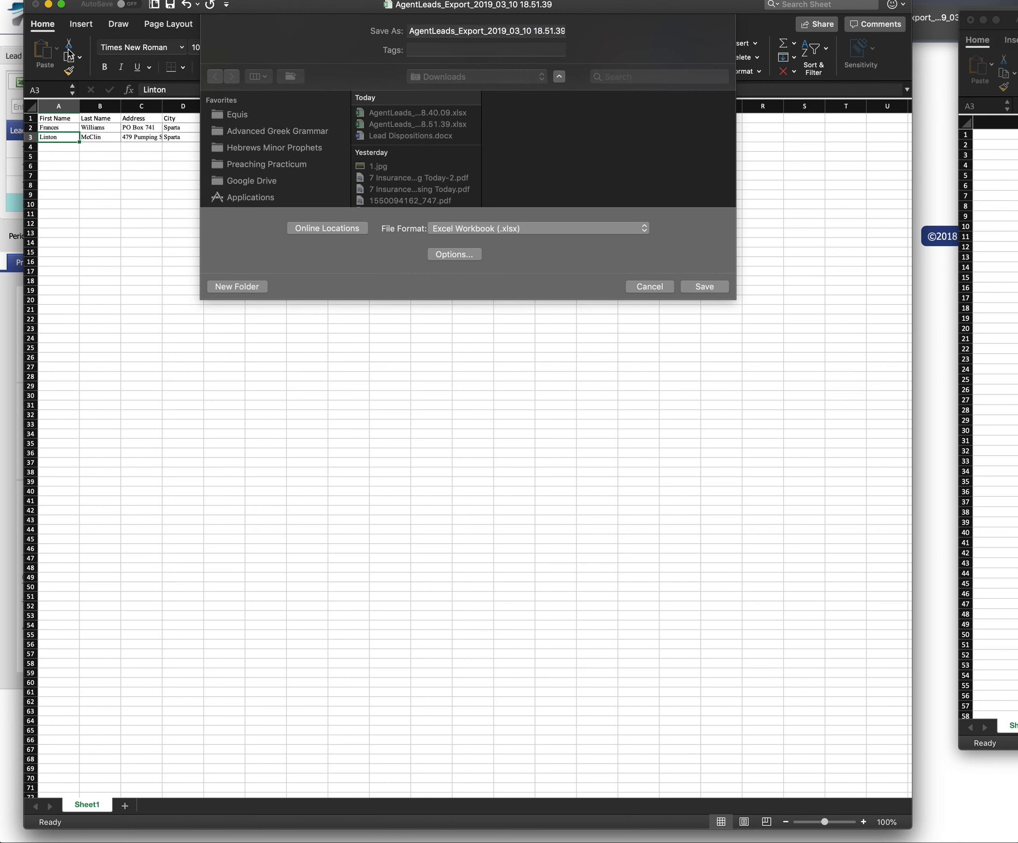
{"action": "left_click", "coordinate": [530, 229]}
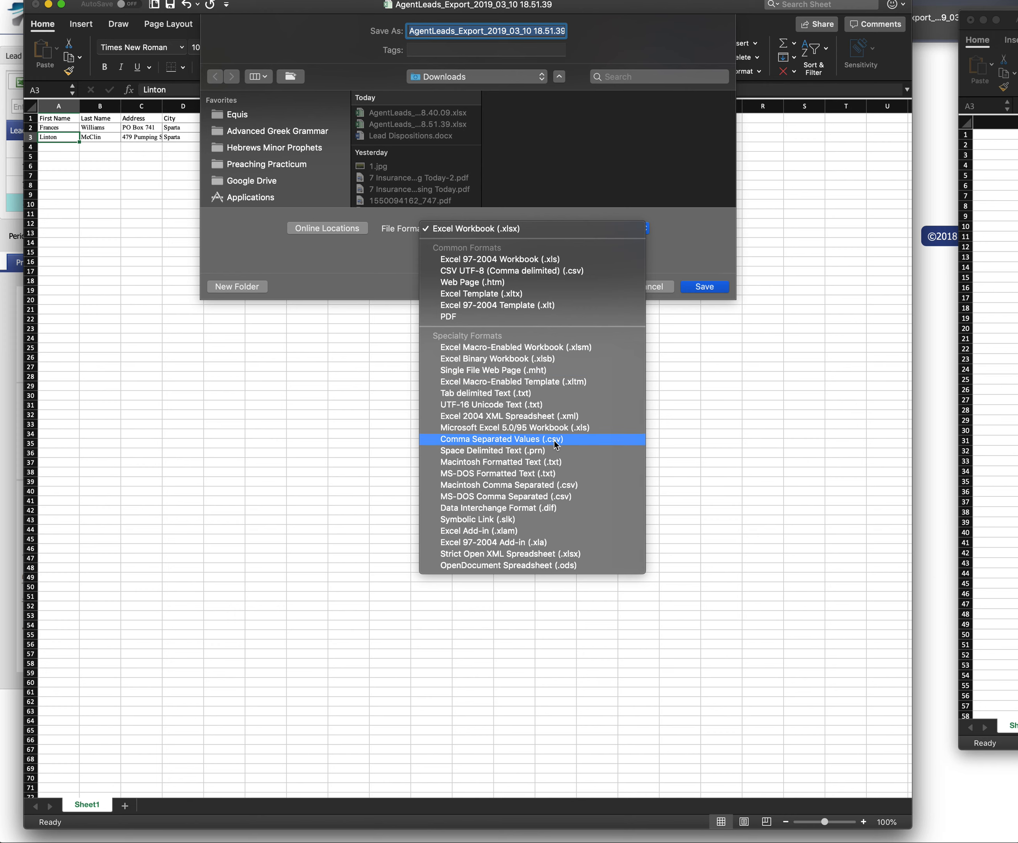
{"action": "left_click", "coordinate": [501, 439]}
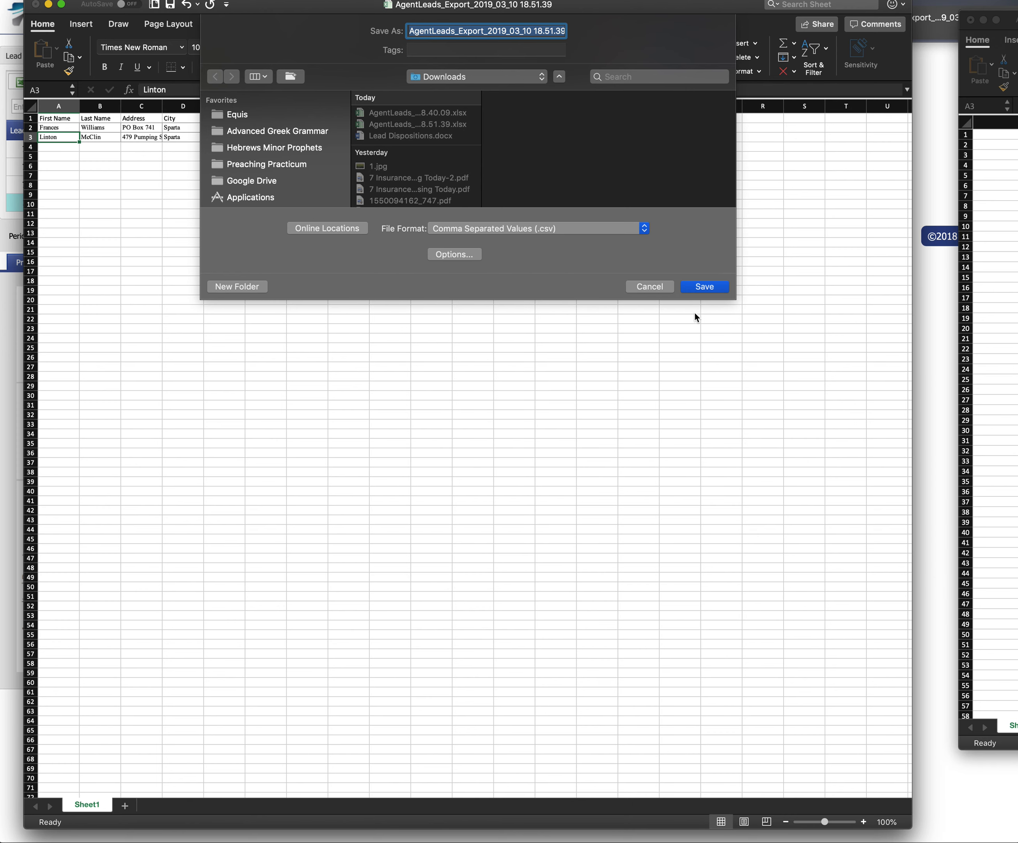
{"action": "left_click", "coordinate": [696, 286]}
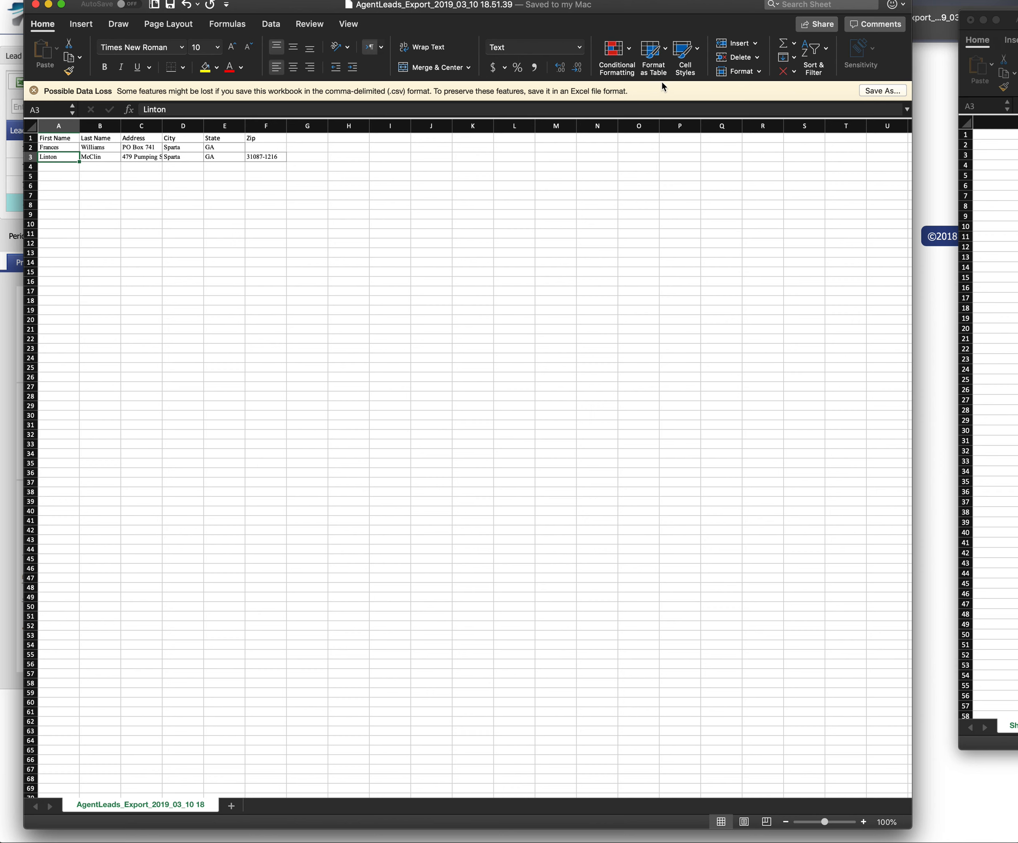
Step: Save the sheet once more as a .csv in Downloads, replacing the existing file of the same name
{"action": "left_click", "coordinate": [882, 91]}
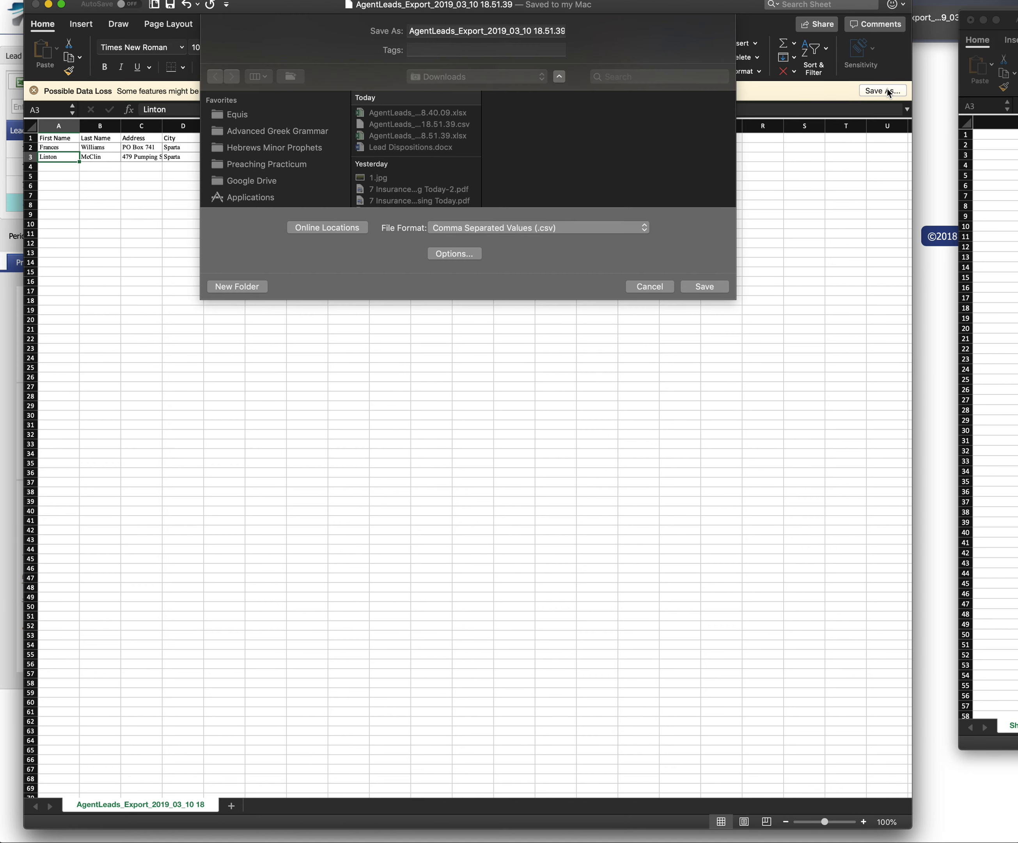
{"action": "left_click", "coordinate": [705, 287]}
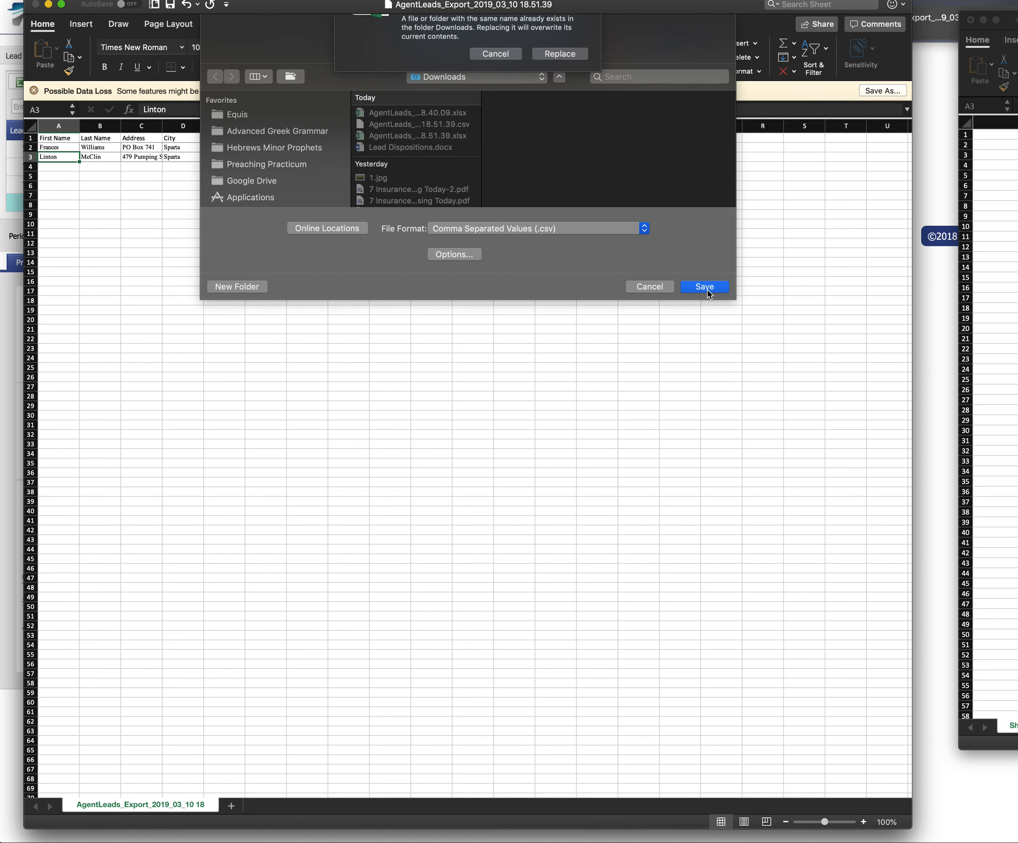
{"action": "left_click", "coordinate": [562, 99]}
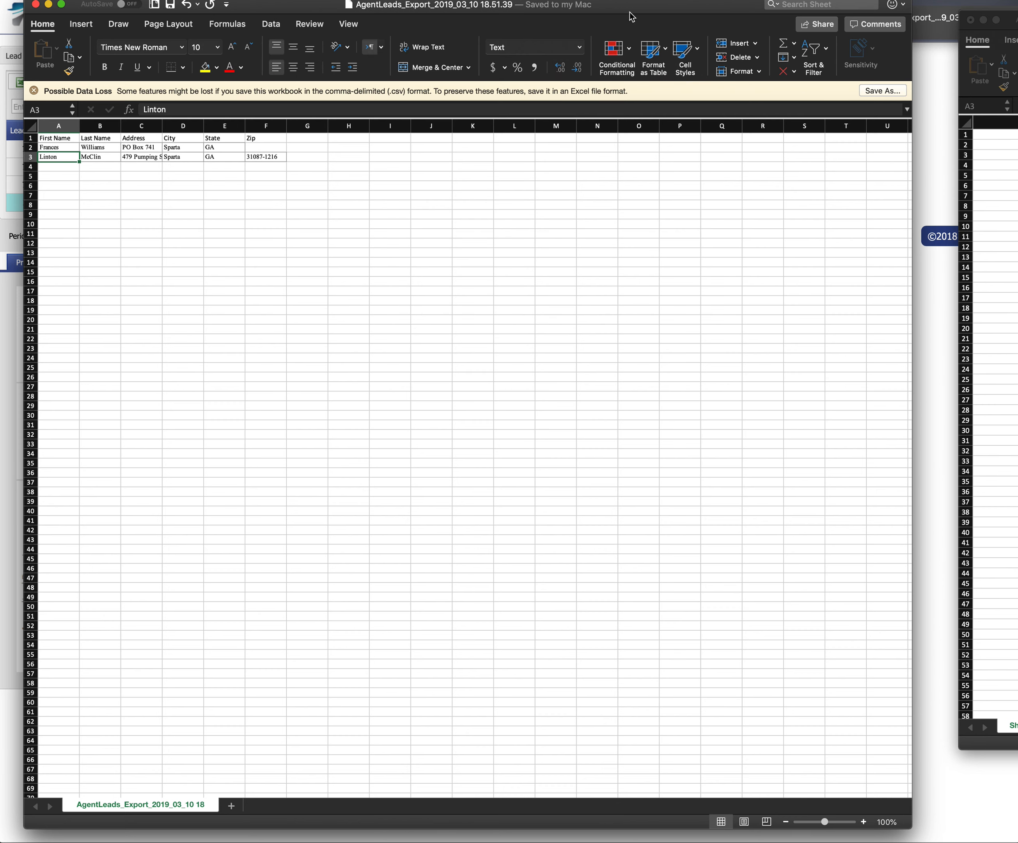
Step: Switch to the web browser and open Google Maps
{"action": "left_click", "coordinate": [50, 6]}
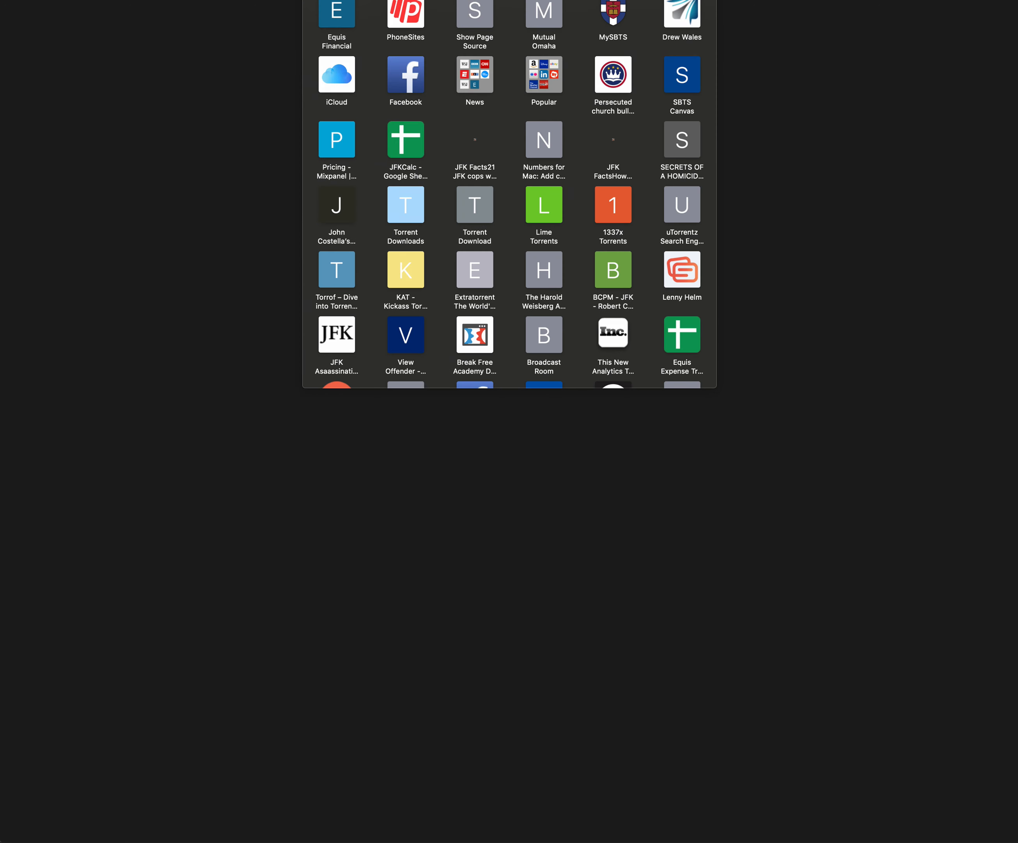
{"action": "type", "text": "map"}
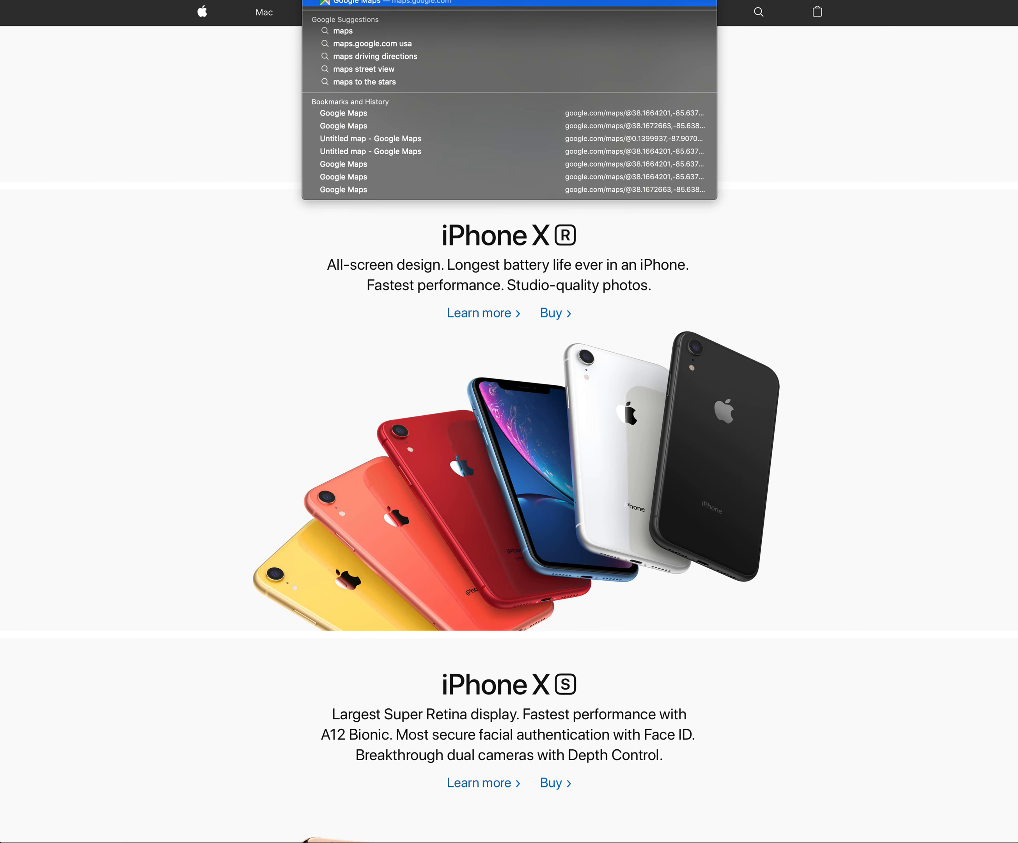
{"action": "key", "text": "Return"}
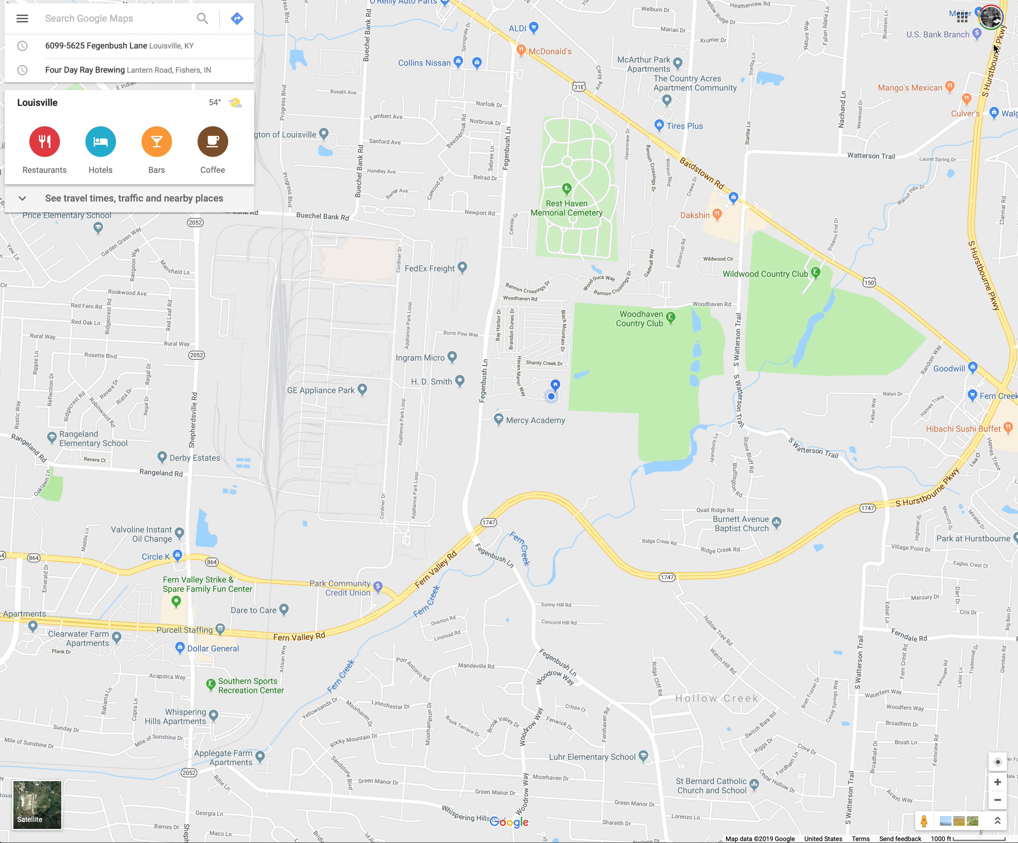
Step: Create a new custom map from the Maps section of Your places
{"action": "left_click", "coordinate": [22, 20]}
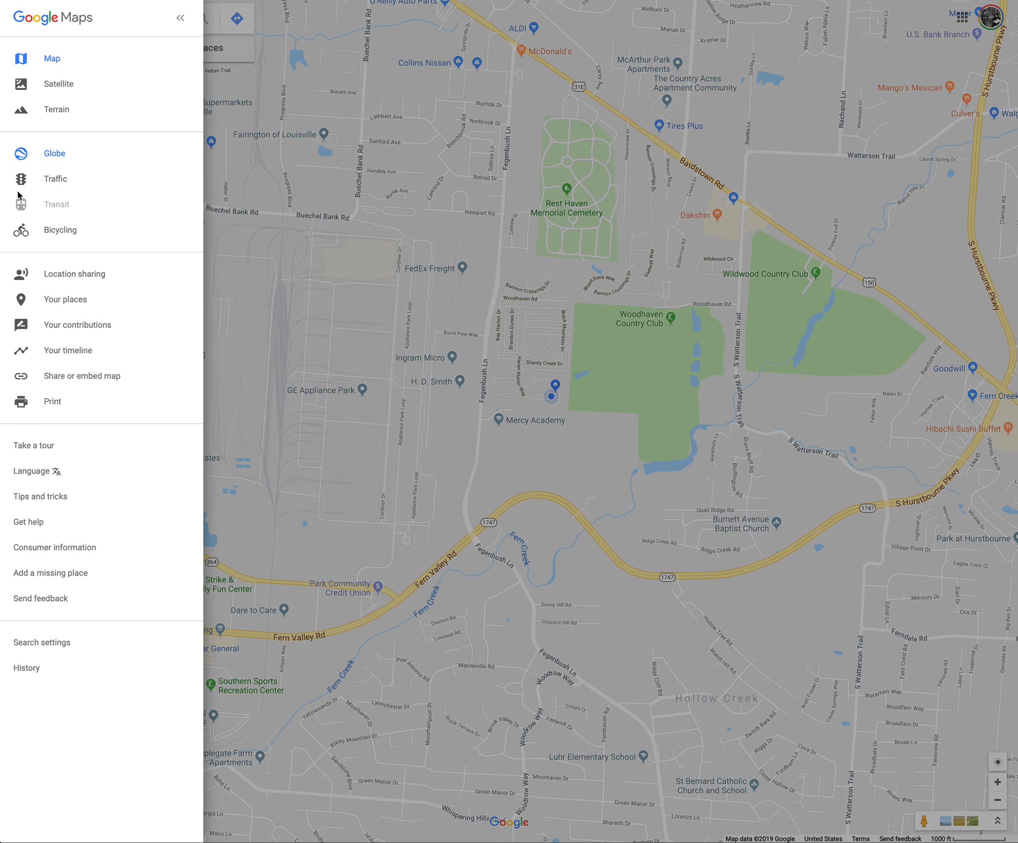
{"action": "left_click", "coordinate": [76, 300]}
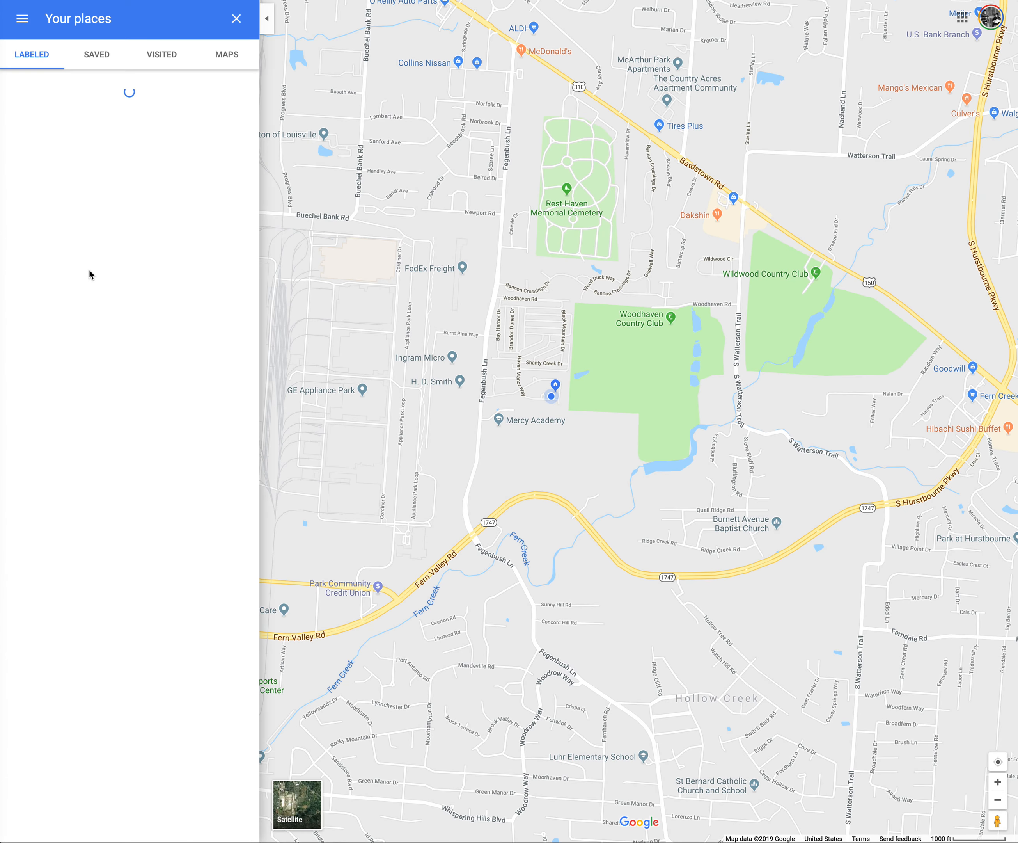
{"action": "left_click", "coordinate": [232, 63]}
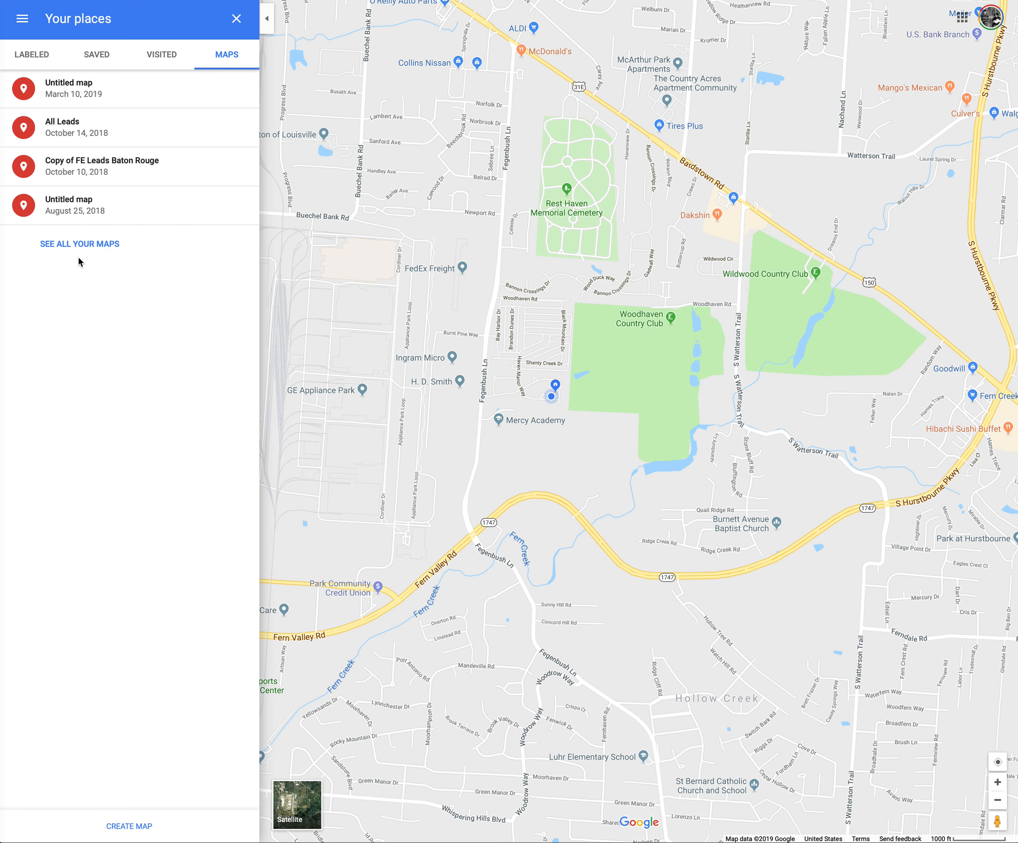
{"action": "left_click", "coordinate": [141, 834]}
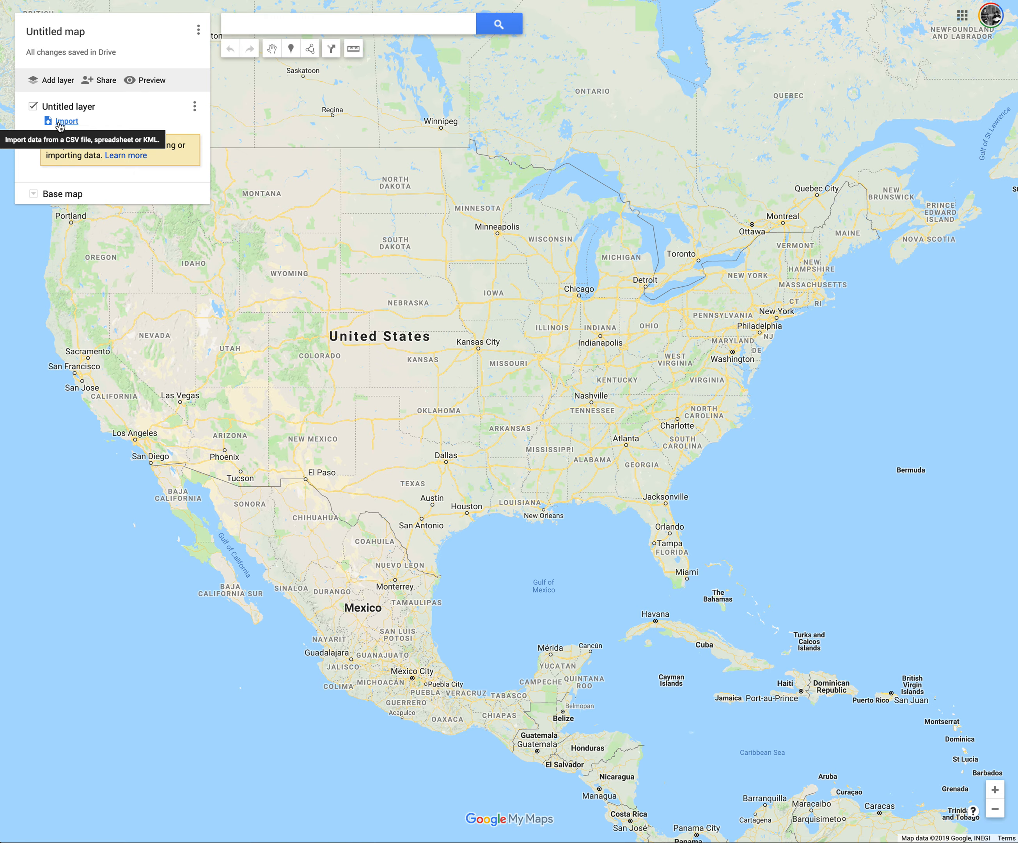
Step: Import the complete D leads CSV file from the Desktop into the map's untitled layer
{"action": "left_click", "coordinate": [68, 122]}
{"action": "left_click", "coordinate": [495, 457]}
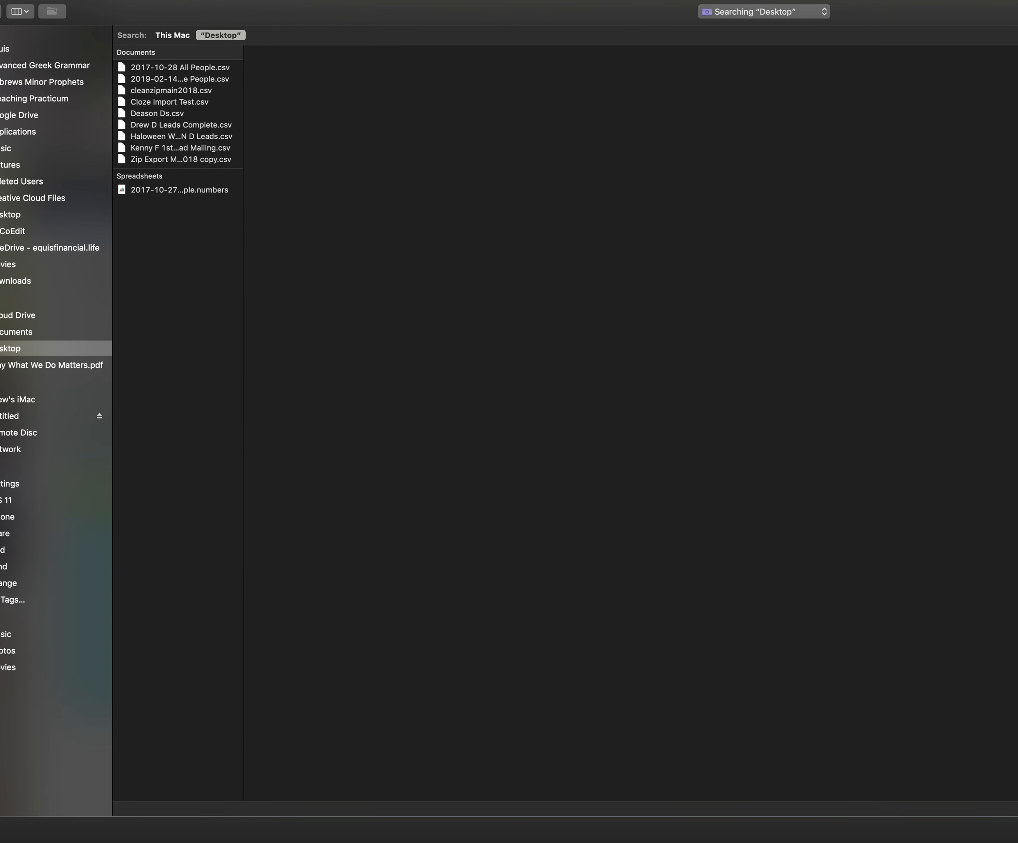
{"action": "left_click_drag", "start_coordinate": [242, 114], "coordinate": [416, 116]}
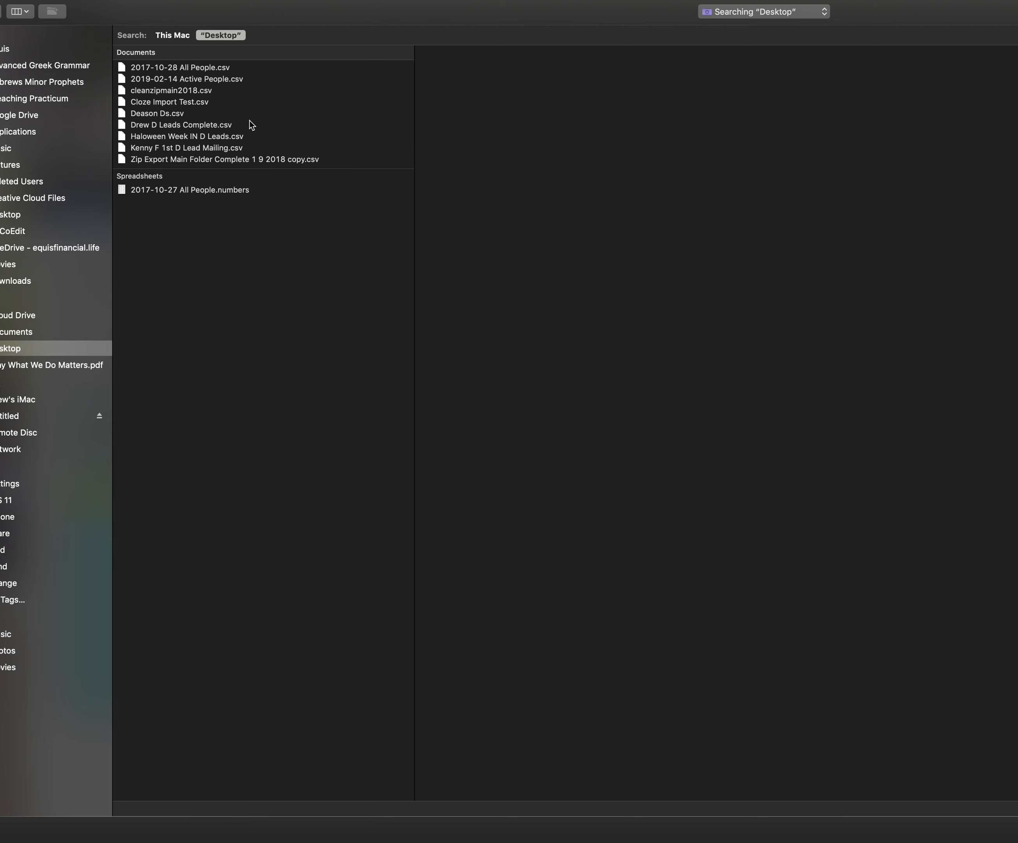
{"action": "left_click", "coordinate": [213, 126]}
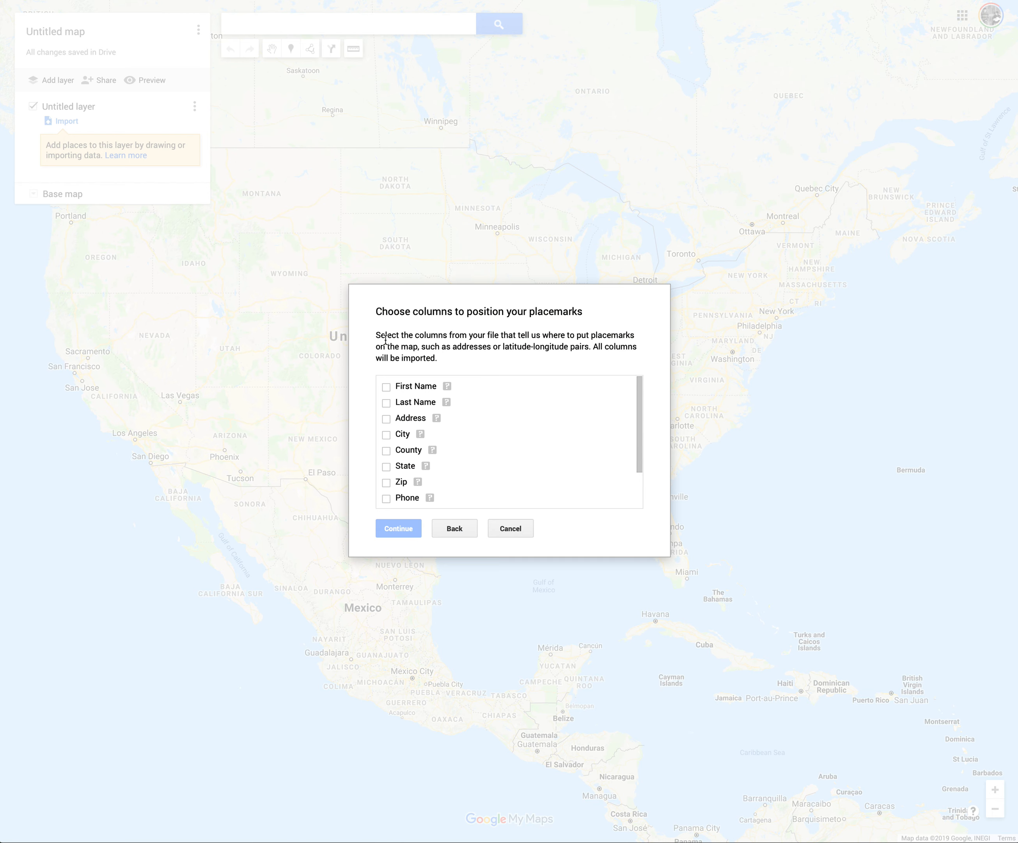
Step: Use the Address, City and Zip columns to position the imported placemarks
{"action": "left_click_drag", "start_coordinate": [378, 336], "coordinate": [632, 334]}
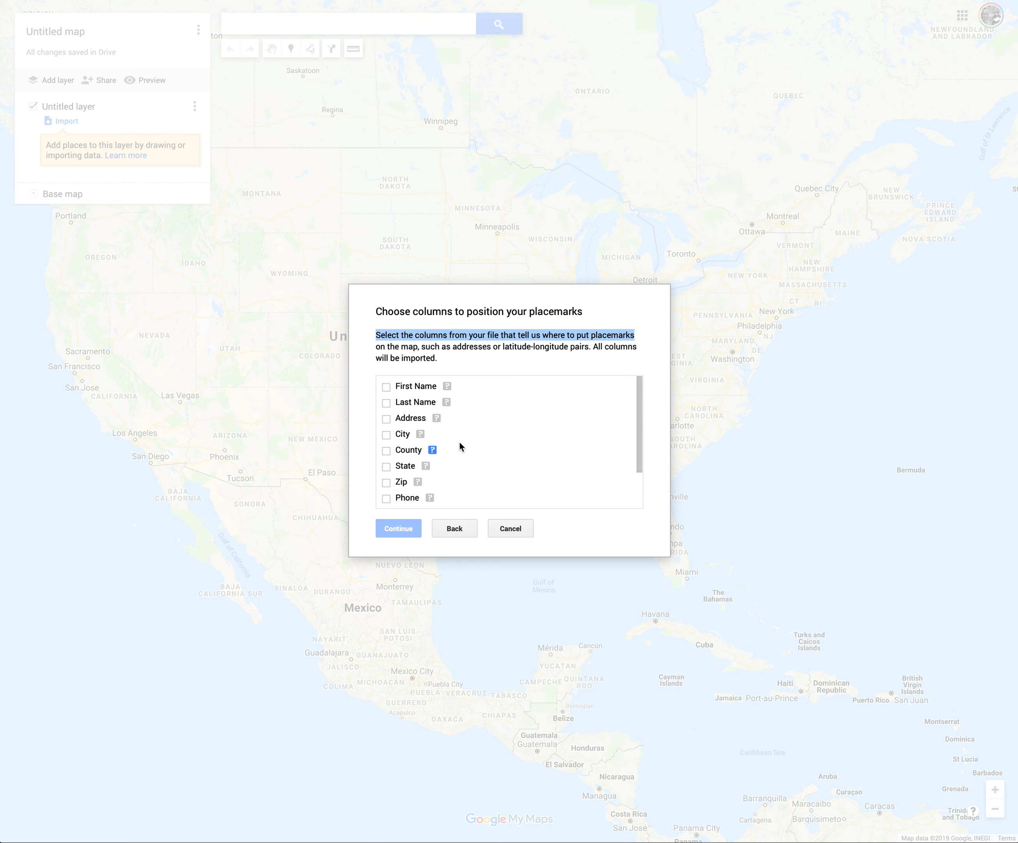
{"action": "left_click", "coordinate": [387, 417]}
{"action": "left_click", "coordinate": [386, 434]}
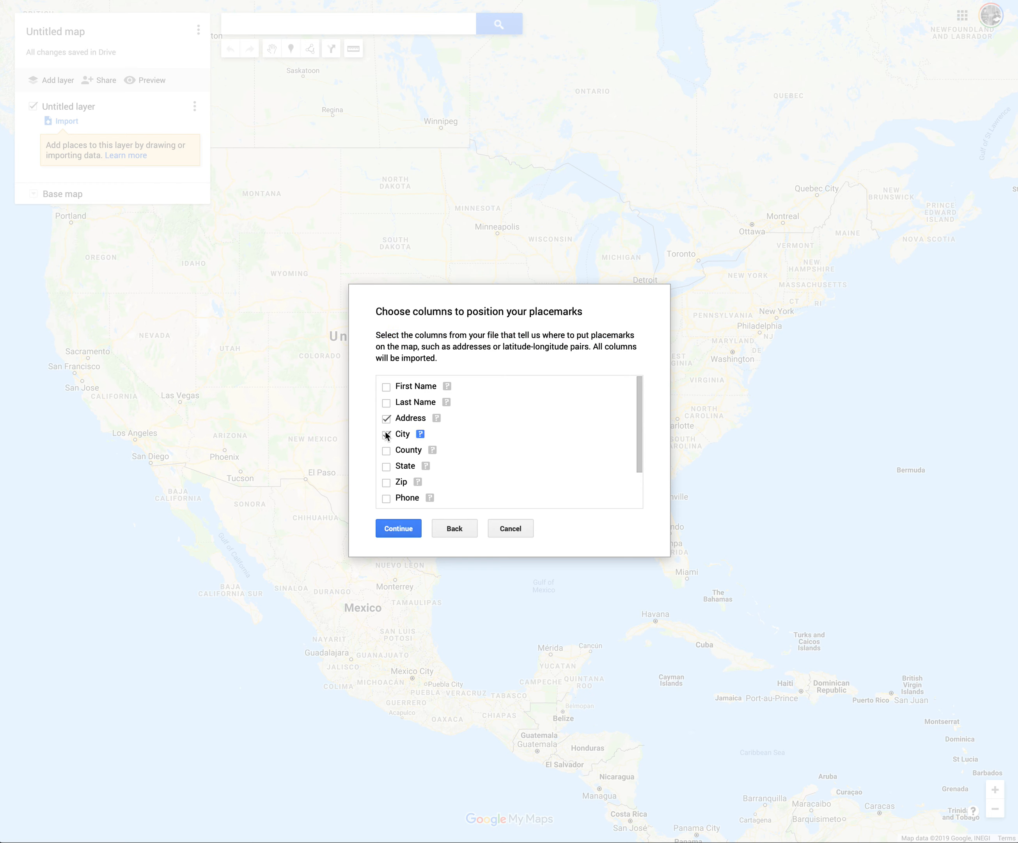
{"action": "left_click", "coordinate": [387, 482]}
{"action": "left_click", "coordinate": [396, 530]}
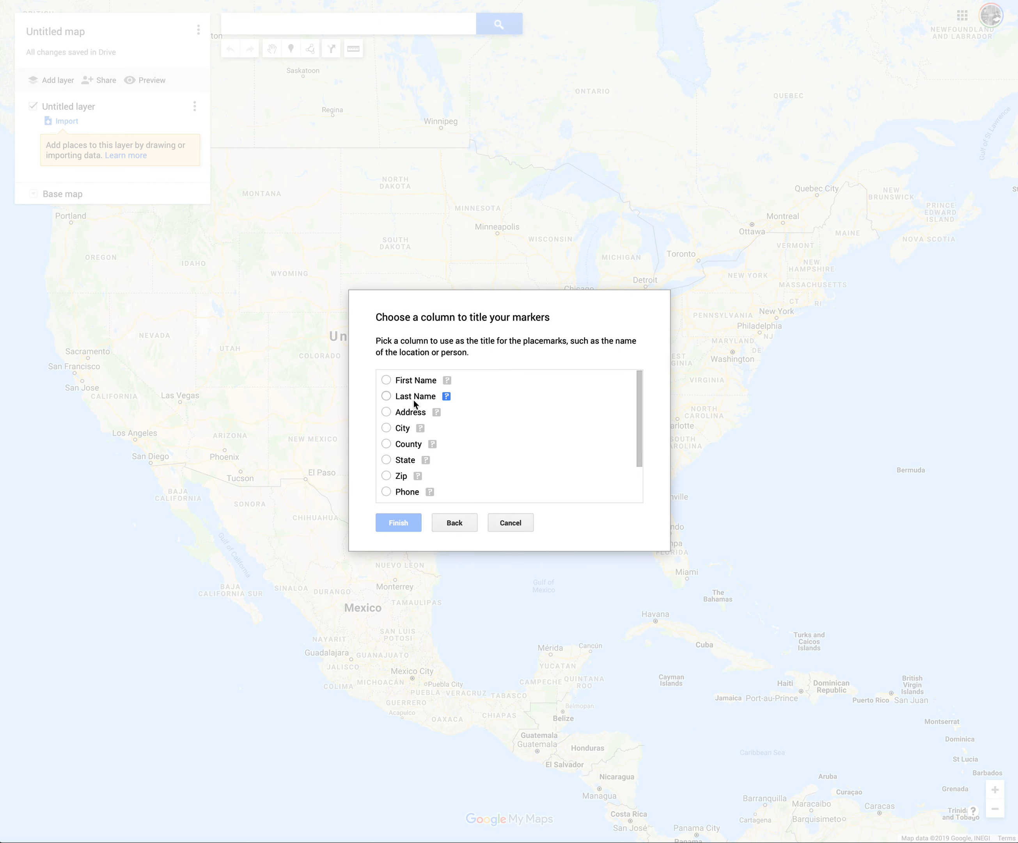
Step: Title the markers with the Last Name column and finish the import
{"action": "left_click", "coordinate": [386, 396]}
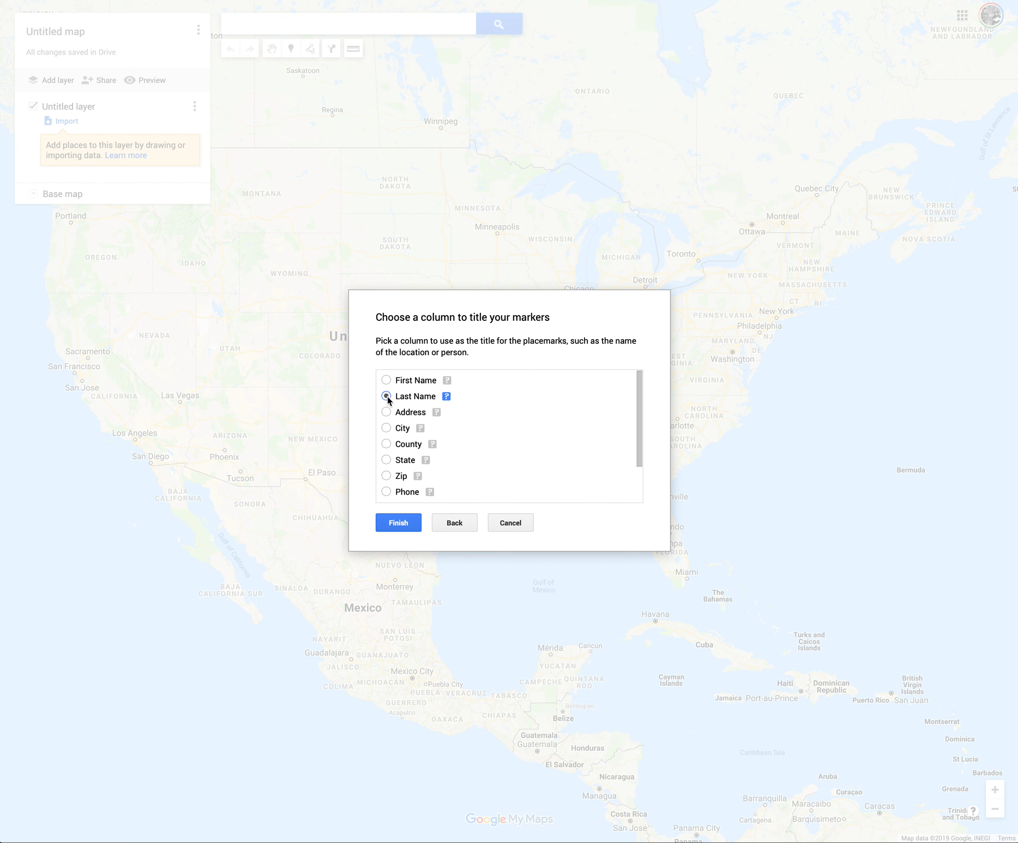
{"action": "left_click", "coordinate": [386, 491]}
{"action": "left_click", "coordinate": [386, 396]}
{"action": "left_click", "coordinate": [394, 523]}
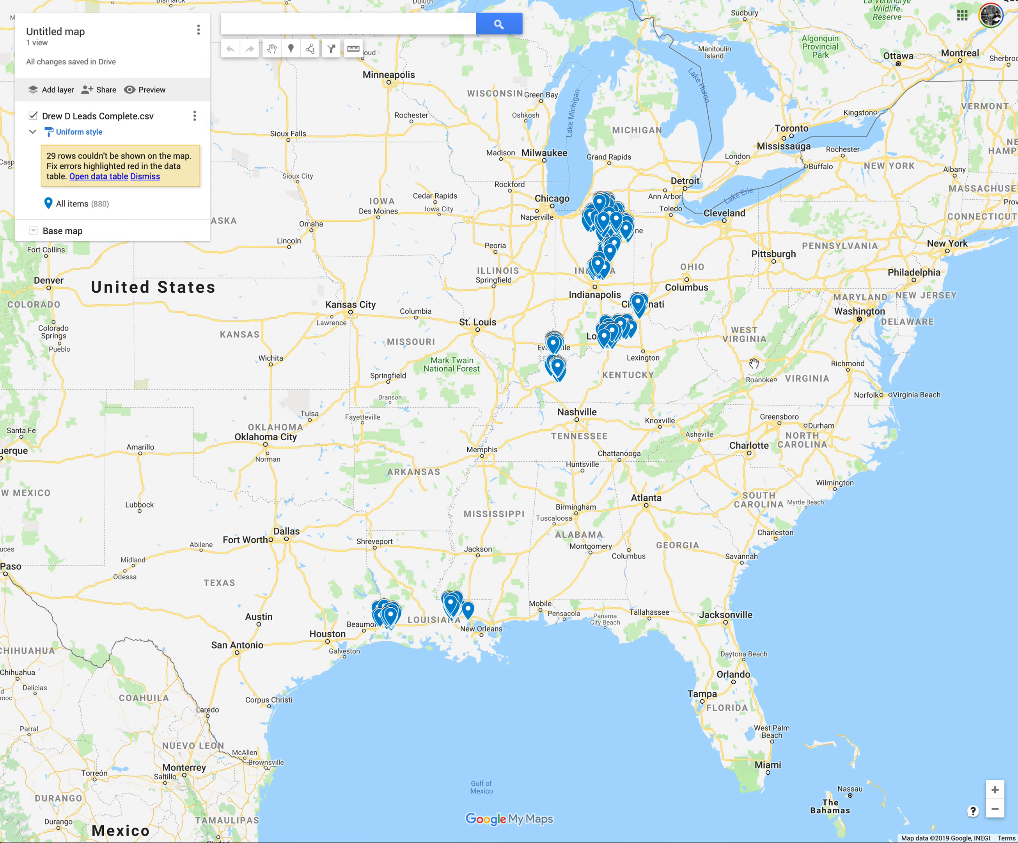
Step: Examine the imported placemarks across northern Indiana, hiding and showing their layer once
{"action": "scroll", "coordinate": [685, 306], "scroll_direction": "up", "scroll_amount": 2}
{"action": "scroll", "coordinate": [668, 270], "scroll_direction": "up", "scroll_amount": 2}
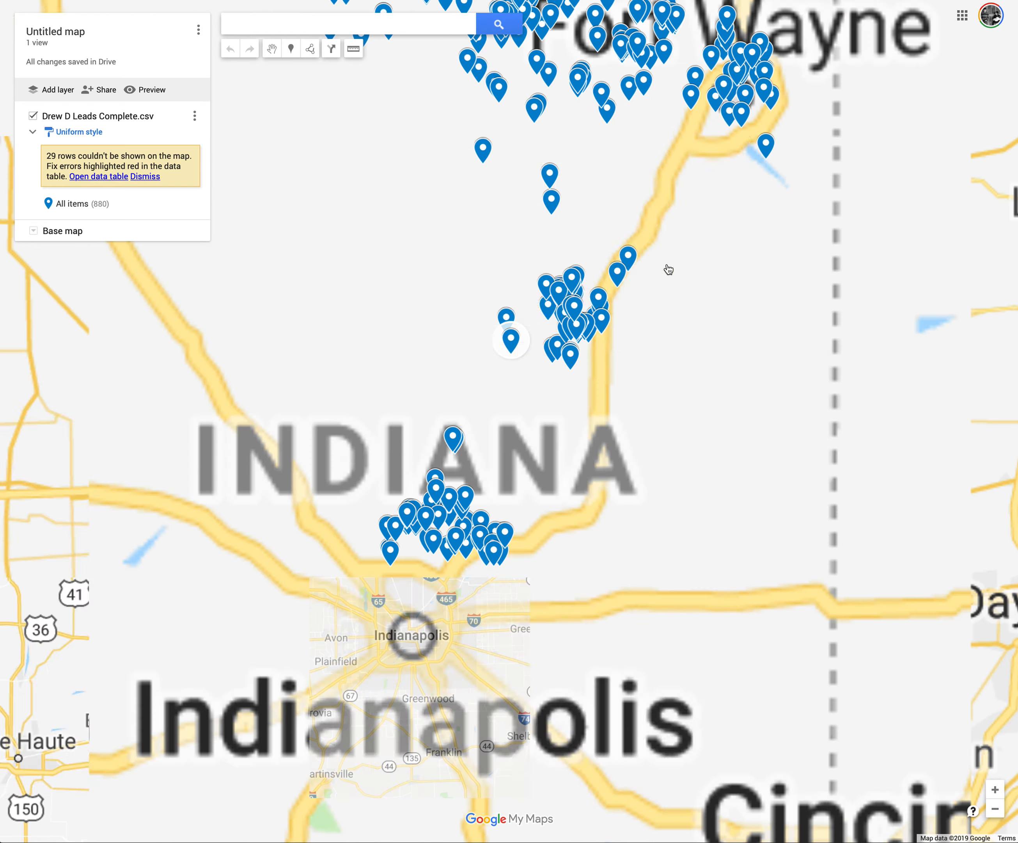
{"action": "left_click_drag", "start_coordinate": [718, 254], "coordinate": [797, 611]}
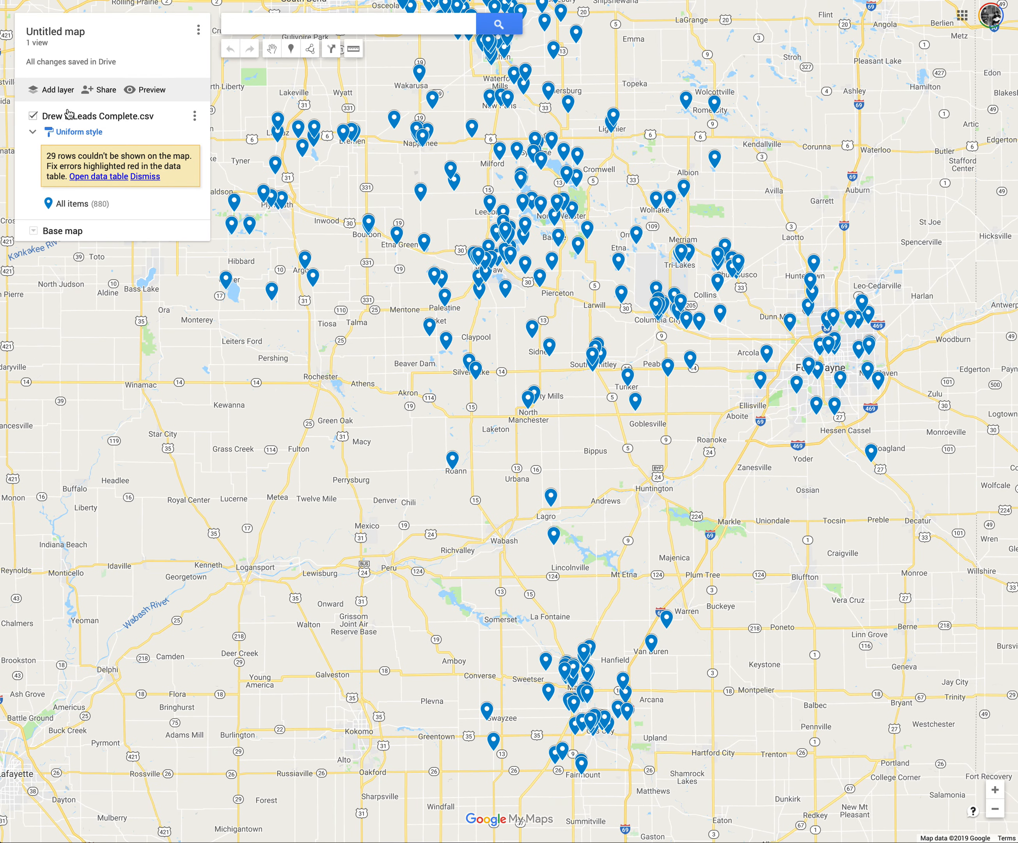
{"action": "left_click", "coordinate": [33, 116]}
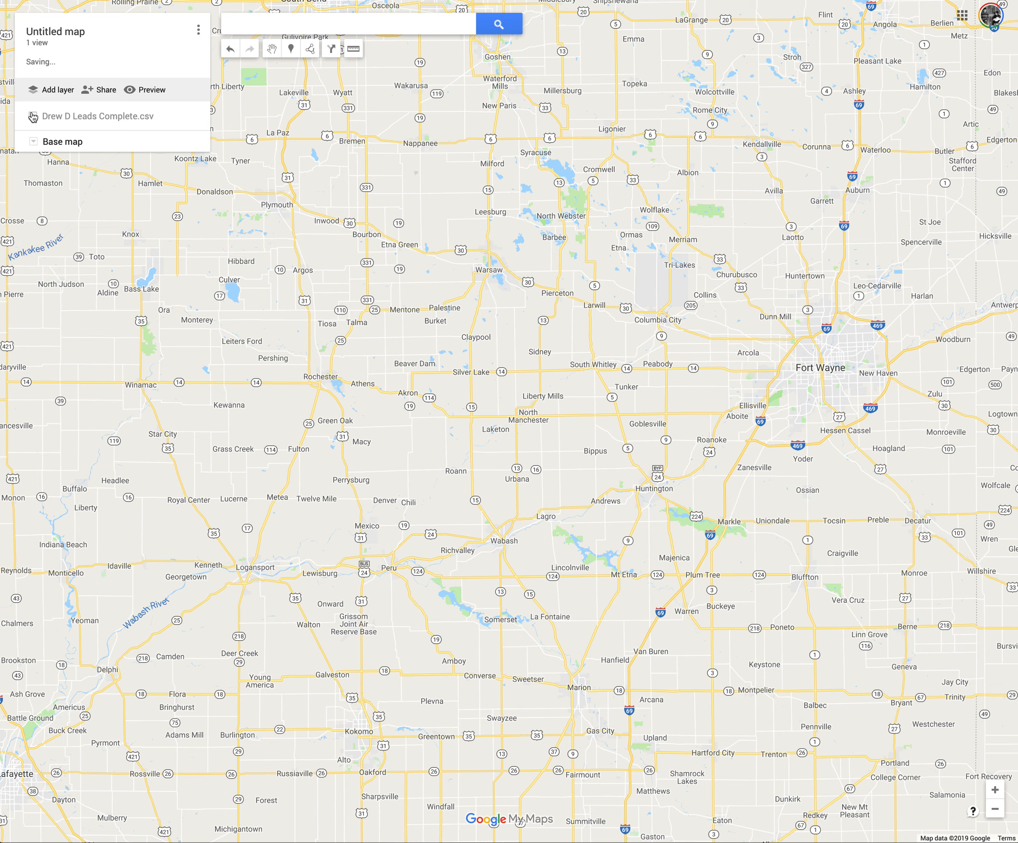
{"action": "left_click", "coordinate": [33, 116]}
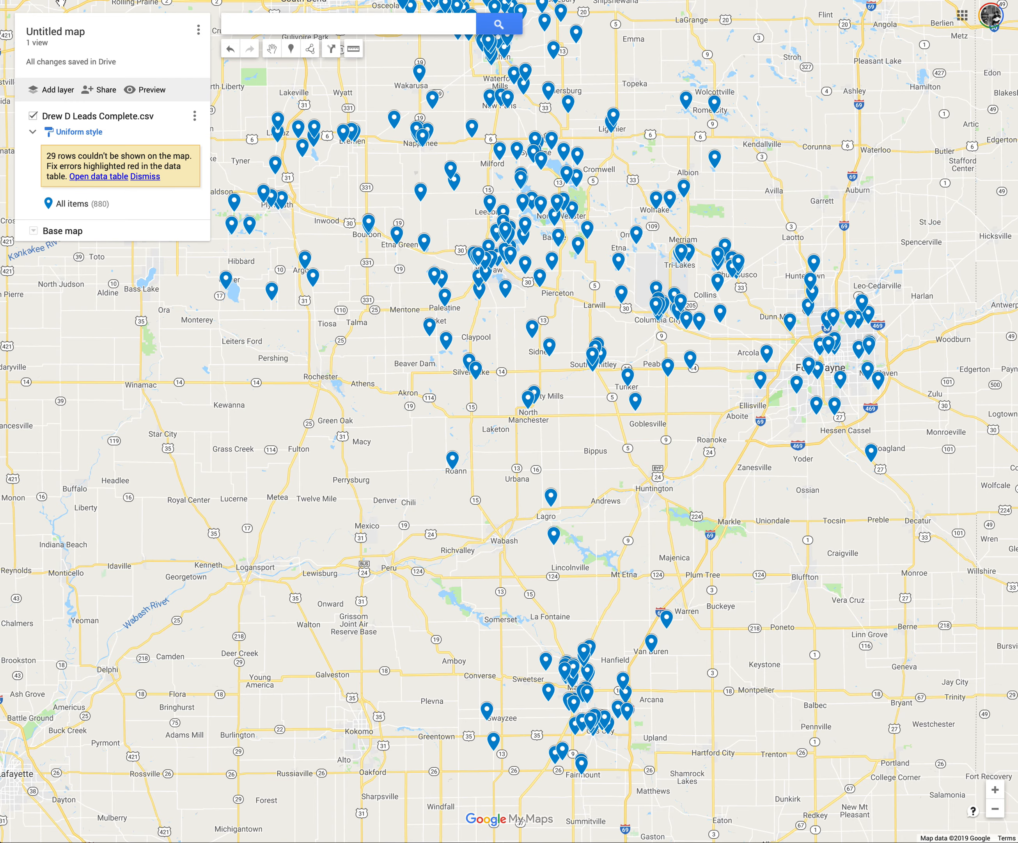
Step: Change the map's title to FE LEADS
{"action": "left_click", "coordinate": [73, 32]}
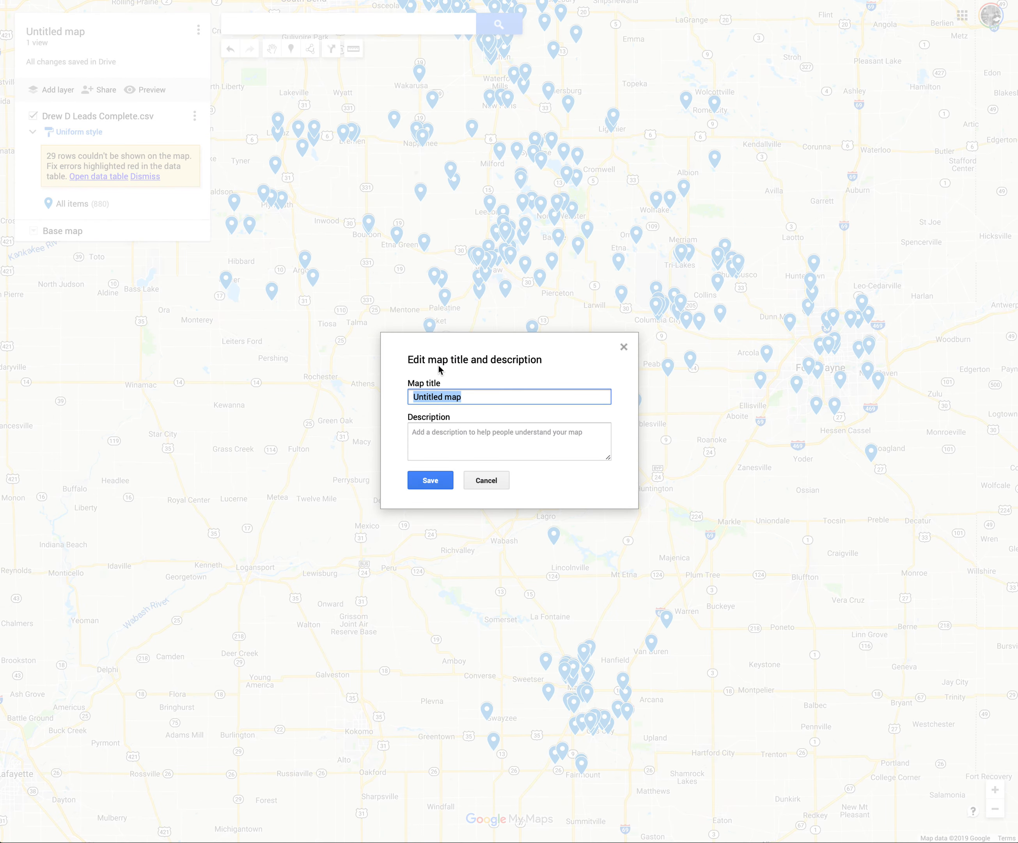
{"action": "type", "text": "FE LEADS"}
{"action": "left_click", "coordinate": [437, 481]}
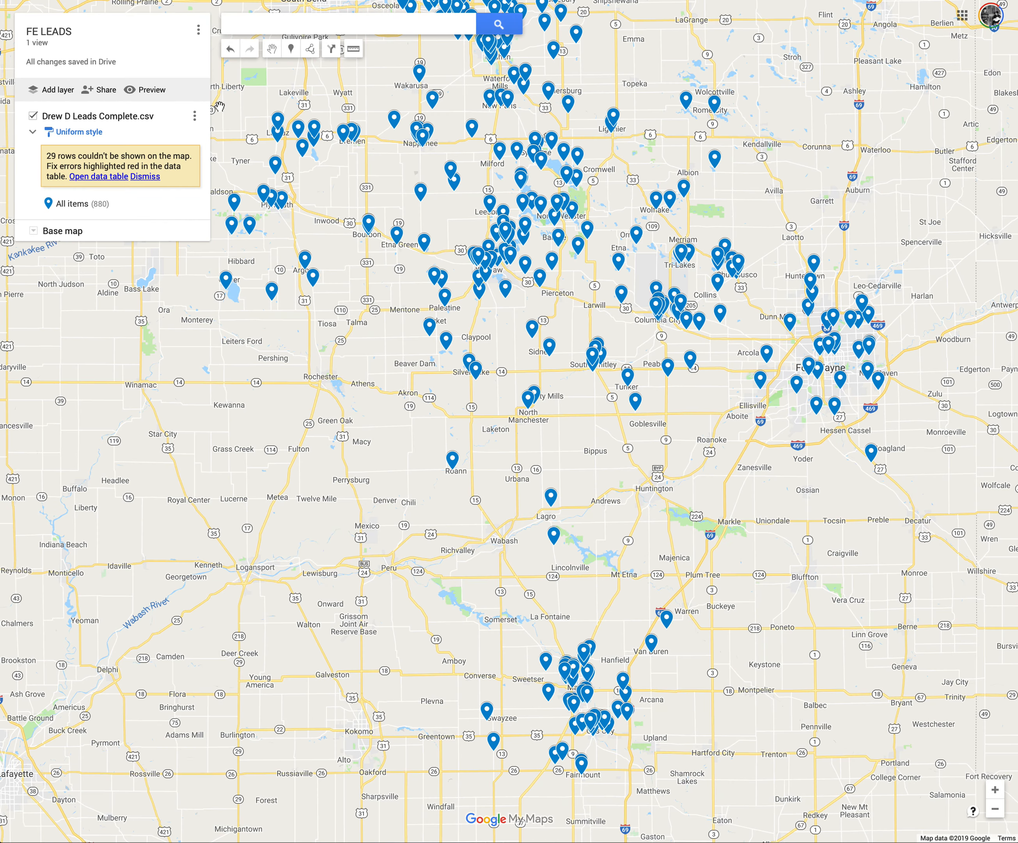
Step: Rename the imported CSV layer to FE Leads
{"action": "left_click", "coordinate": [194, 115]}
{"action": "left_click", "coordinate": [100, 138]}
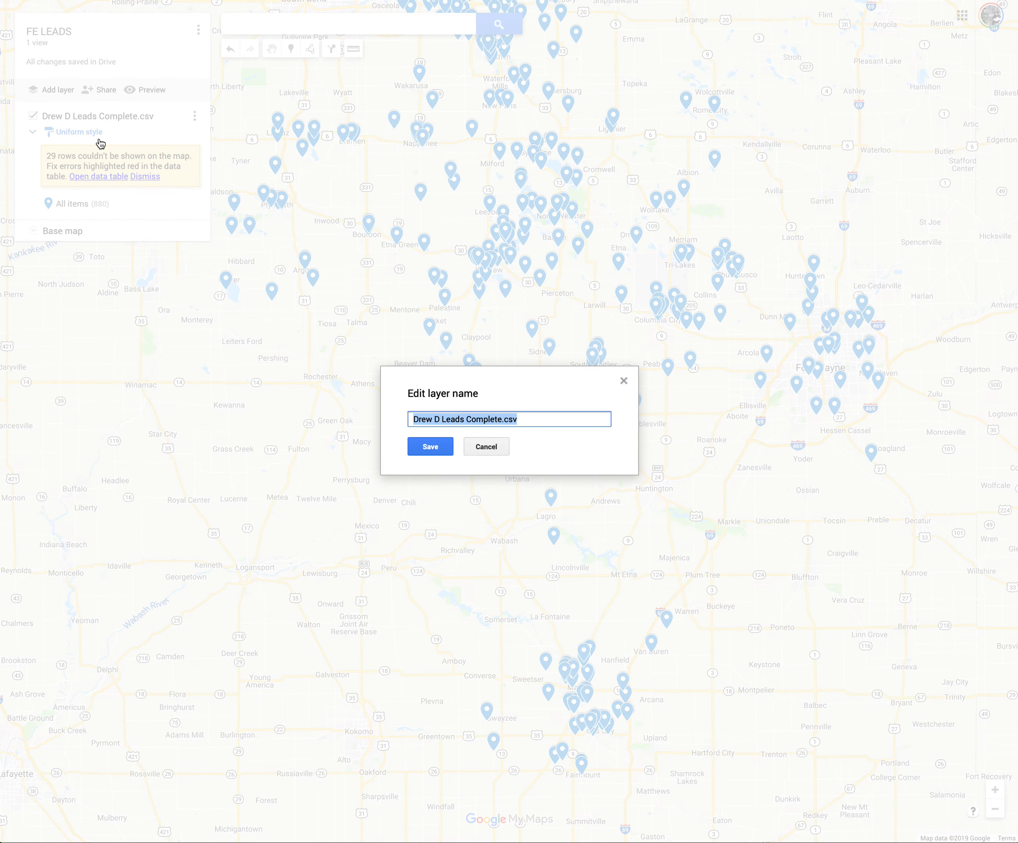
{"action": "type", "text": "D"}
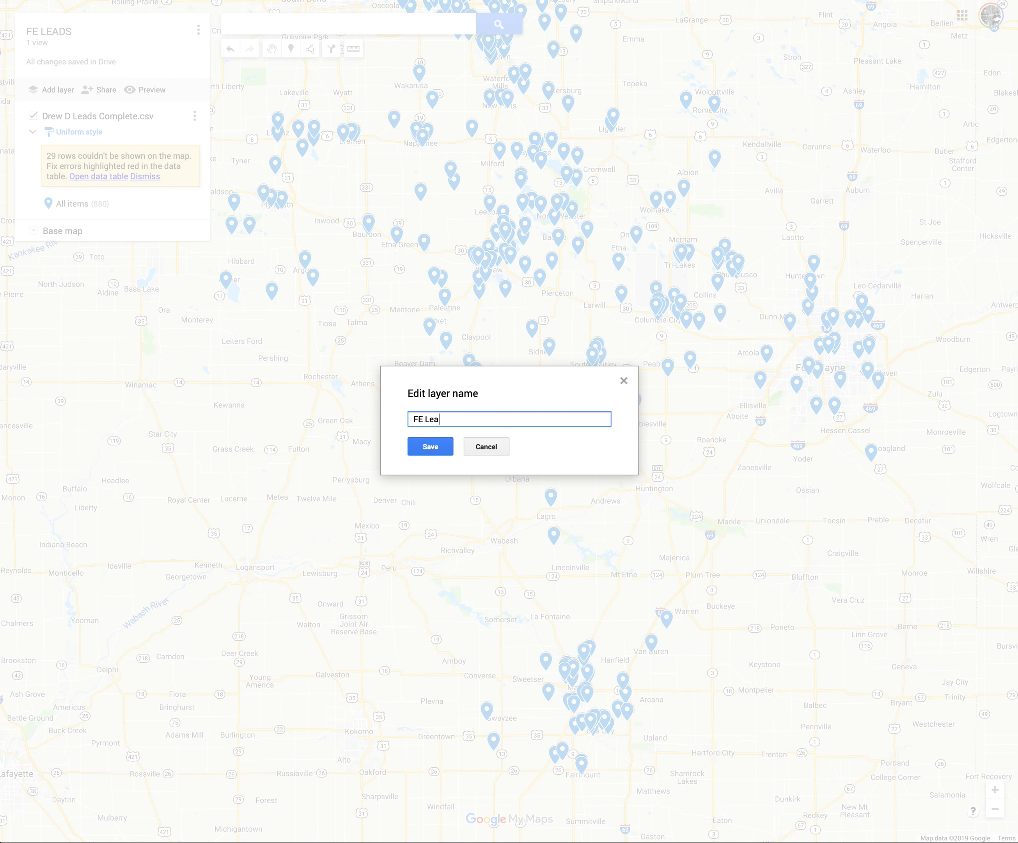
{"action": "type", "text": "E Leads"}
{"action": "left_click", "coordinate": [426, 446]}
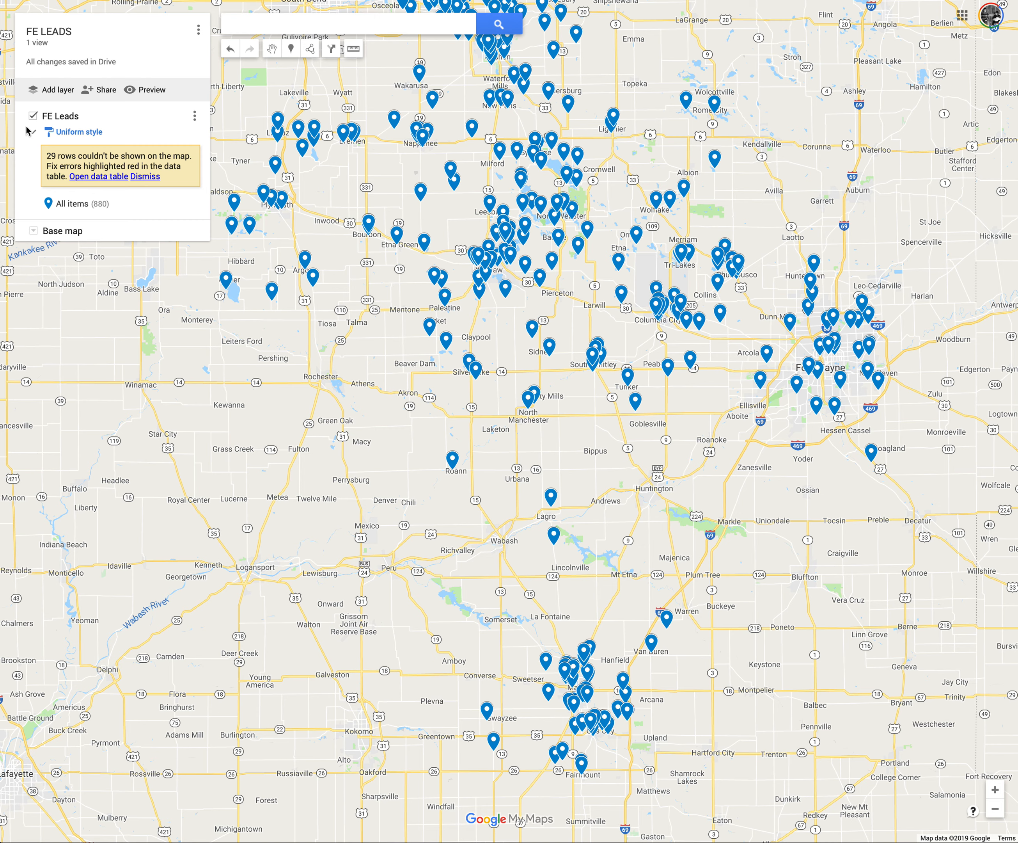
Step: Compare the map with and without the FE Leads markers by hiding and showing the layer twice
{"action": "left_click", "coordinate": [34, 117]}
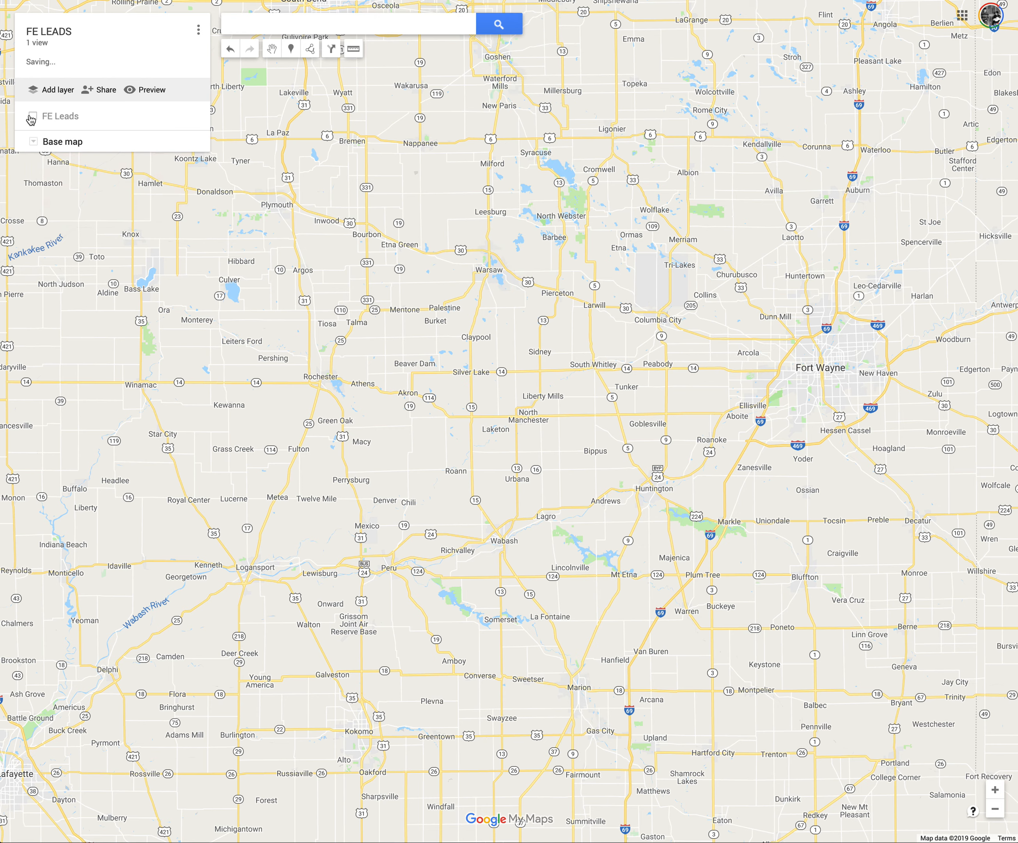
{"action": "left_click", "coordinate": [33, 117]}
{"action": "left_click", "coordinate": [33, 116]}
{"action": "left_click", "coordinate": [33, 116]}
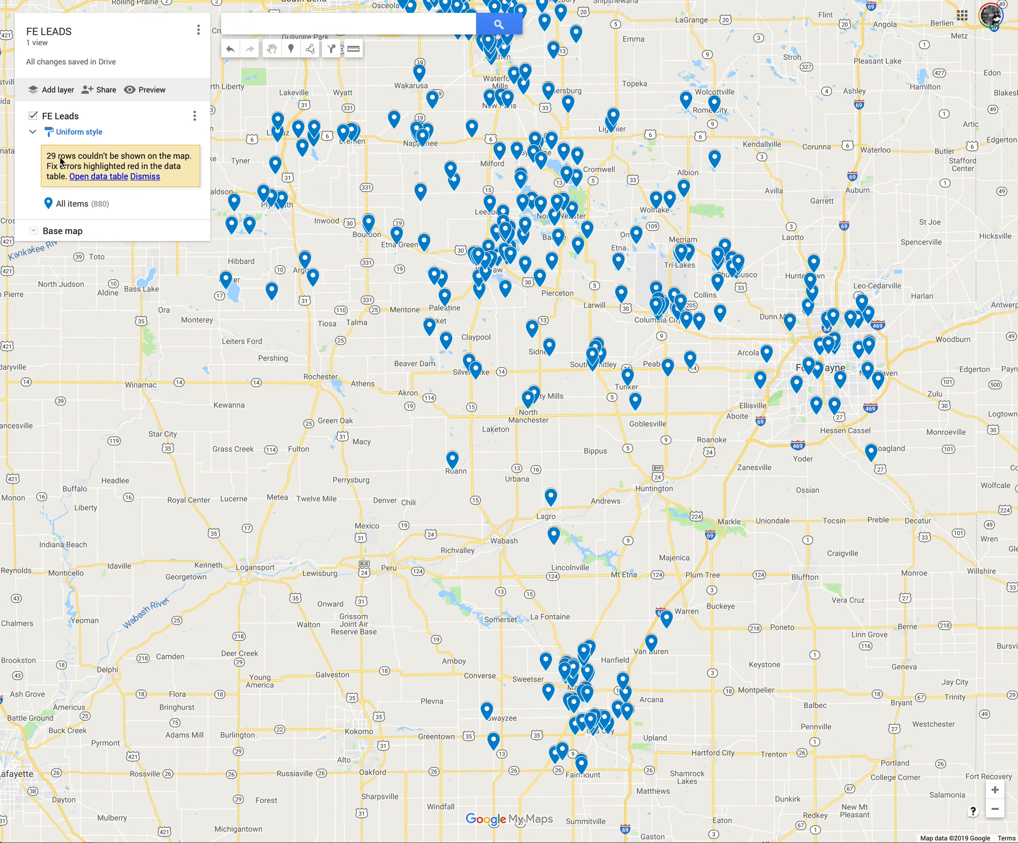
Step: Open the FE Leads layer's data table, widen it to show the agent columns, and review the rows flagged in red
{"action": "left_click", "coordinate": [195, 116]}
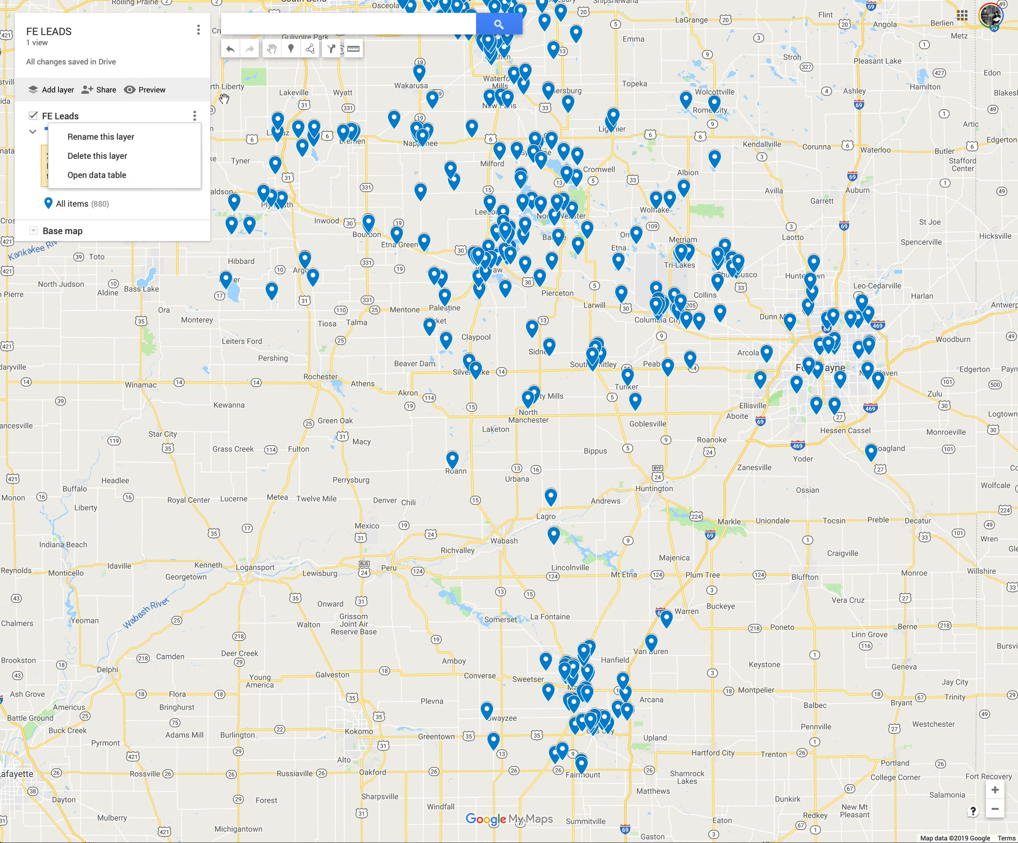
{"action": "left_click", "coordinate": [194, 116]}
{"action": "left_click", "coordinate": [194, 116]}
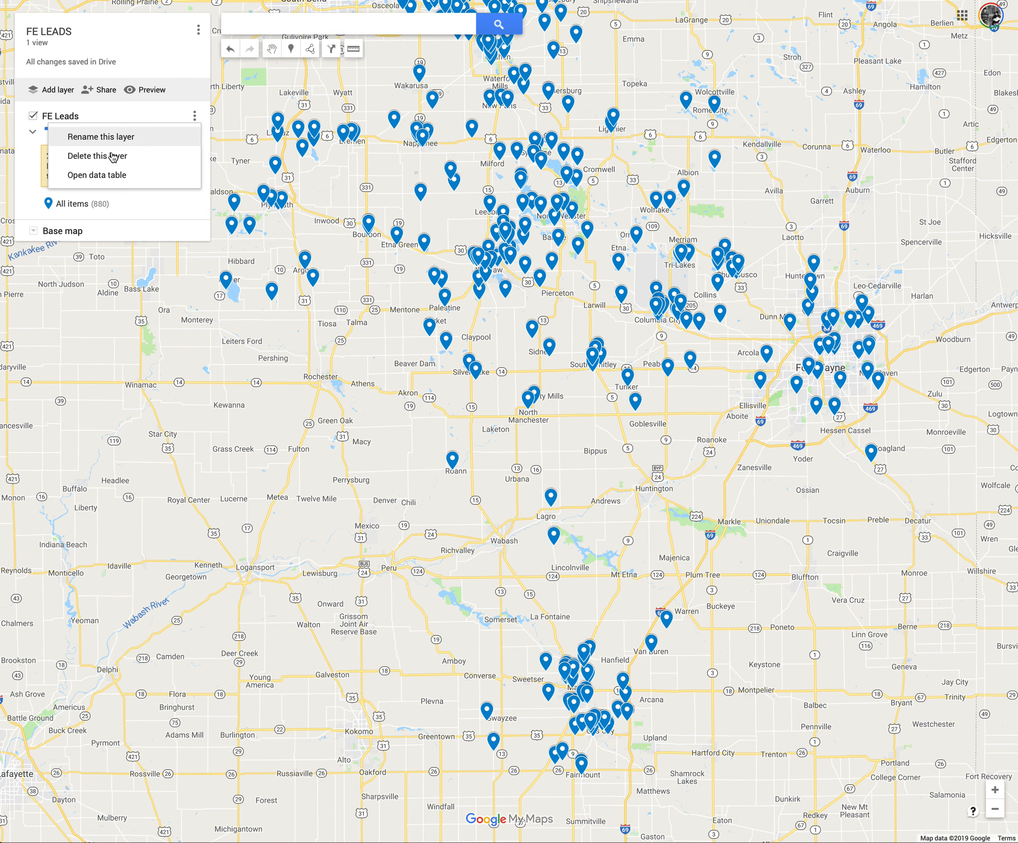
{"action": "left_click", "coordinate": [115, 180]}
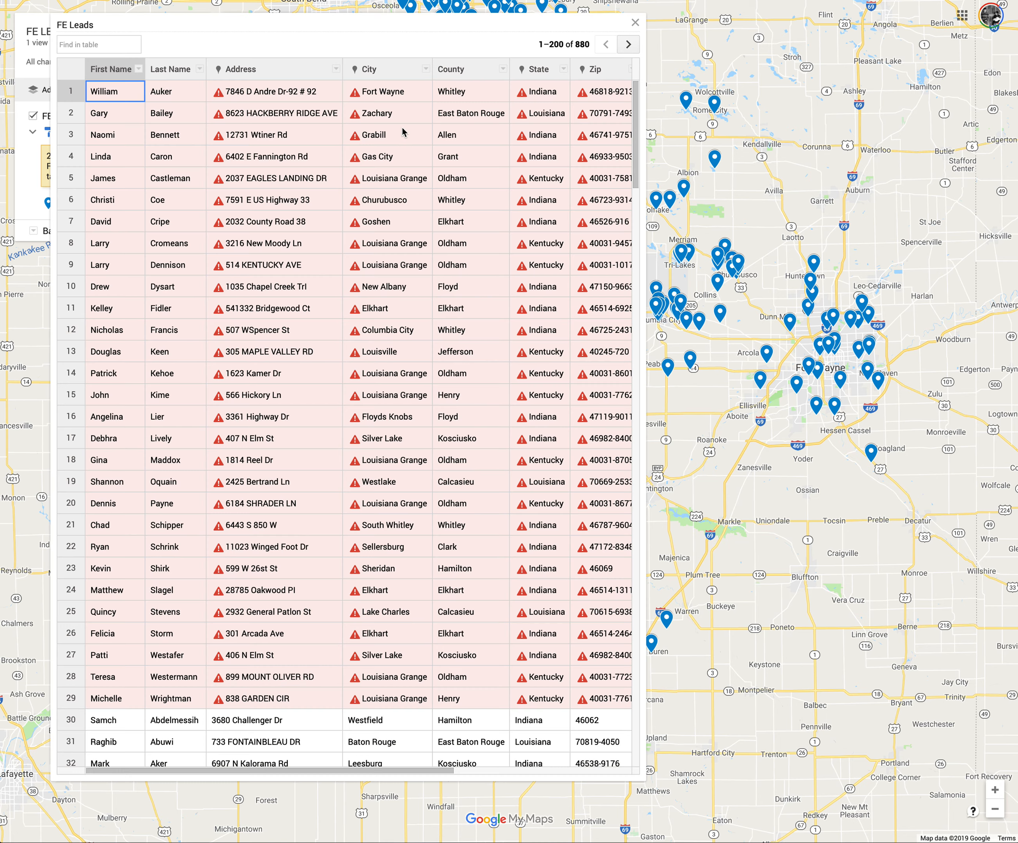
{"action": "left_click_drag", "start_coordinate": [647, 200], "coordinate": [1011, 194]}
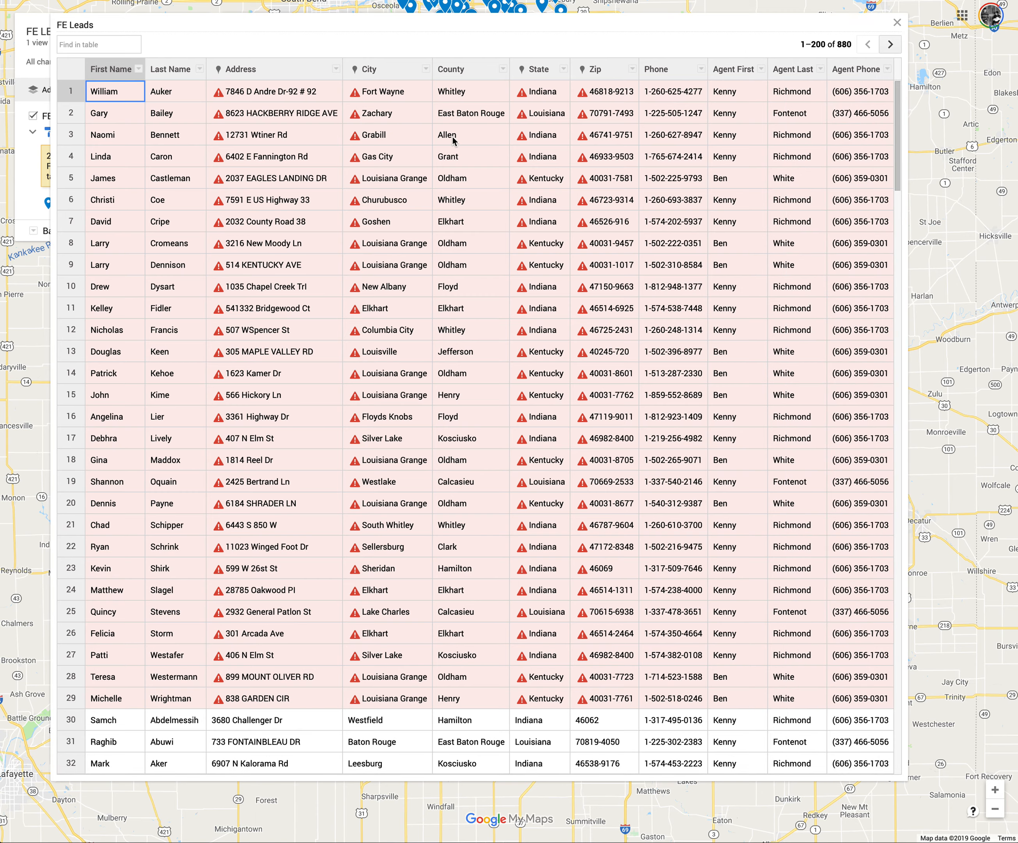
{"action": "scroll", "coordinate": [452, 140], "scroll_direction": "down", "scroll_amount": 8}
{"action": "scroll", "coordinate": [452, 141], "scroll_direction": "up", "scroll_amount": 4}
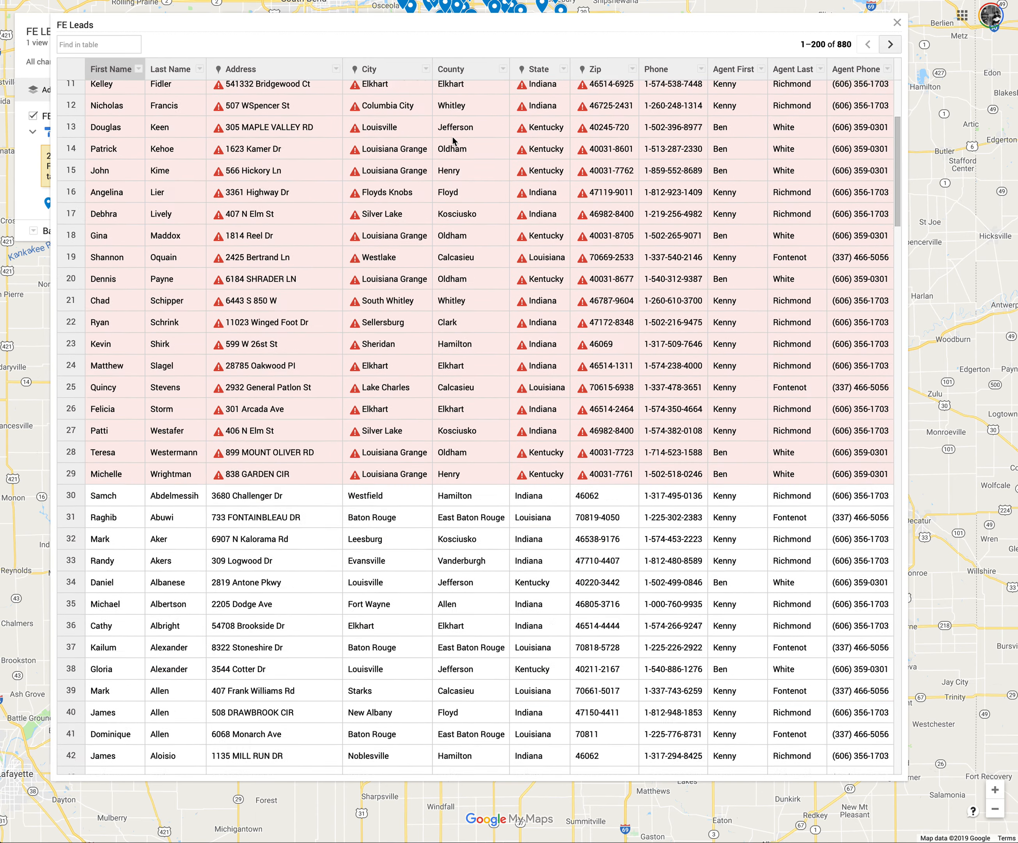
{"action": "scroll", "coordinate": [452, 140], "scroll_direction": "up", "scroll_amount": 5}
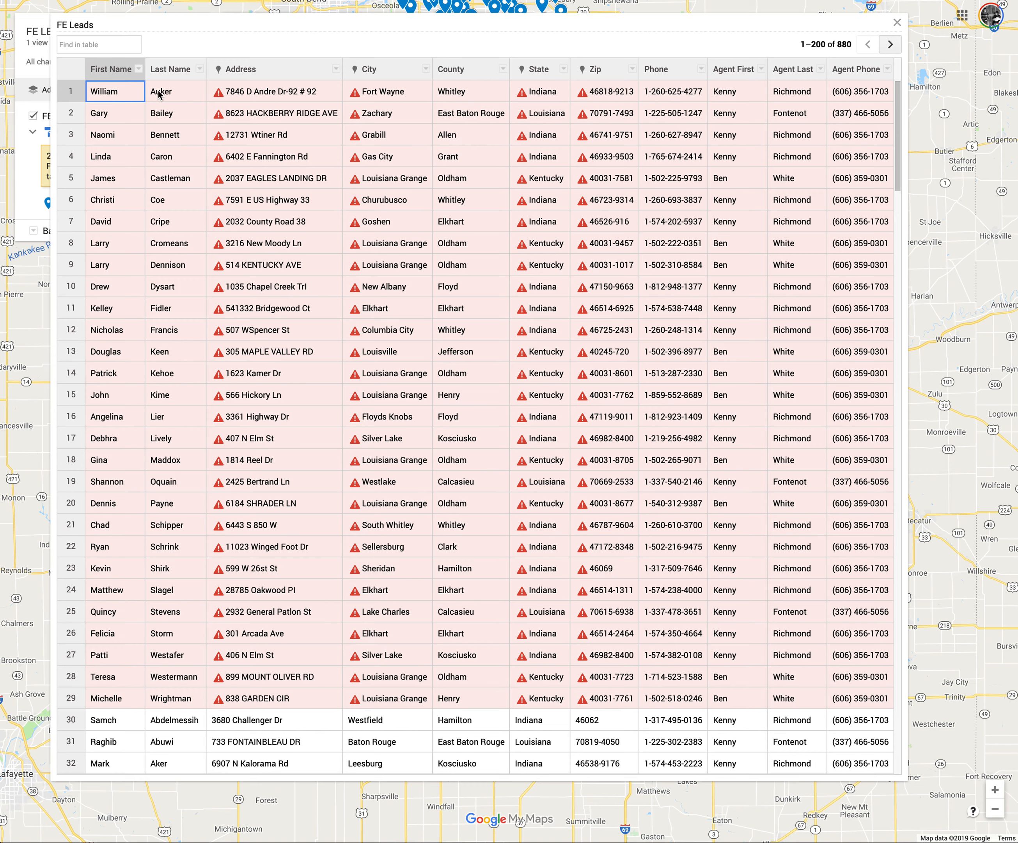
Step: Correct the flagged address in row 1 by removing the duplicated unit number directly after the street name
{"action": "double_click", "coordinate": [297, 92]}
{"action": "left_click", "coordinate": [277, 92]}
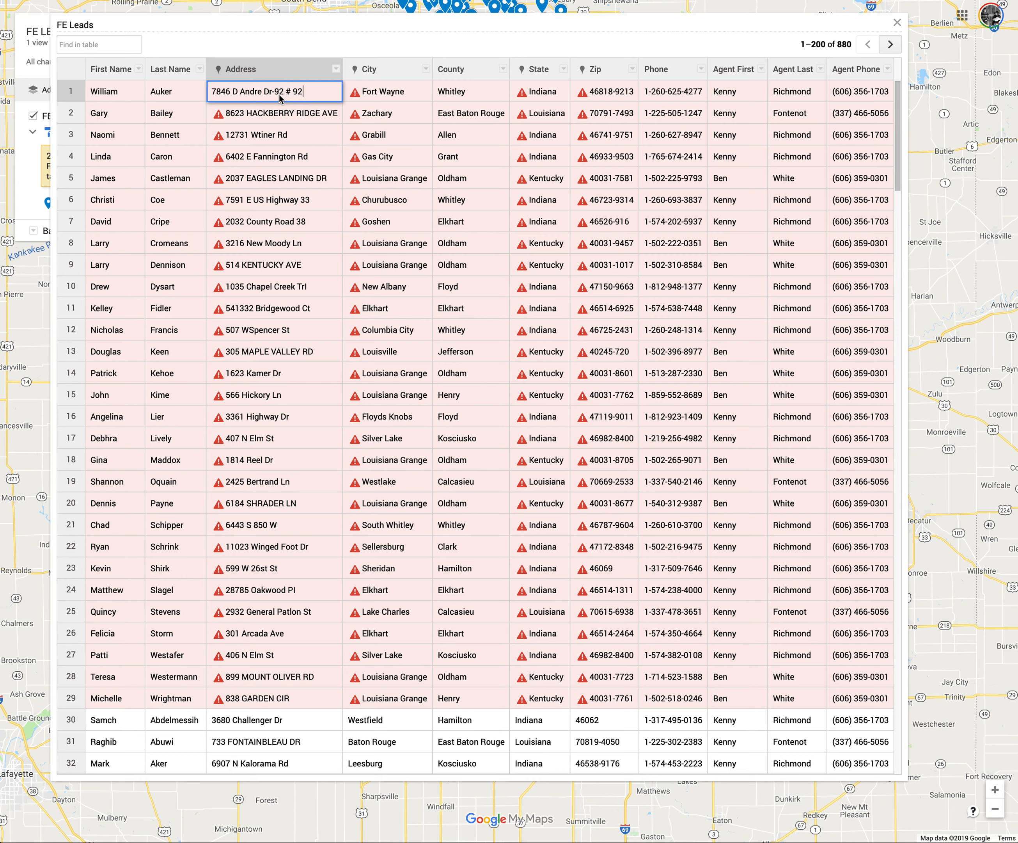
{"action": "left_click", "coordinate": [275, 92]}
{"action": "left_click_drag", "start_coordinate": [287, 92], "coordinate": [273, 96]}
{"action": "key", "text": "BackSpace"}
{"action": "left_click", "coordinate": [426, 127]}
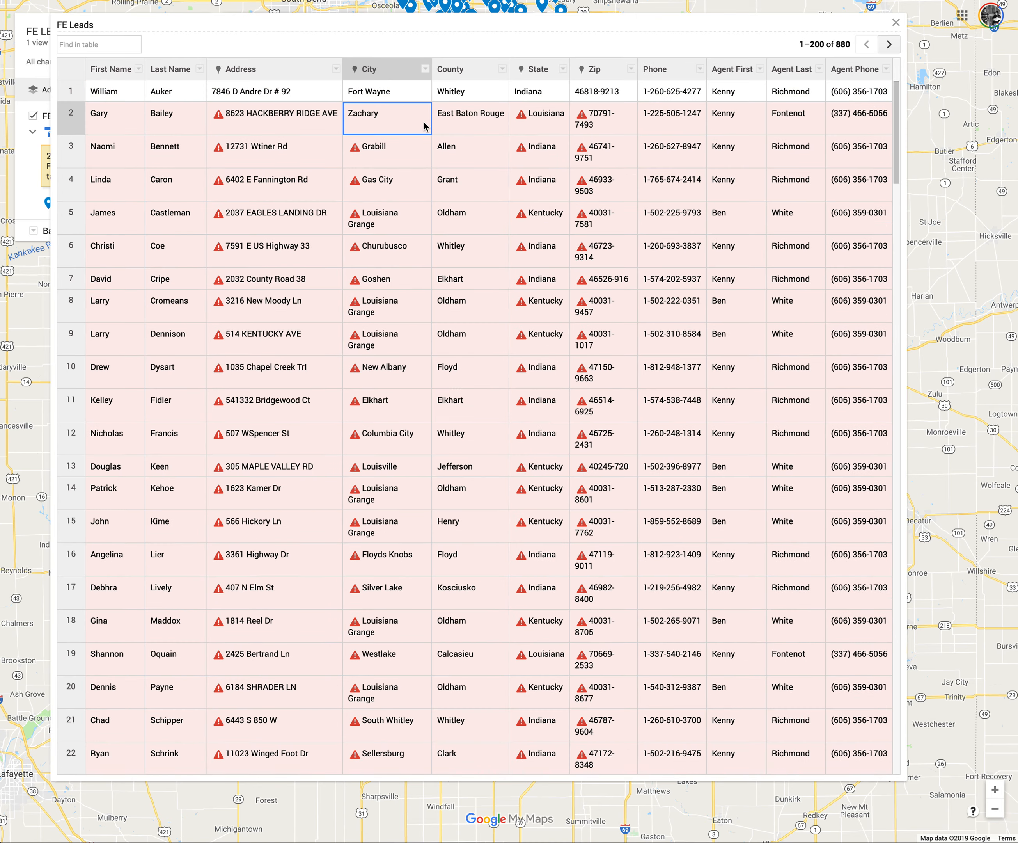
Step: Review the remaining flagged rows from row 2 onward, and close the data table to return to the map
{"action": "left_click", "coordinate": [295, 127]}
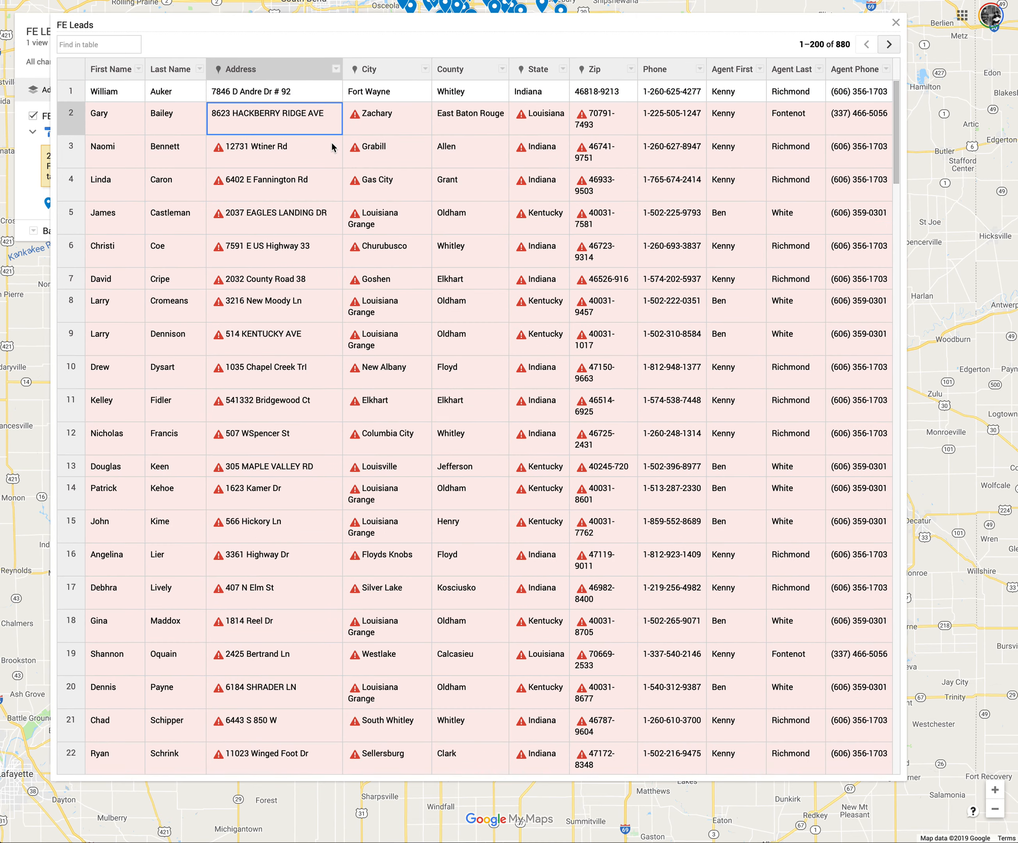
{"action": "scroll", "coordinate": [343, 351], "scroll_direction": "down", "scroll_amount": 10}
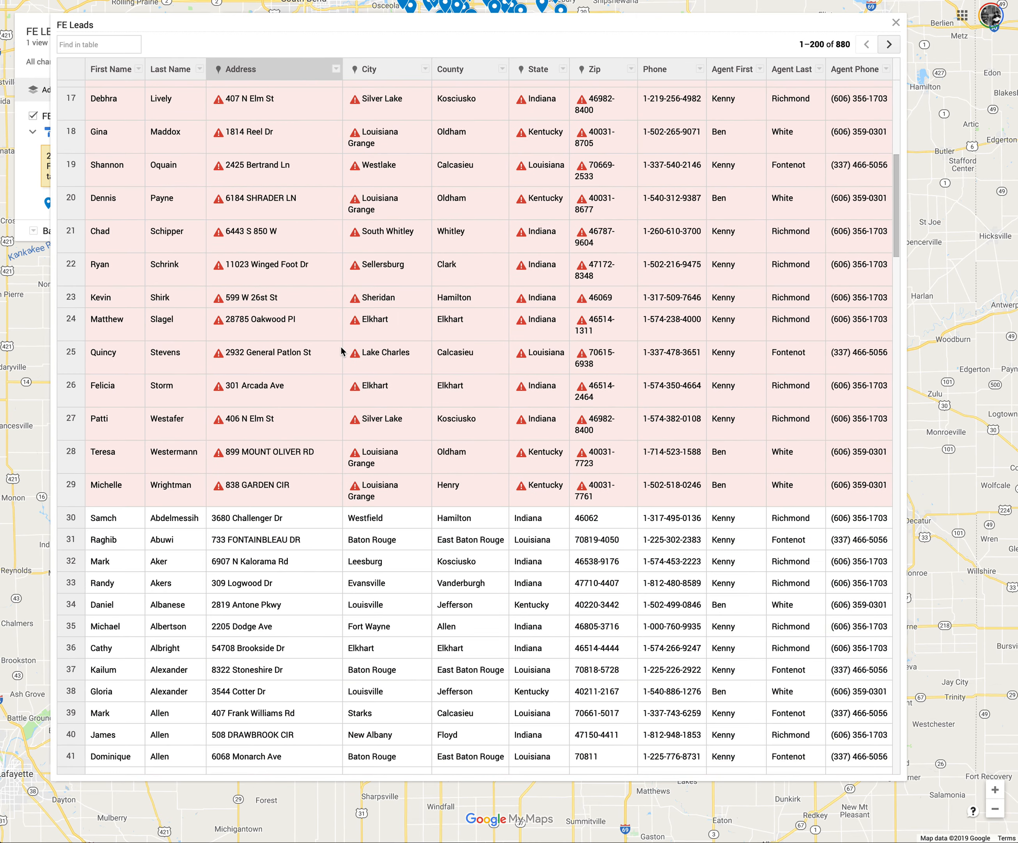
{"action": "scroll", "coordinate": [344, 350], "scroll_direction": "up", "scroll_amount": 10}
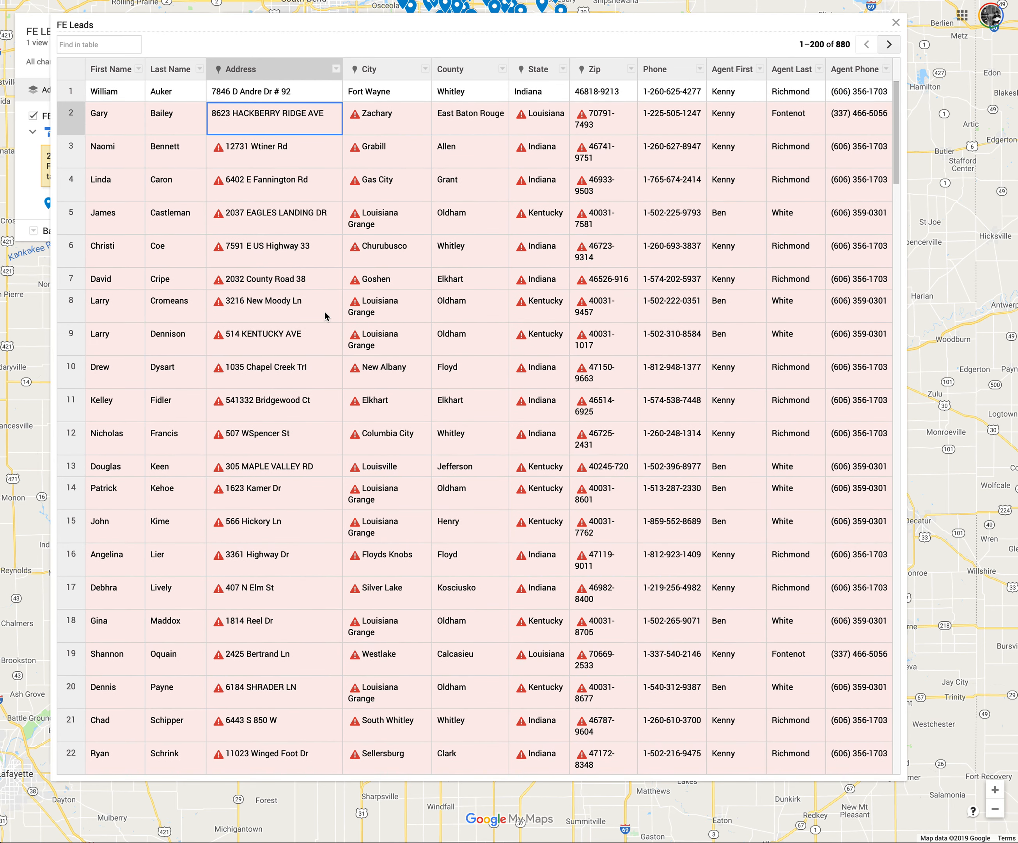
{"action": "left_click", "coordinate": [895, 23]}
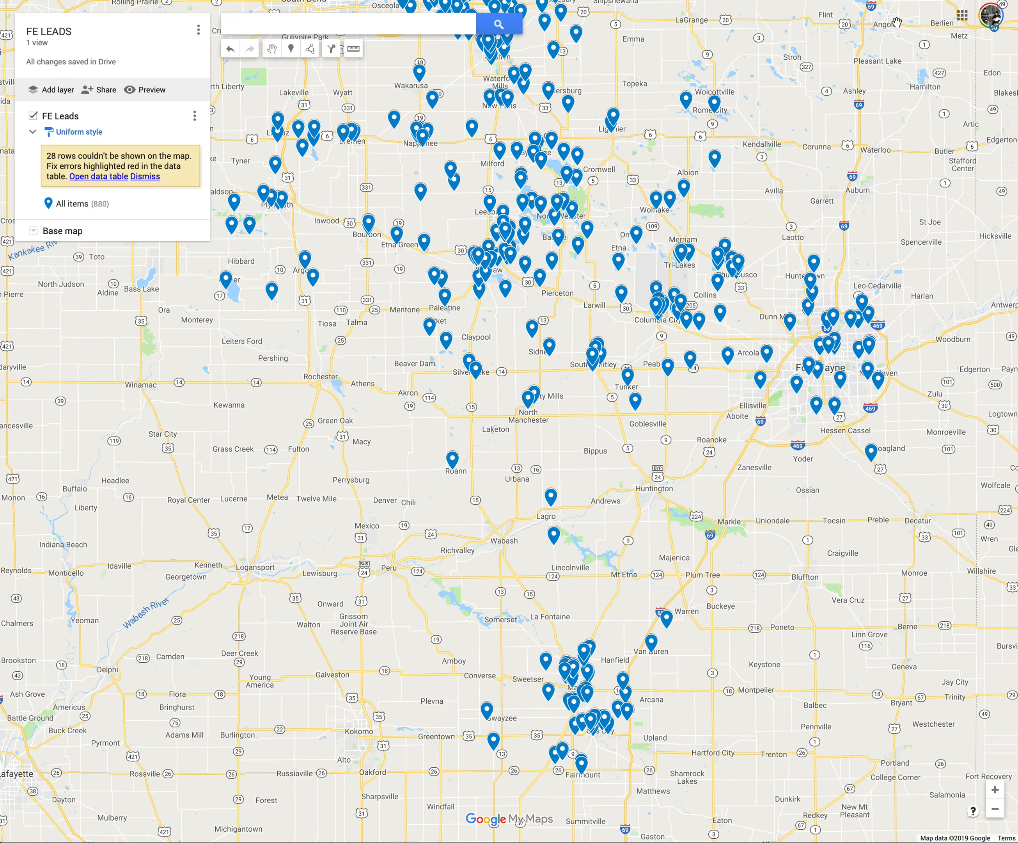
{"action": "left_click_drag", "start_coordinate": [579, 287], "coordinate": [599, 354]}
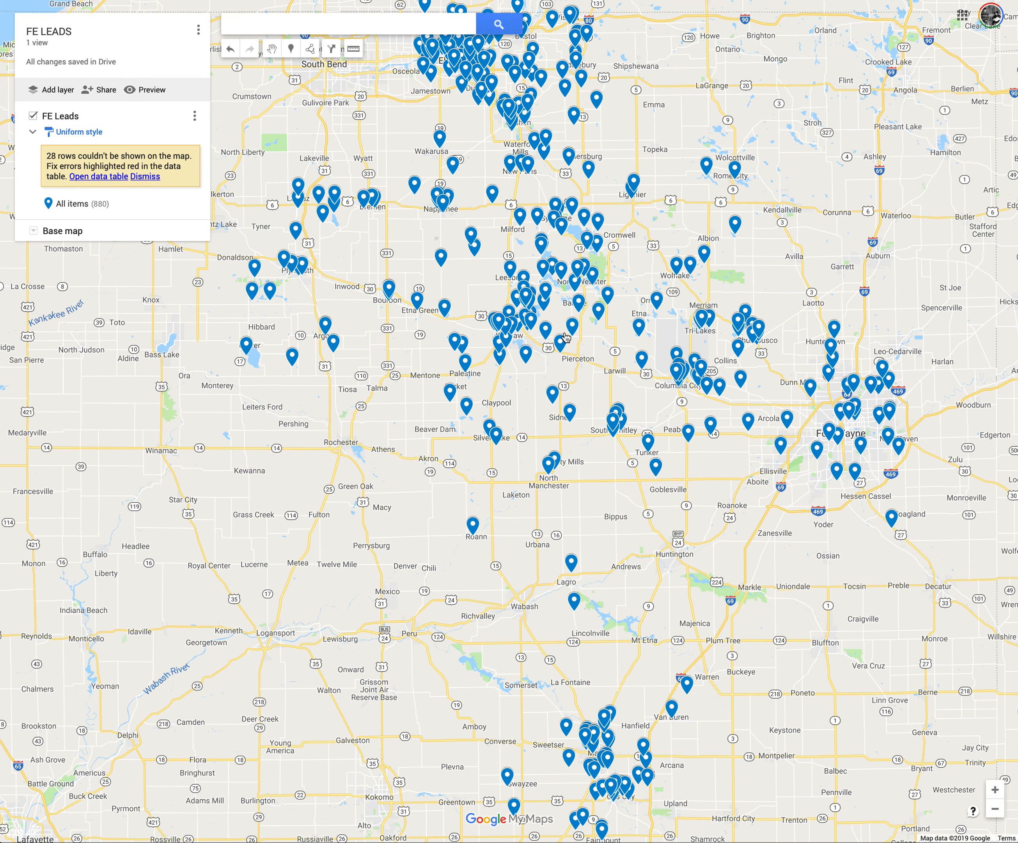